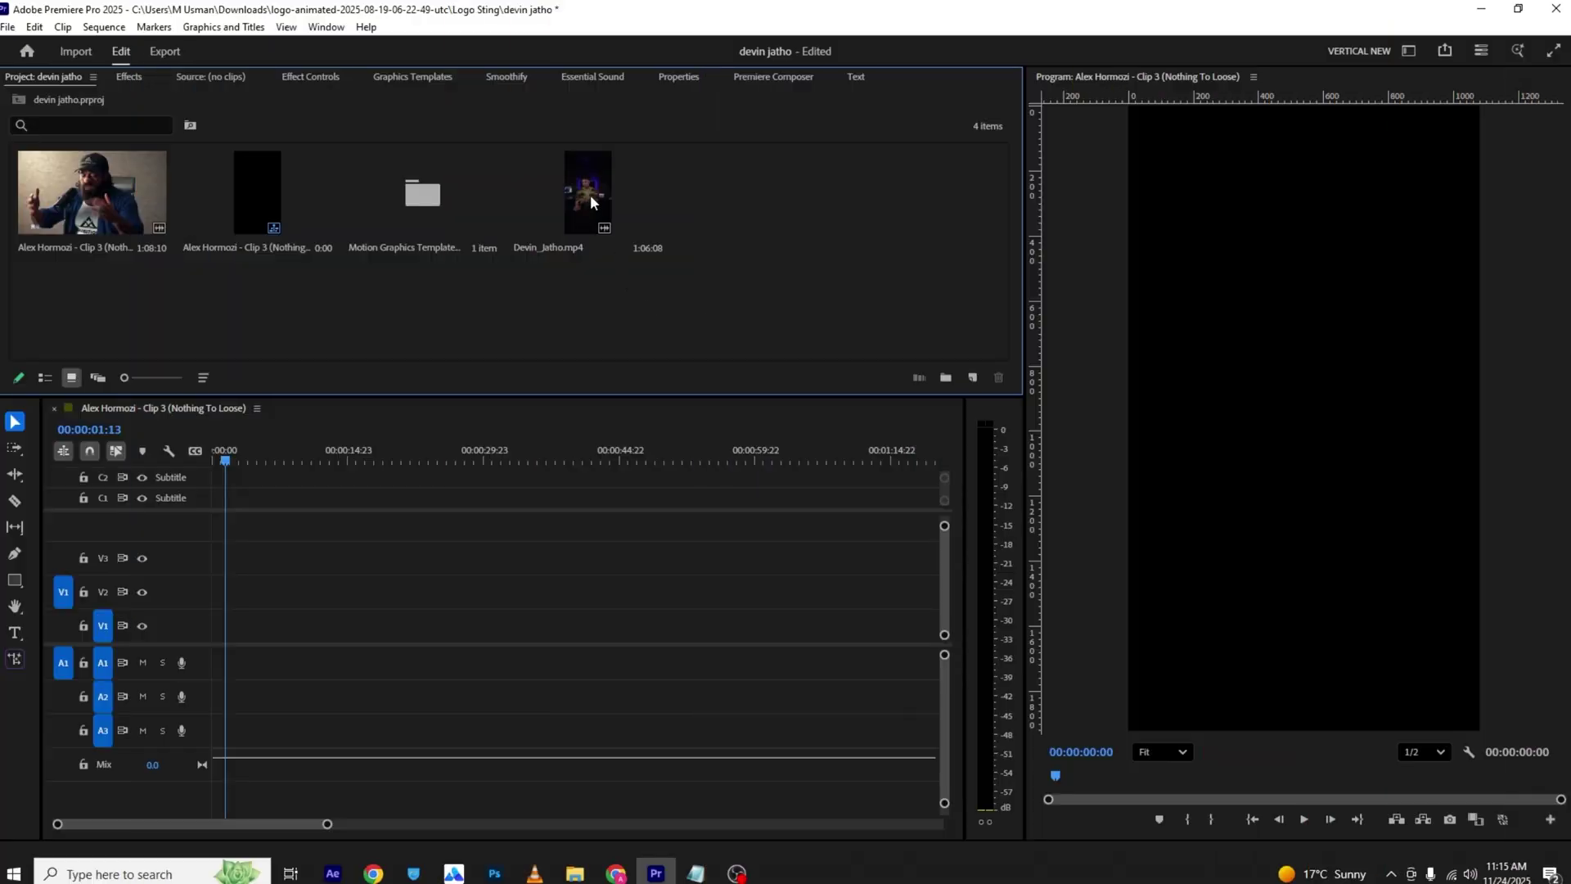
Step: Place Devin_Jatho.mp4 on V1 and A1 at the start of the sequence and delete the Alex Hormozi clip from the project
drag(593, 198, 204, 630)
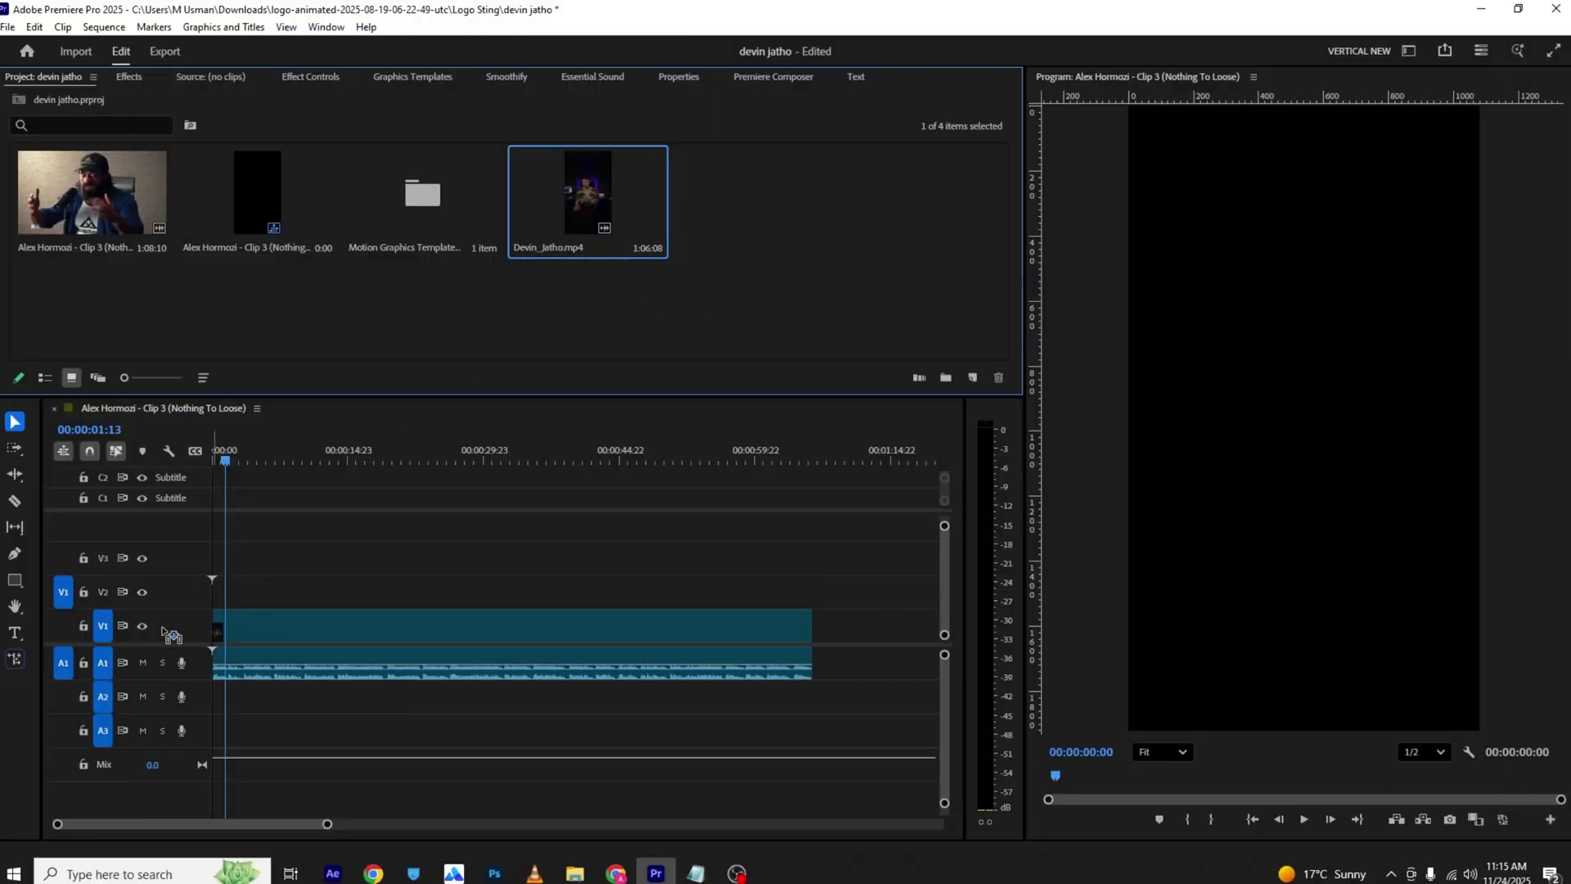
drag(225, 458, 188, 455)
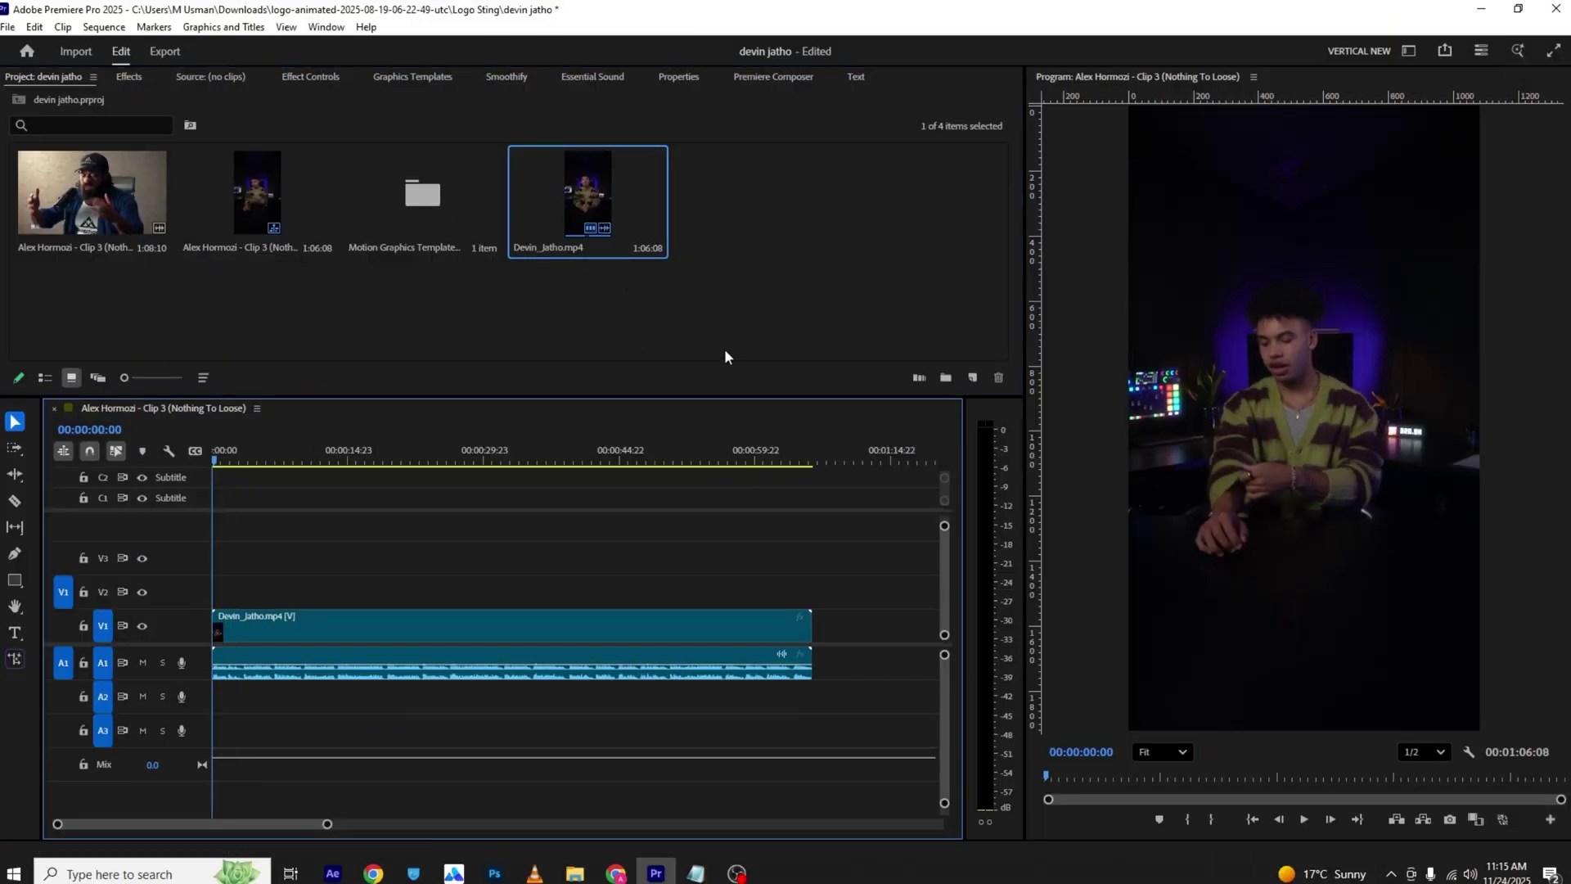
mouse_move(326, 825)
mouse_down()
mouse_move(365, 825)
mouse_move(297, 825)
mouse_up()
click(121, 203)
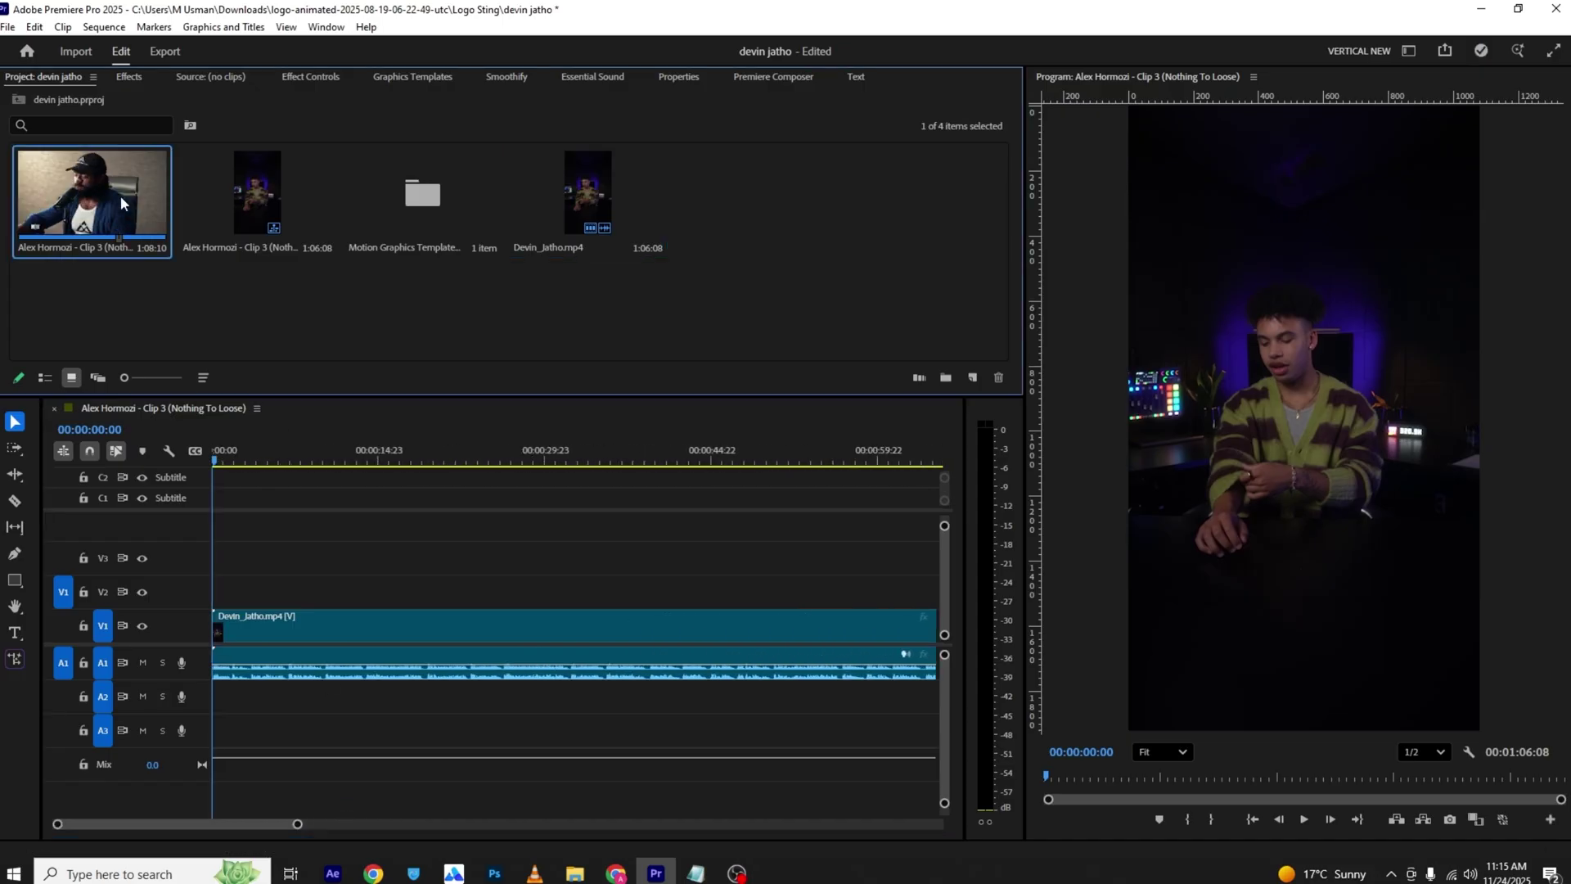
key(Delete)
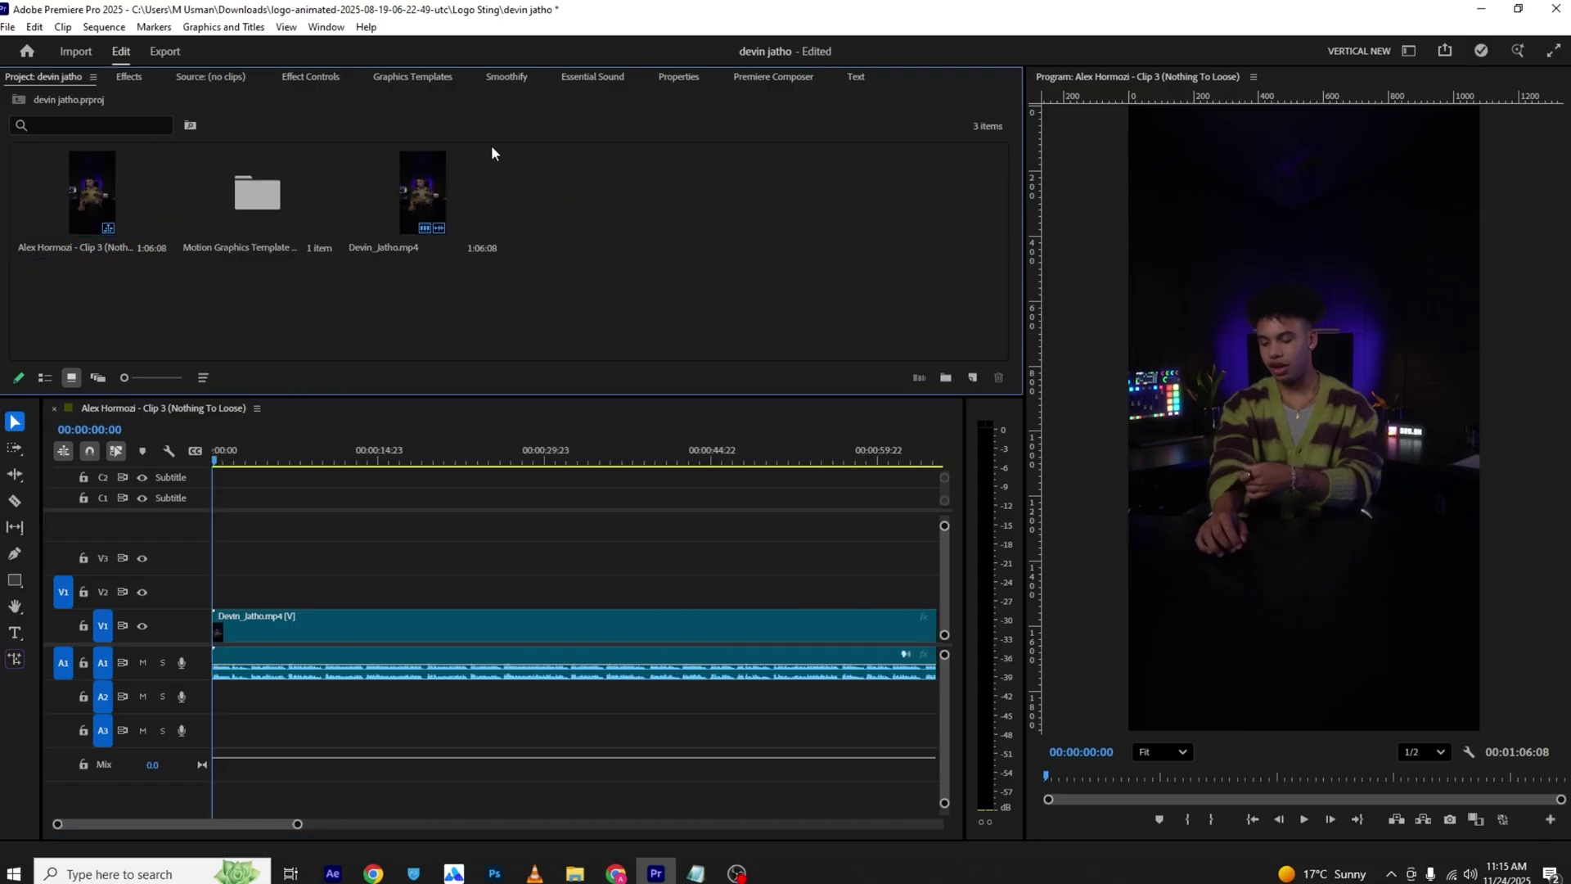
Step: Add the Devin Jatho Text by suyash.mp4 graphics template on V2 at the sequence start and lower its title over the speaker's hands
click(518, 75)
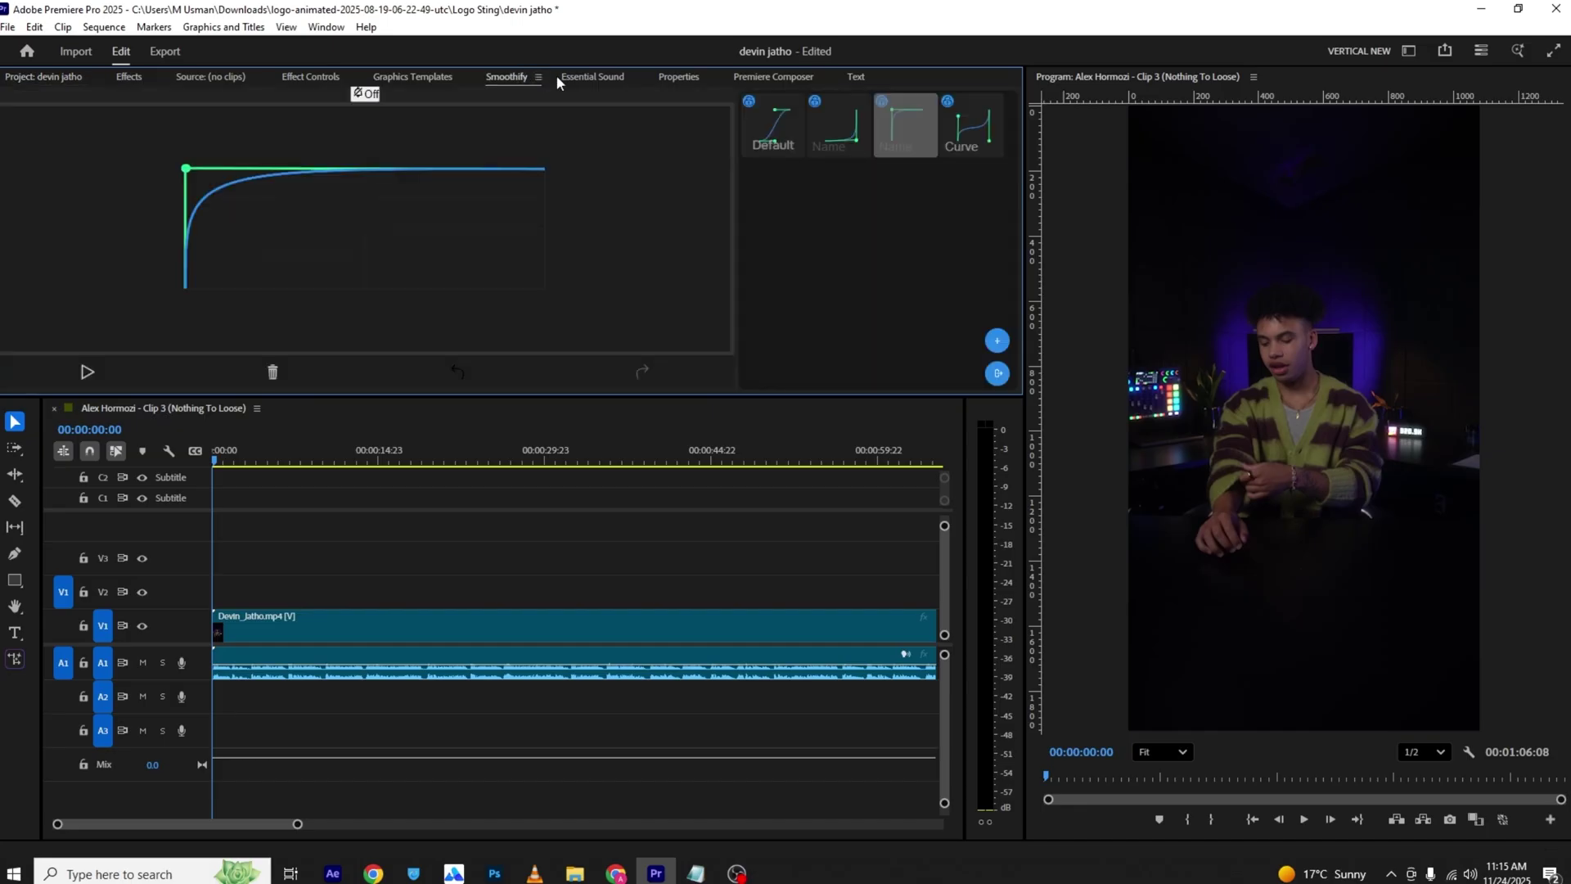
click(407, 78)
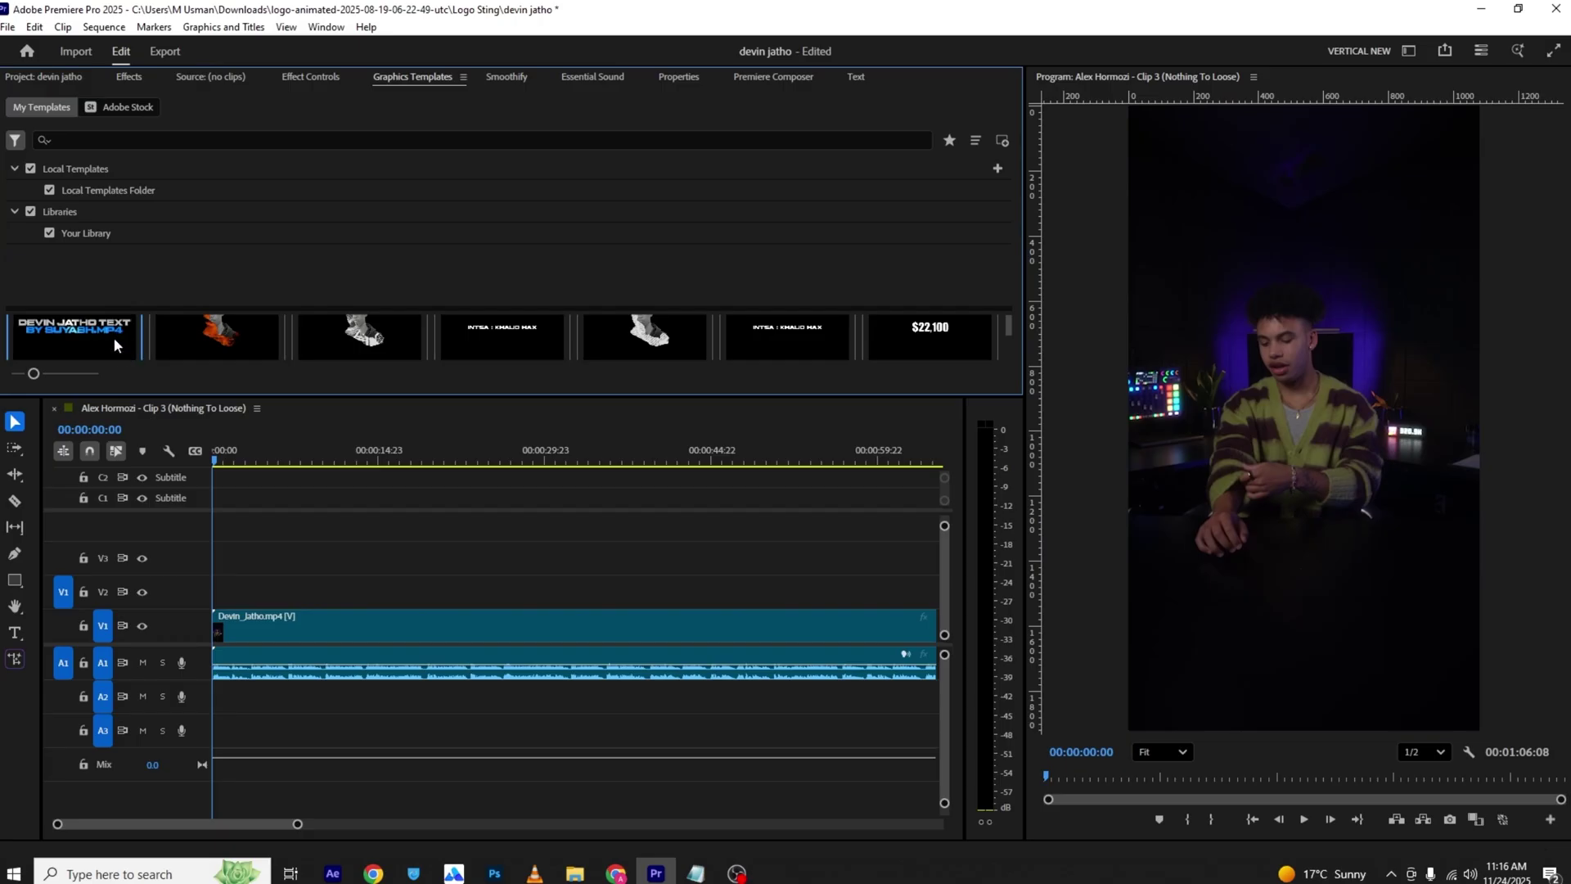
drag(297, 824, 357, 824)
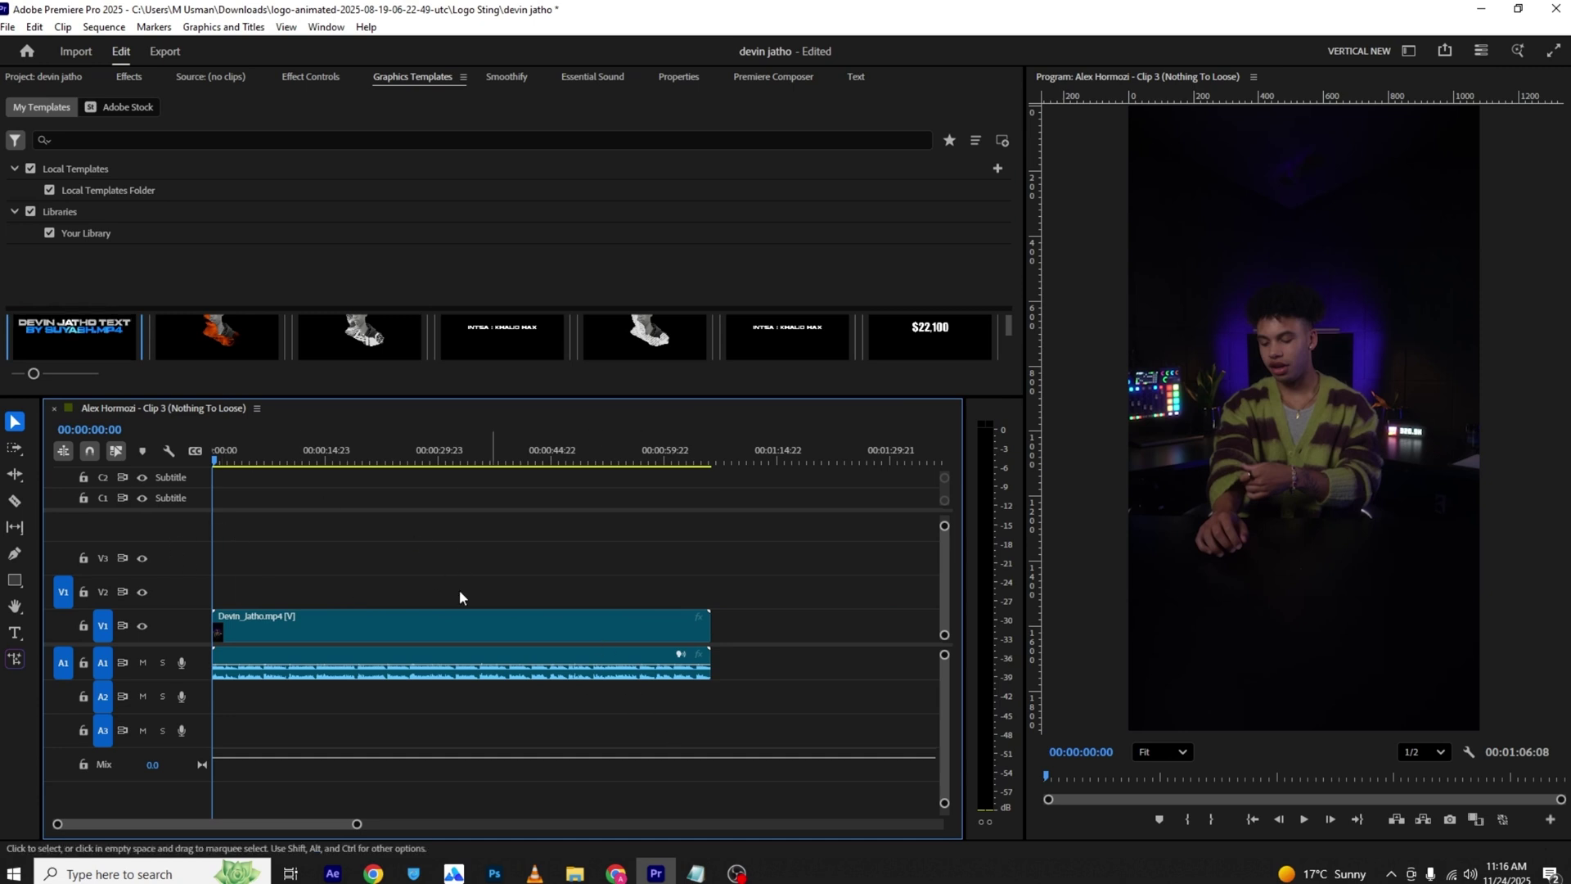
drag(73, 335, 243, 591)
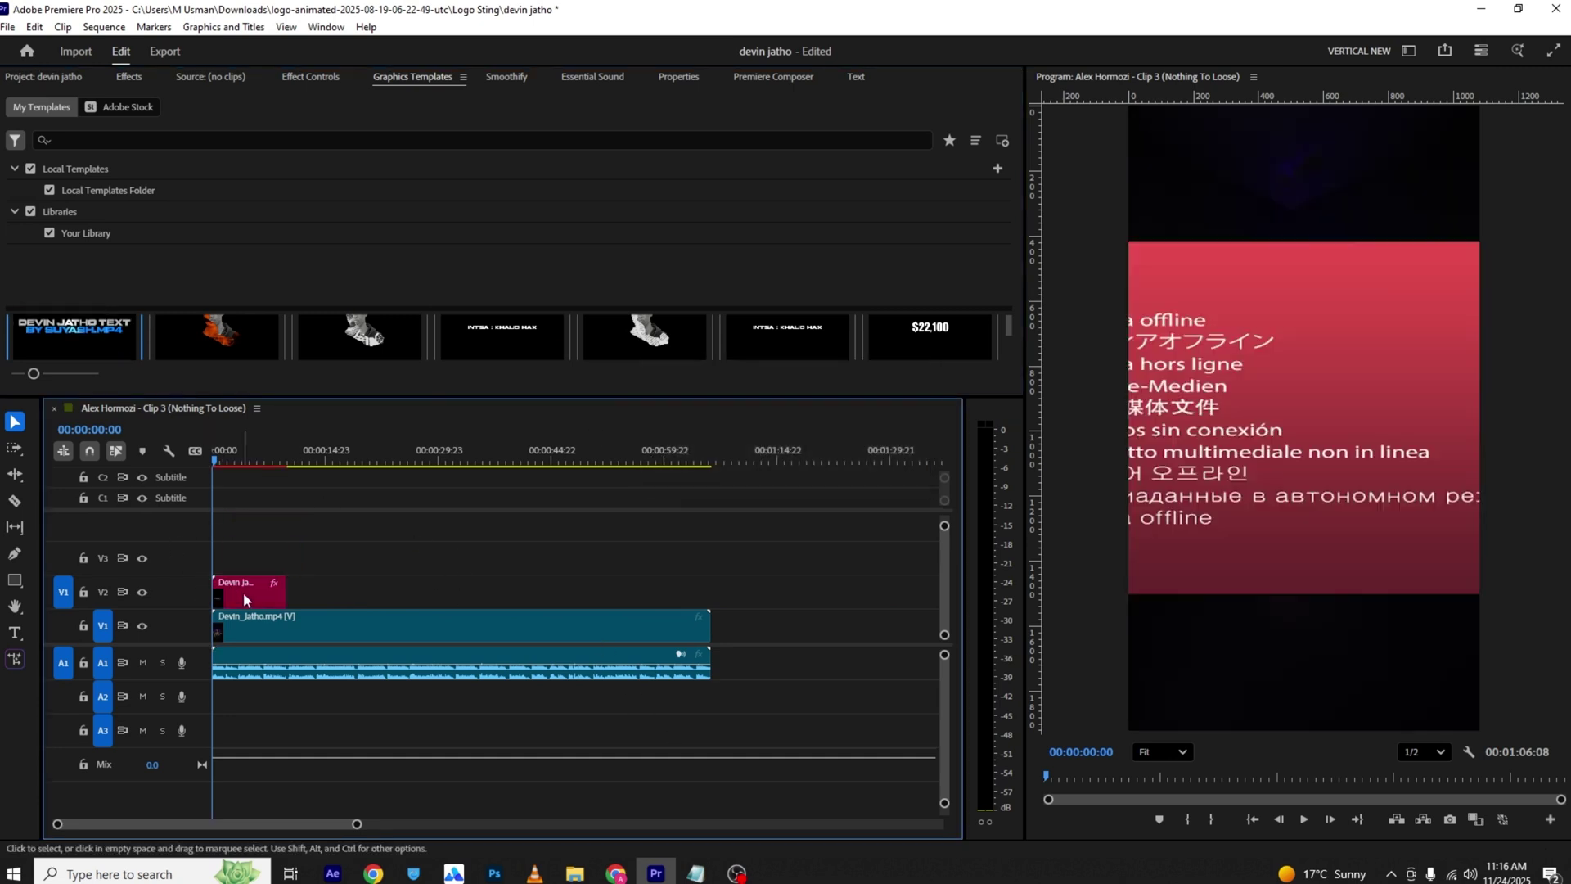
click(237, 457)
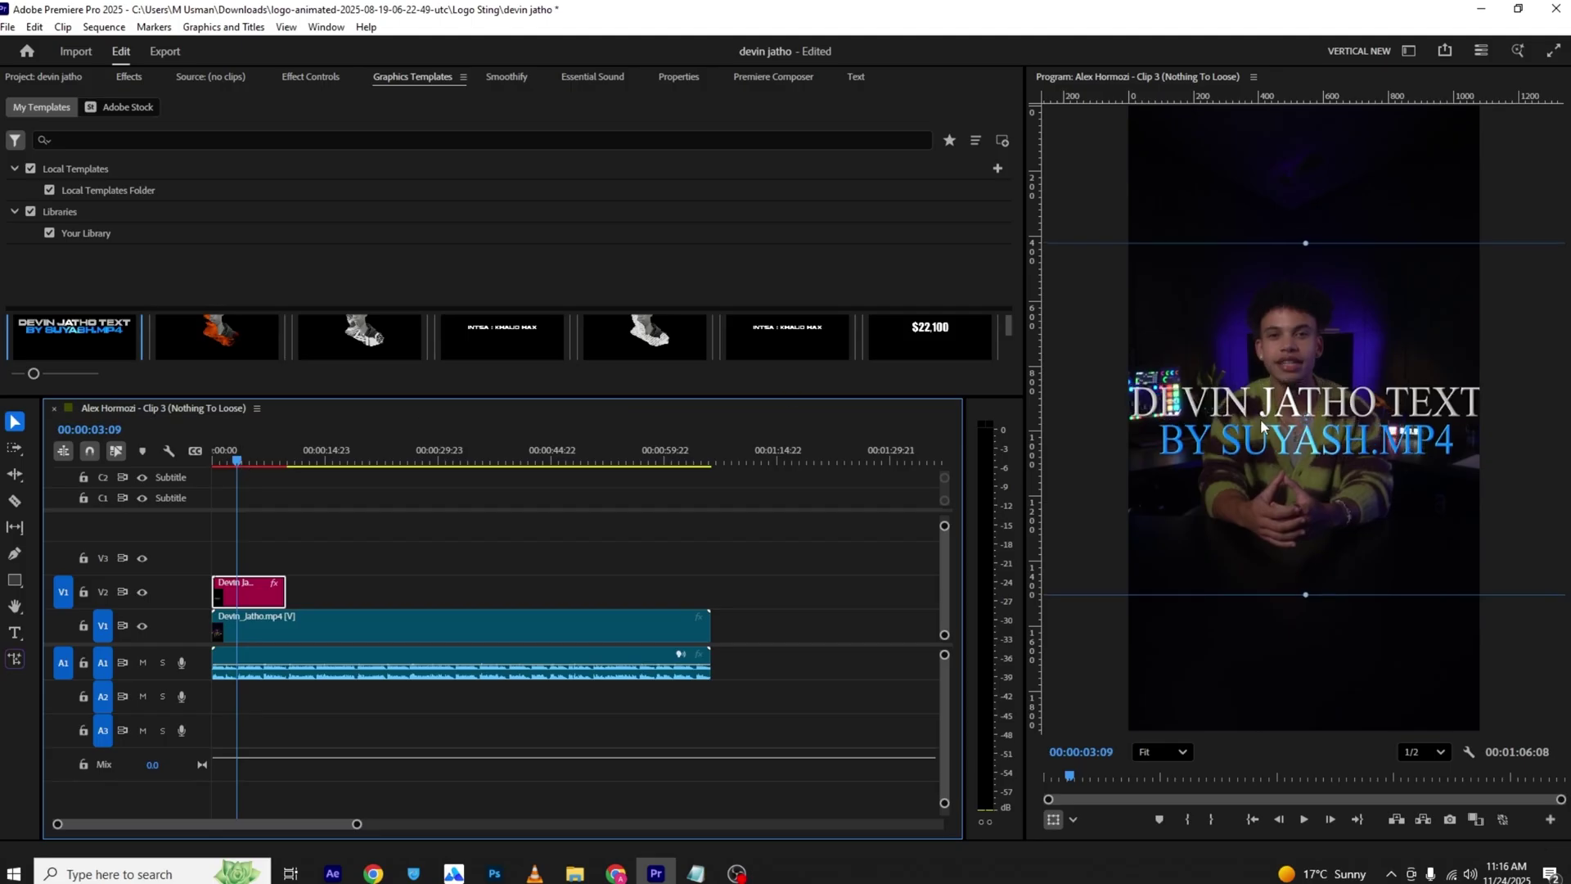
drag(1261, 426, 1263, 503)
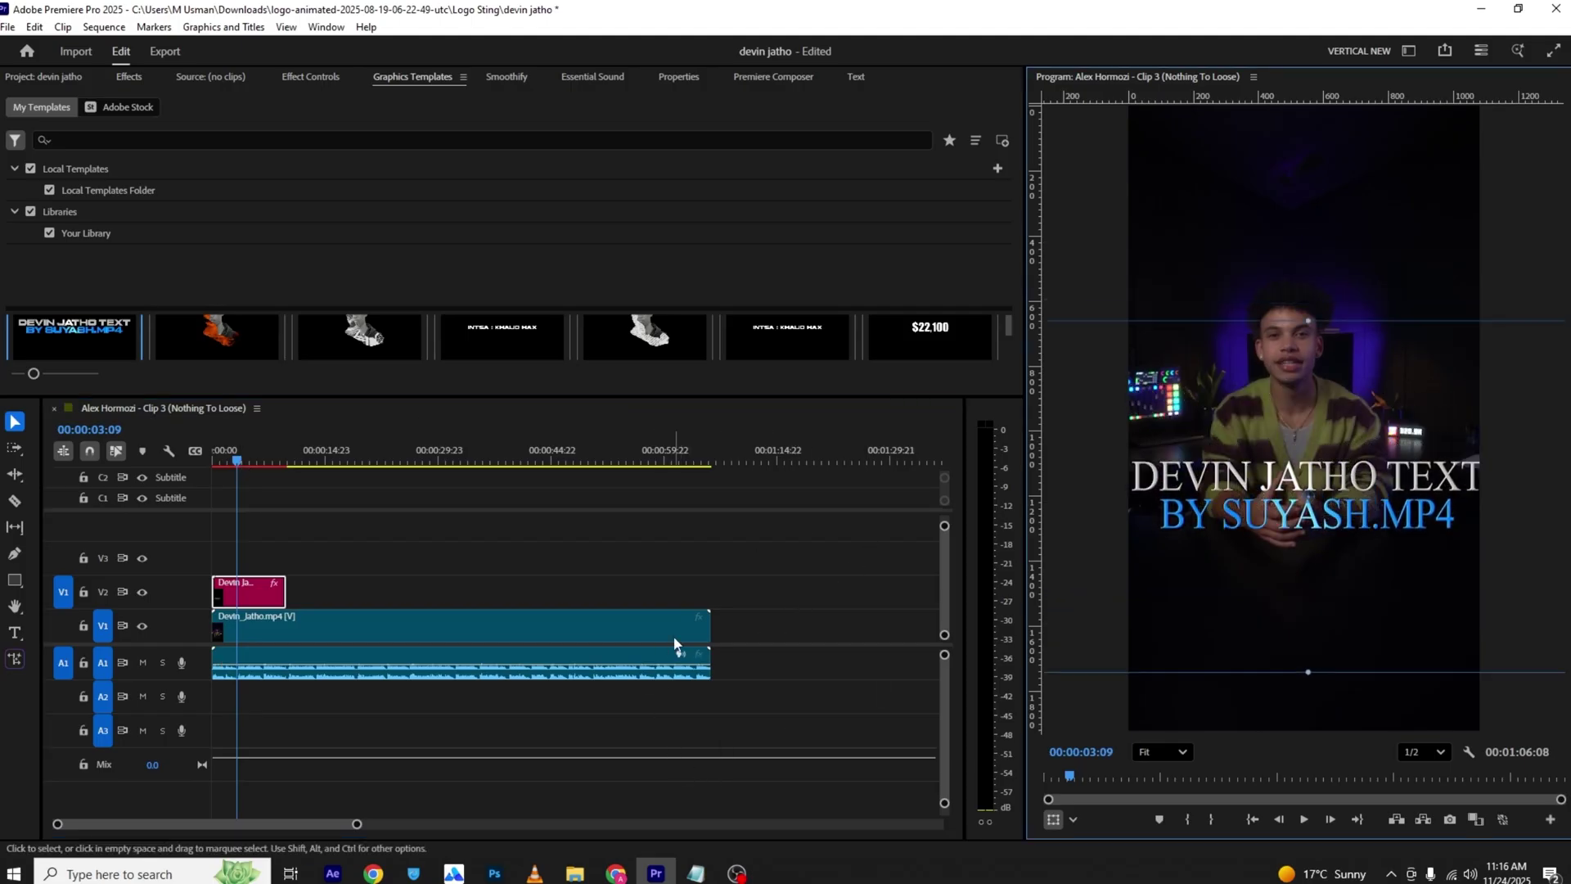
Step: Clear the effects search and examine the contents of the 500 Text Animation Pack preset folder
click(126, 76)
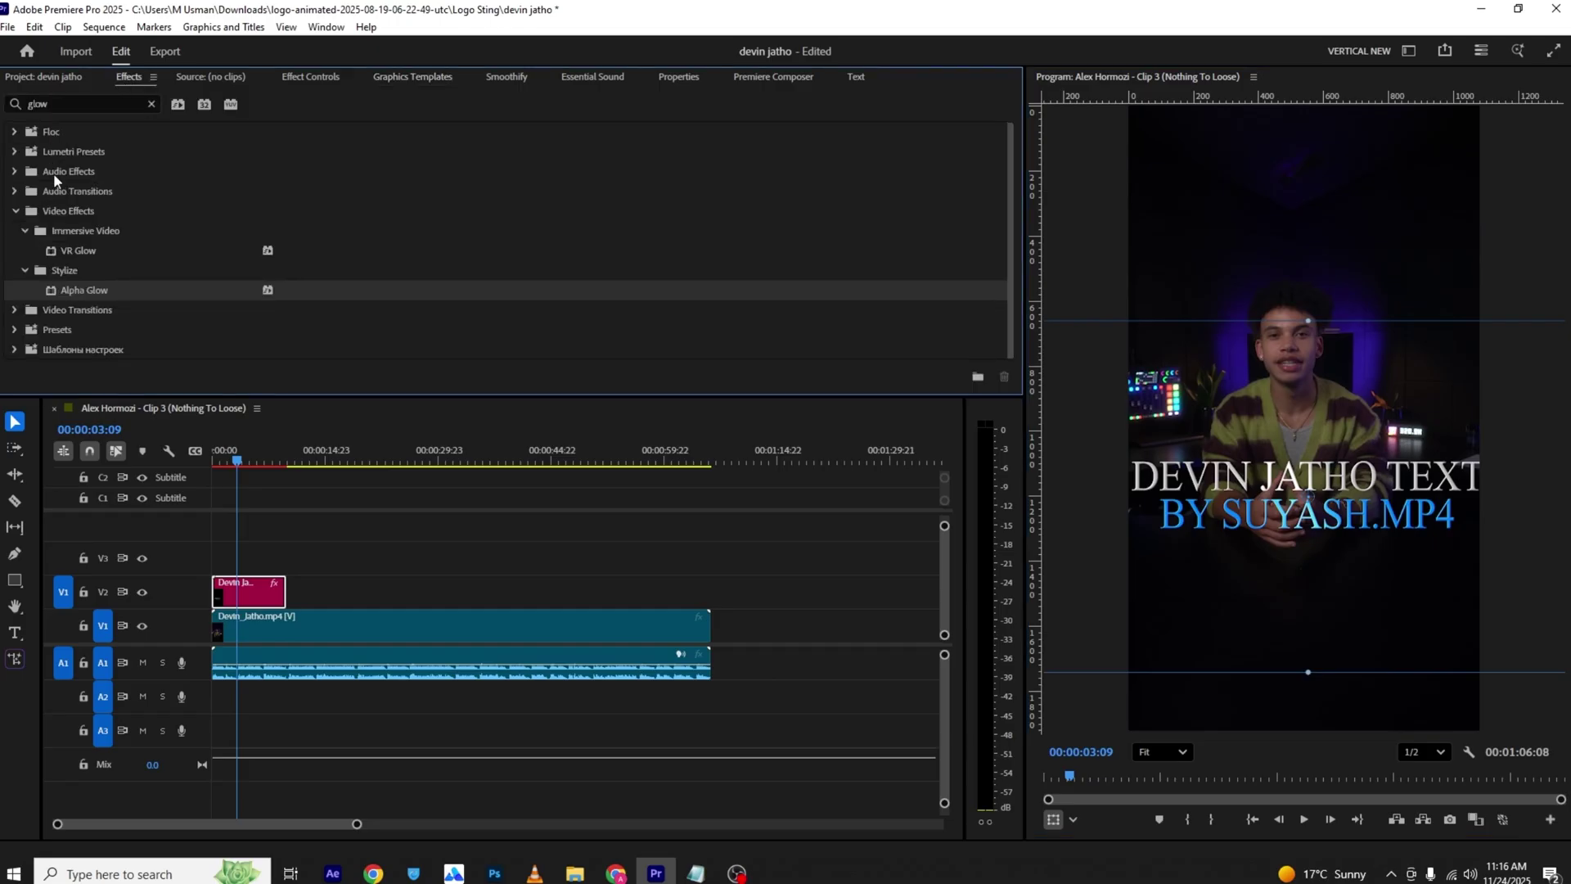
click(152, 101)
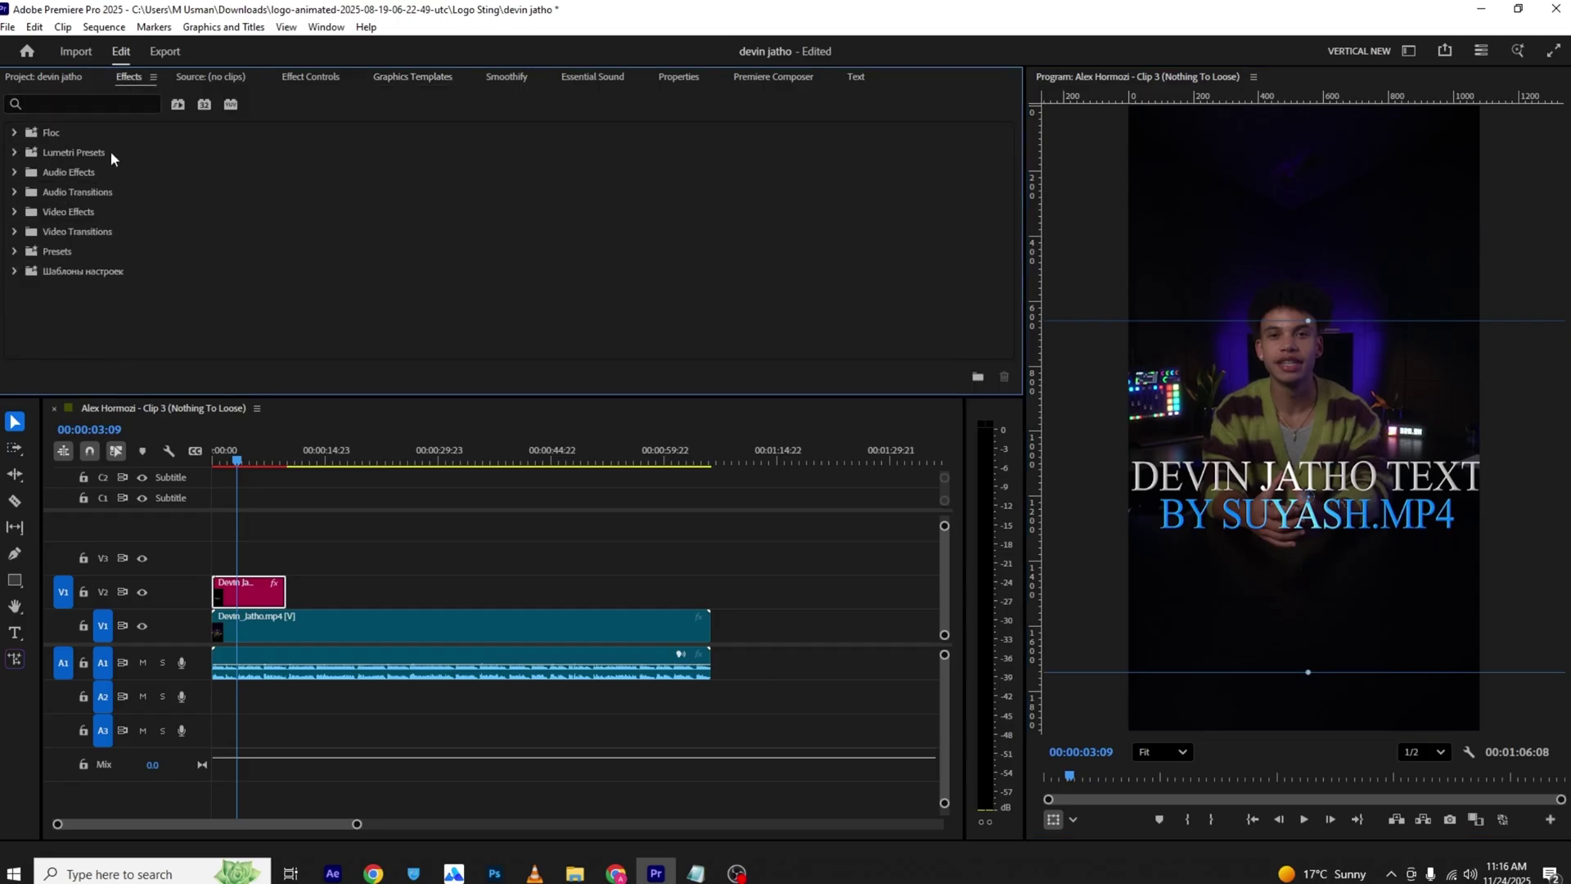
click(15, 272)
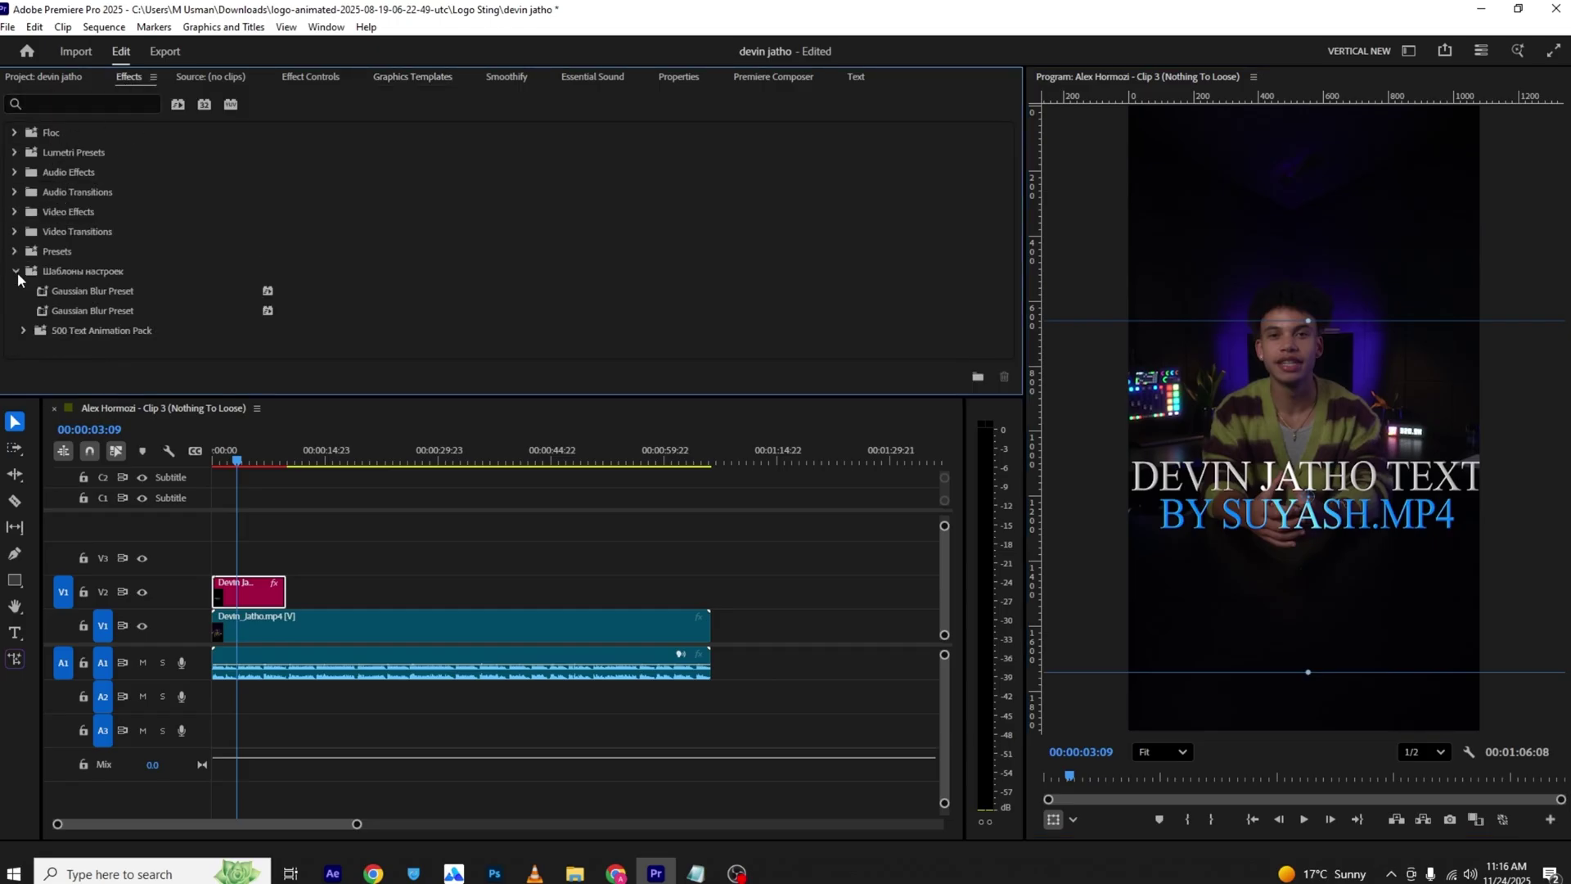
click(23, 331)
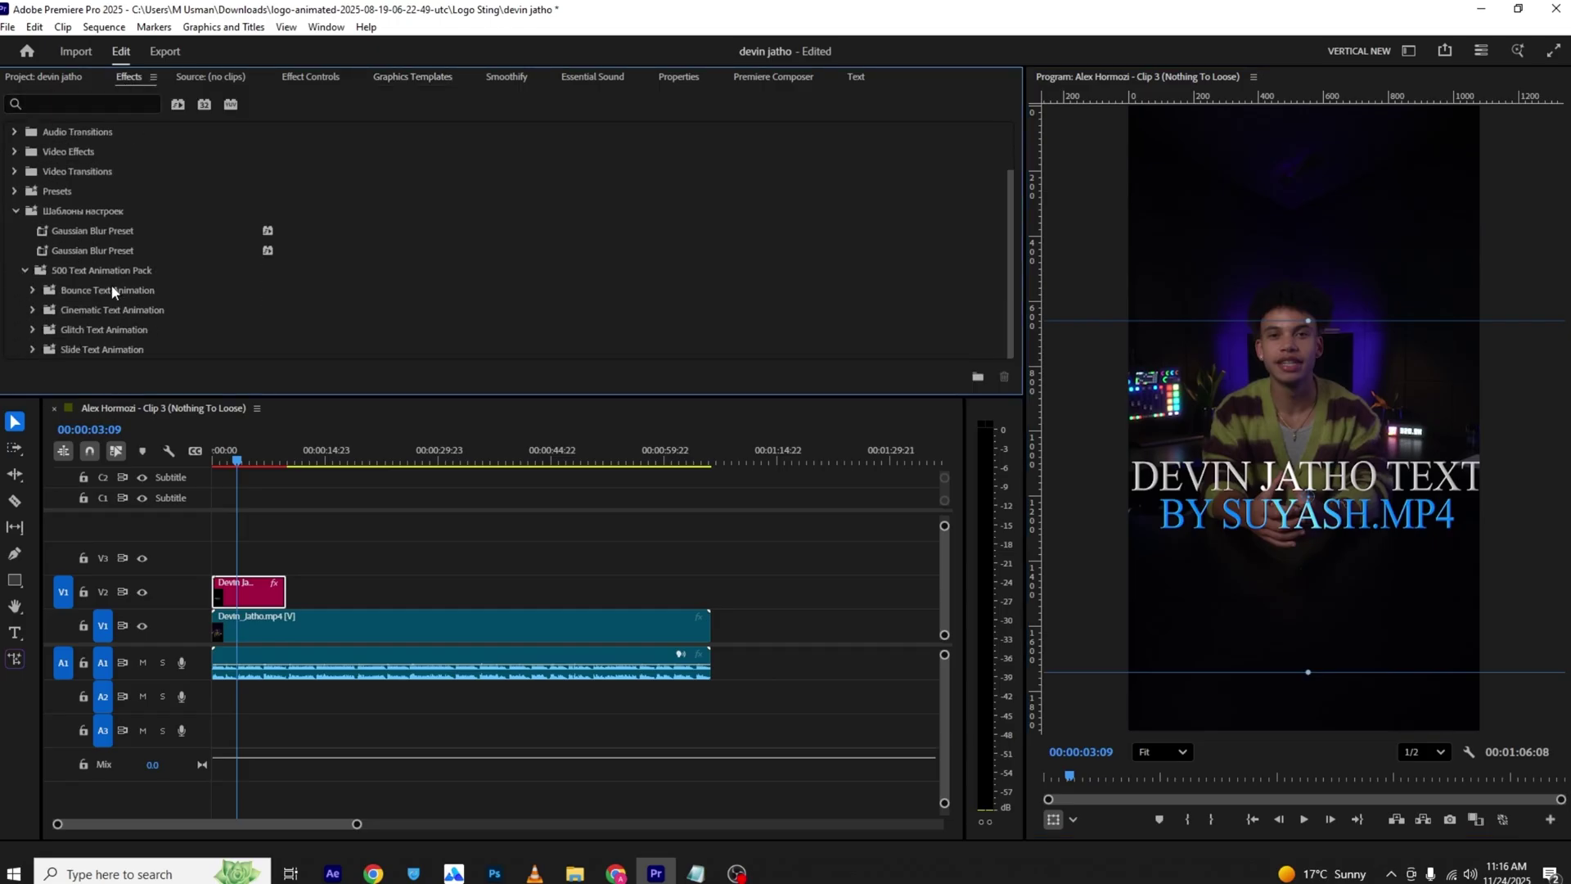
click(50, 273)
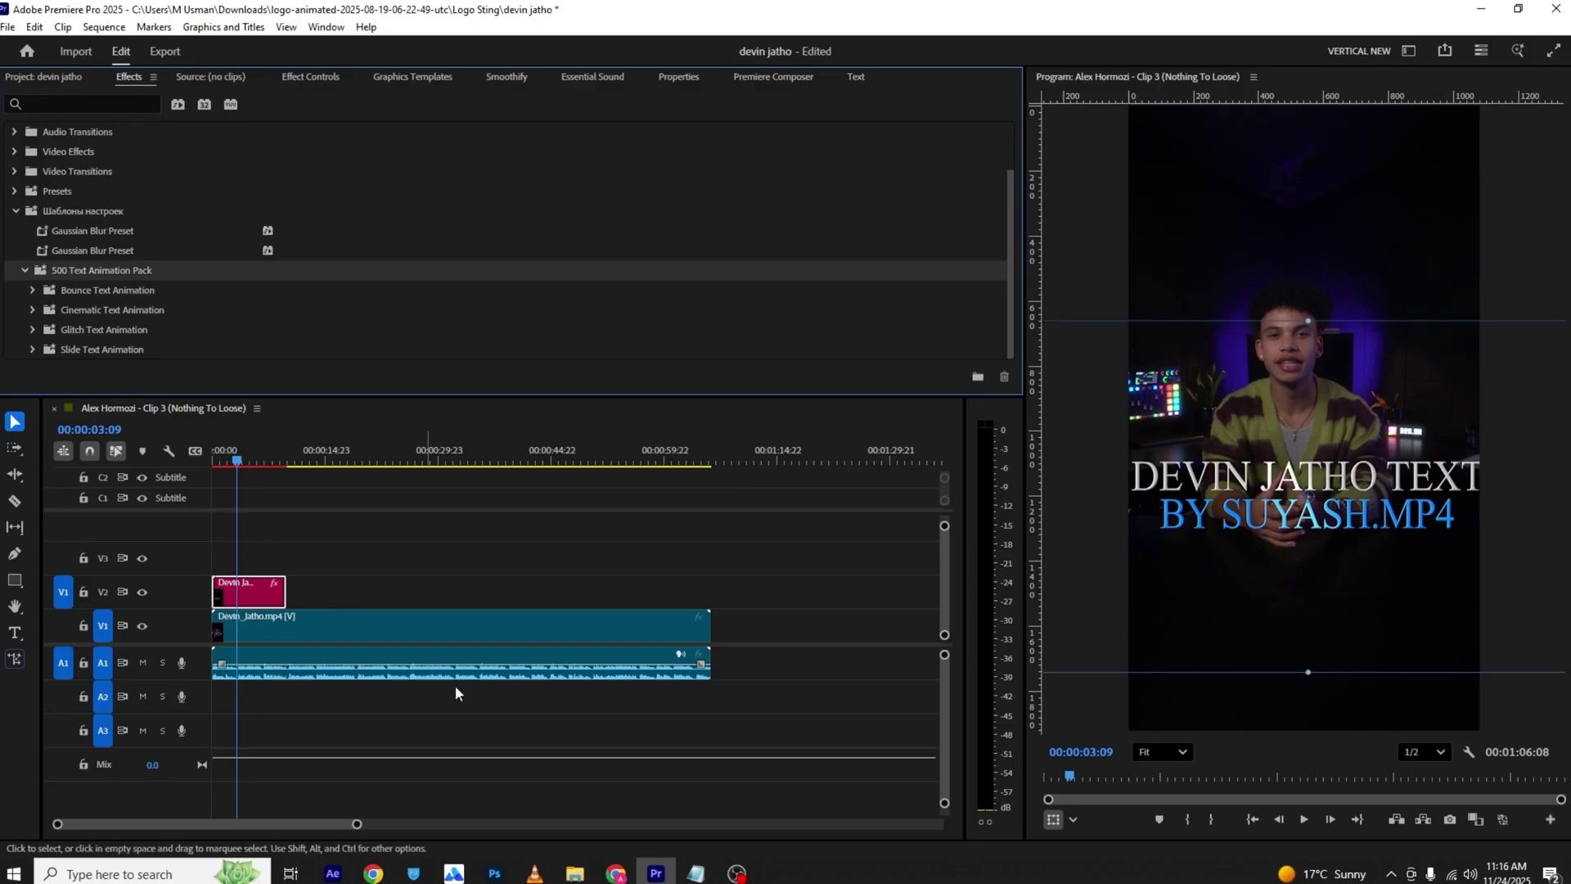
Step: Switch to Notepad, copy the opening words "All right" from the devin transcript, and return to Premiere Pro
click(693, 872)
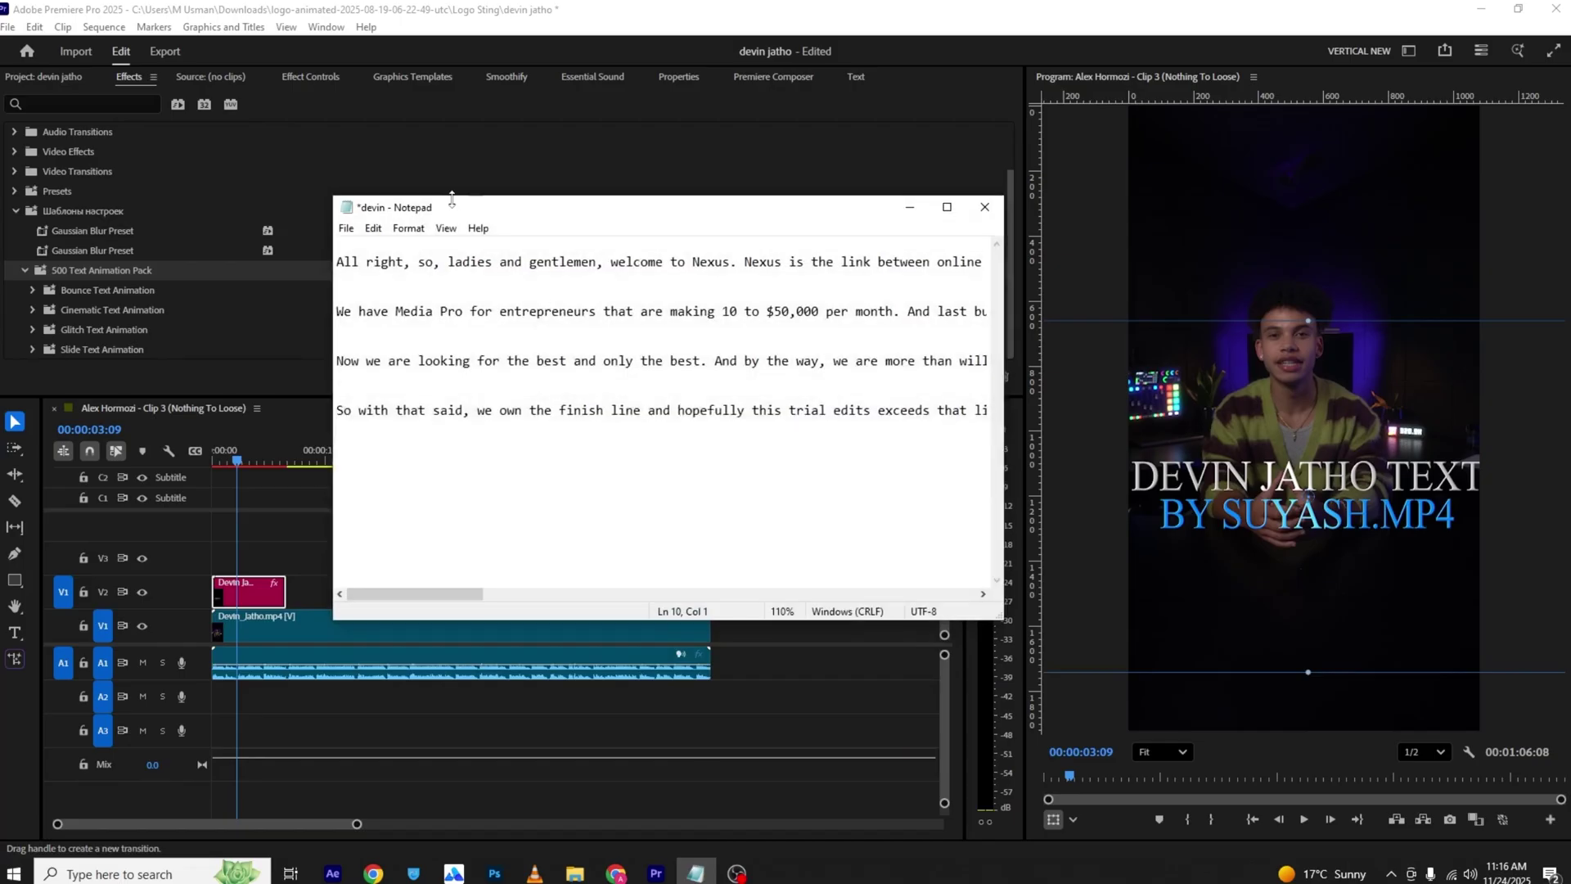
drag(488, 218, 679, 221)
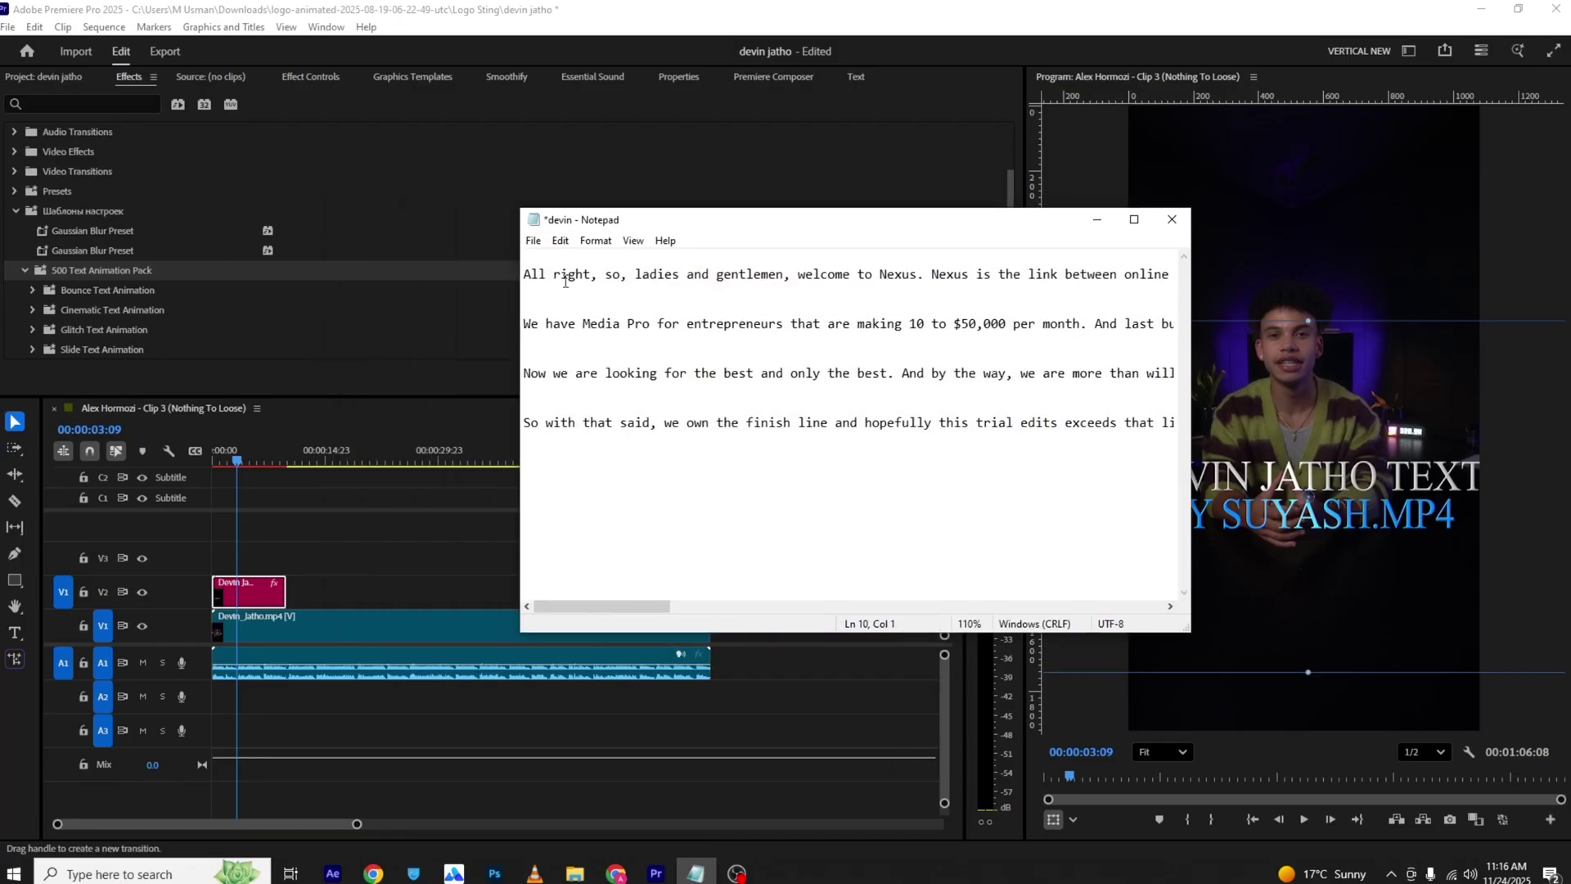
drag(525, 277, 588, 281)
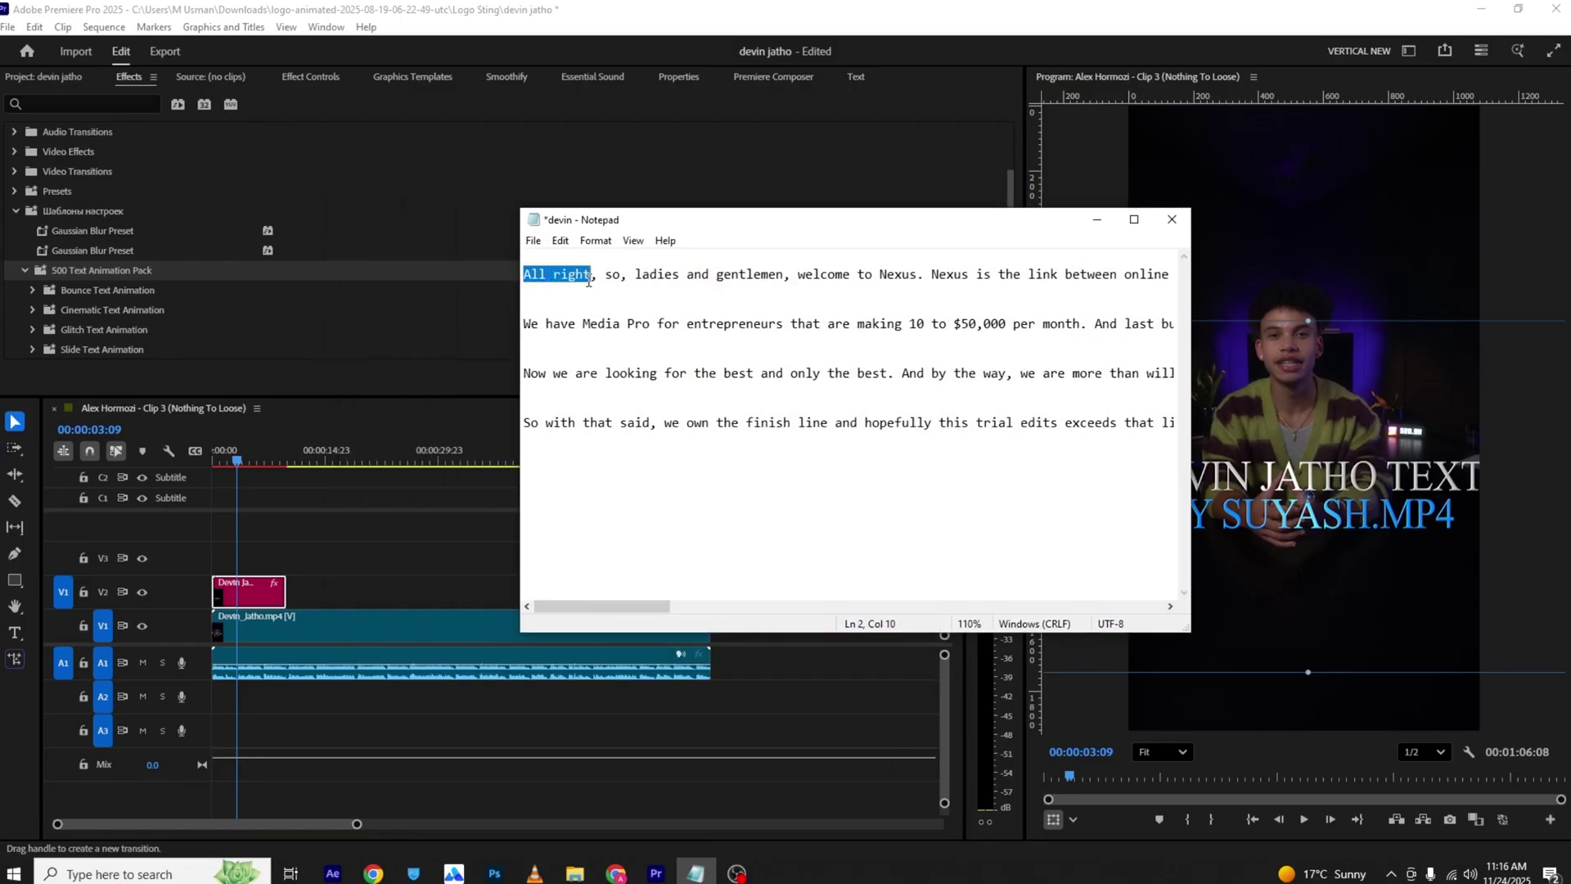
click(1099, 222)
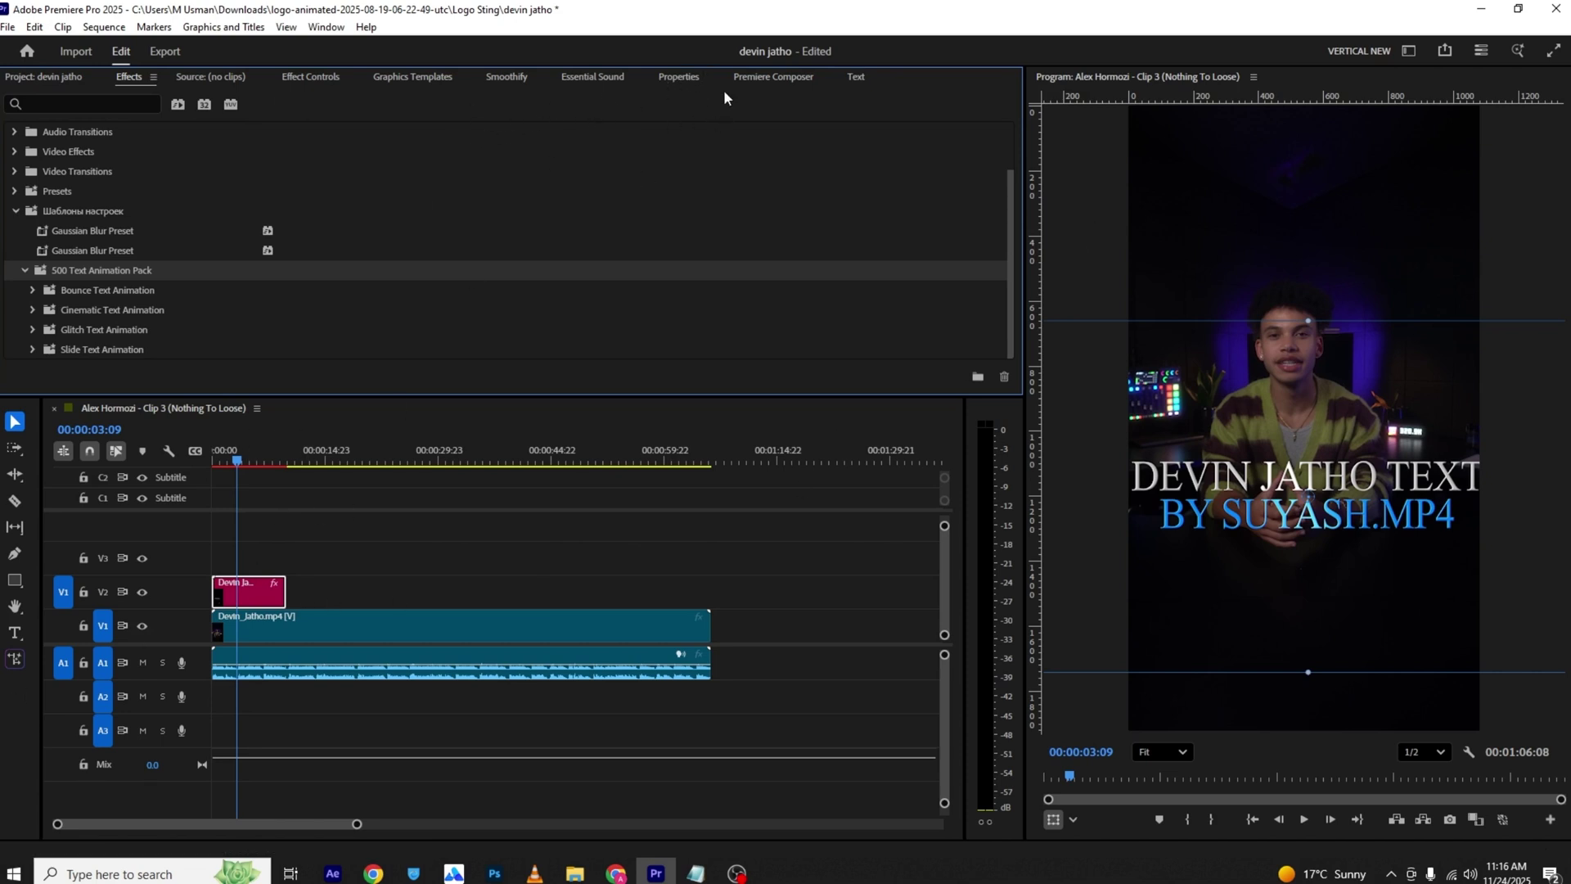
Step: Delete the "BY SUYASH.MP4" bottom text from the template's properties
click(694, 78)
scroll(242, 213, down, 2)
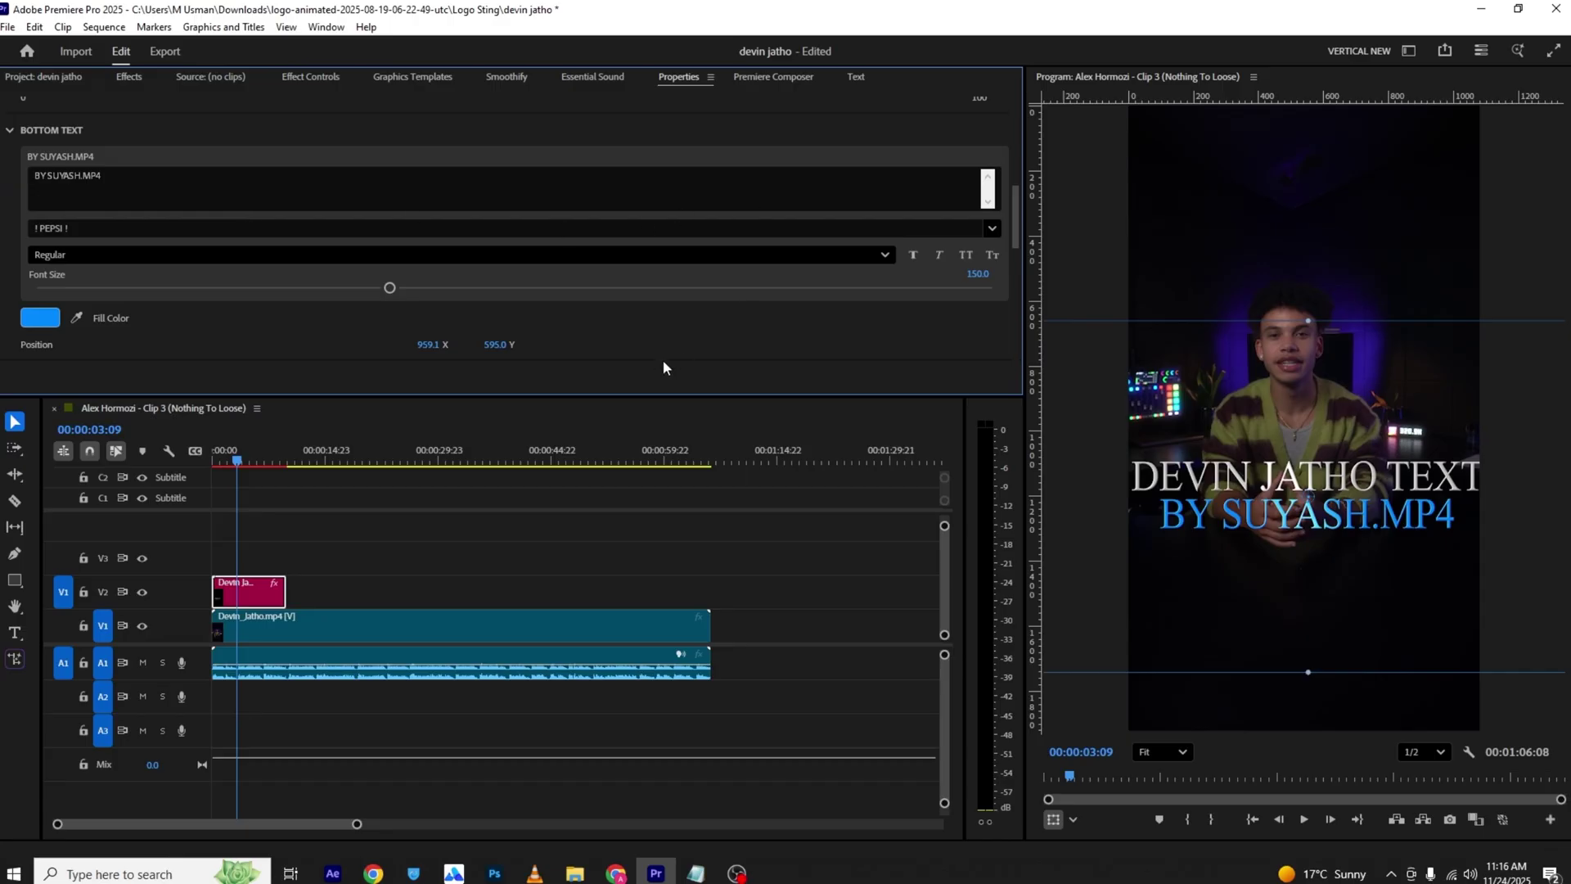
drag(624, 398, 623, 555)
scroll(203, 208, up, 5)
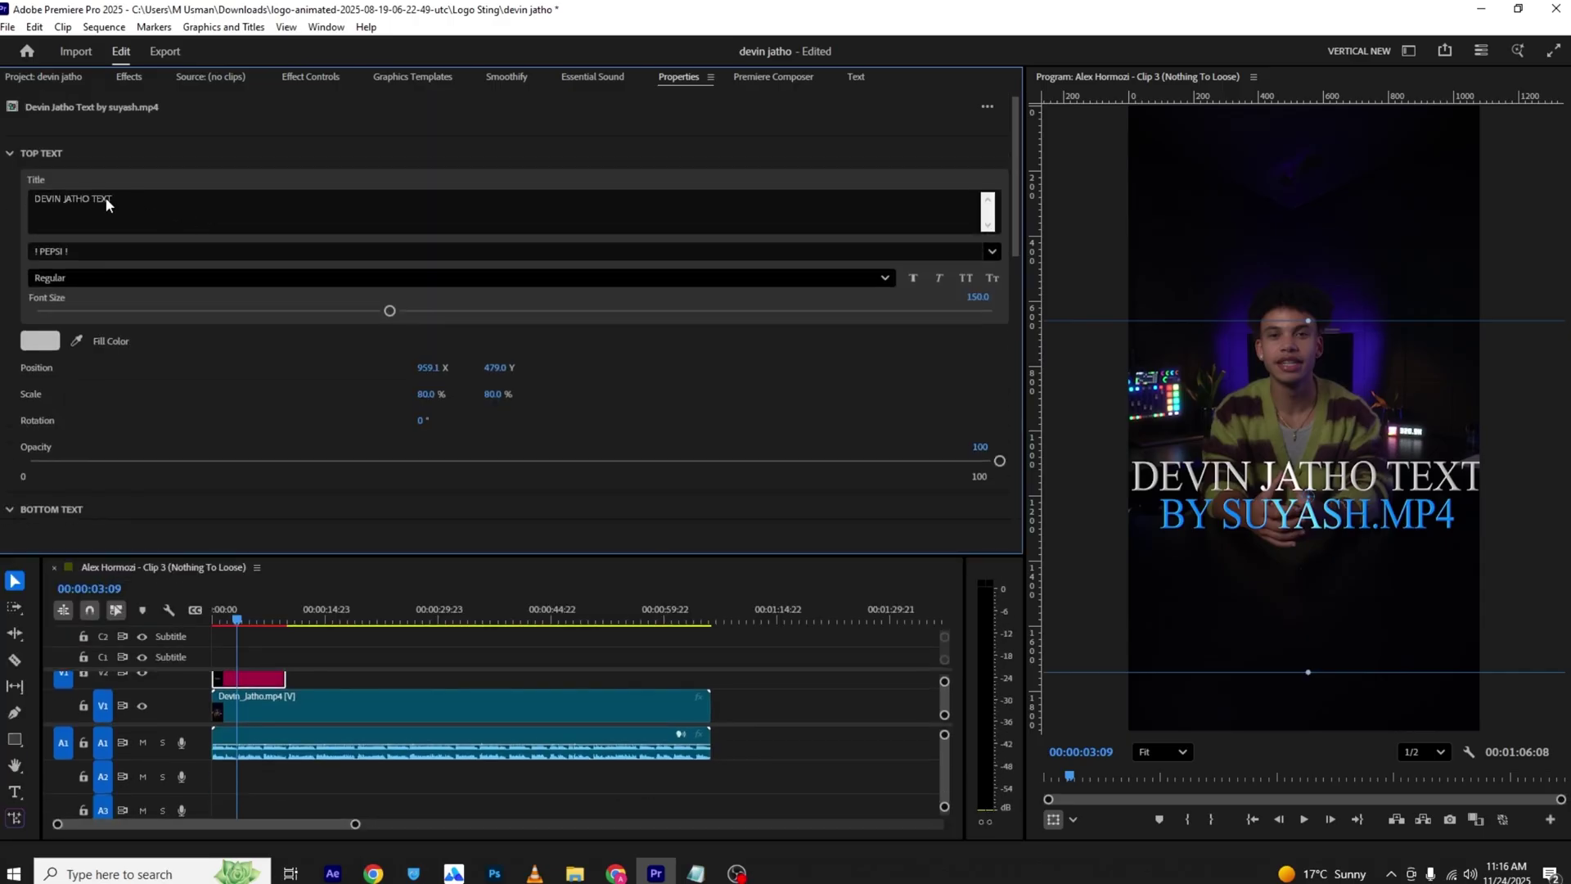
scroll(155, 348, down, 2)
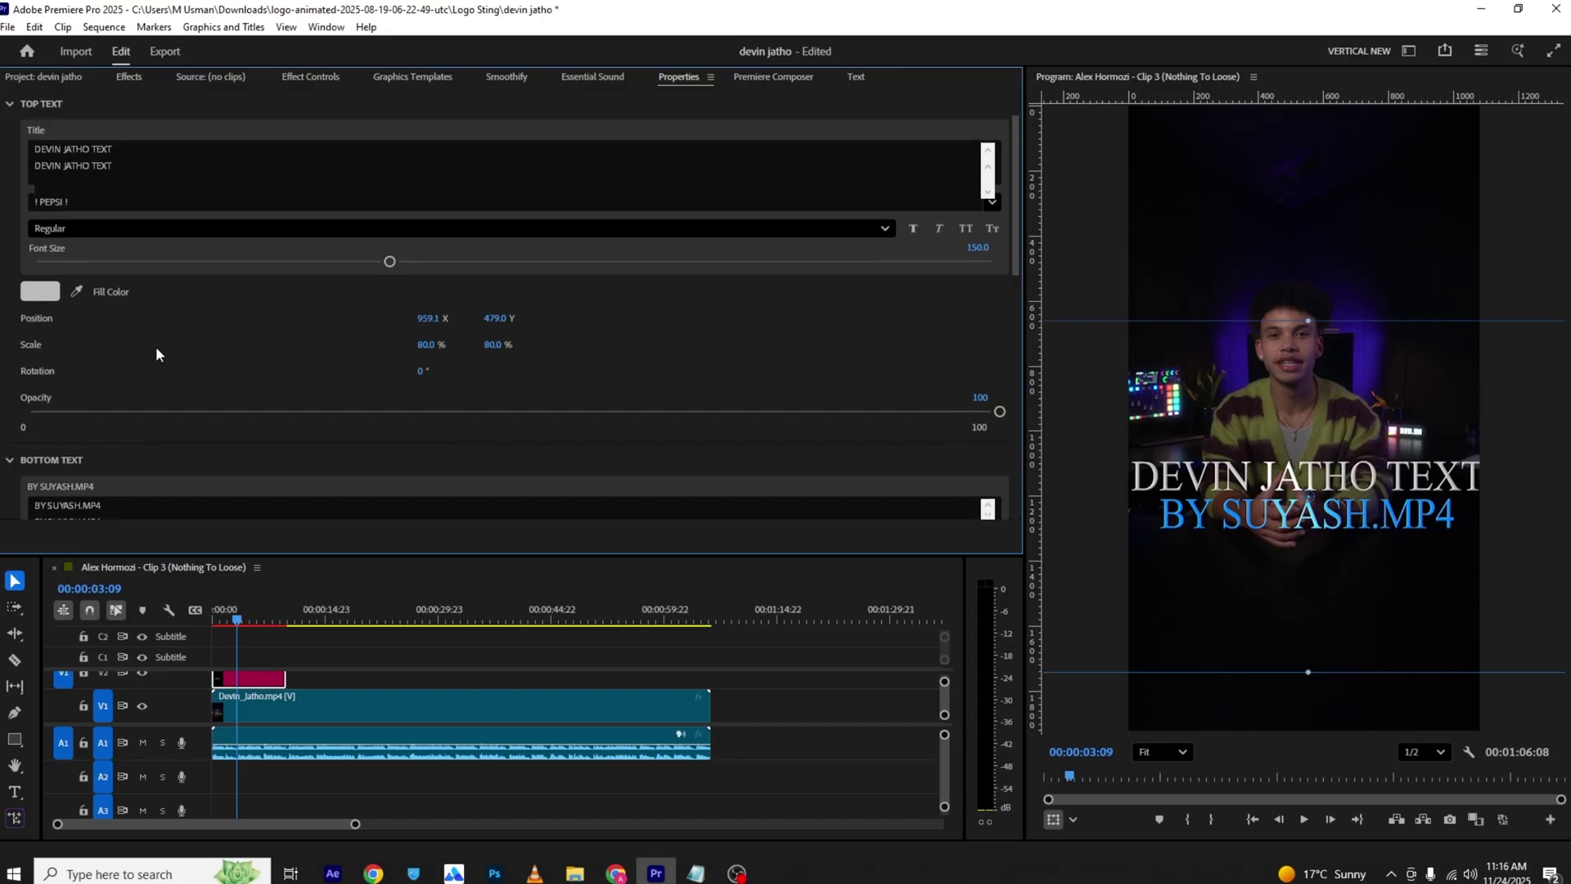
scroll(156, 348, up, 2)
click(137, 198)
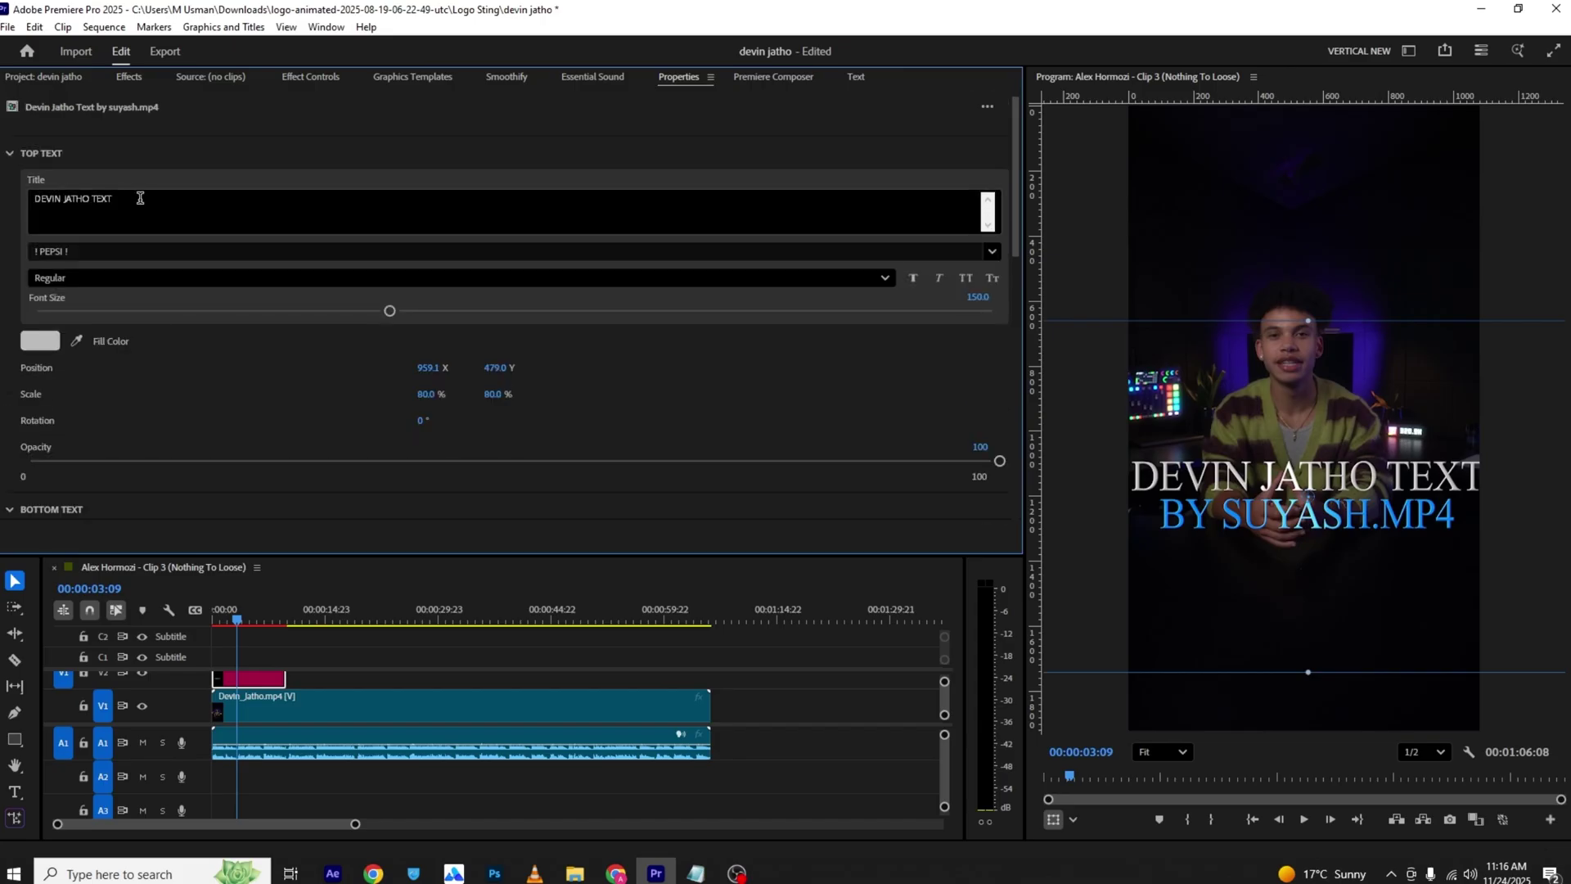
double_click(174, 211)
scroll(238, 366, down, 8)
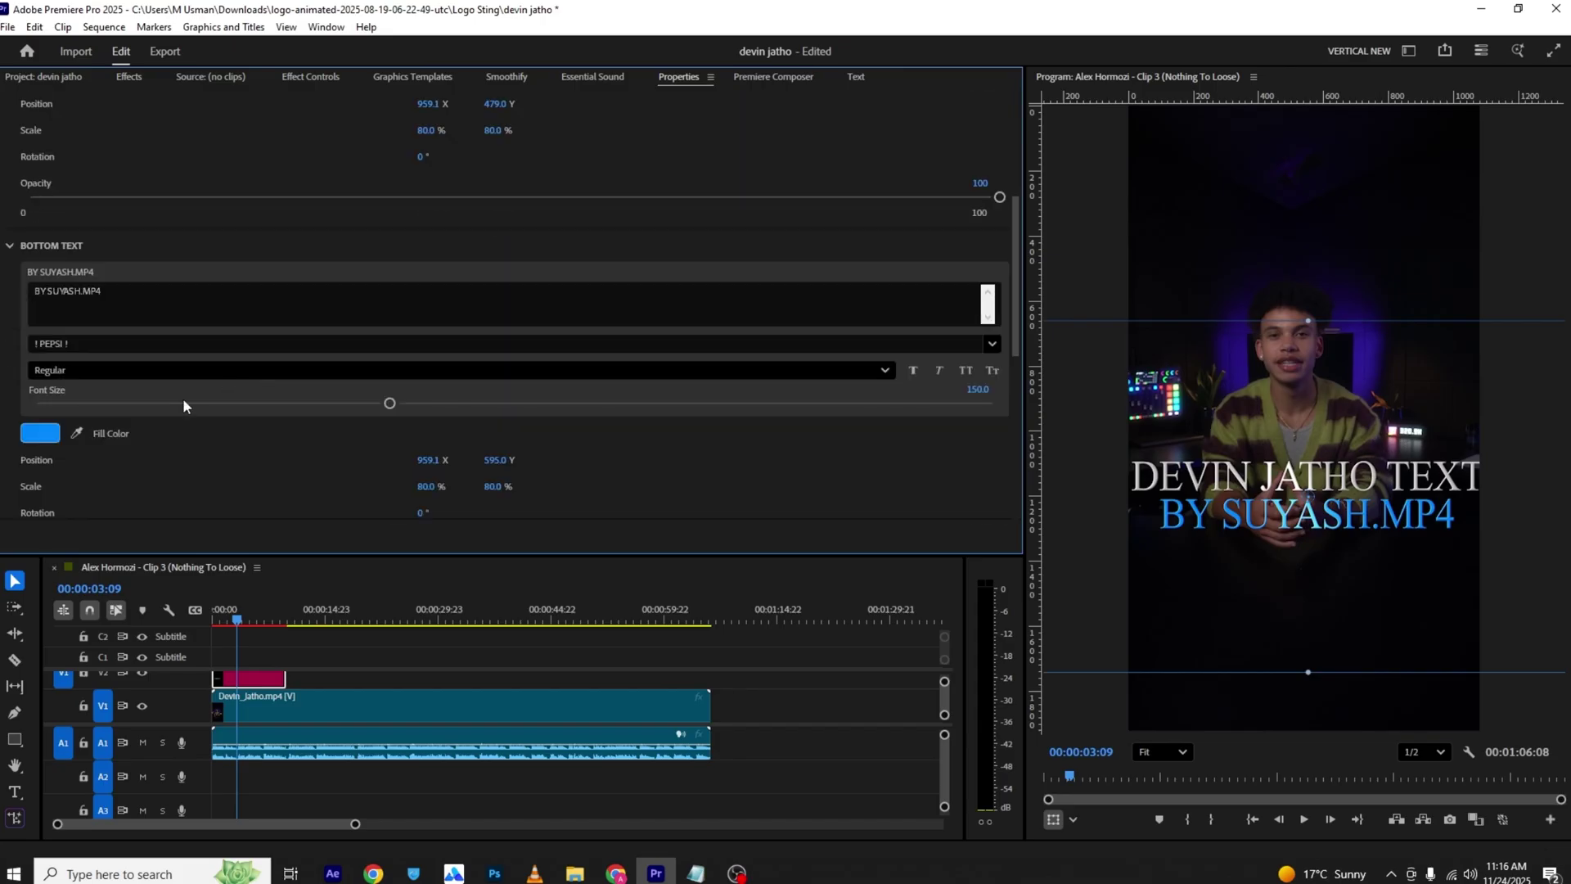
click(120, 306)
key(ctrl+a)
key(BackSpace)
Step: Replace the template's top text with "All right"
scroll(154, 309, up, 4)
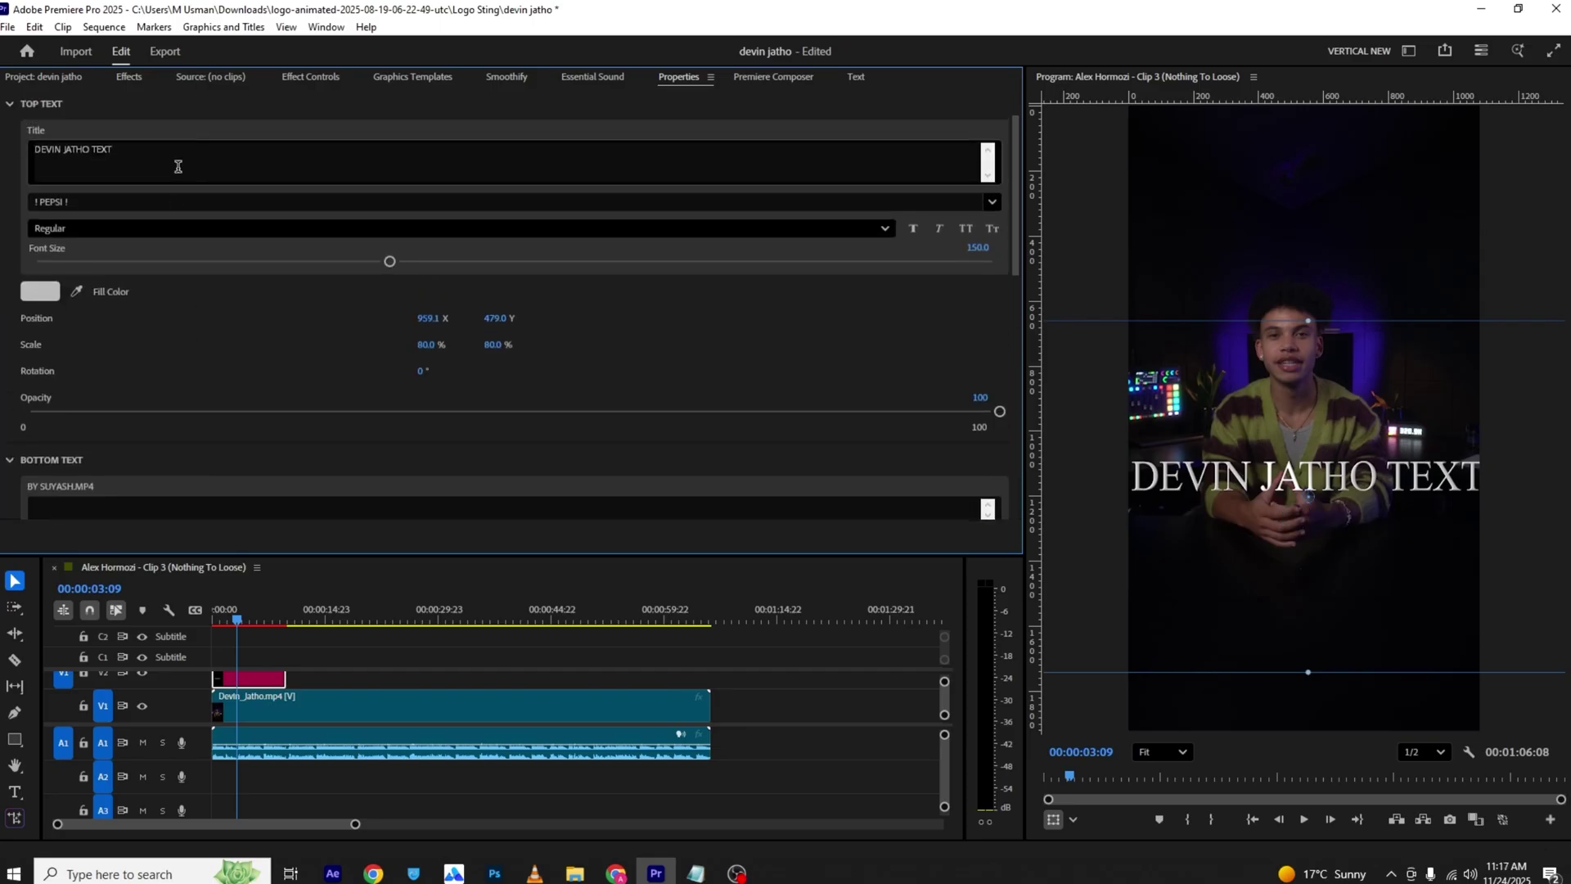
click(178, 166)
key(ctrl+a)
text(All right)
click(200, 119)
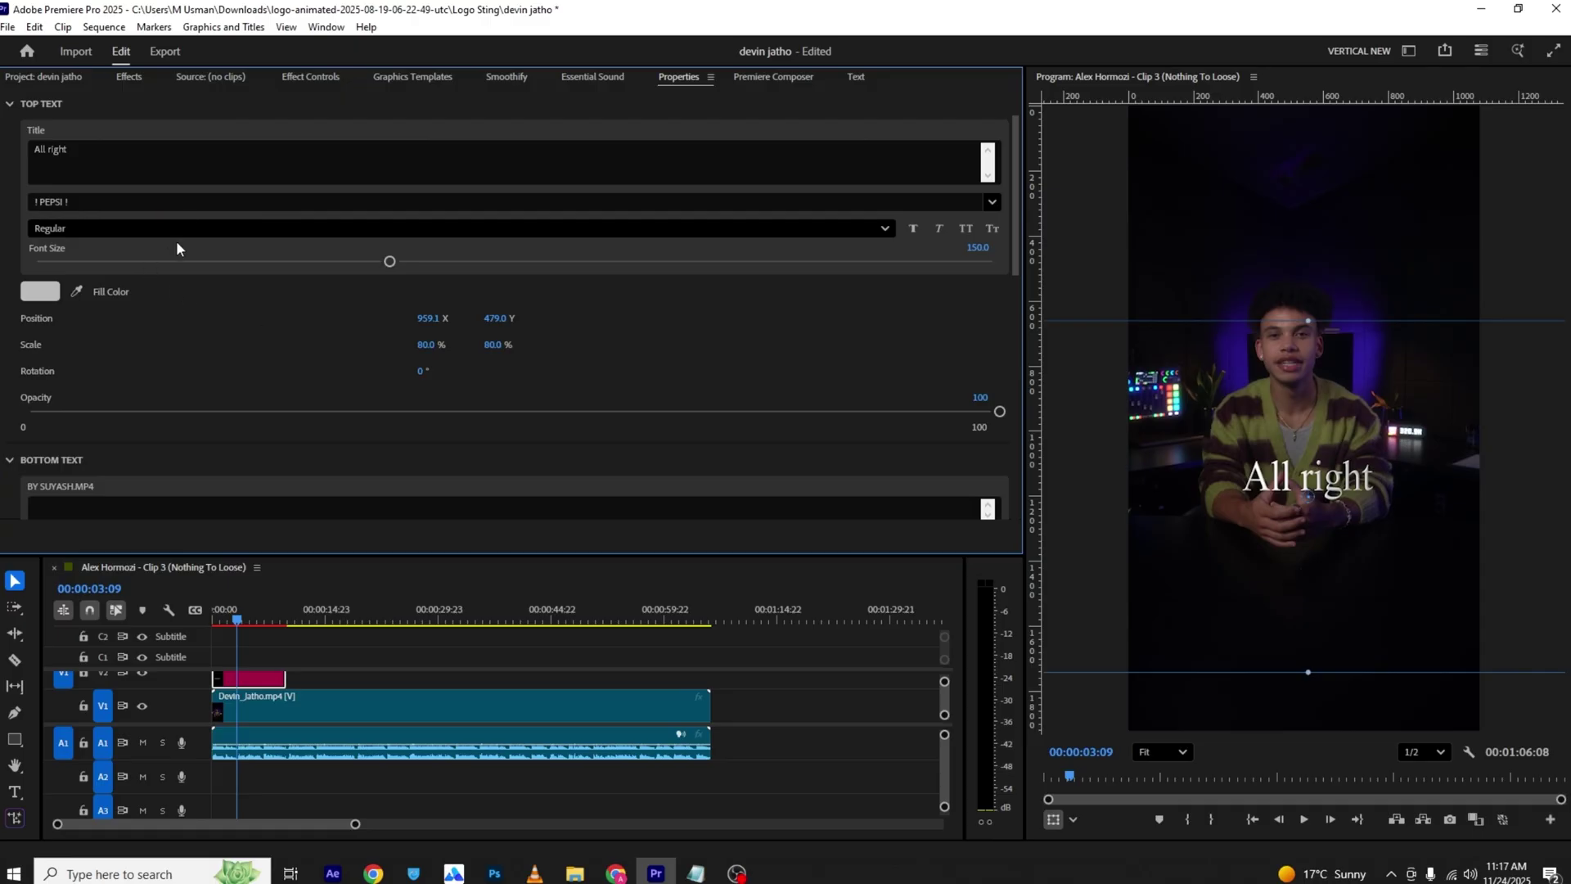
Step: Filter the fonts to favourites and try Helvetica Rounded on the top text
click(180, 201)
drag(336, 252, 334, 237)
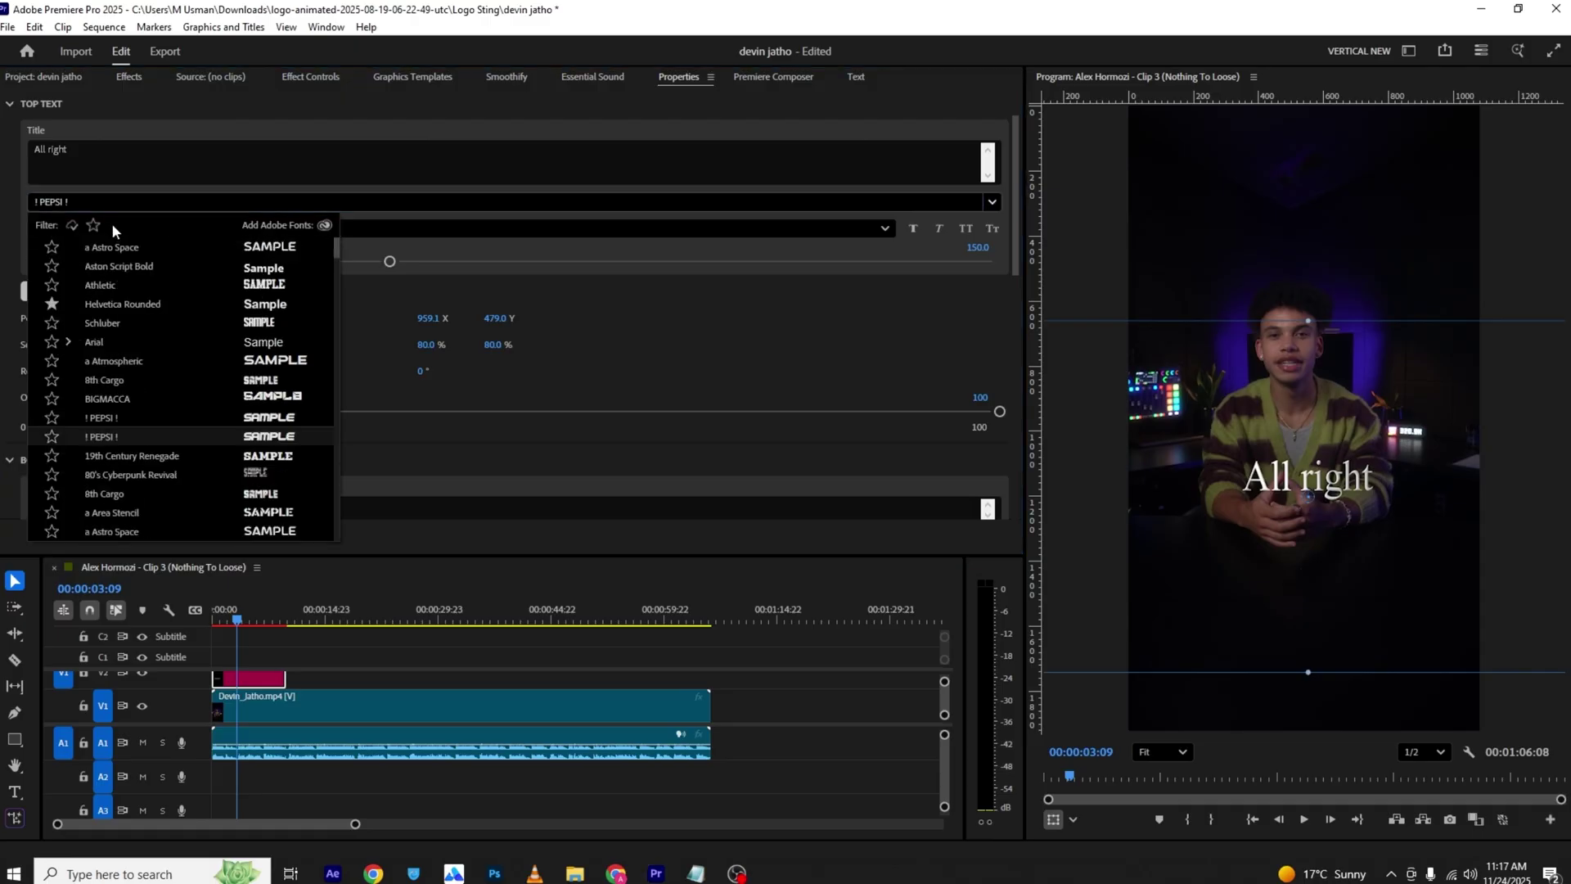
click(93, 225)
click(120, 248)
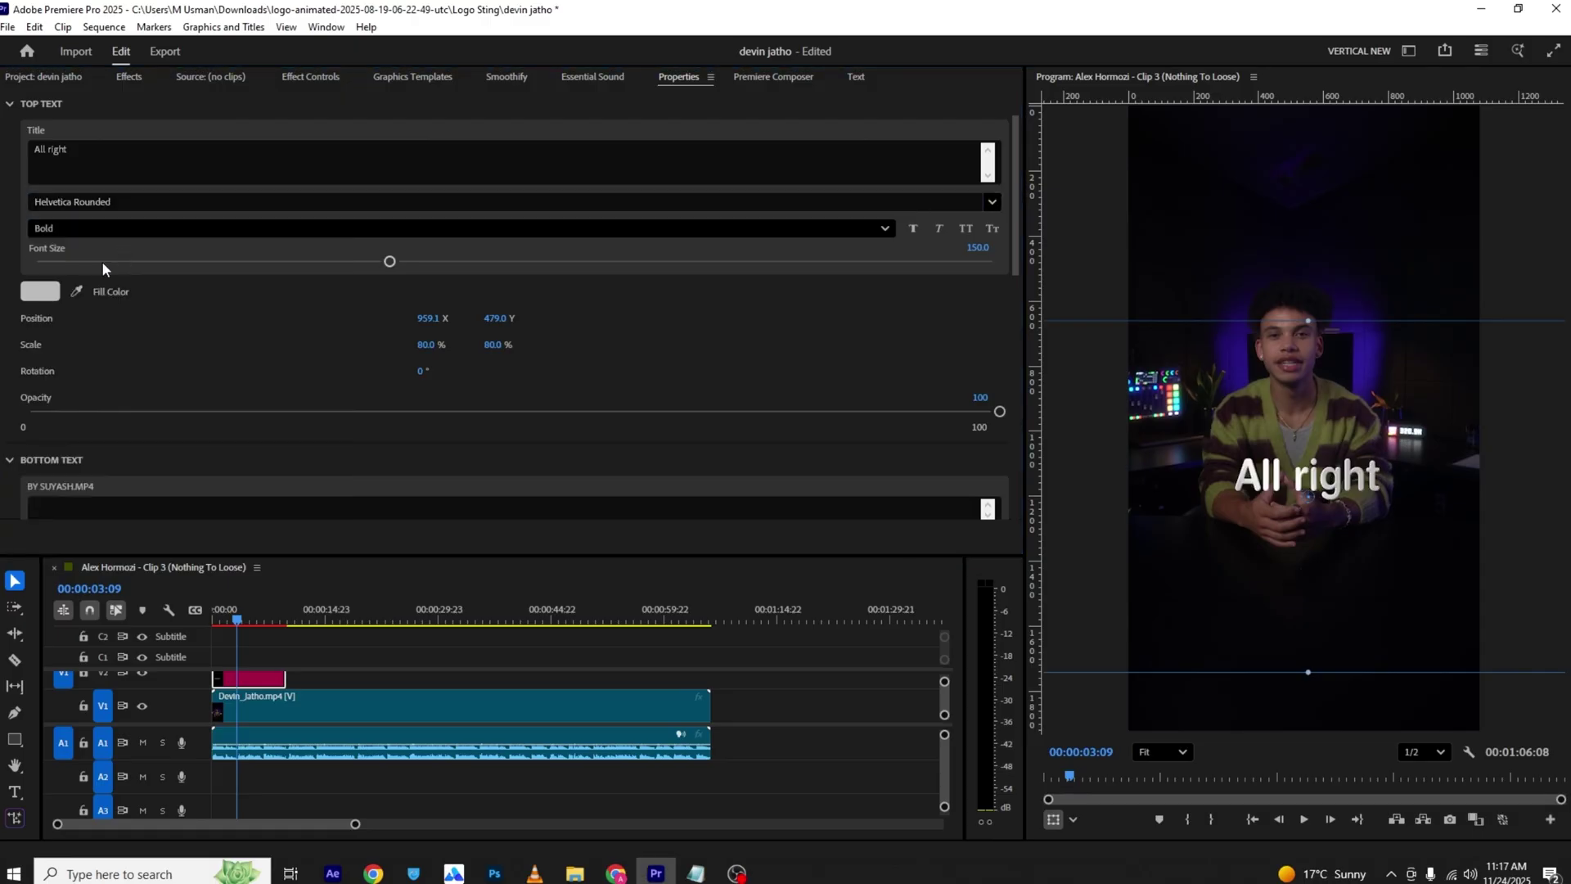
Step: Turn off the favourites filter and set the top text's font to Hylia Serif Beta
click(81, 201)
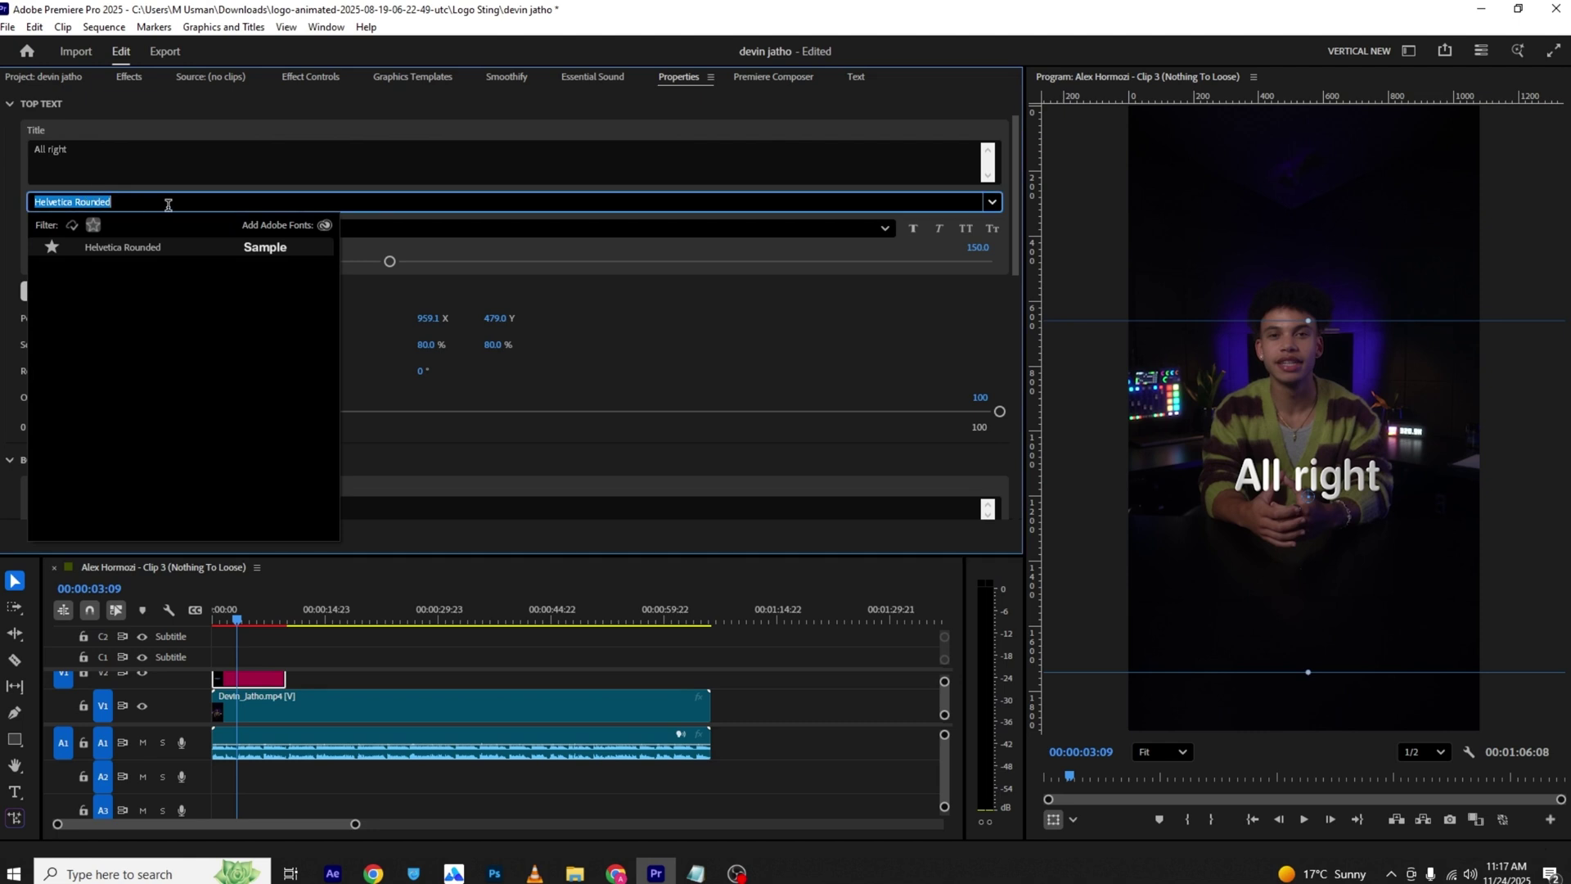
click(93, 224)
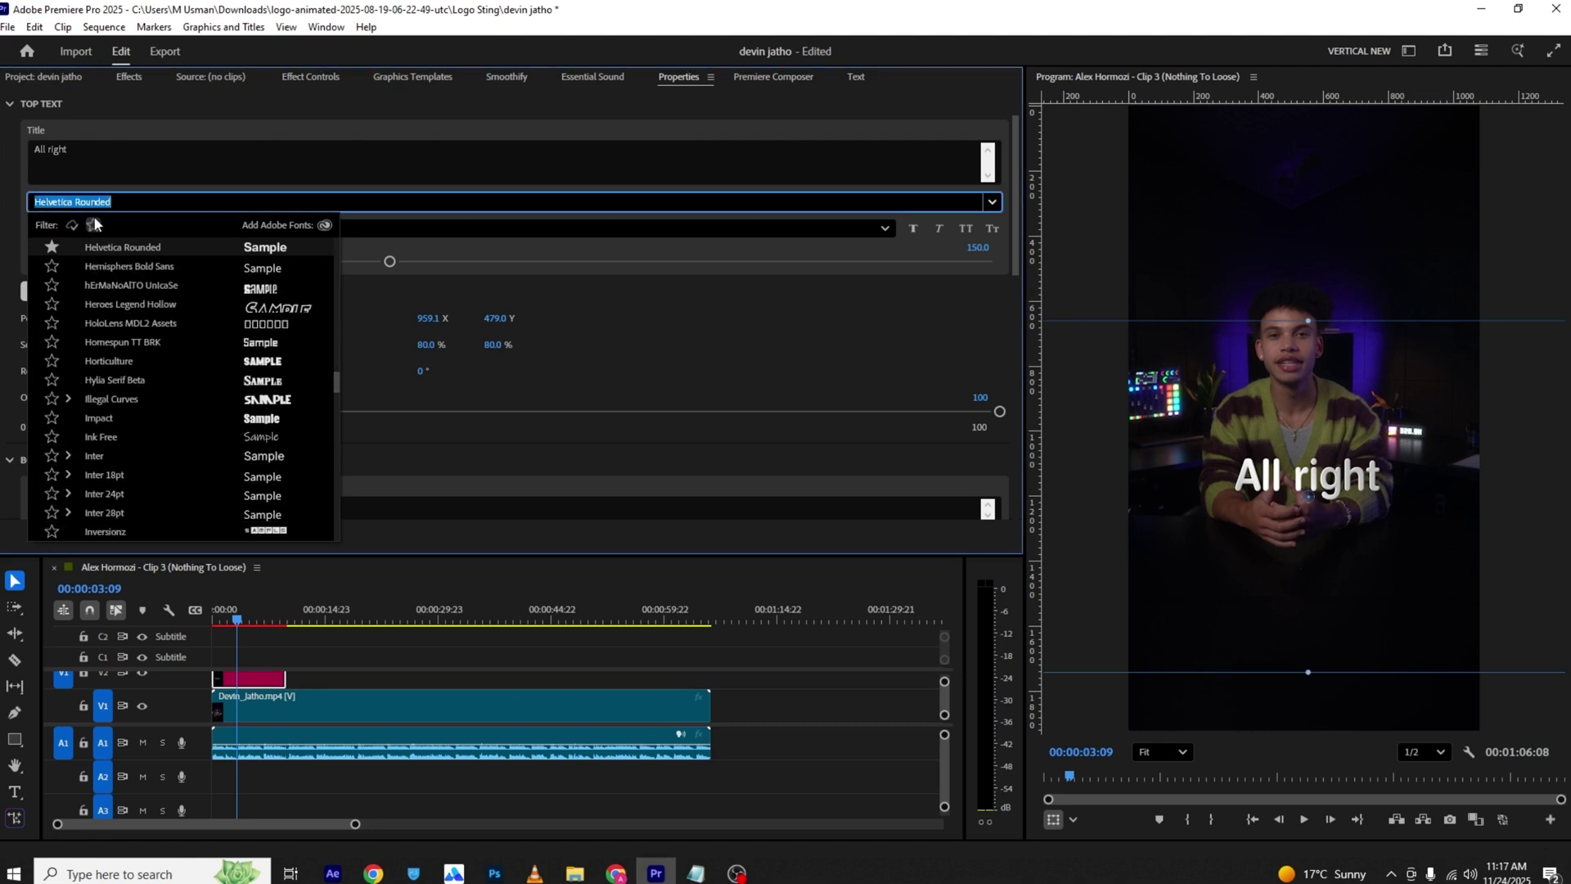
click(260, 286)
click(134, 201)
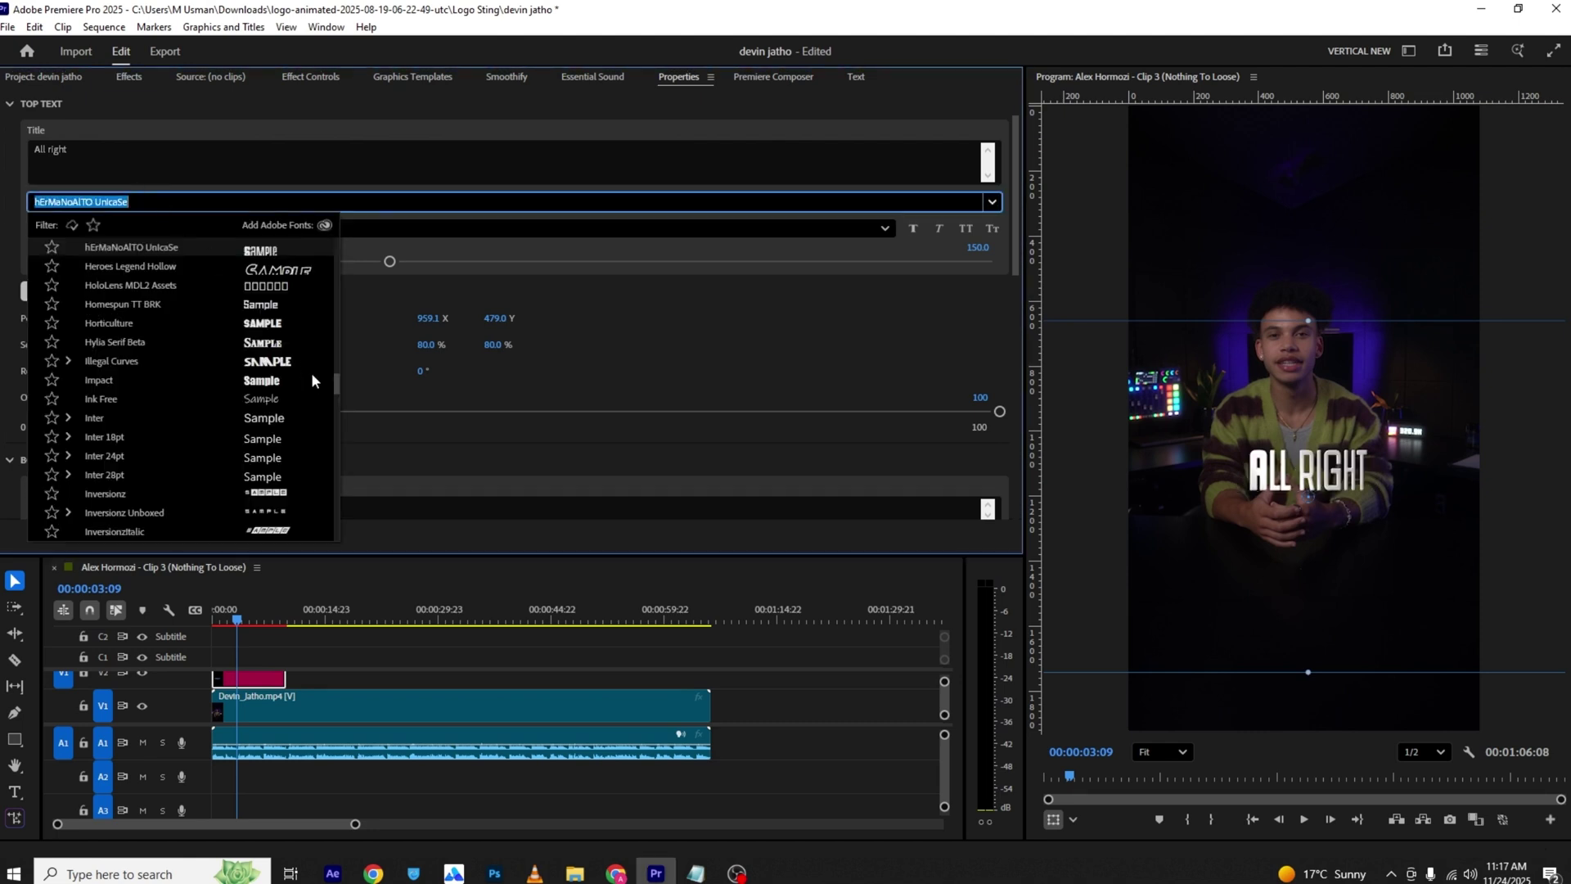
click(256, 341)
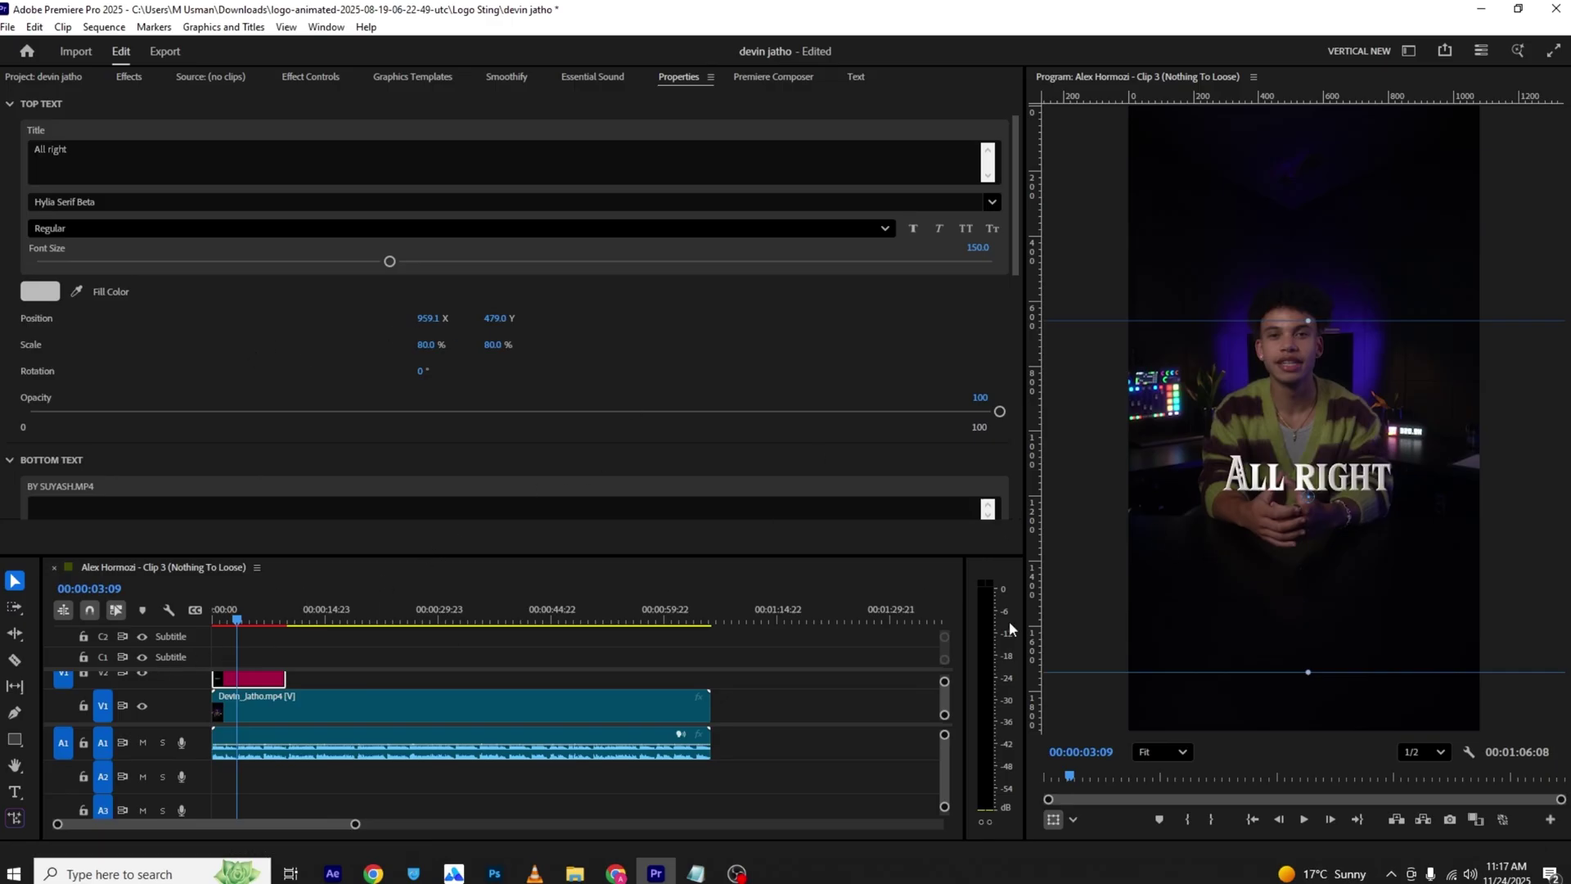
Step: Enlarge the timeline area, return the playhead to the start of the sequence, and set the top text's font to Jersey M54
drag(792, 558, 790, 440)
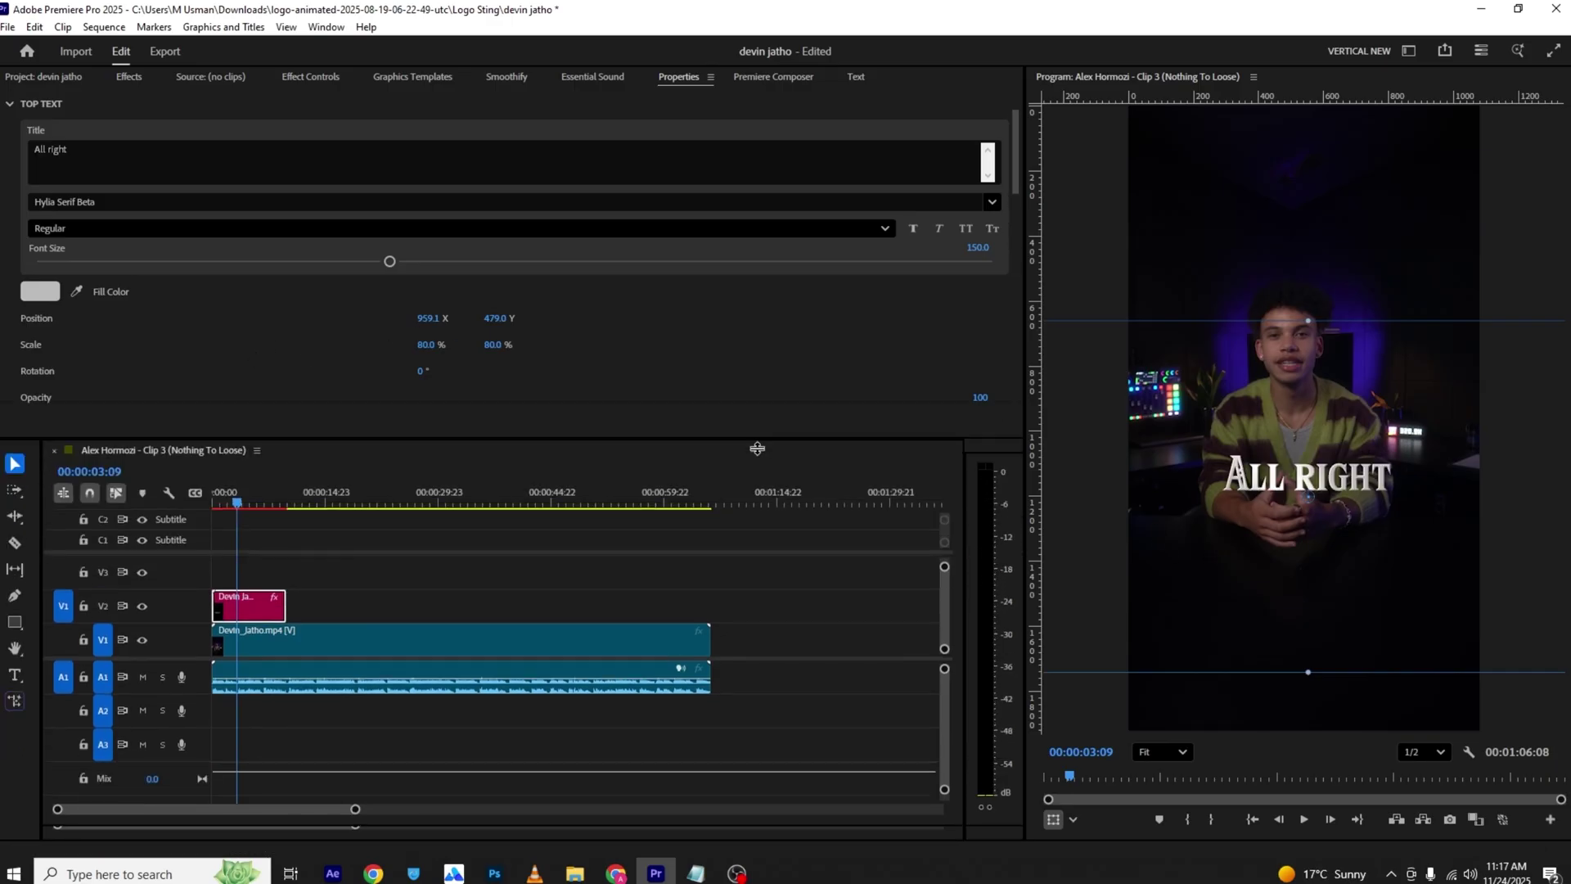
drag(215, 500, 162, 499)
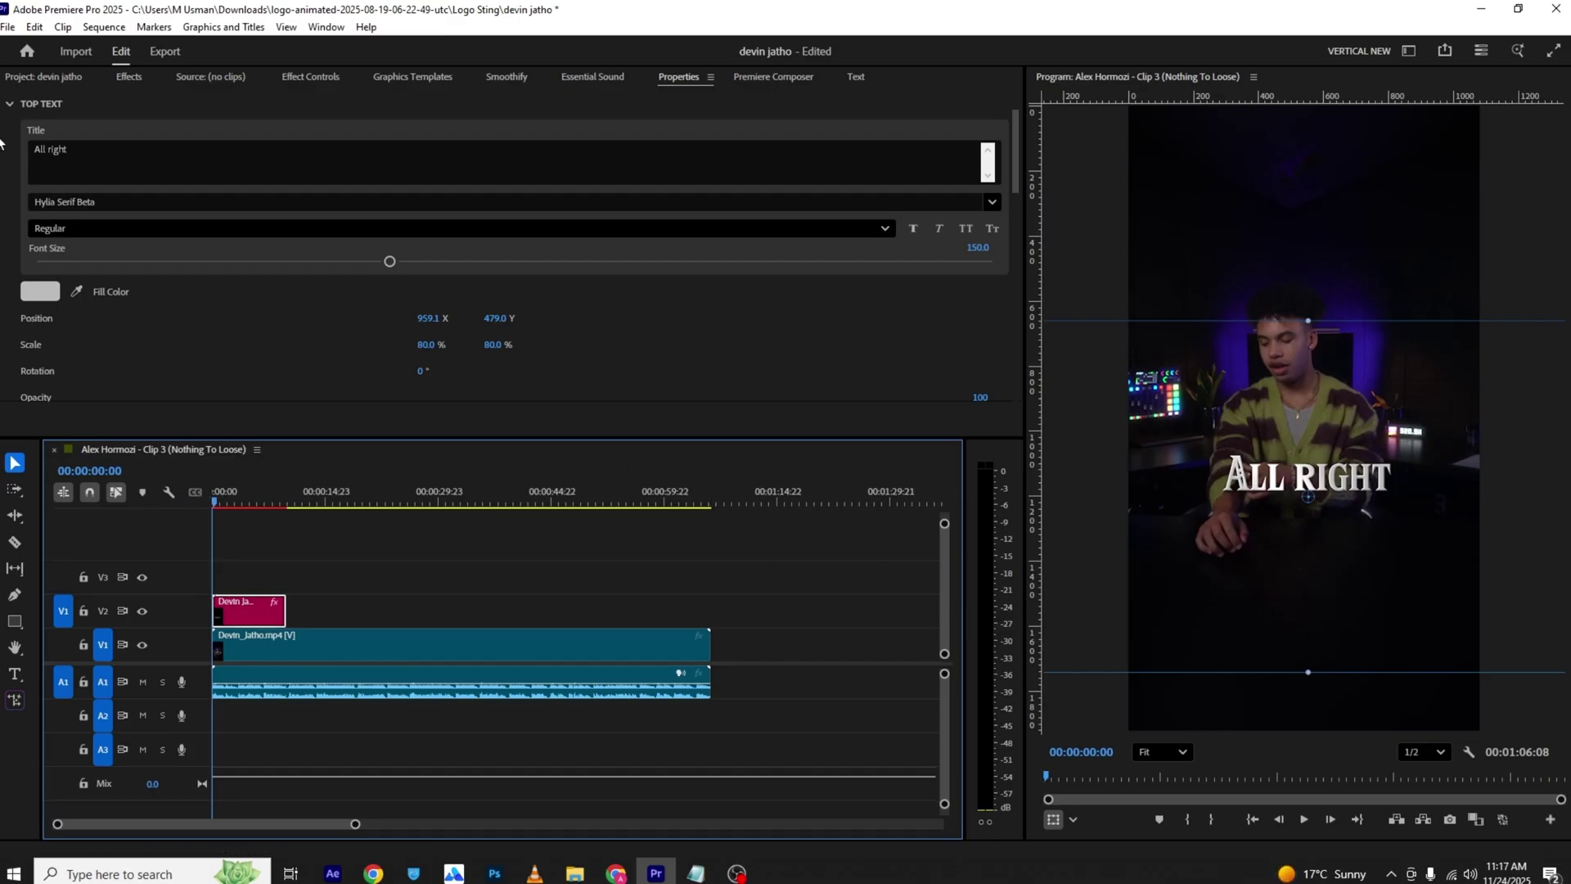
click(85, 202)
scroll(307, 383, down, 3)
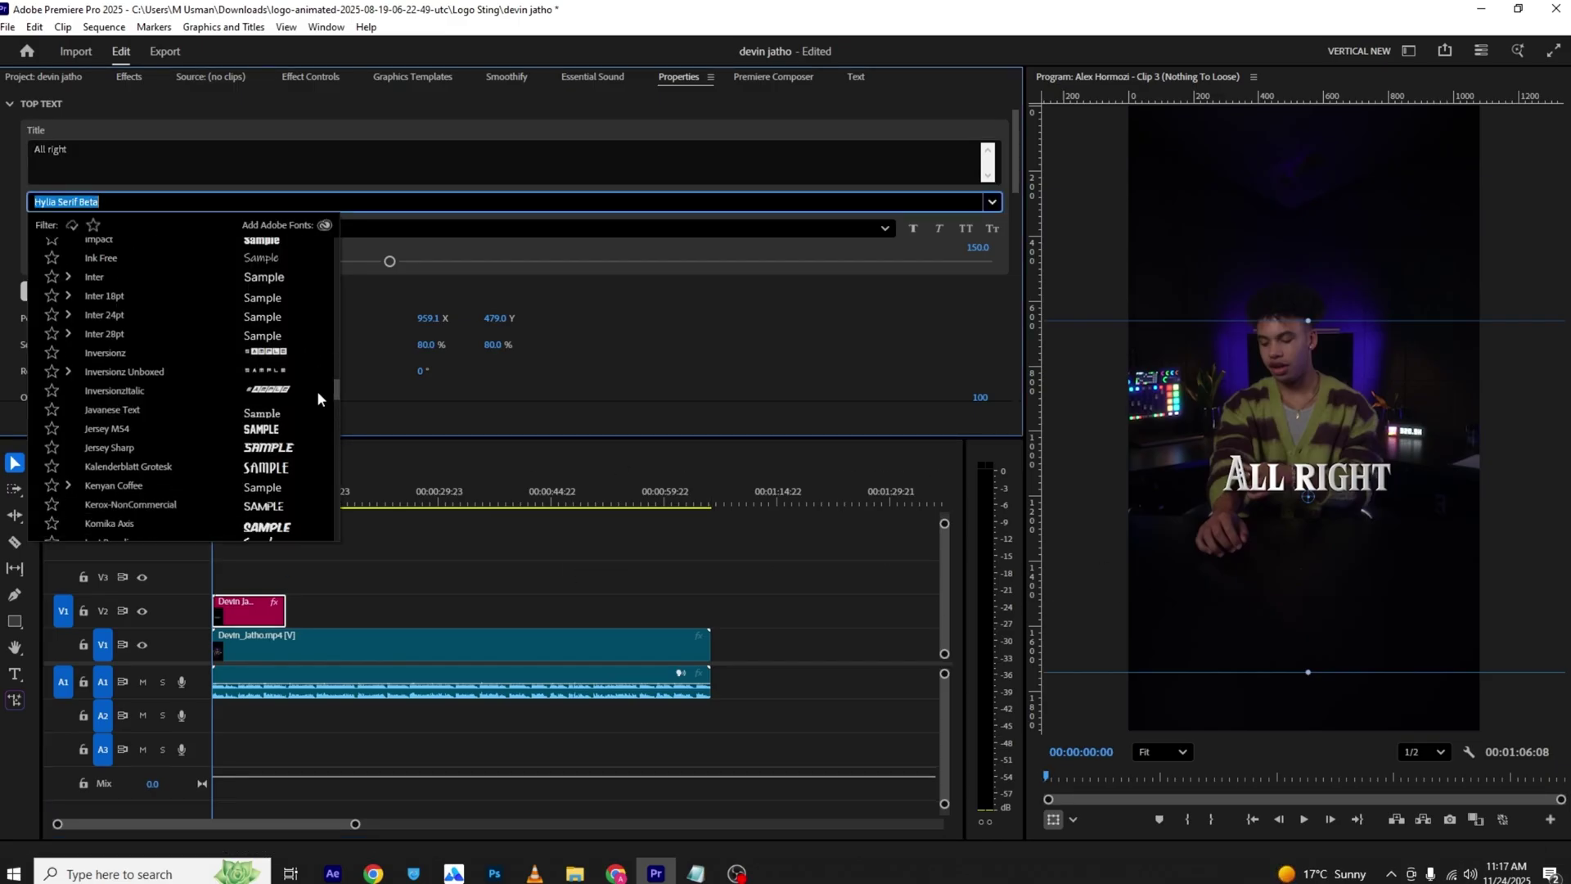
click(277, 399)
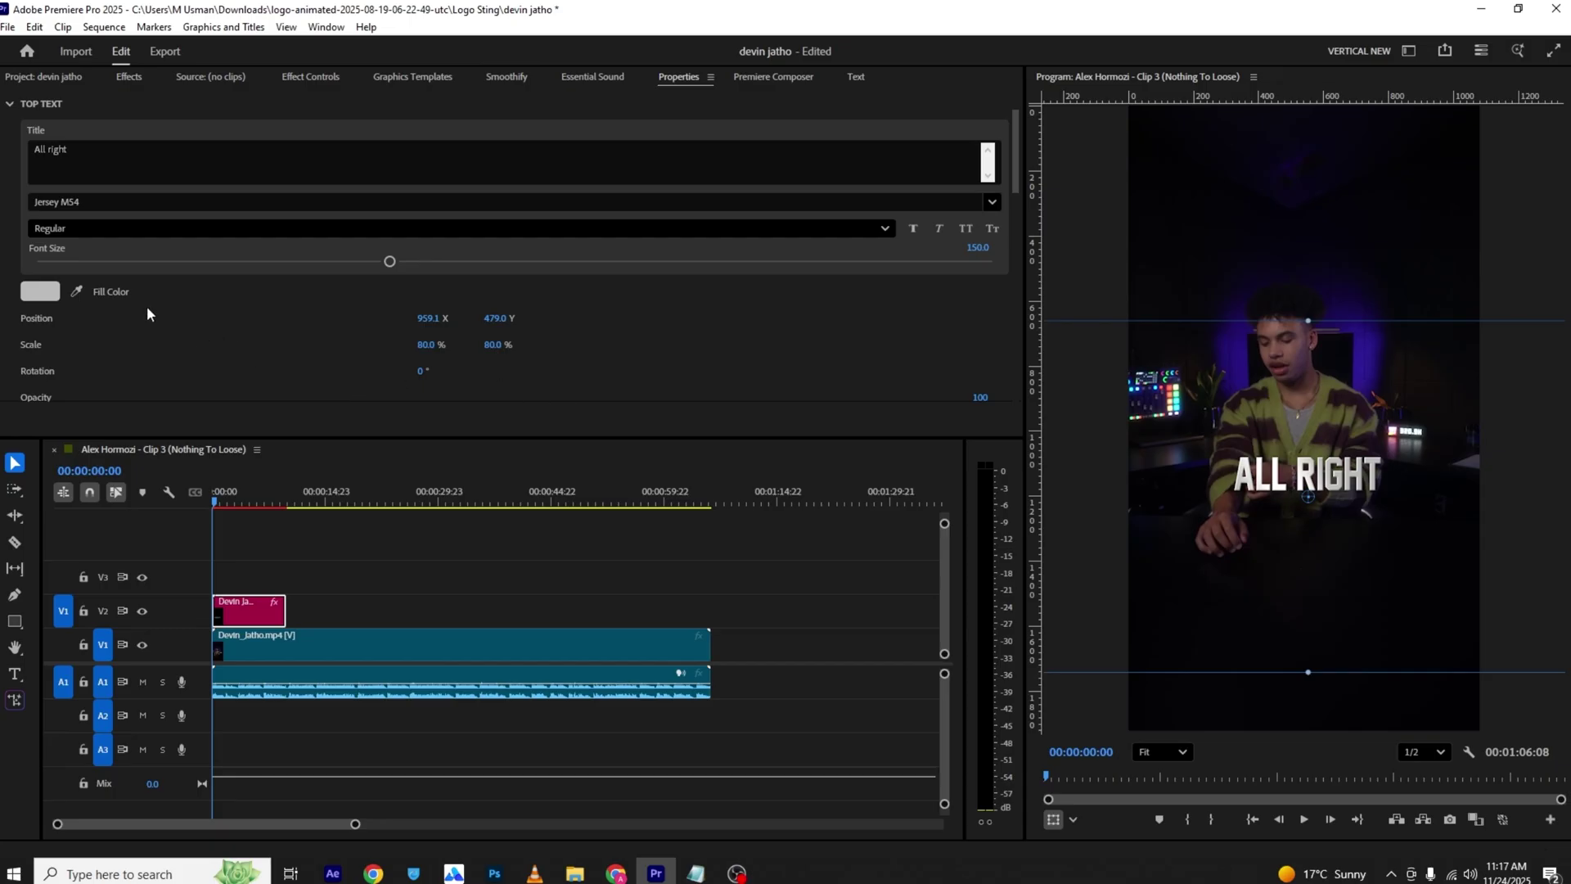
click(310, 76)
scroll(618, 220, down, 3)
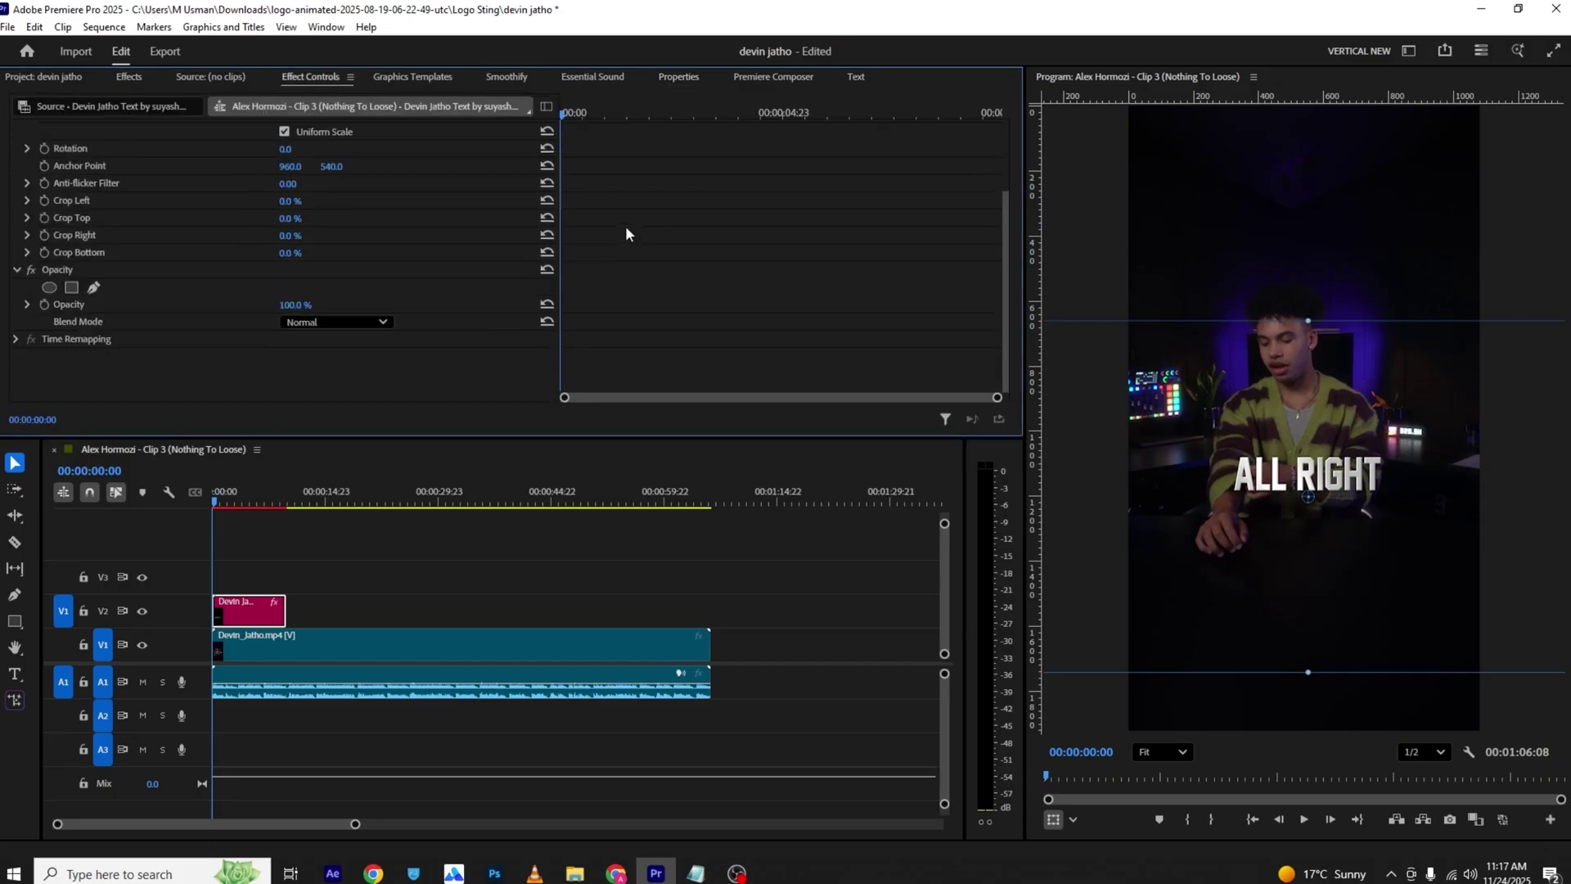
key(alt+Tab)
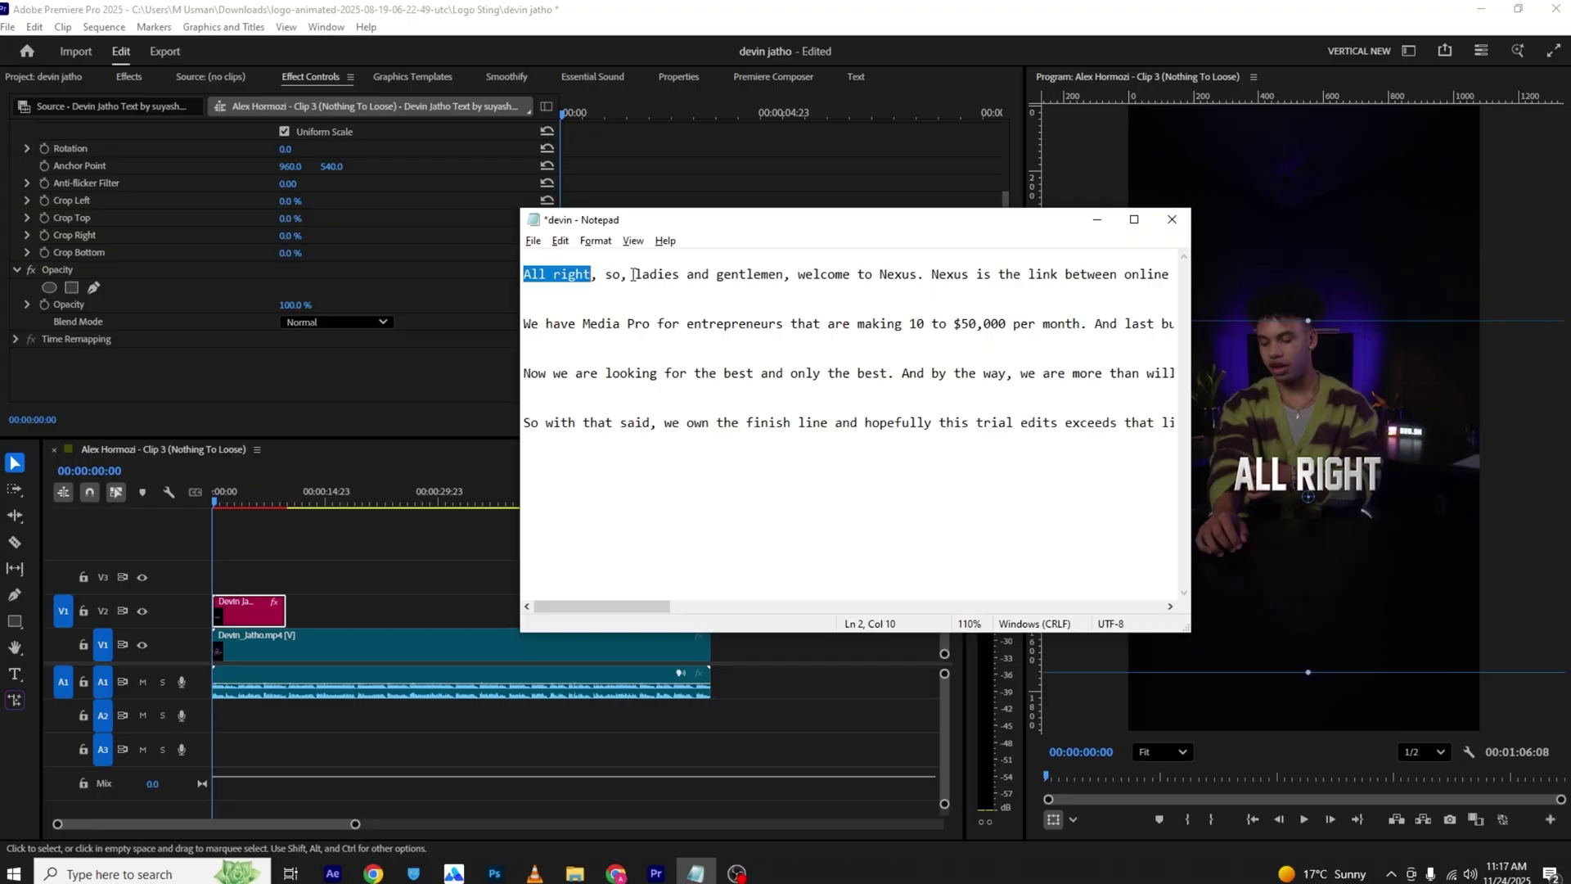
drag(634, 274, 785, 280)
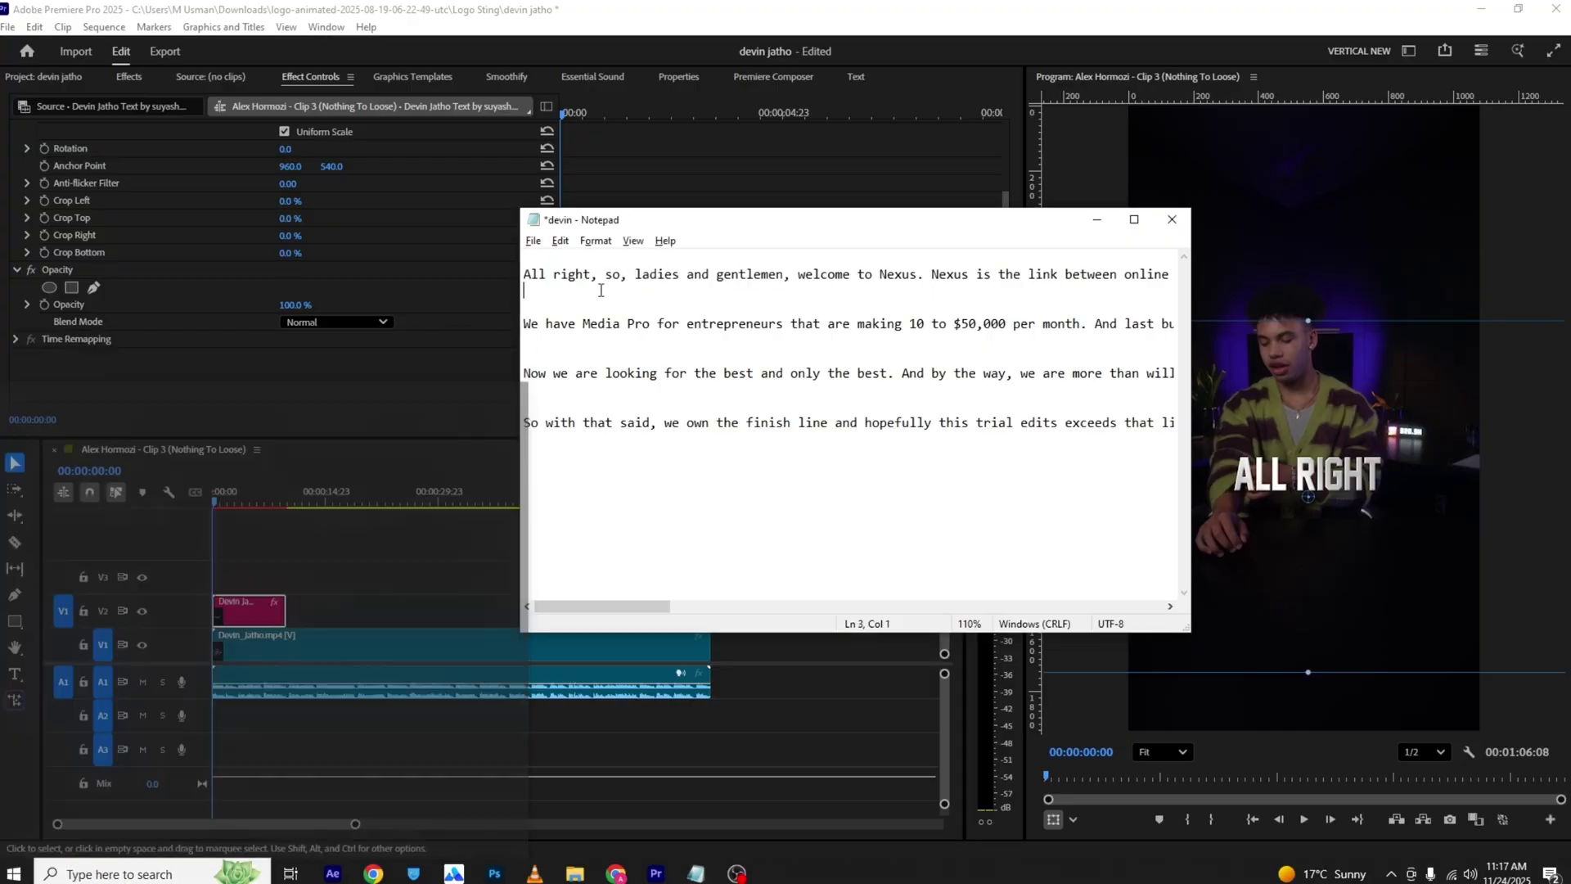
double_click(613, 274)
key(BackSpace)
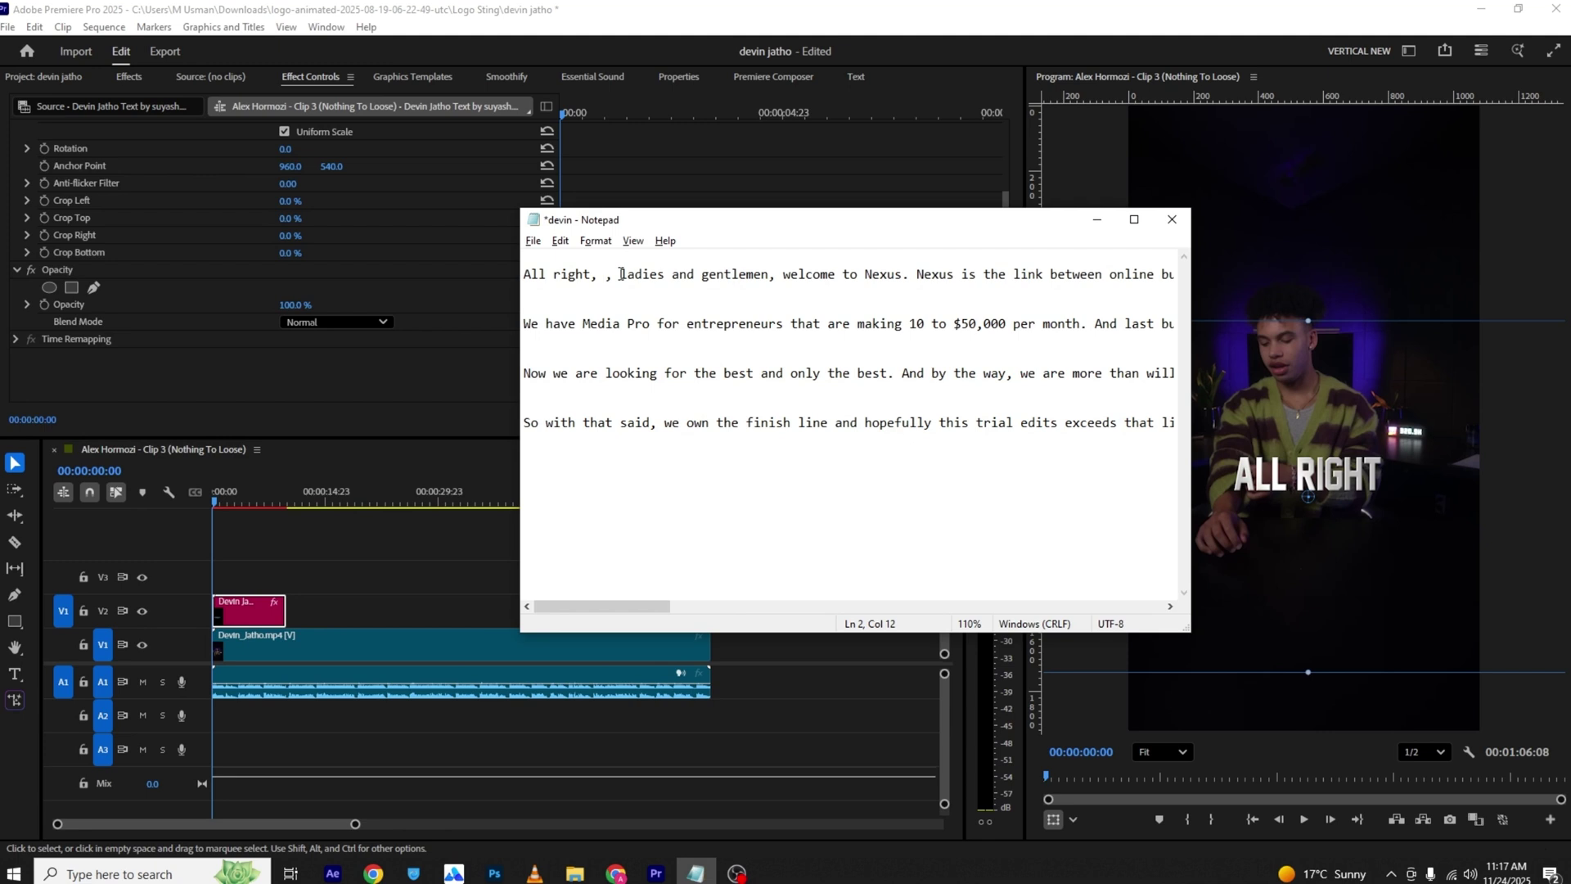
key(ctrl+z)
Step: Extend the template's top text to read "All right so"
click(674, 80)
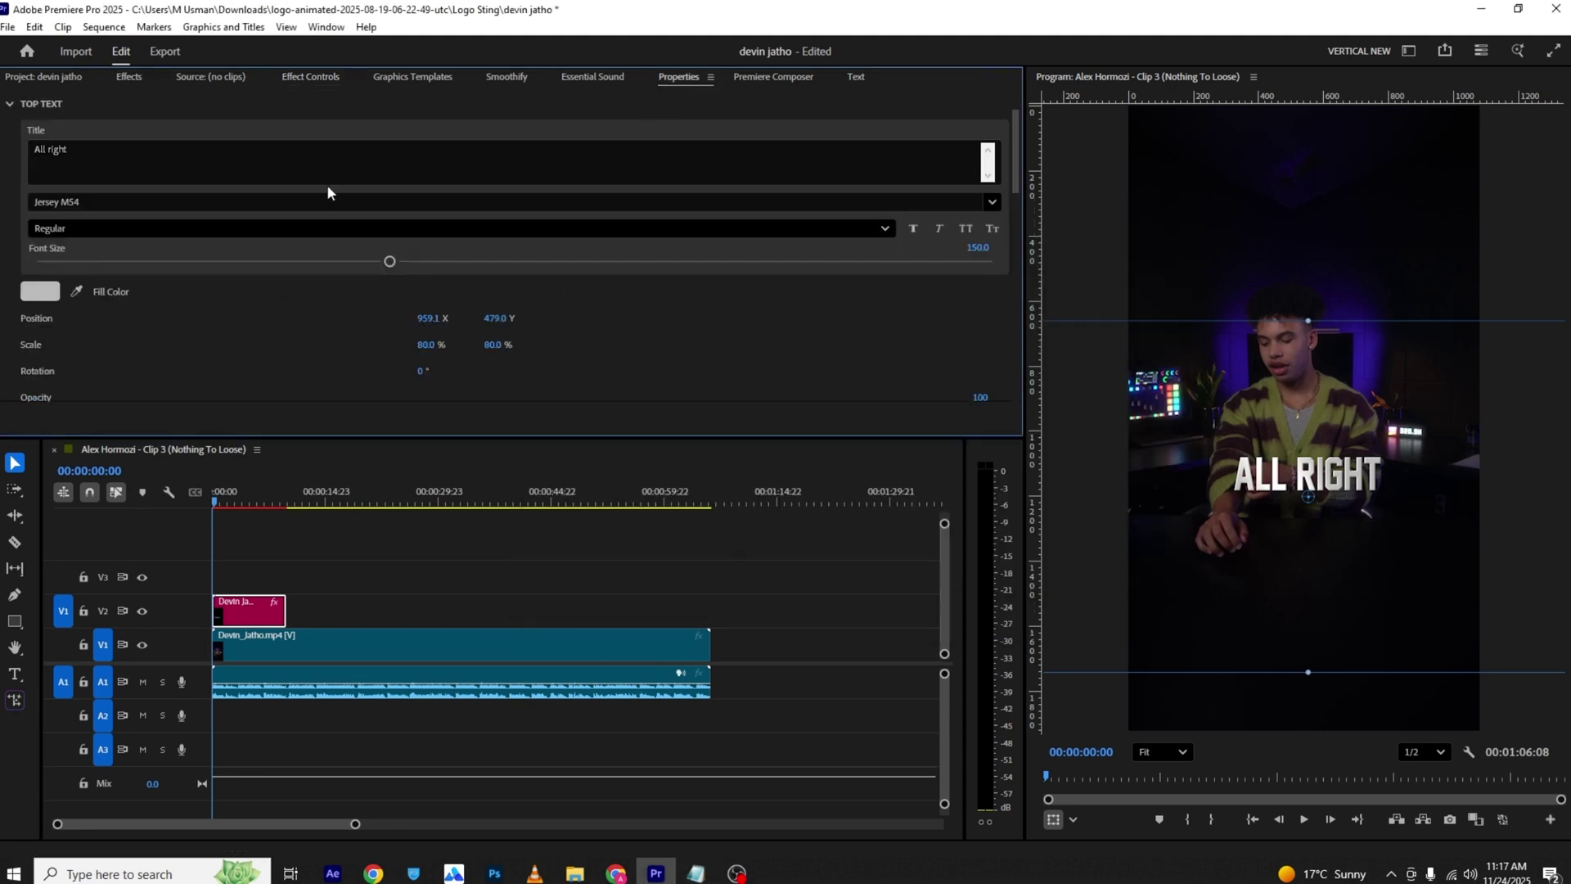
click(285, 161)
text(so)
click(327, 119)
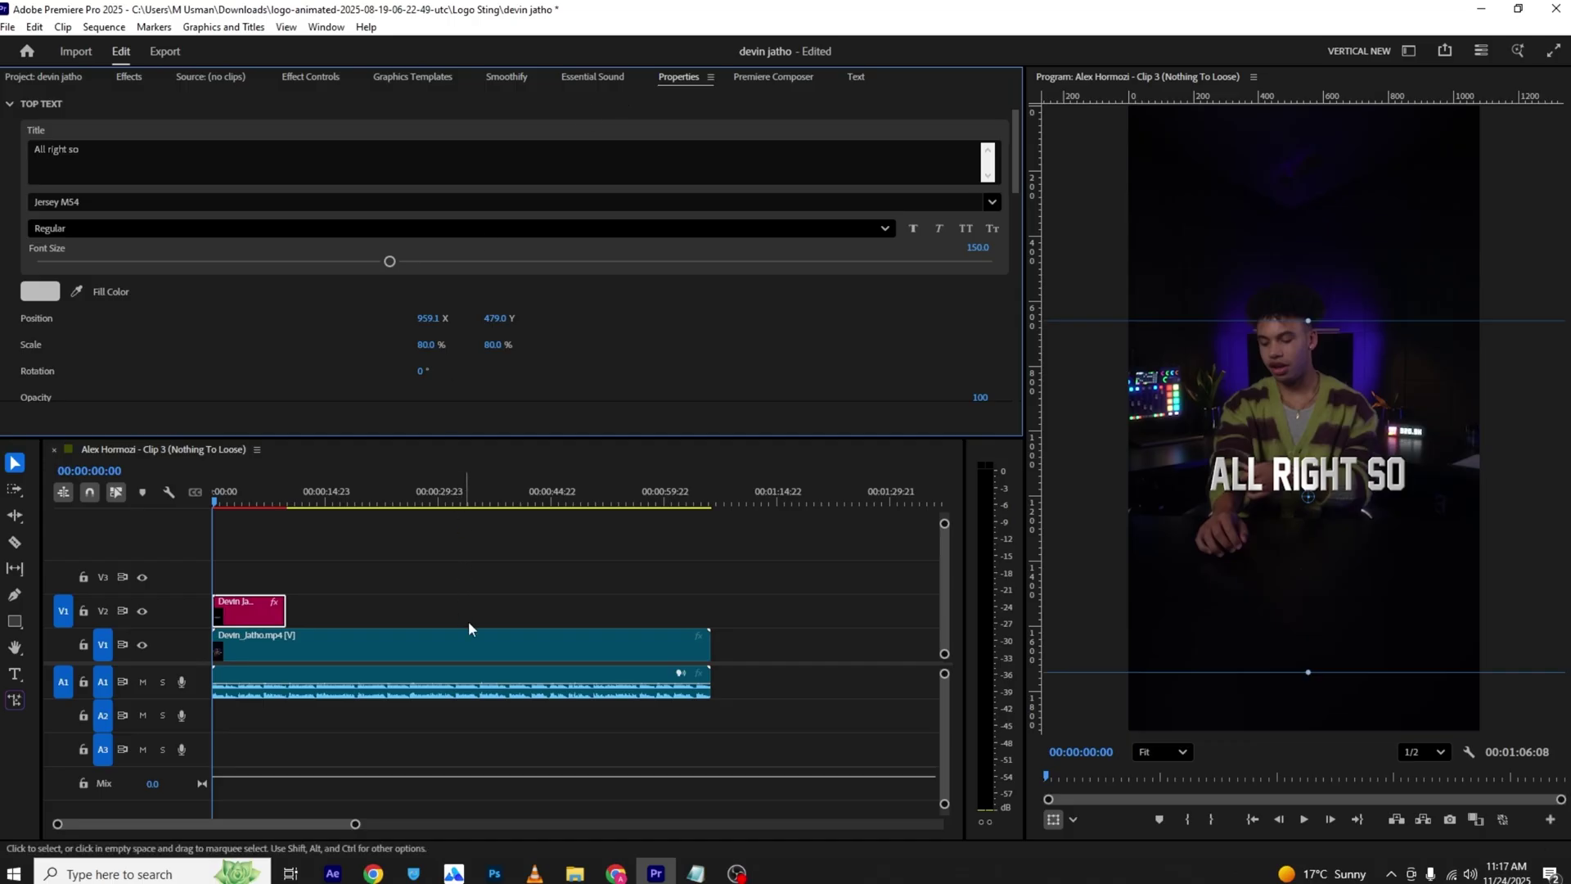
Step: Copy the phrase "ladies and gentlemen" from the transcript in Notepad and return to Premiere Pro
click(693, 872)
click(696, 873)
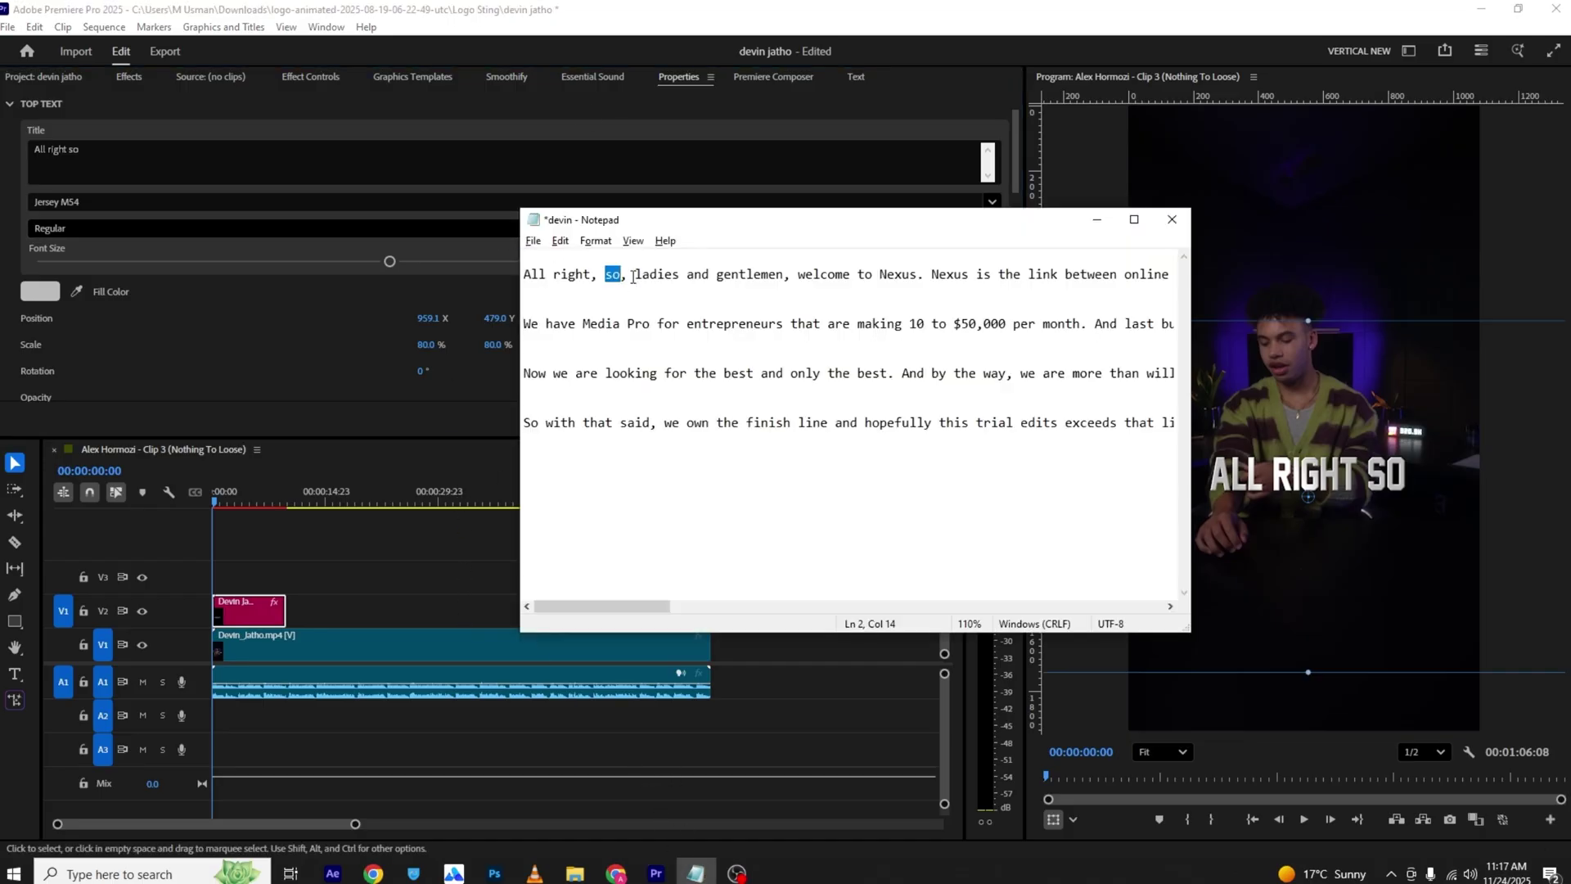
drag(634, 277, 785, 283)
key(ctrl+c)
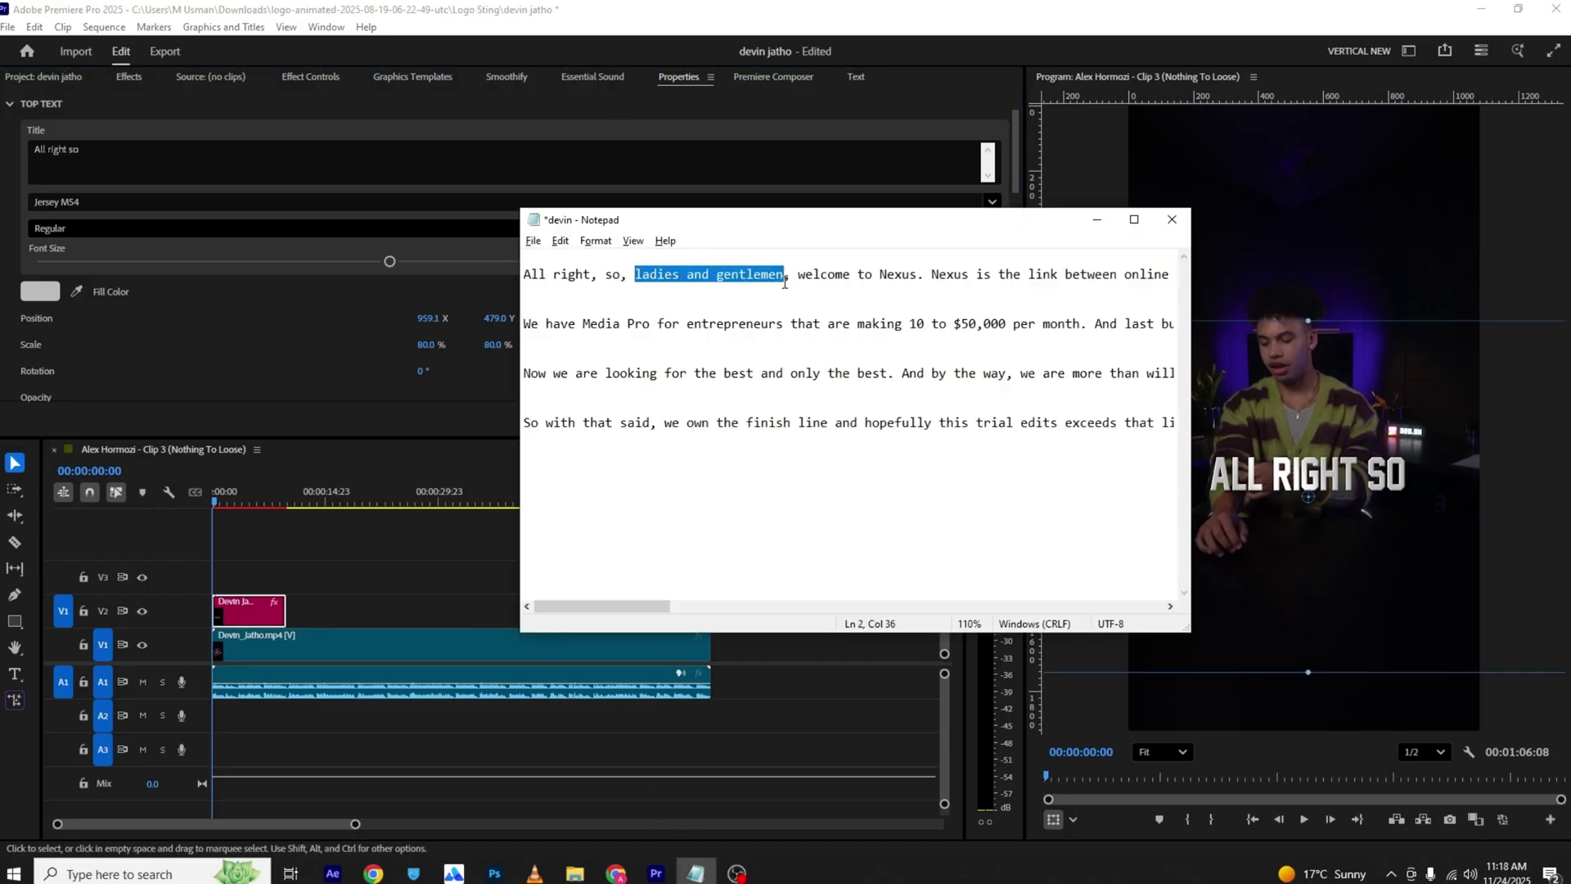
key(alt+Tab)
Step: Duplicate the caption graphic from track V2 onto track V3, aligned with the start of the original
scroll(224, 355, down, 4)
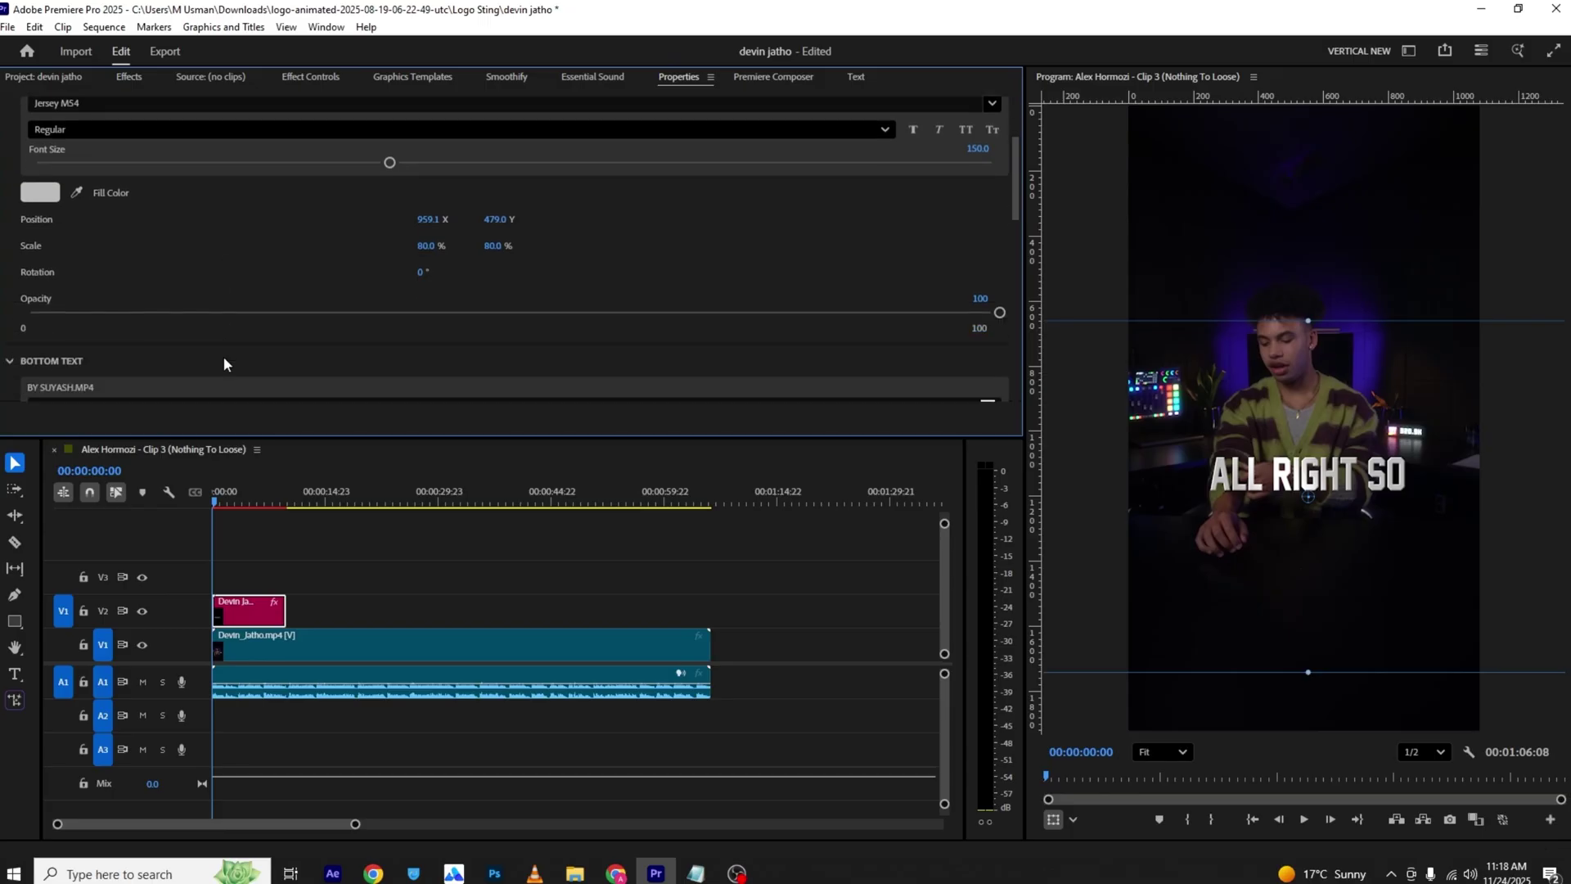
scroll(136, 357, up, 2)
scroll(136, 357, up, 2)
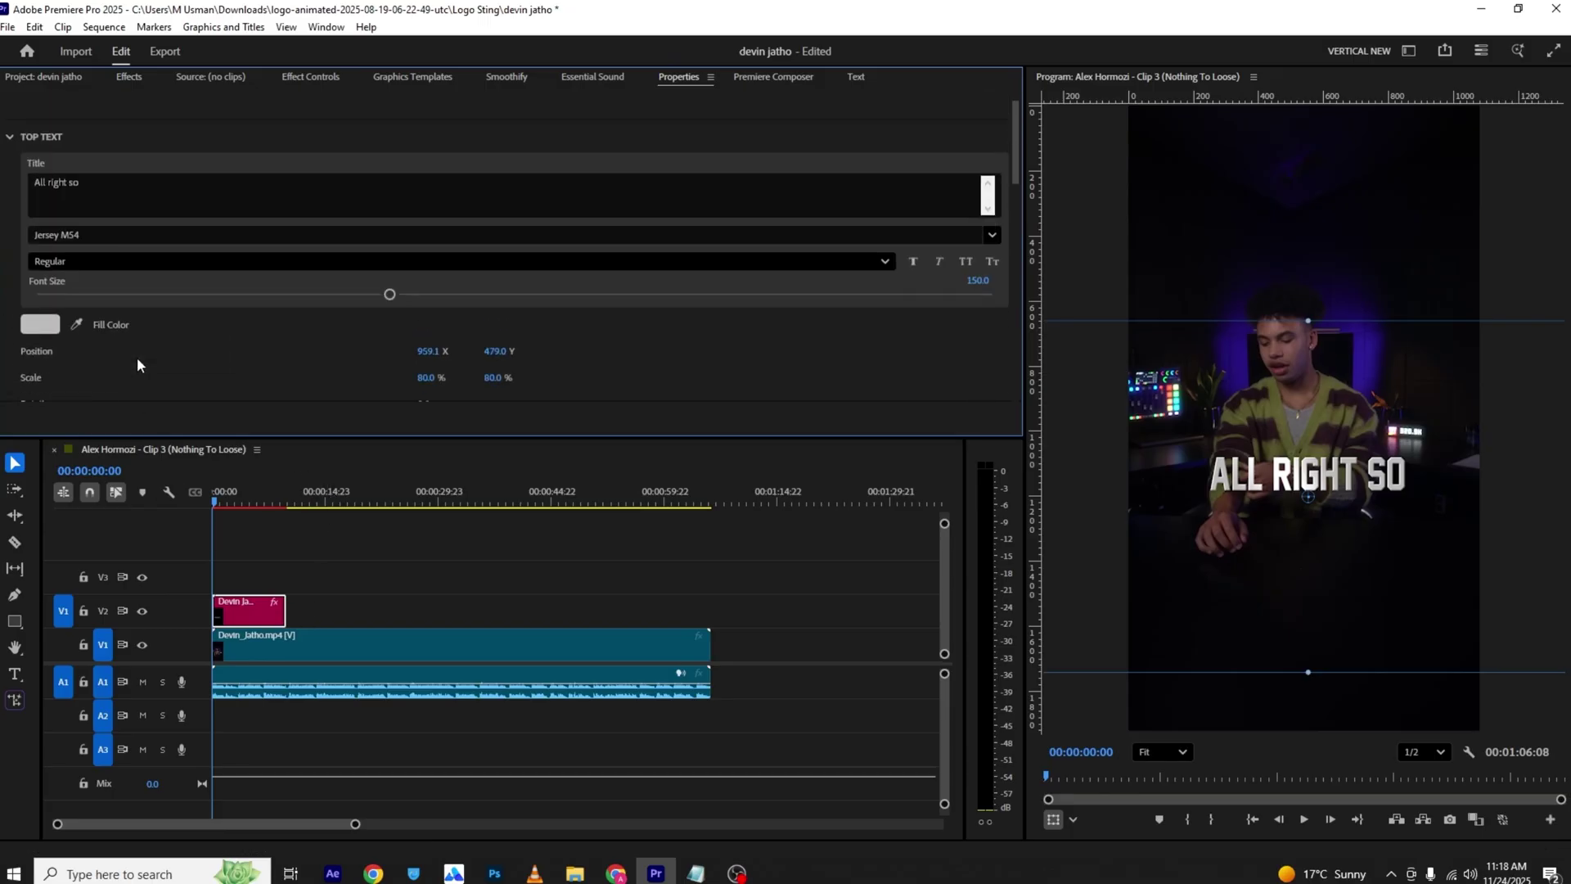
scroll(136, 357, down, 1)
drag(238, 610, 248, 588)
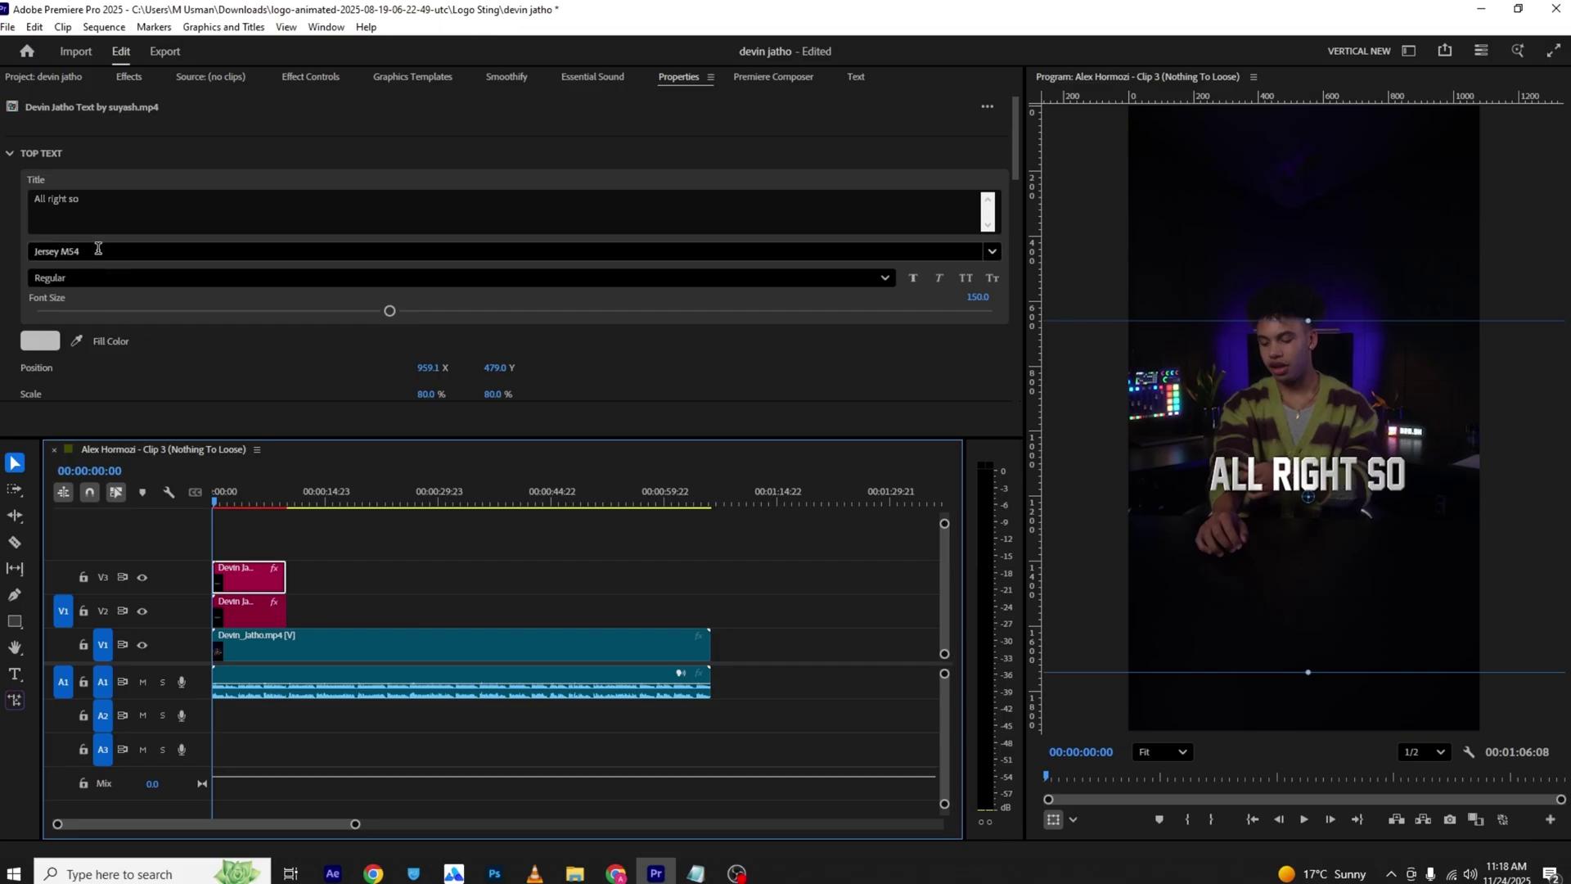
Step: Clear the top text of the V3 duplicate and paste "ladies and gentlemen" as its bottom text
click(101, 218)
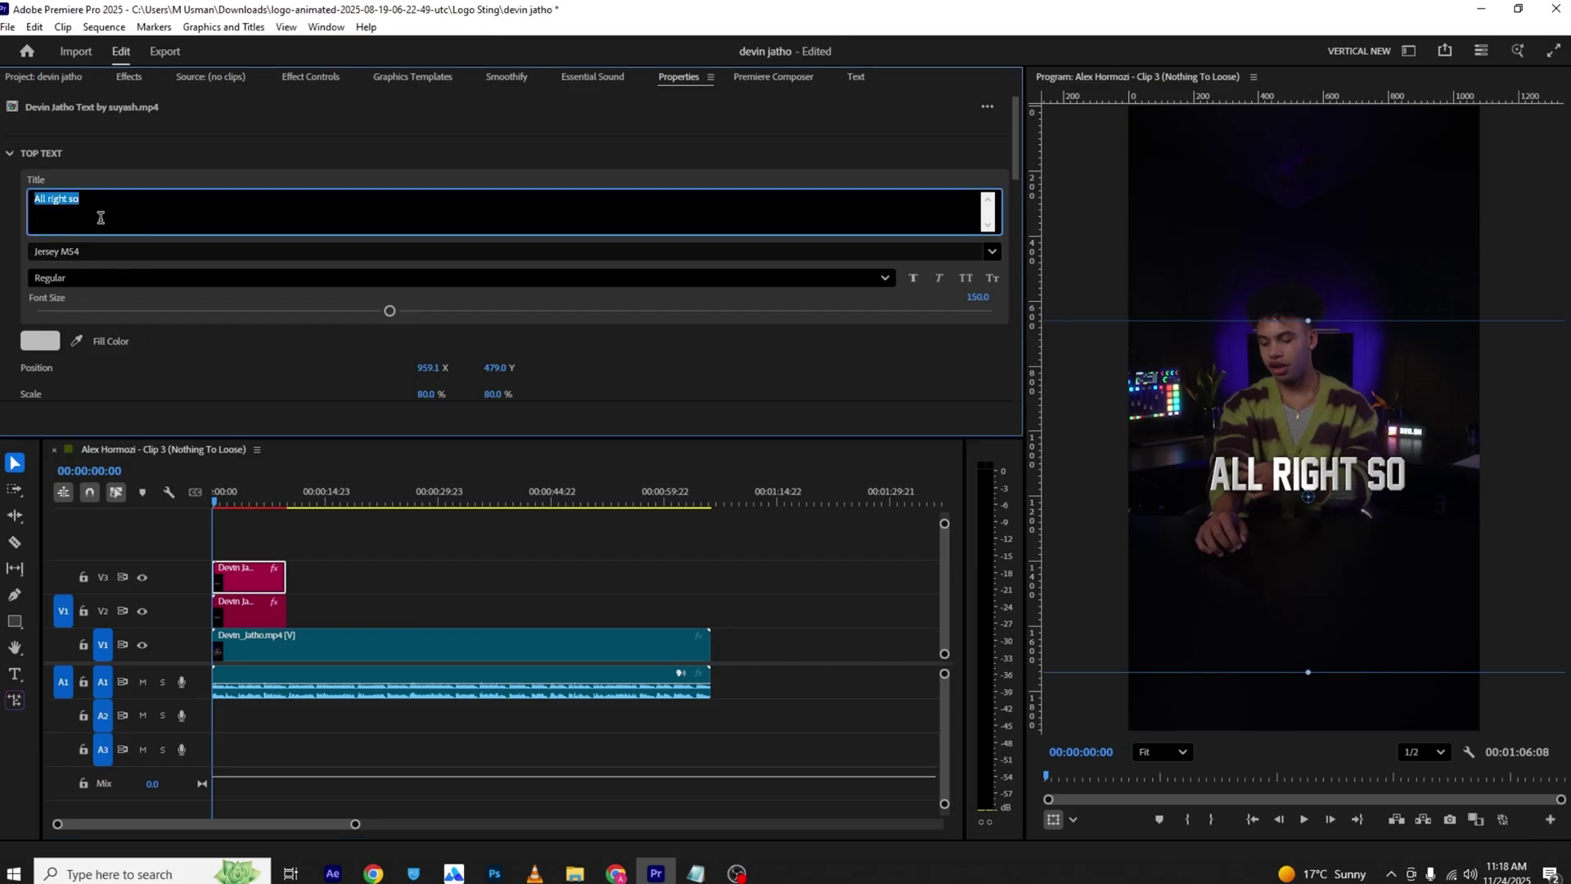
key(BackSpace)
scroll(159, 194, down, 4)
click(128, 279)
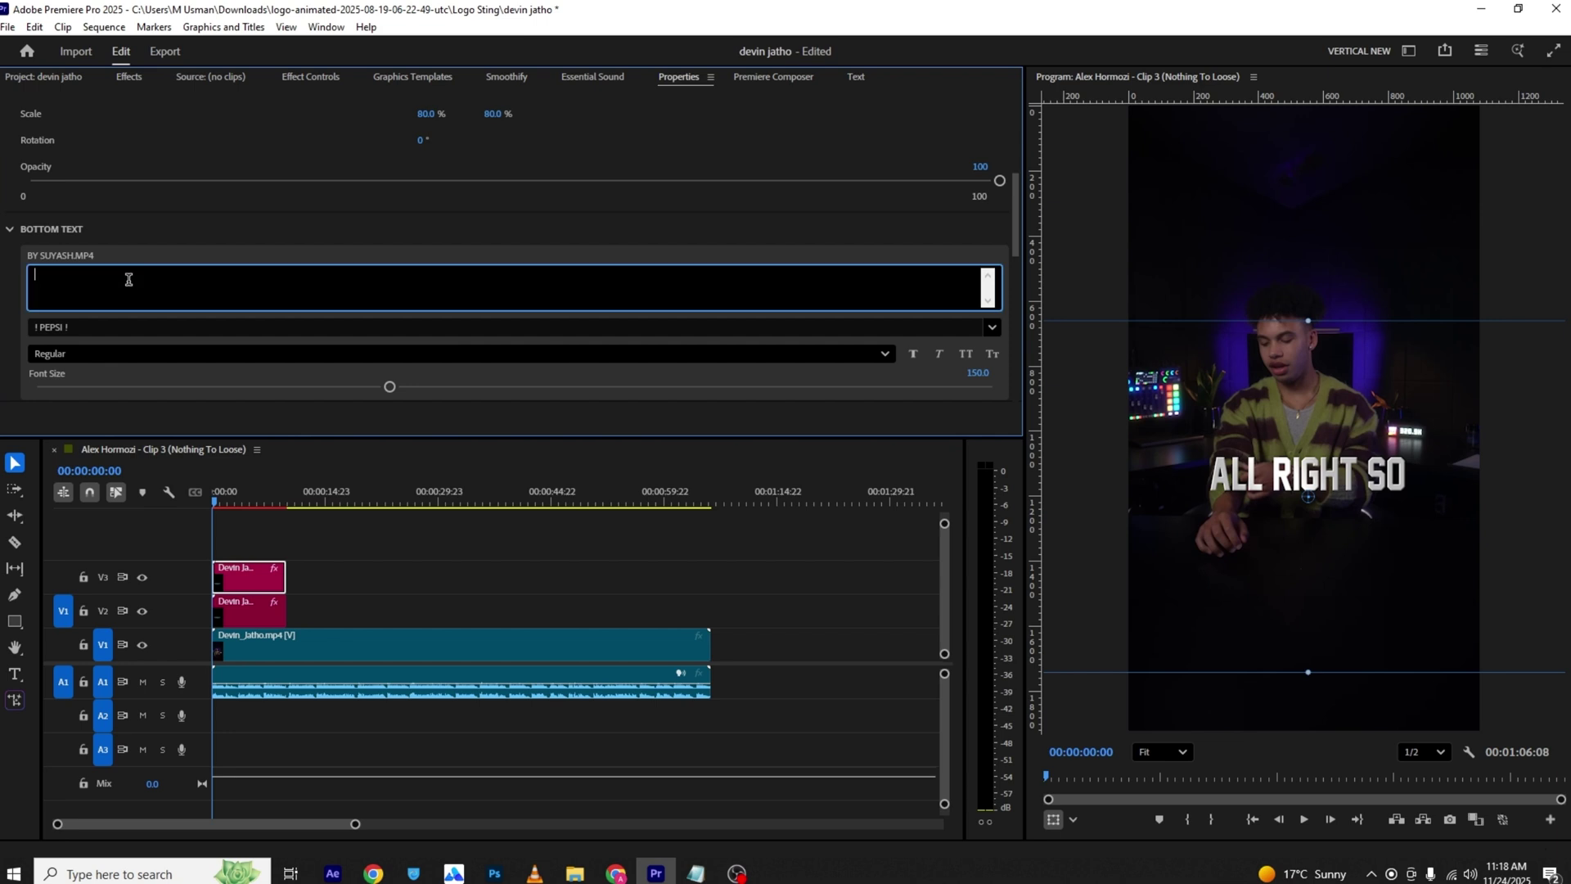
key(ctrl+v)
click(174, 234)
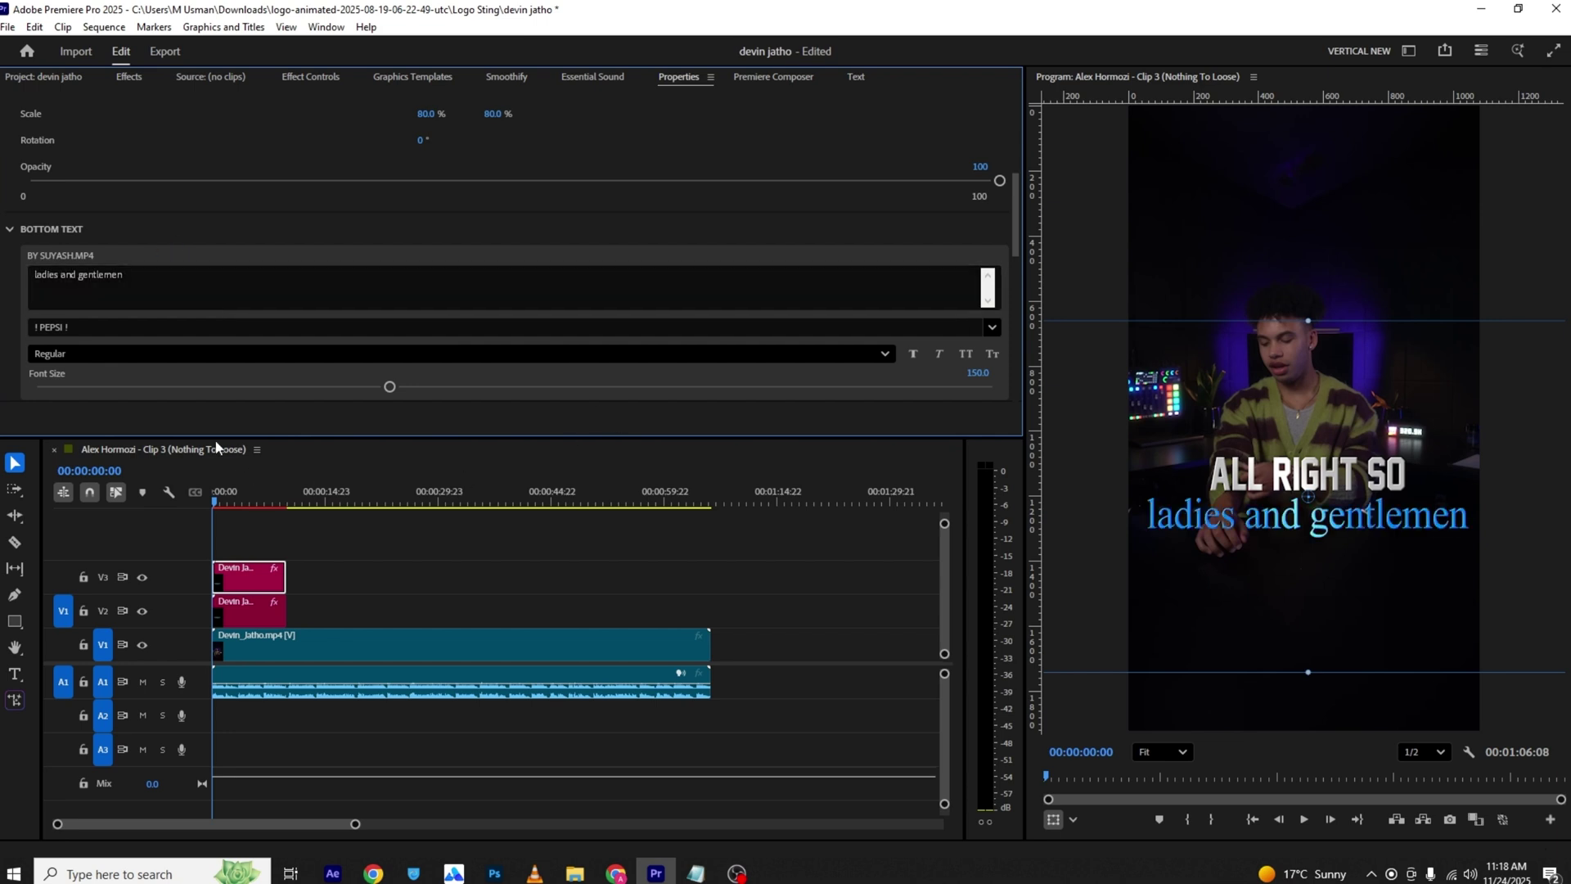
Step: Check which font the V2 caption's top text uses for matching the second line
click(120, 328)
scroll(293, 381, up, 4)
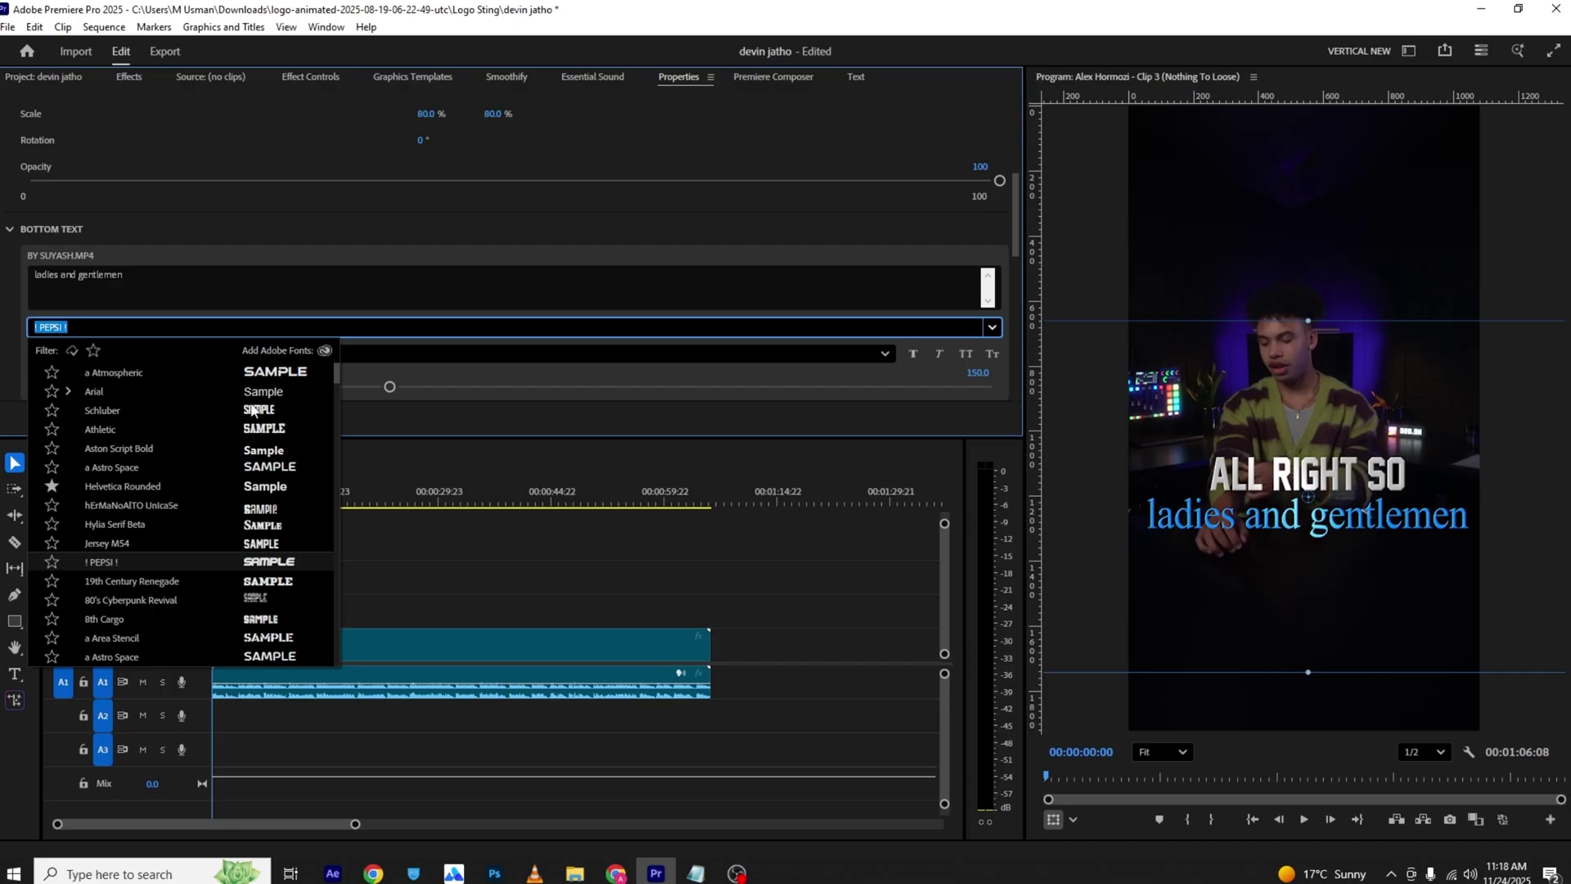
click(492, 630)
click(262, 618)
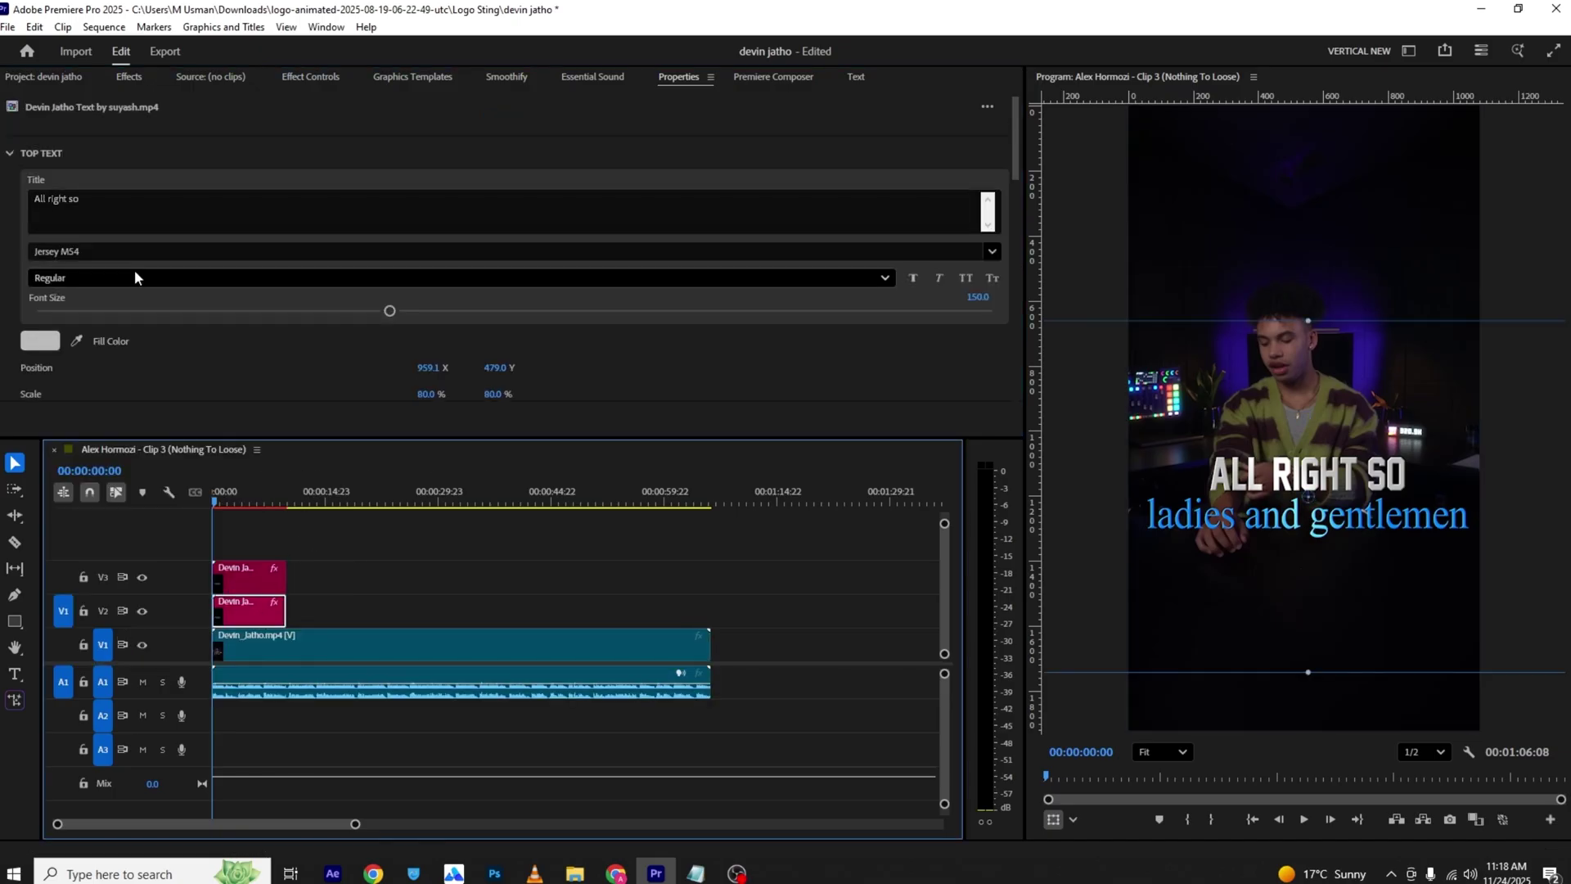
Step: Set the V3 caption's bottom text to the Jersey M54 font and reduce the clip's scale to 87
click(262, 579)
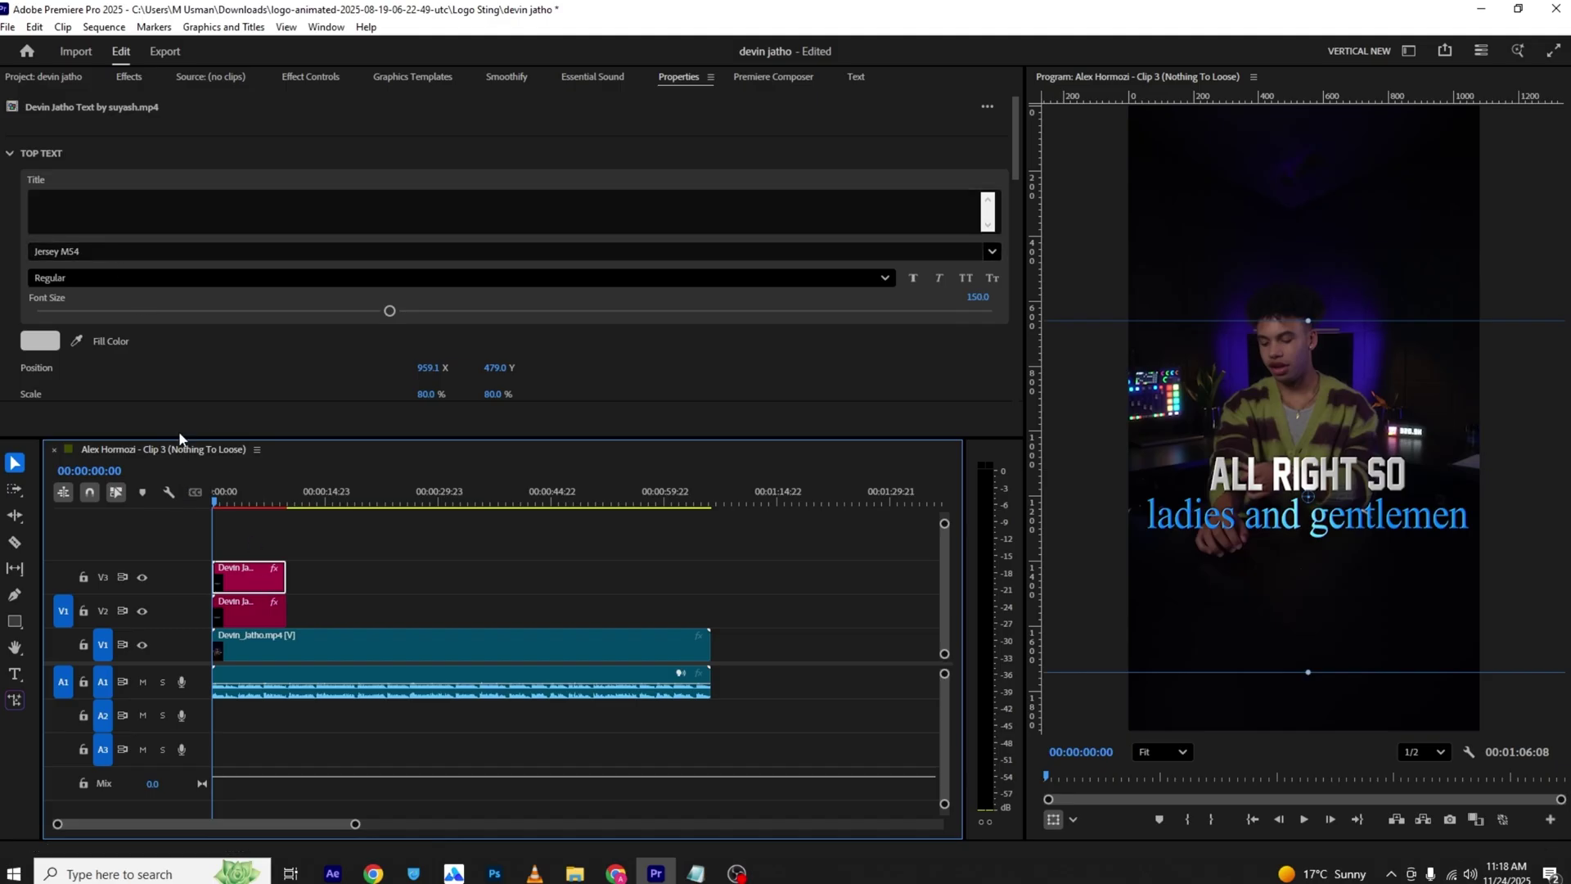
scroll(116, 270, down, 5)
click(94, 278)
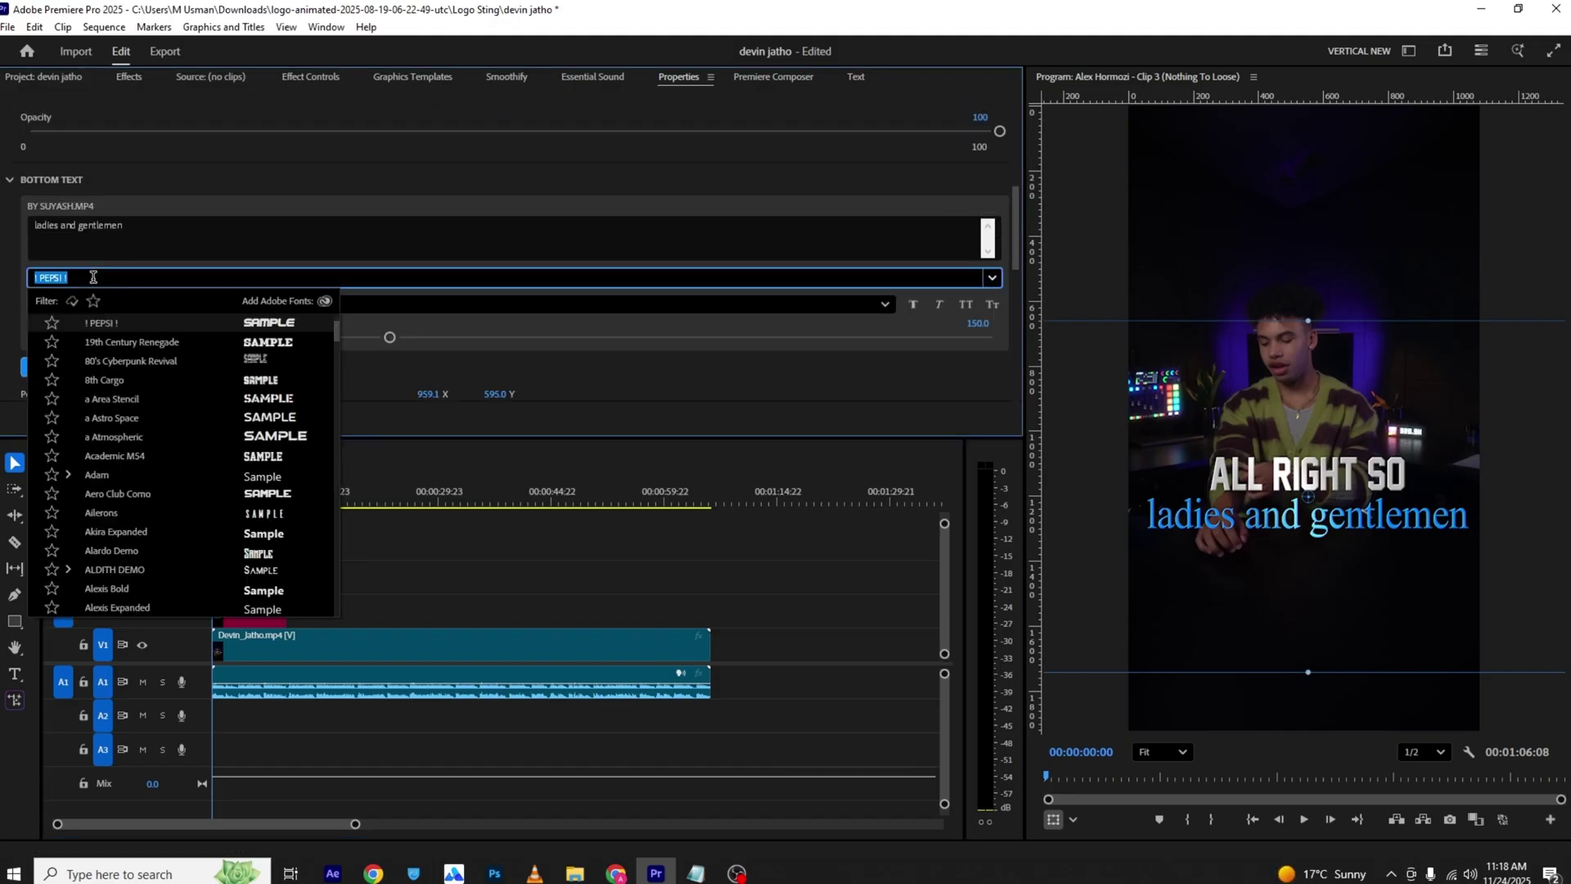
text(jer)
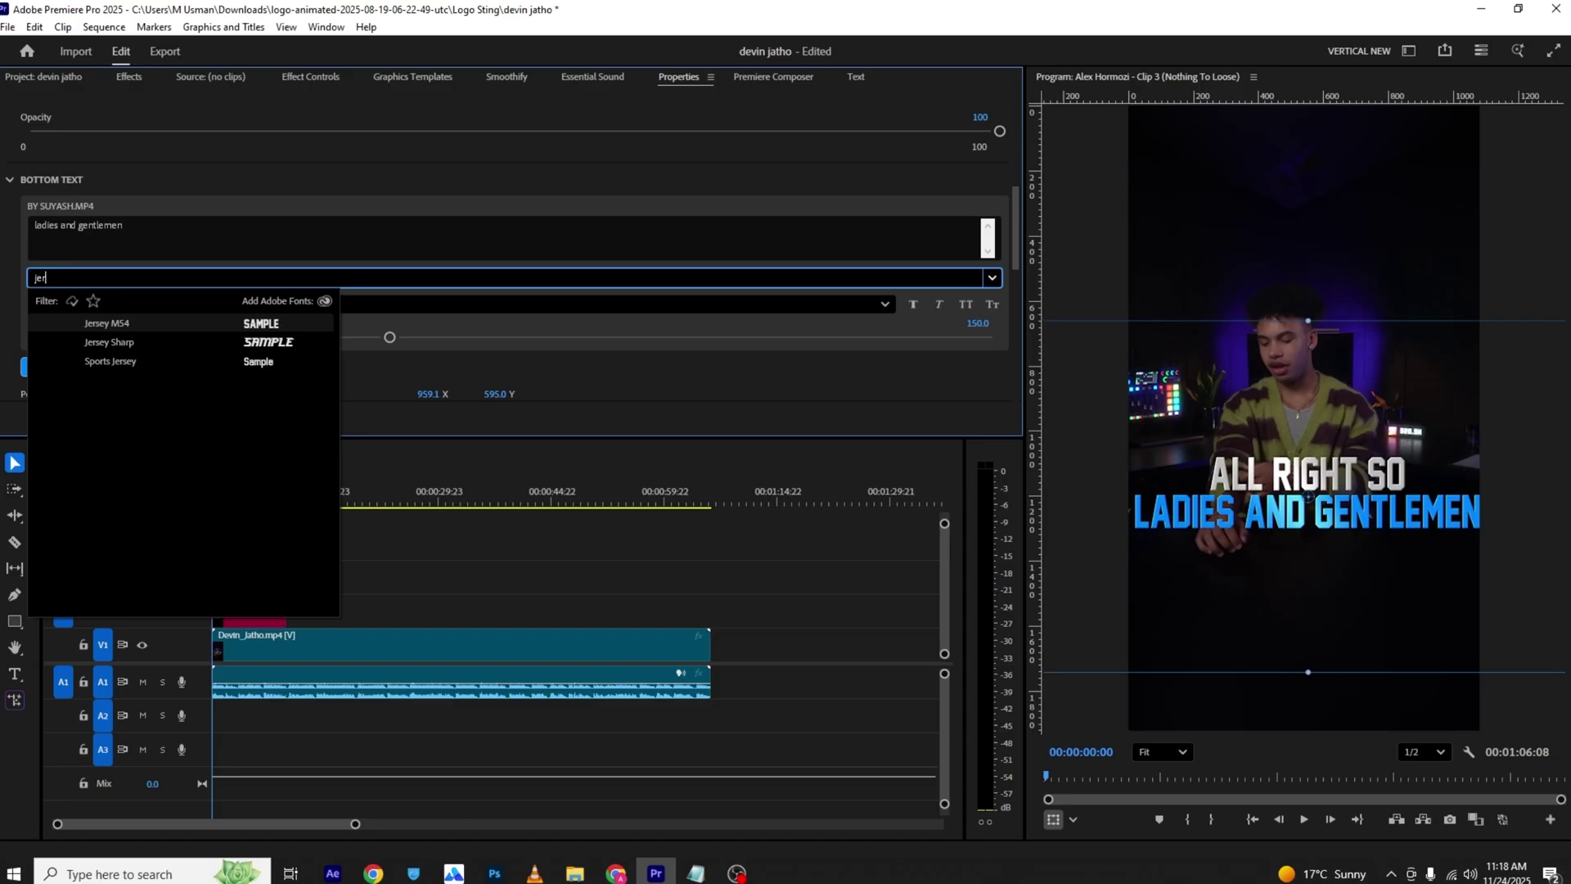
click(246, 329)
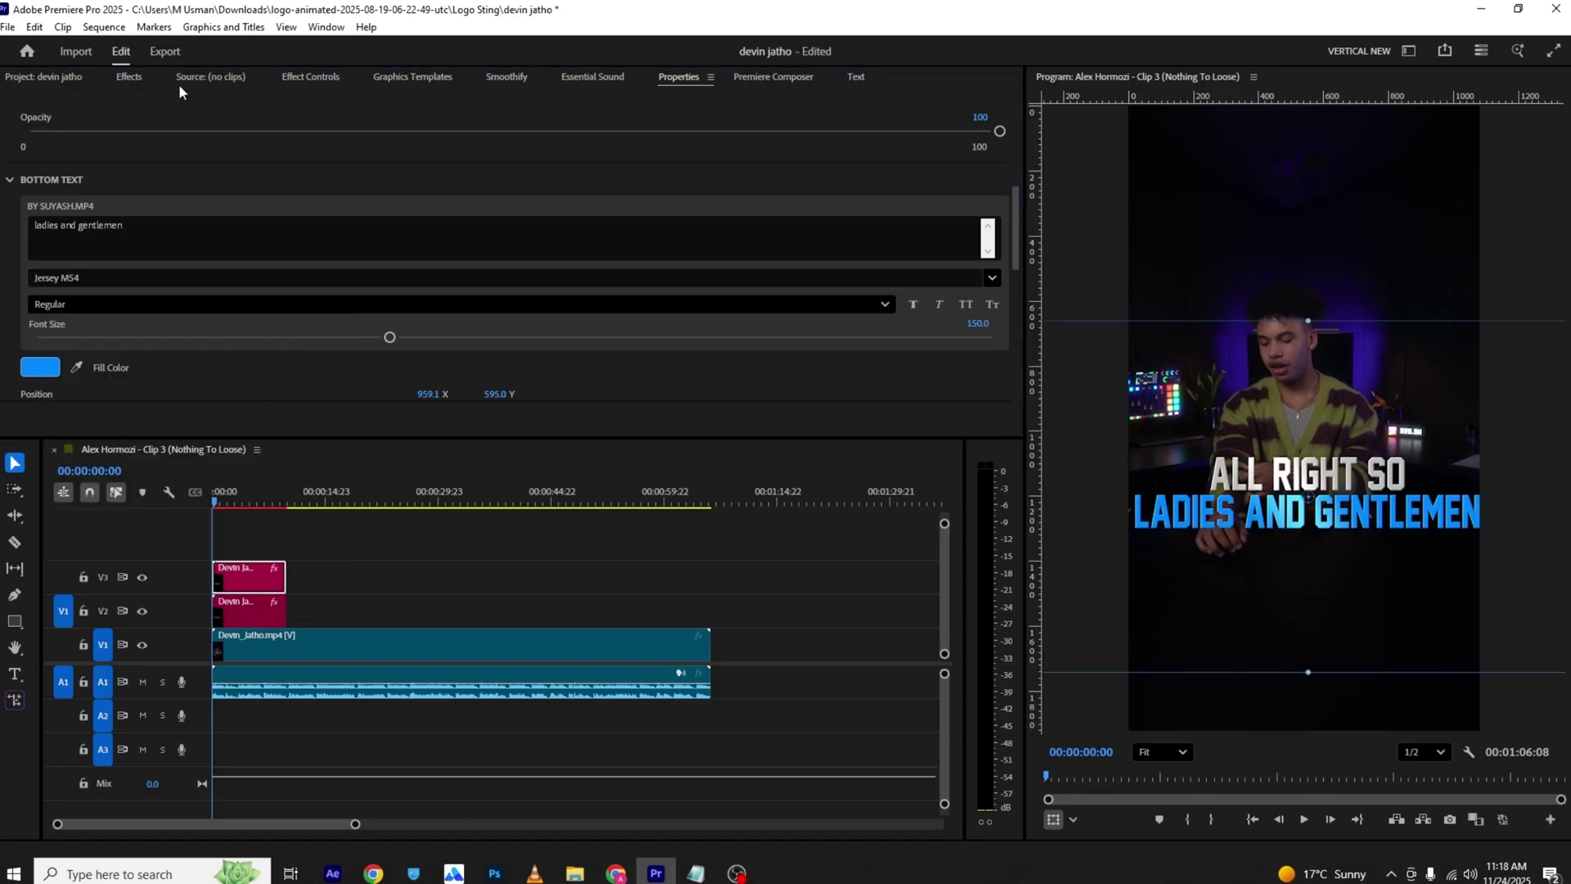
click(337, 82)
drag(291, 193, 280, 193)
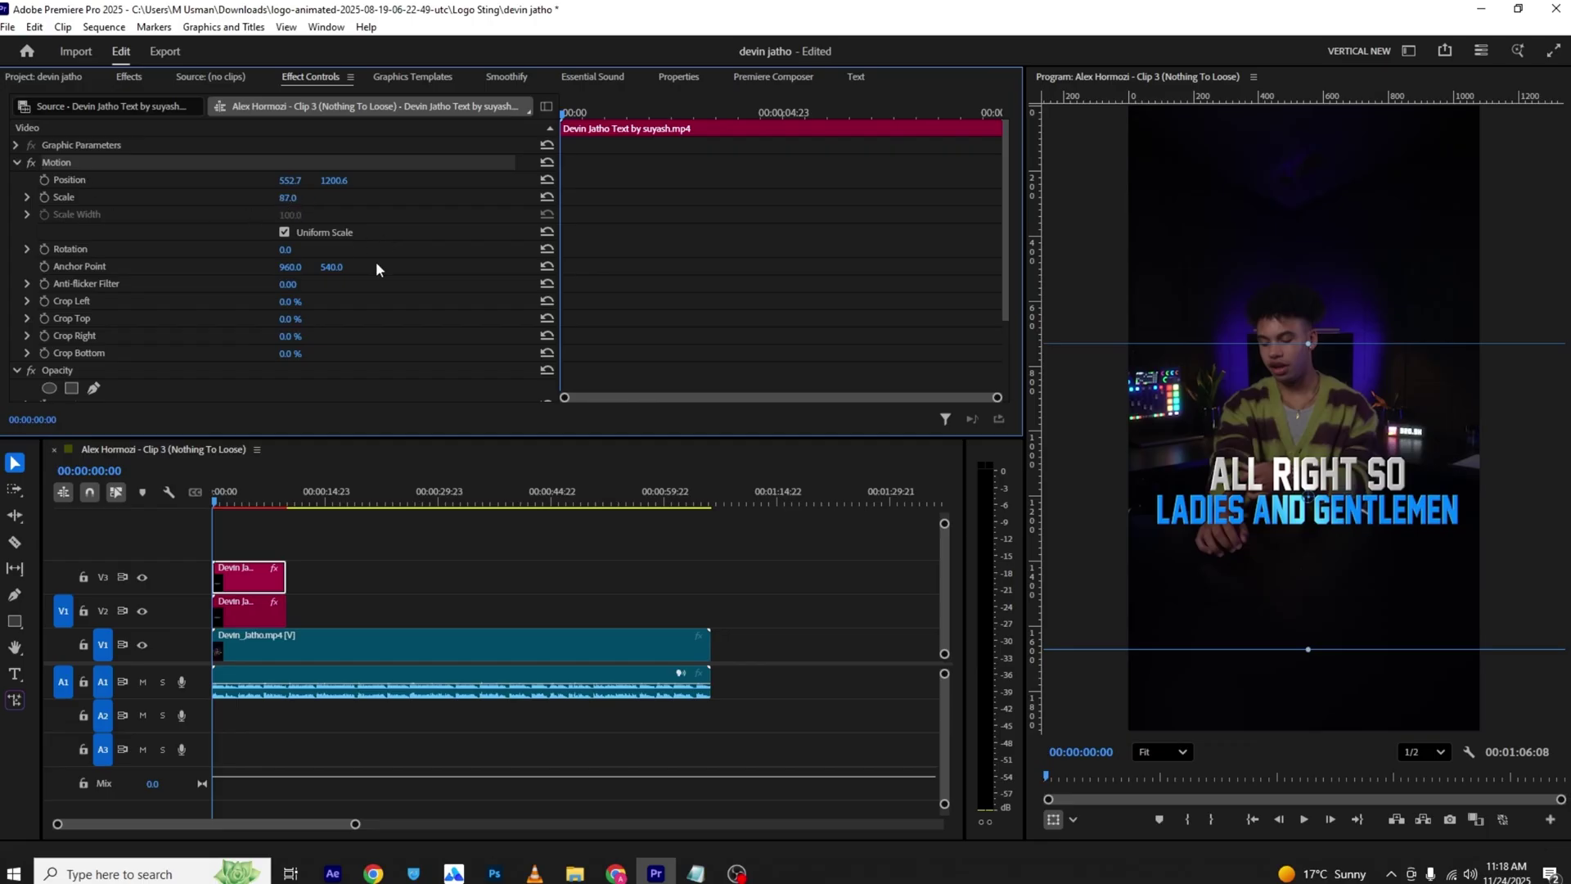
Step: Keyframe the V2 caption's position to slide in horizontally from X -981.3 at the clip's start to X 552.7 at 00:00:01:01
click(242, 606)
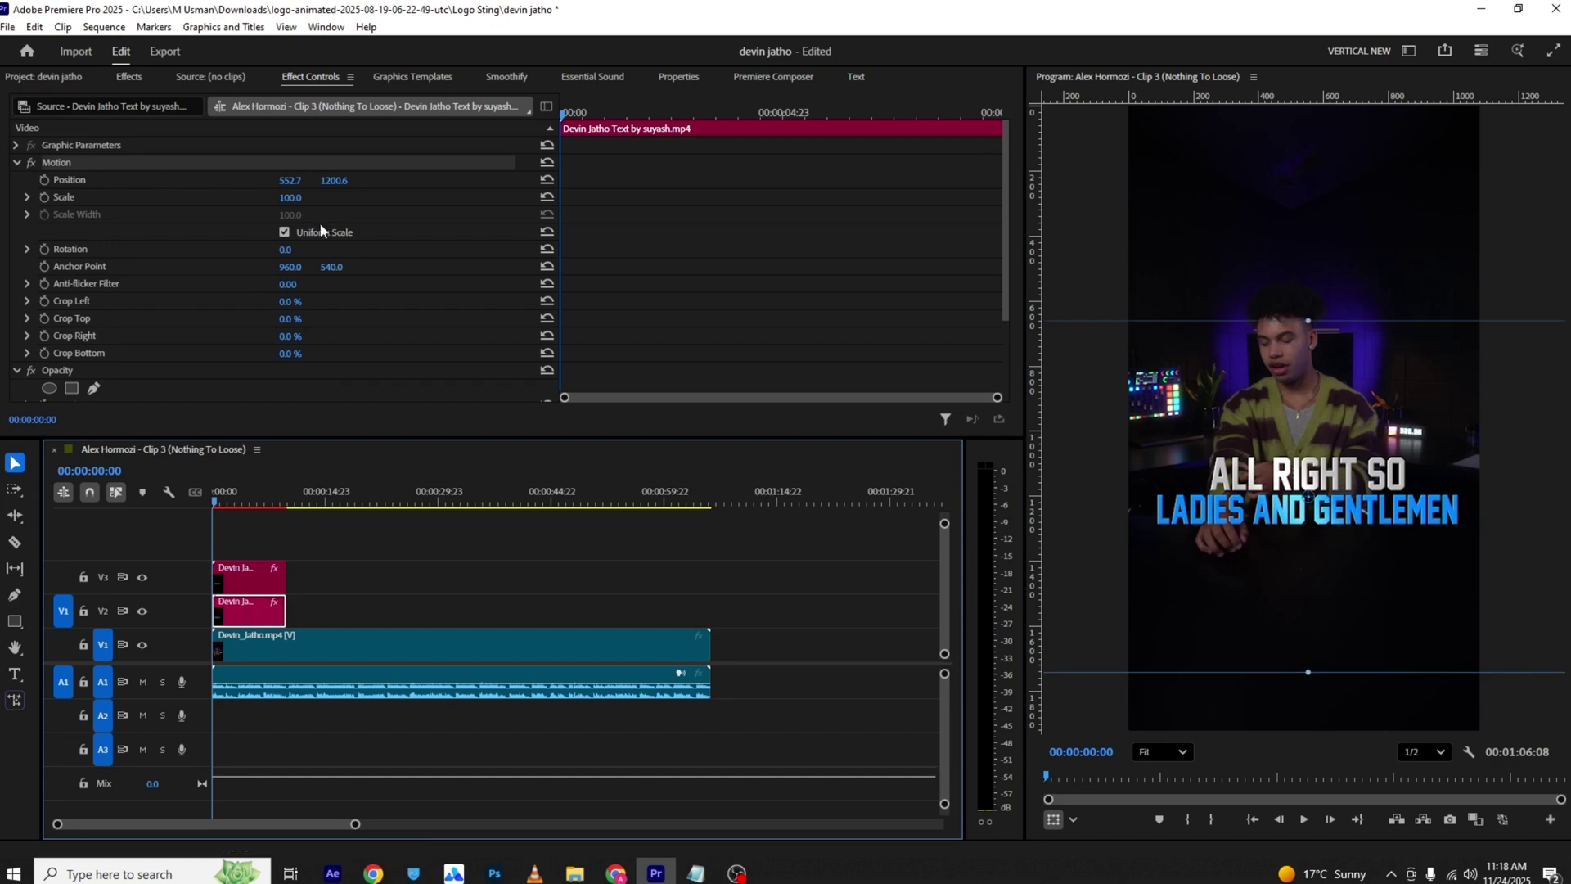
scroll(857, 282, down, 2)
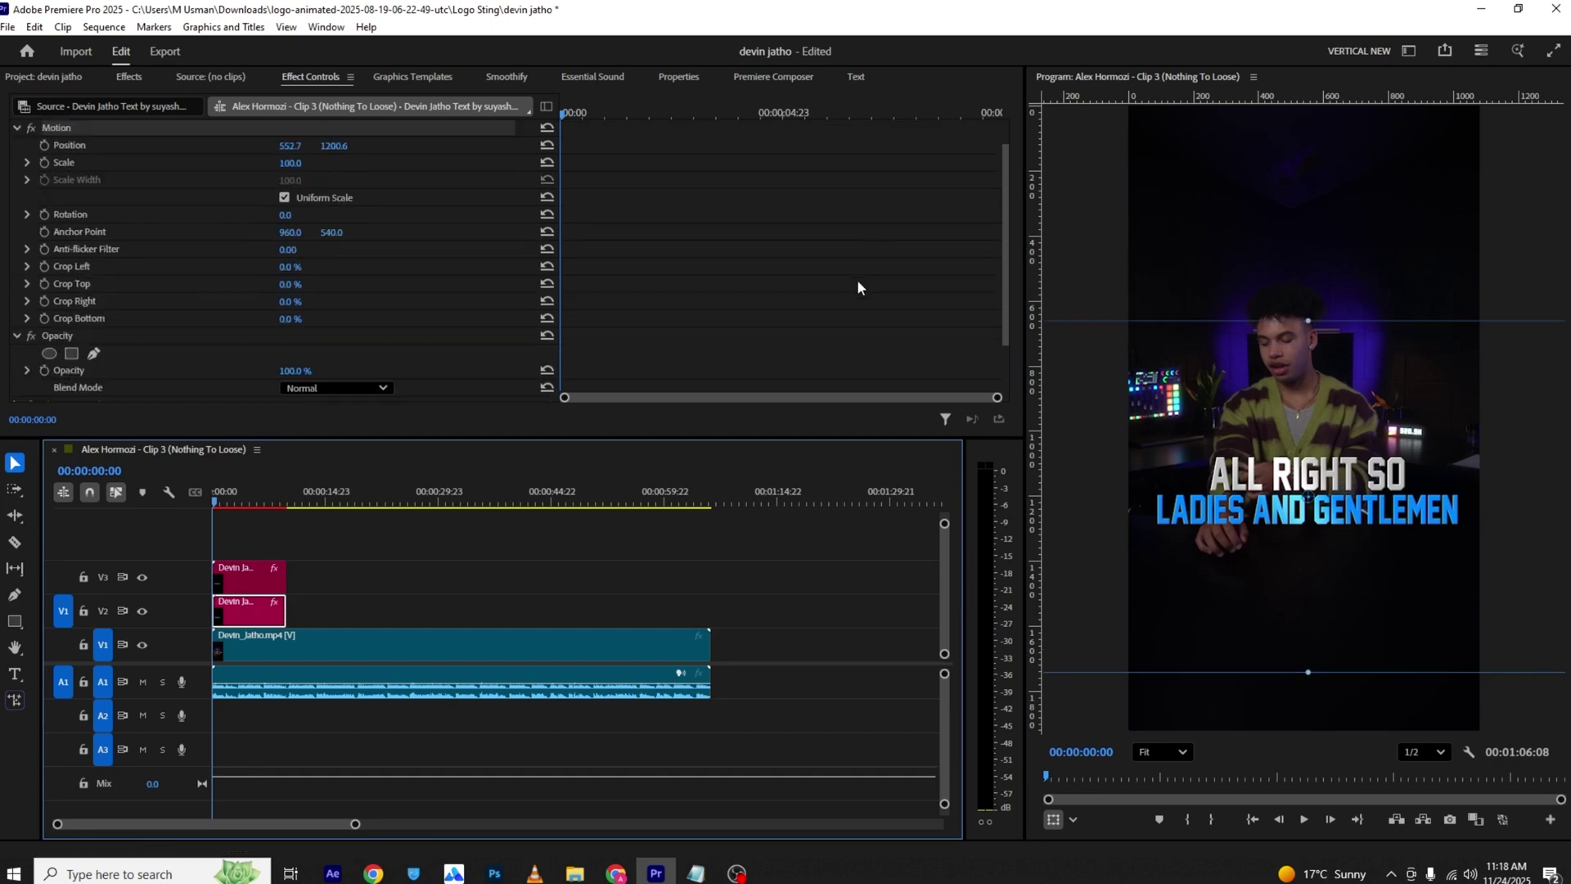
scroll(858, 281, up, 2)
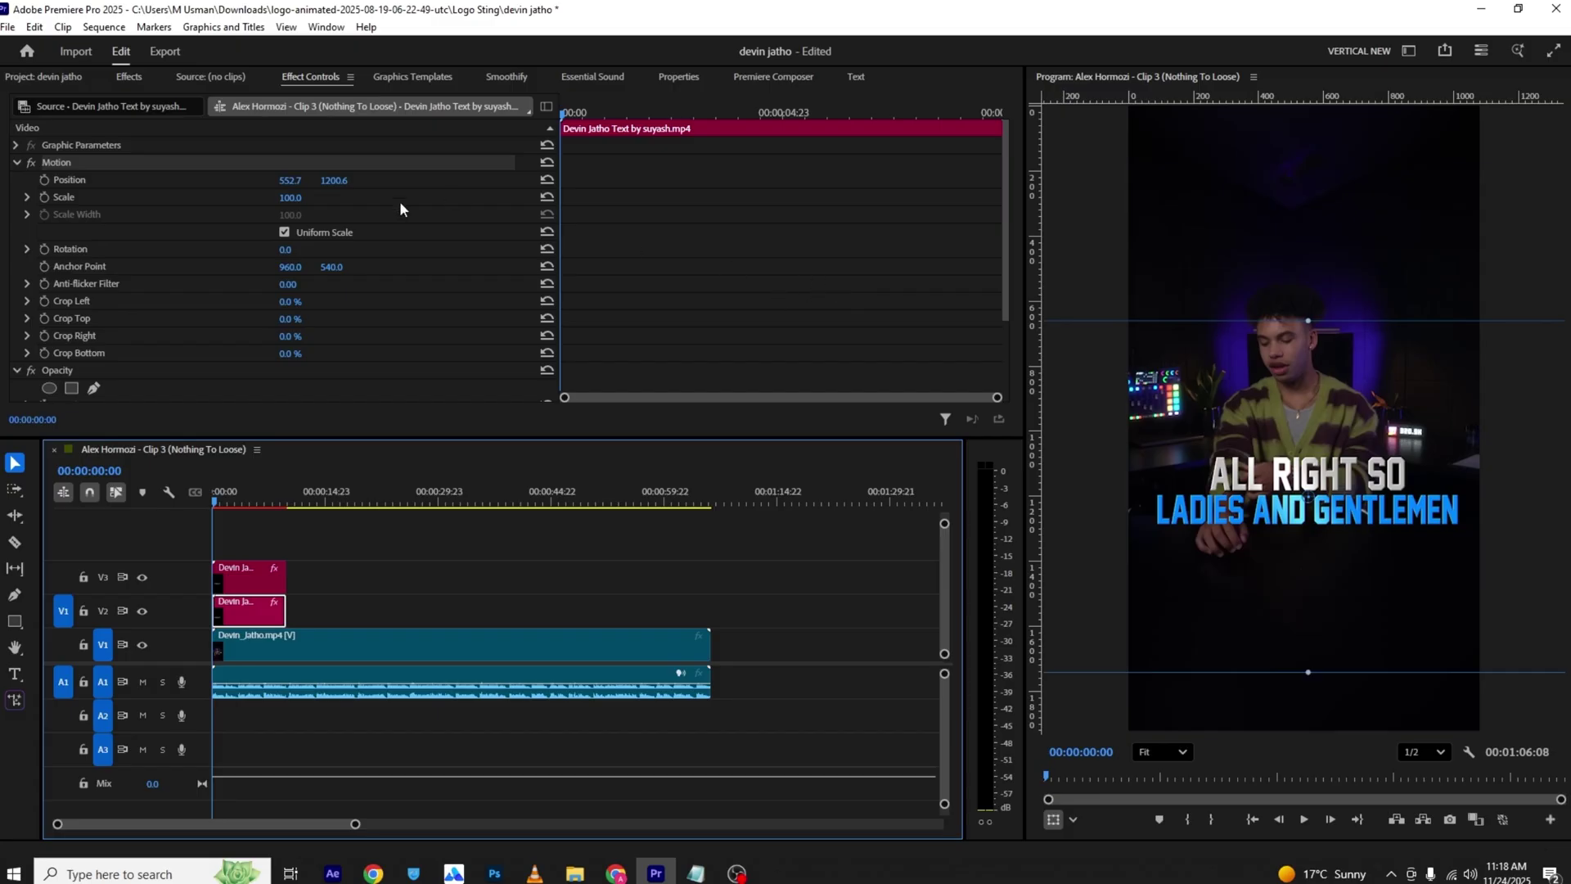
click(45, 180)
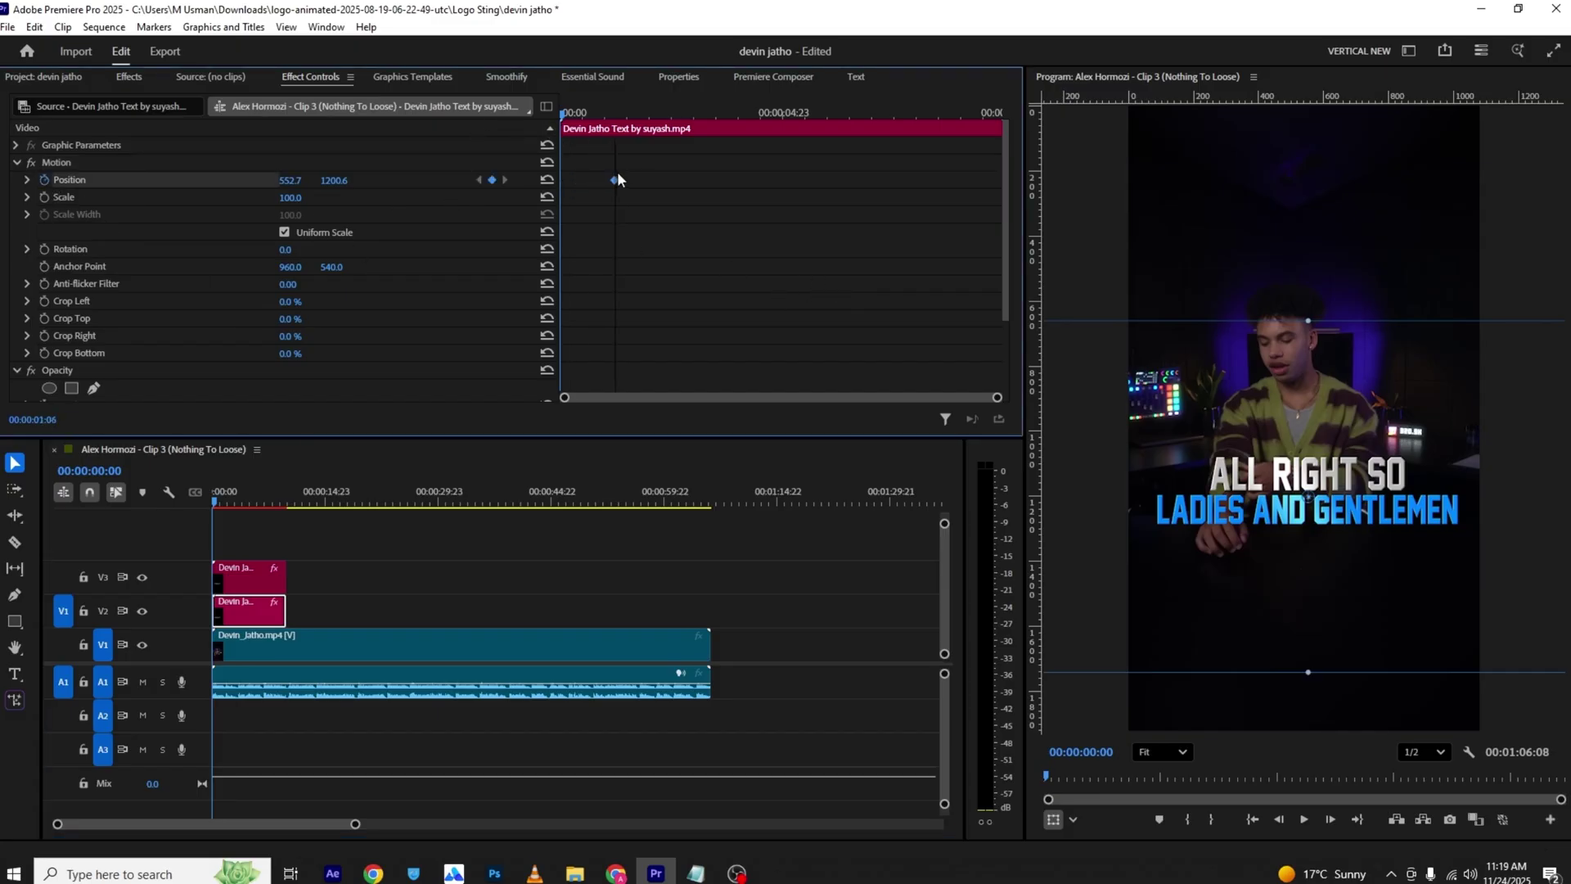
drag(617, 180, 647, 178)
drag(295, 180, 164, 180)
drag(650, 183, 606, 183)
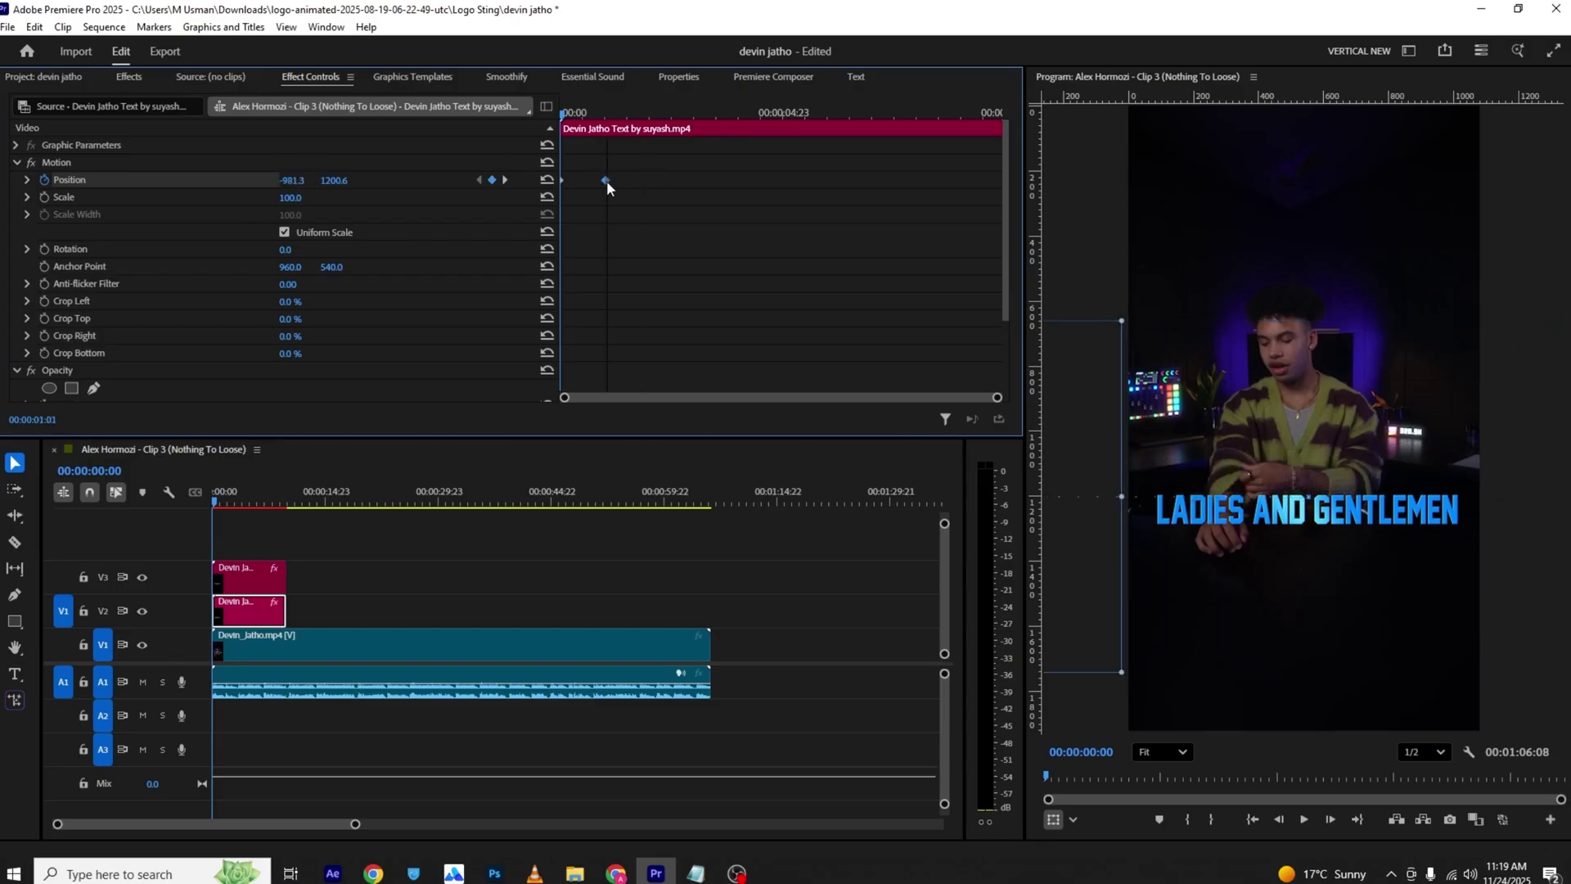
Step: Smooth the temporal interpolation of the V2 caption's position keyframes and preview the slide-in
right_click(606, 184)
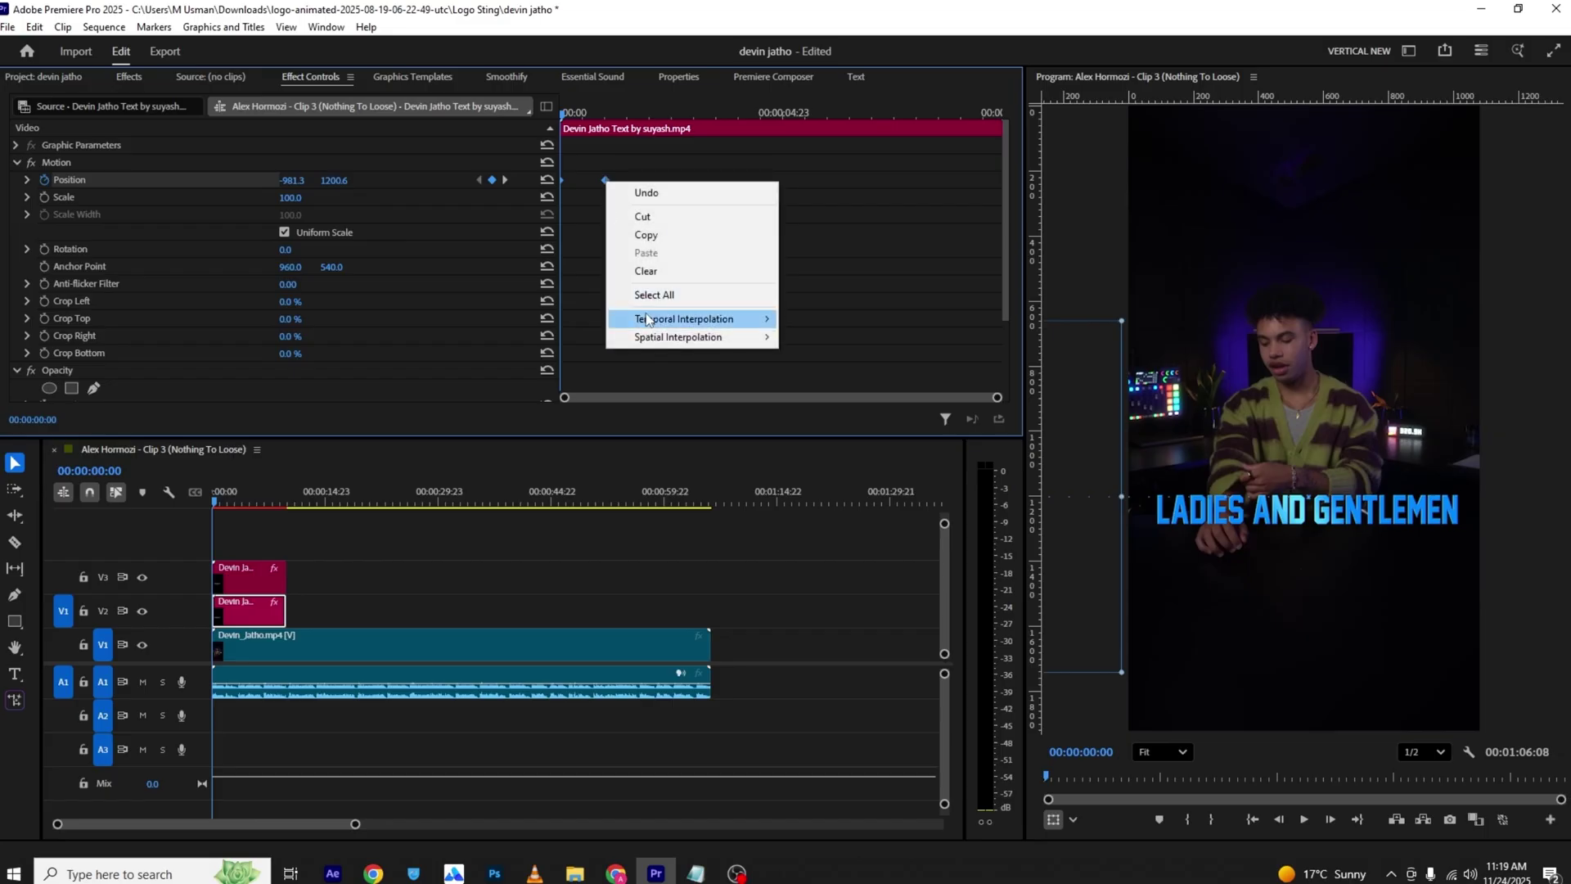
mouse_move(687, 318)
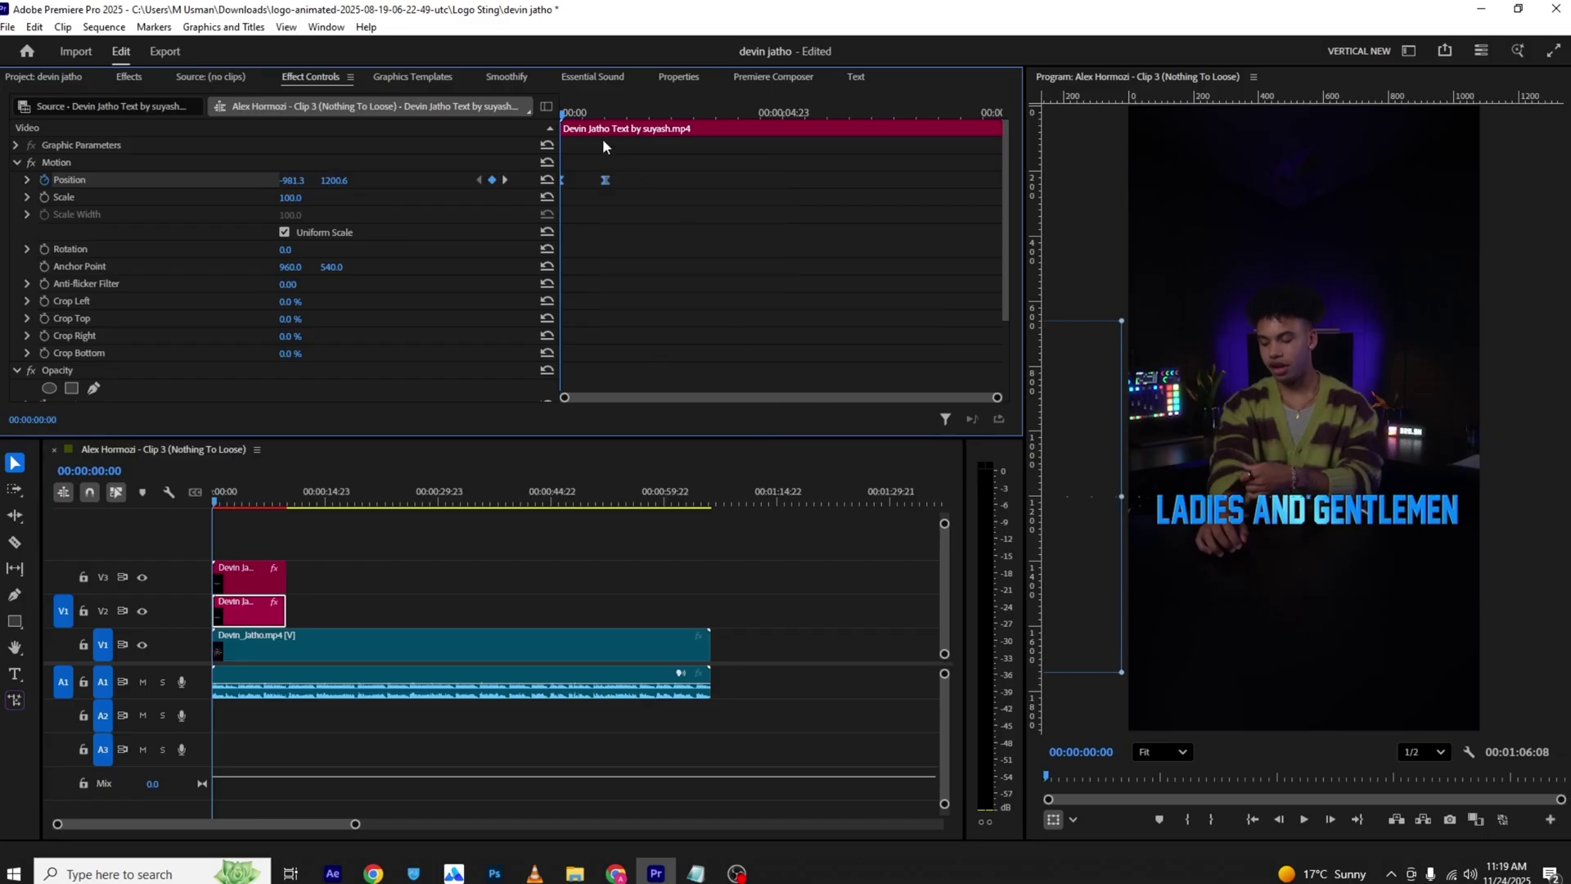
key(space)
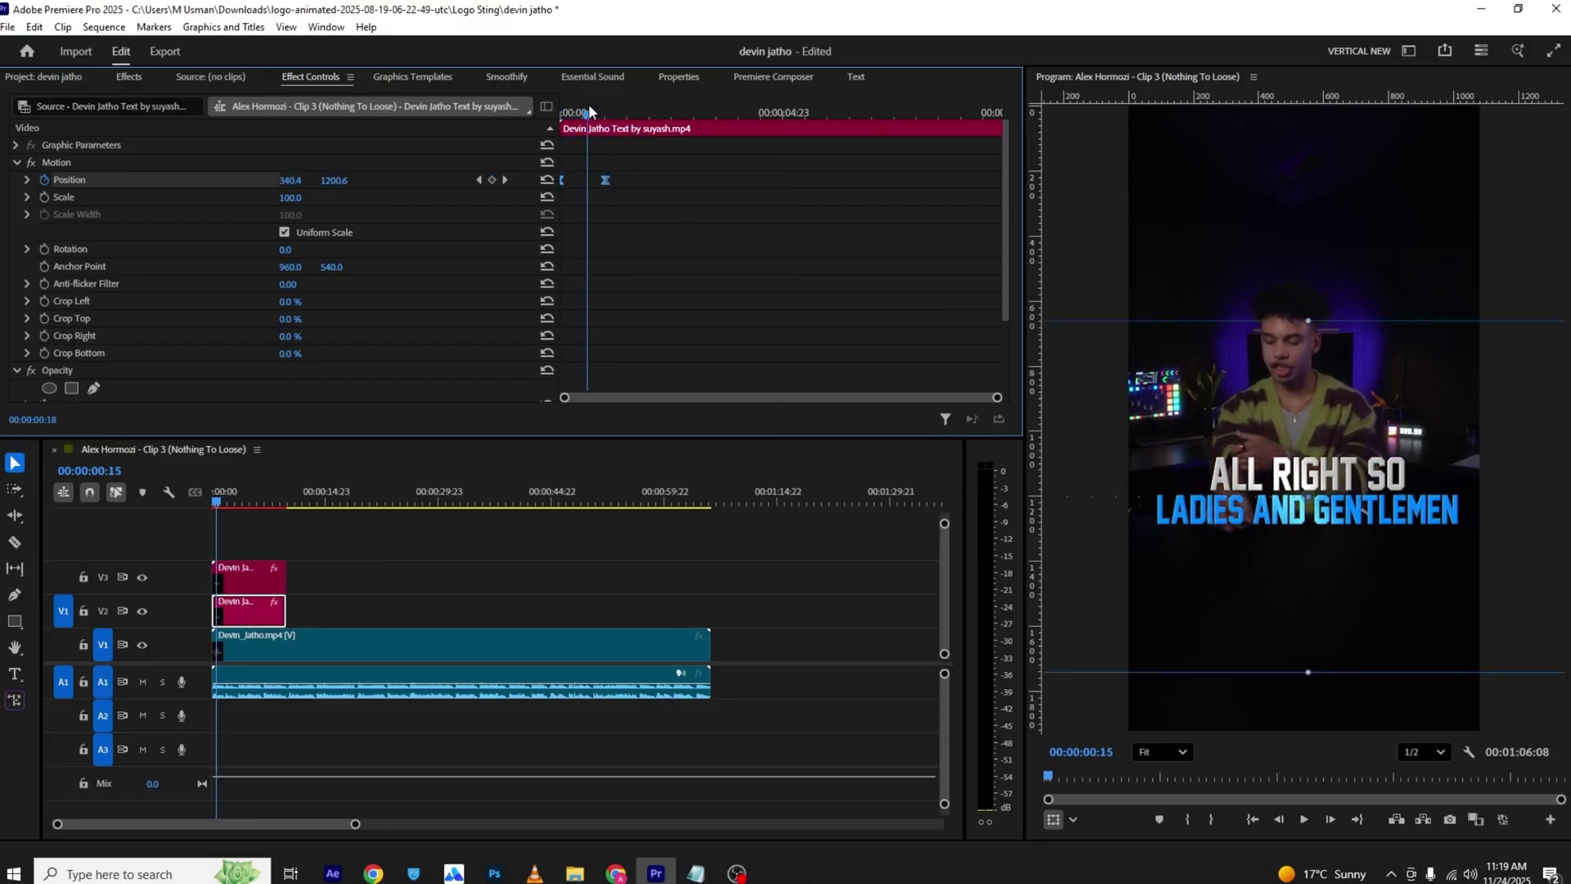
drag(587, 105, 582, 103)
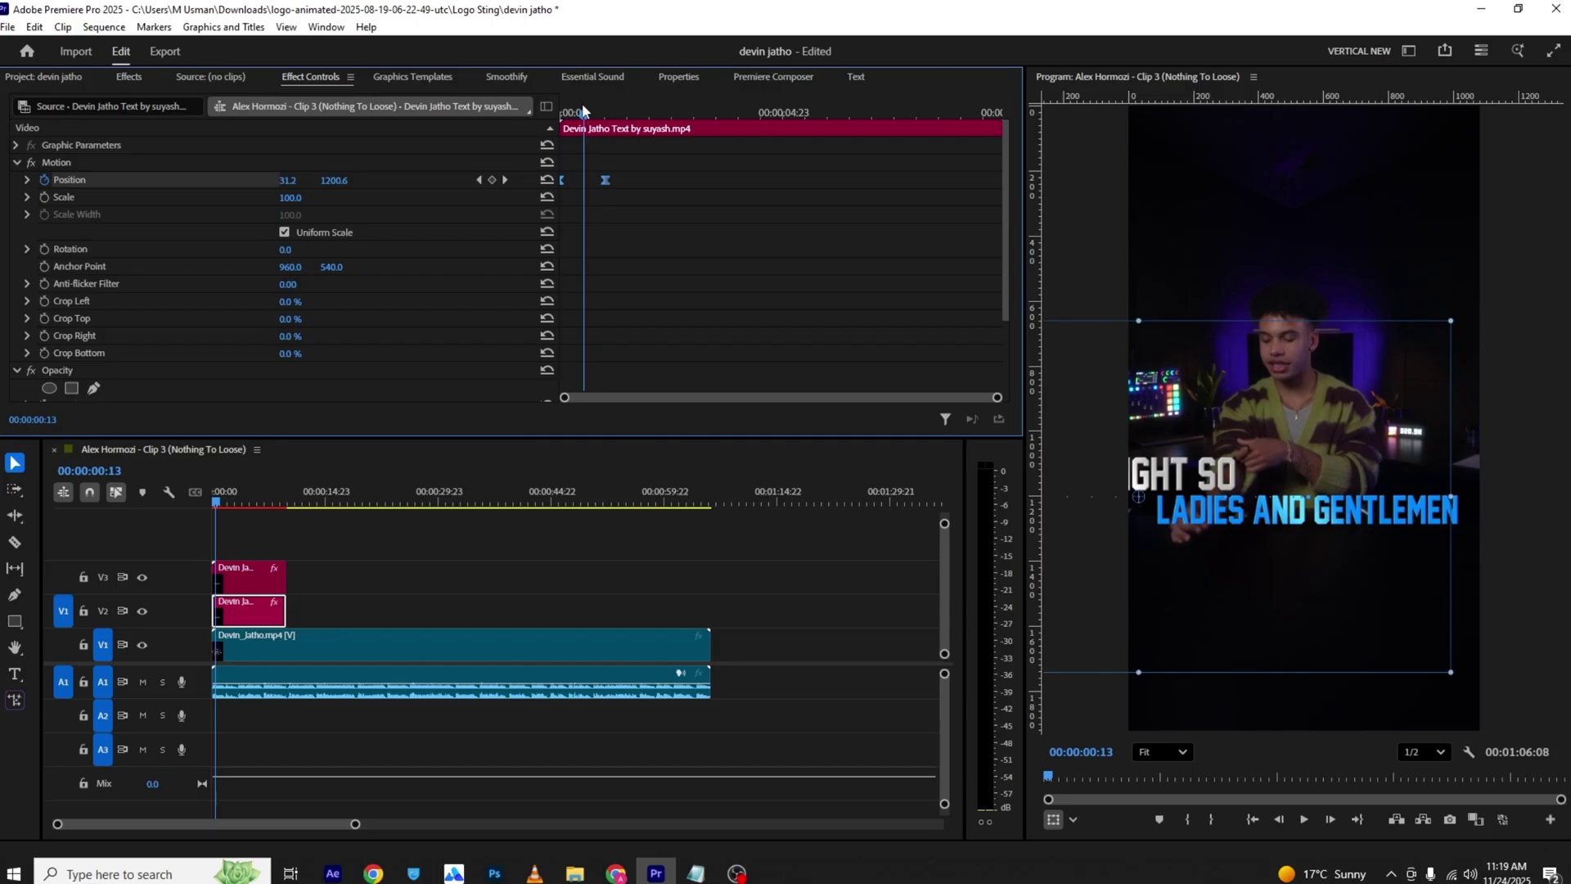
Step: Mute the A1 audio track and place the playhead at 00:00:00:12, between the V2 caption's two position keyframes
click(143, 683)
click(528, 75)
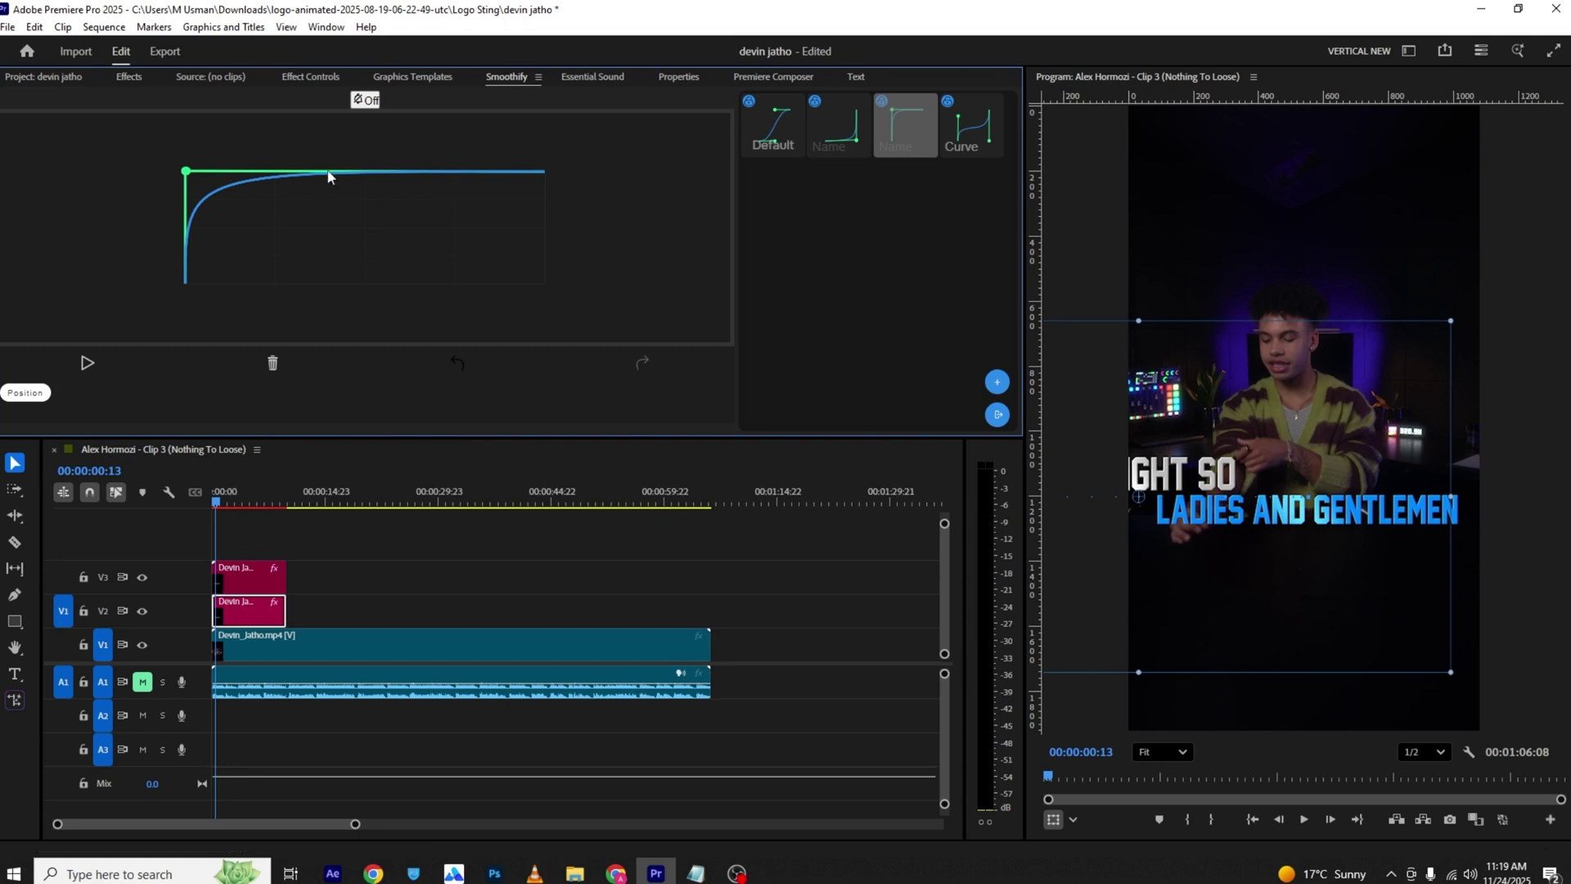
click(310, 77)
click(583, 116)
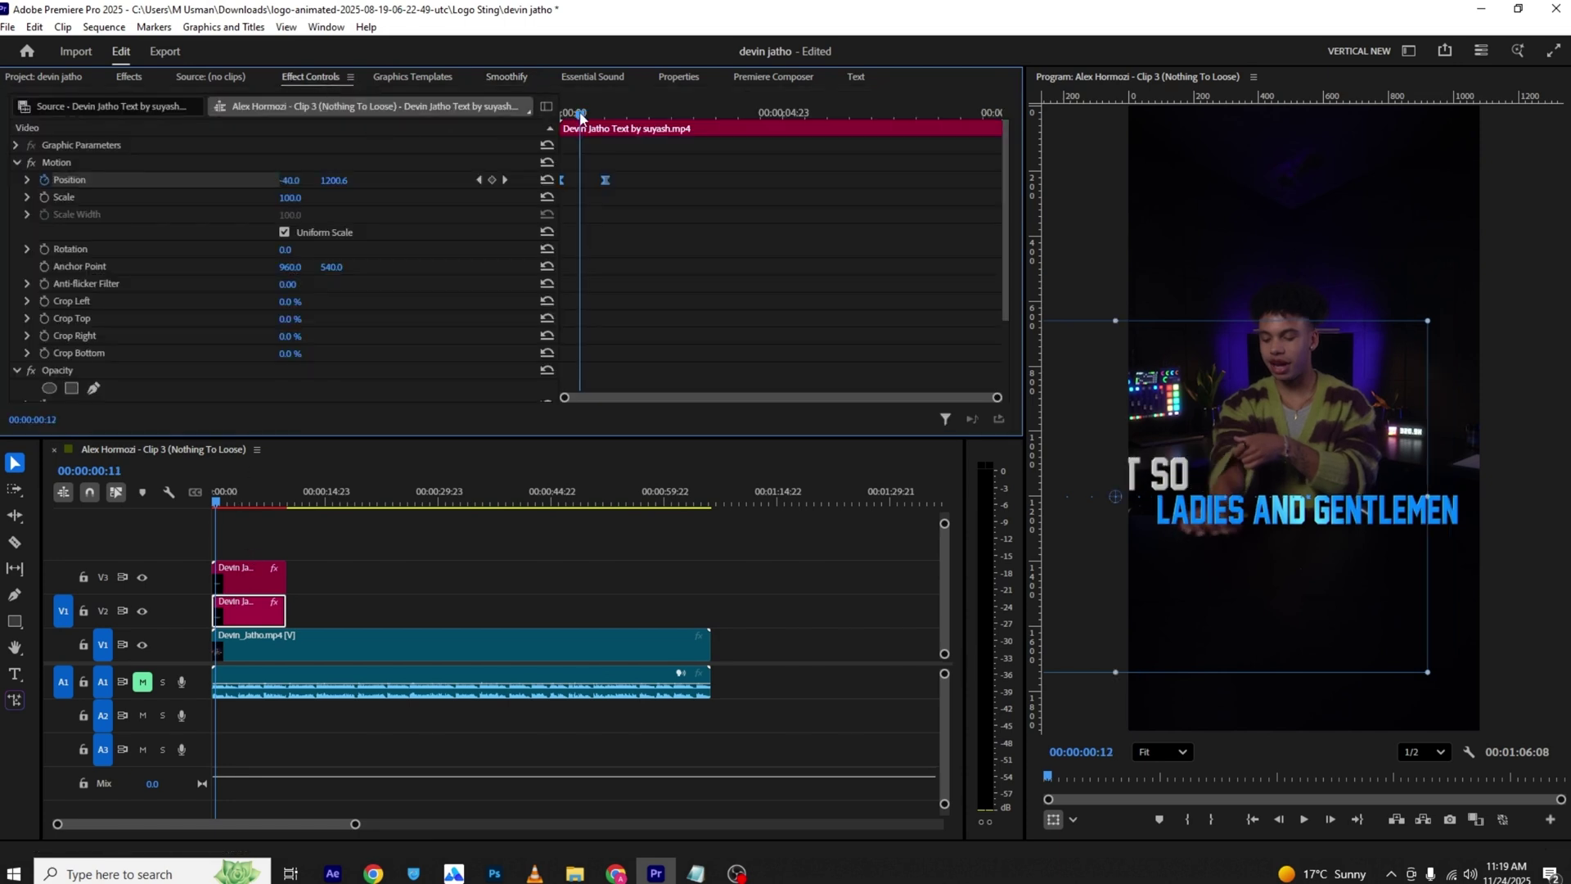
Step: Reshape Smoothify's Default curve into a fast-start ease-out, apply it to the V2 caption's position keyframes, and preview the slide-in
click(670, 78)
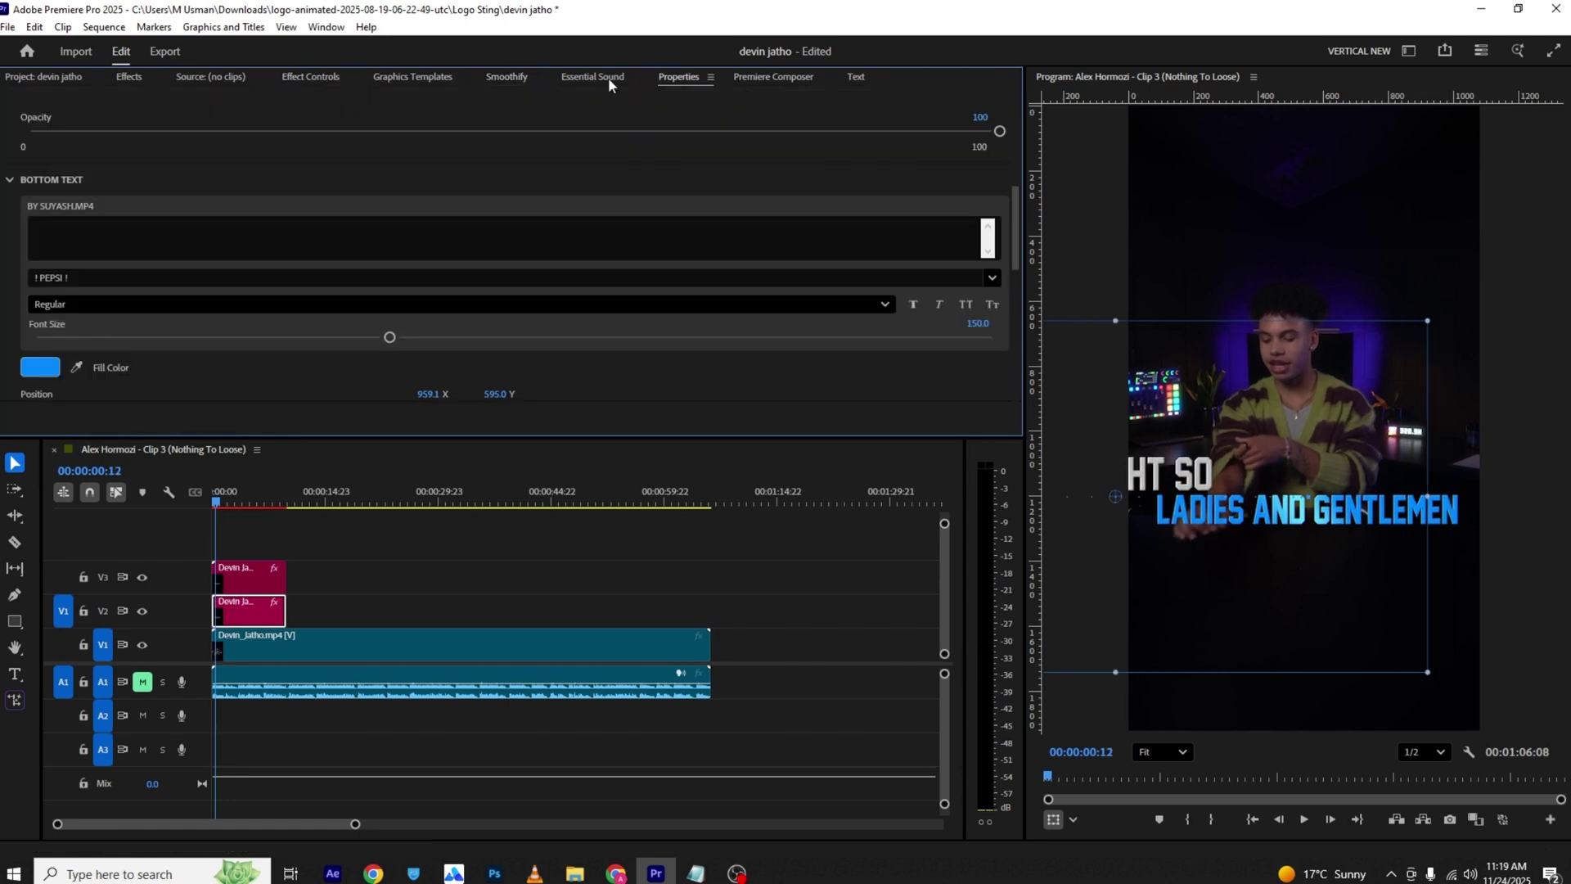
click(521, 82)
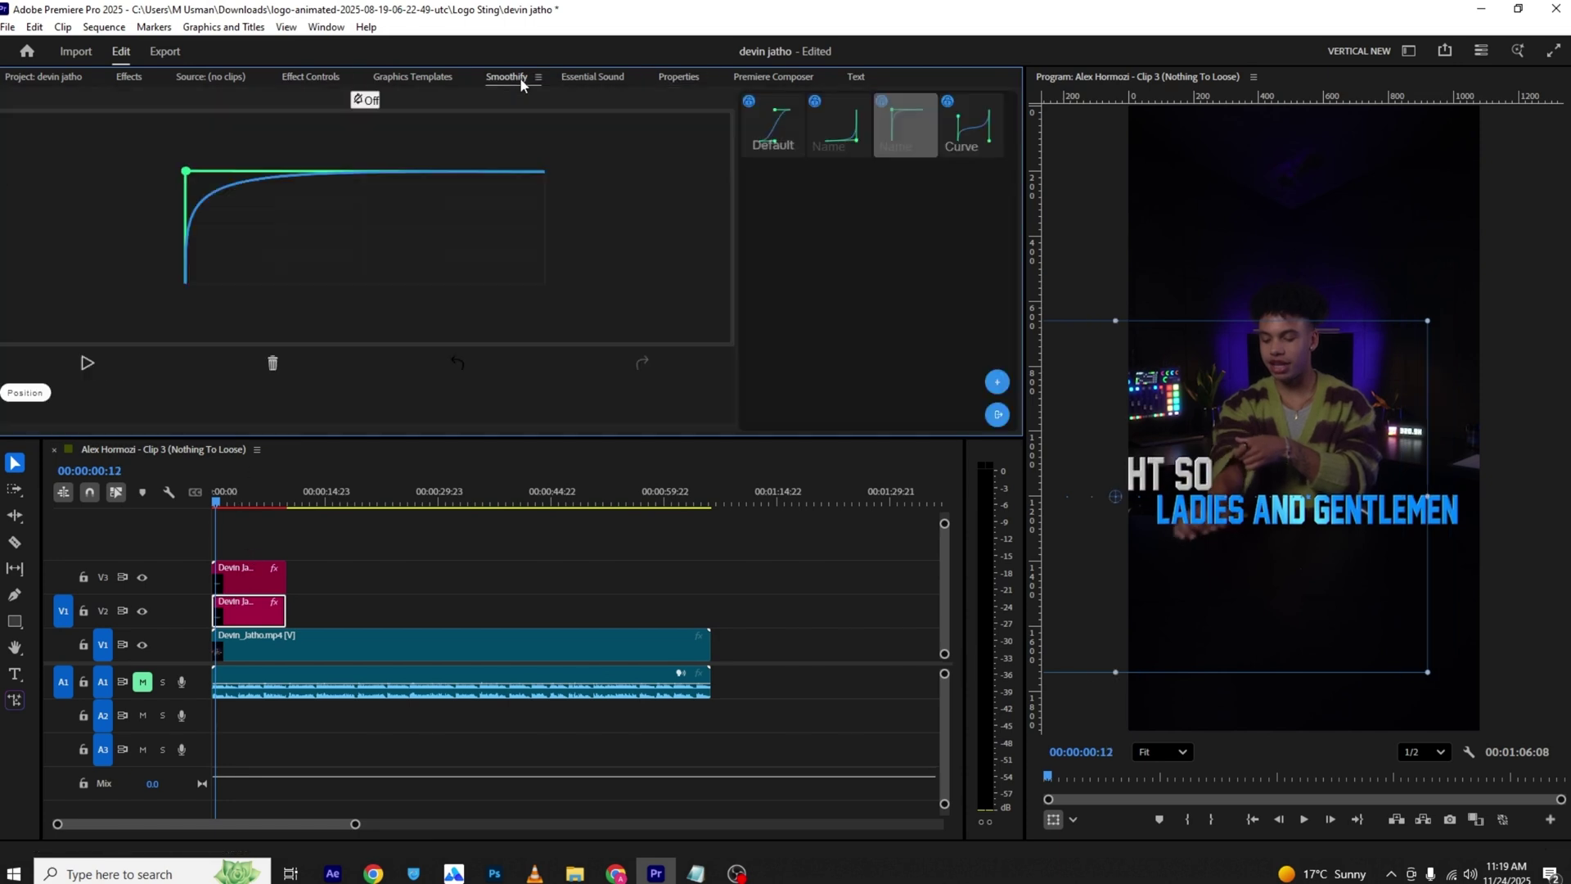
click(777, 129)
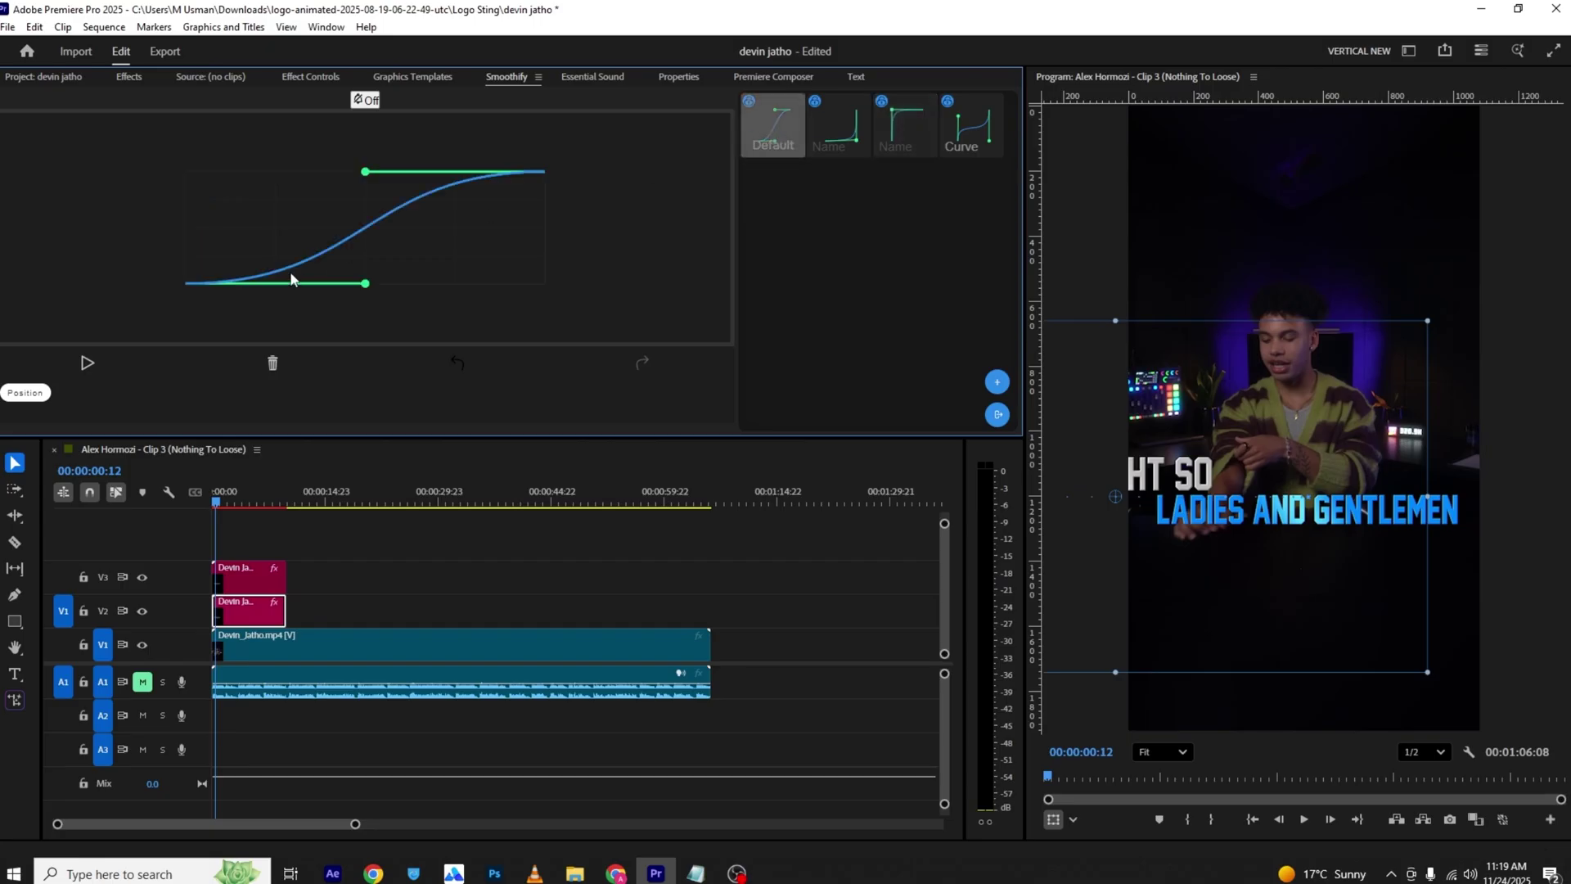
scroll(247, 263, up, 5)
scroll(247, 263, down, 1)
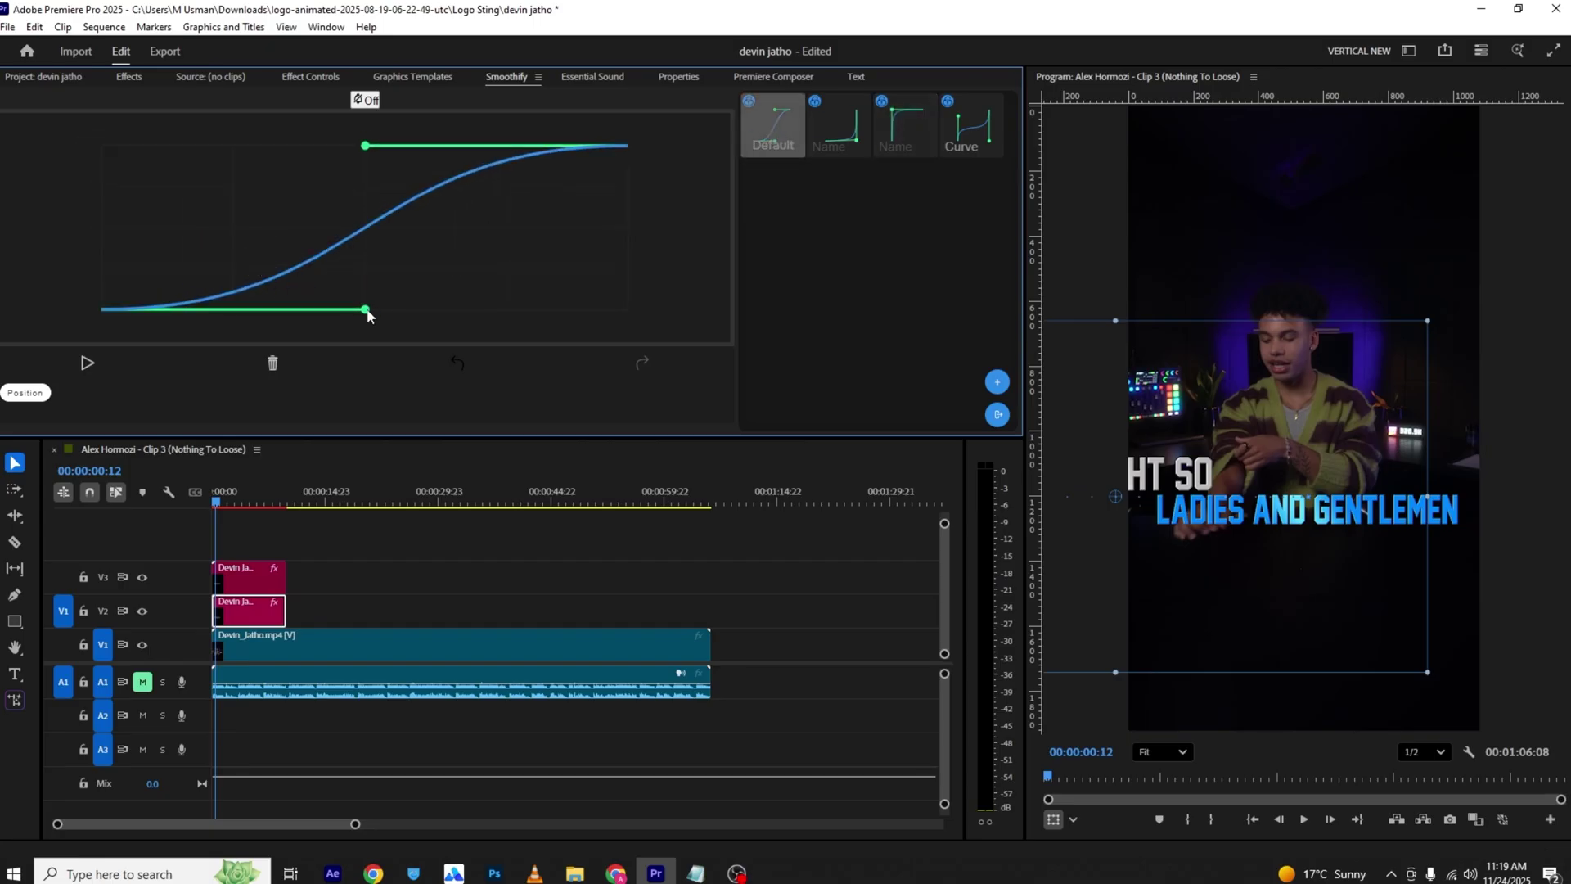
drag(366, 310, 141, 181)
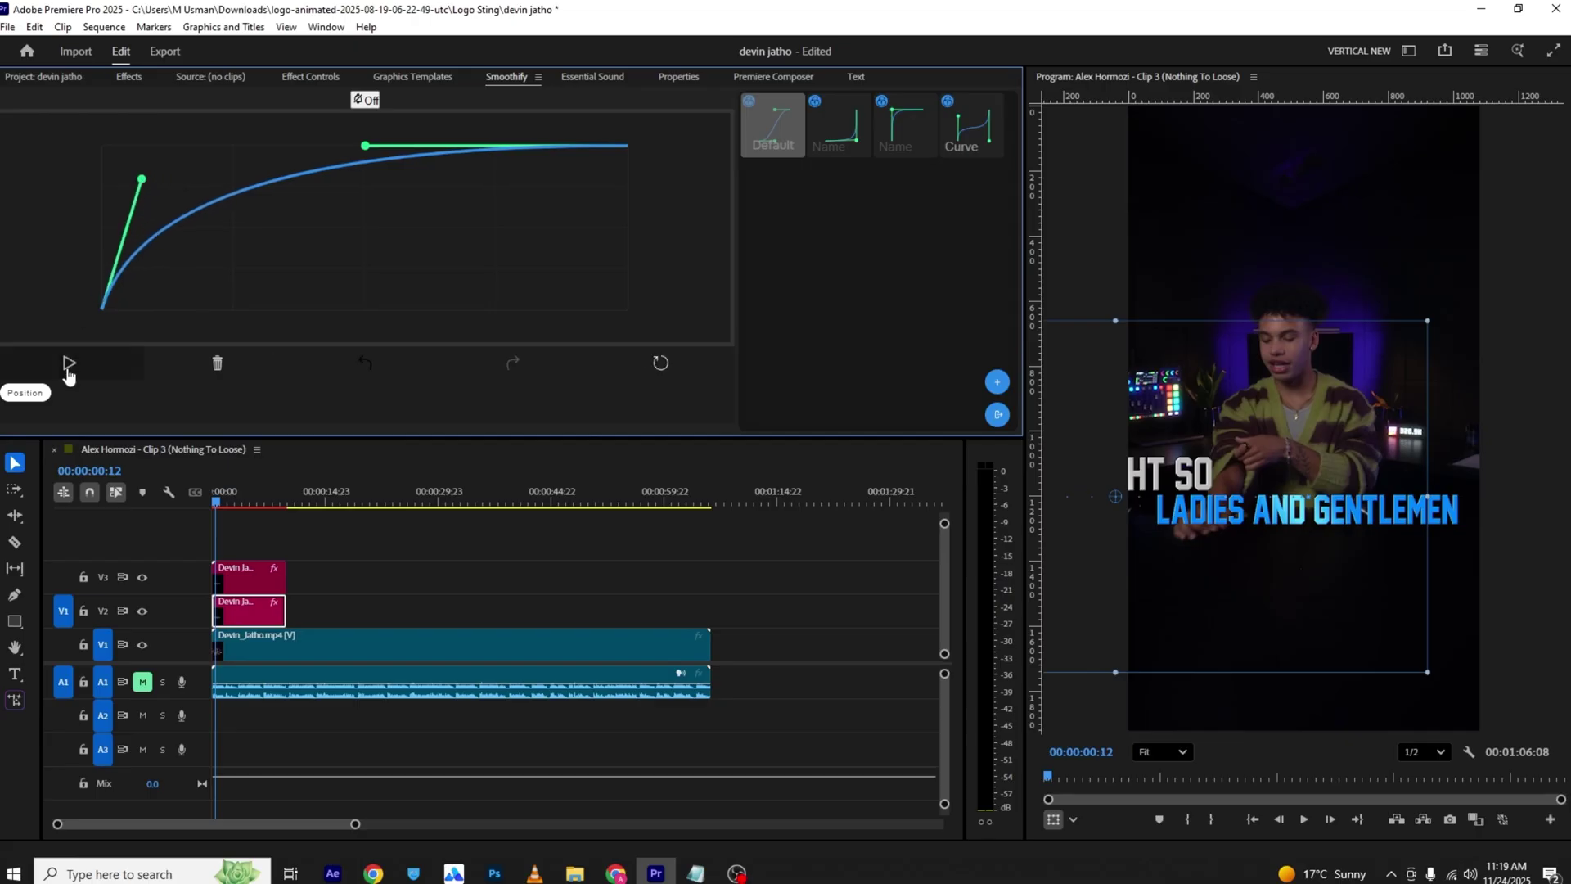
click(69, 364)
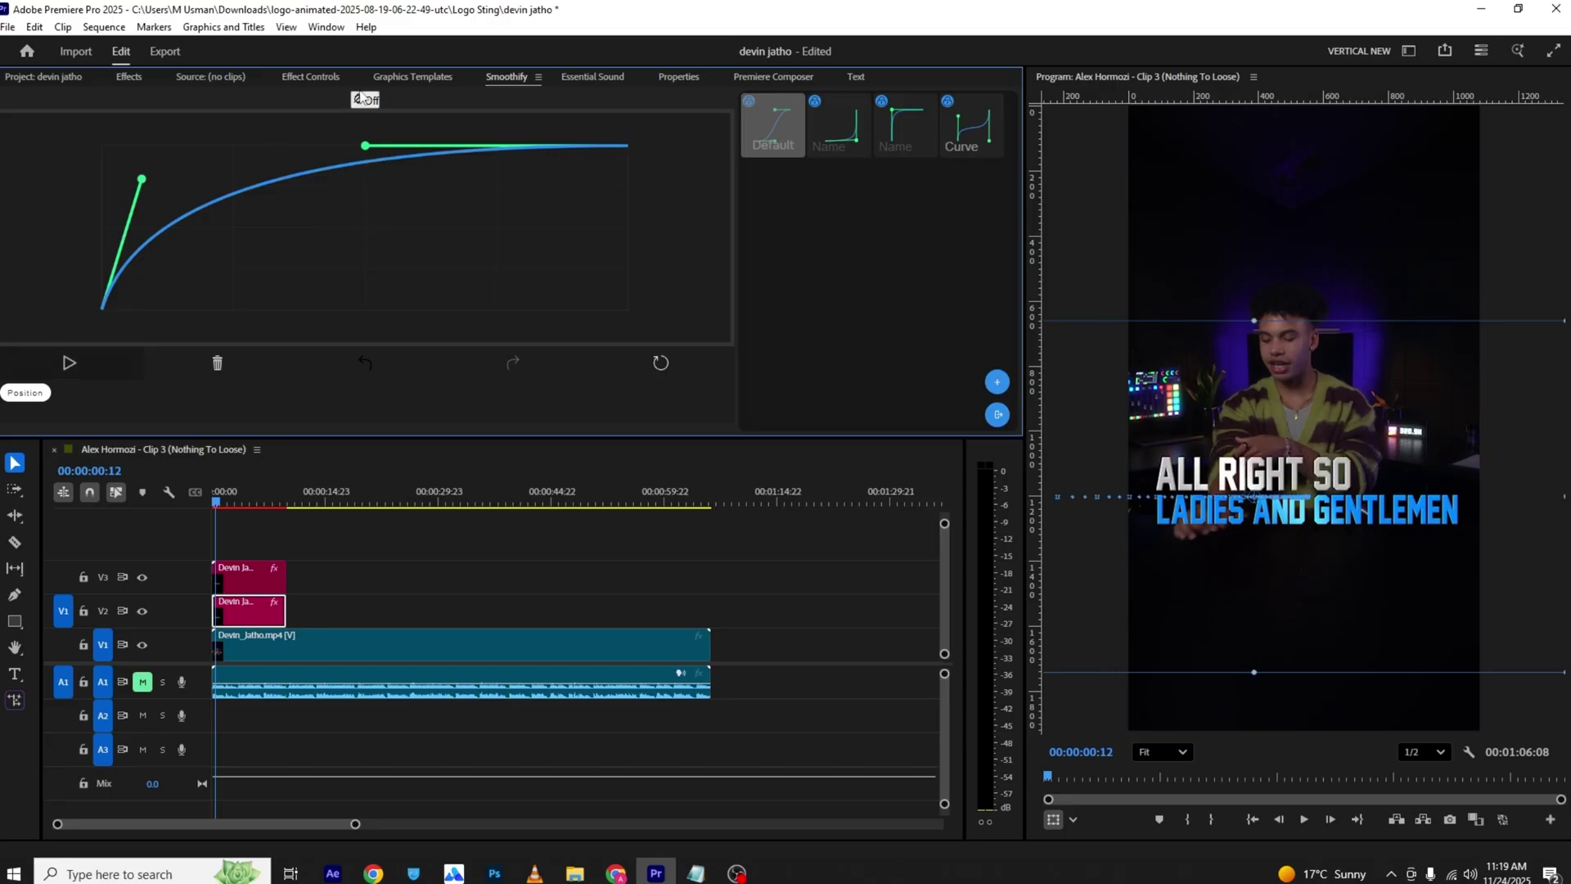
click(328, 76)
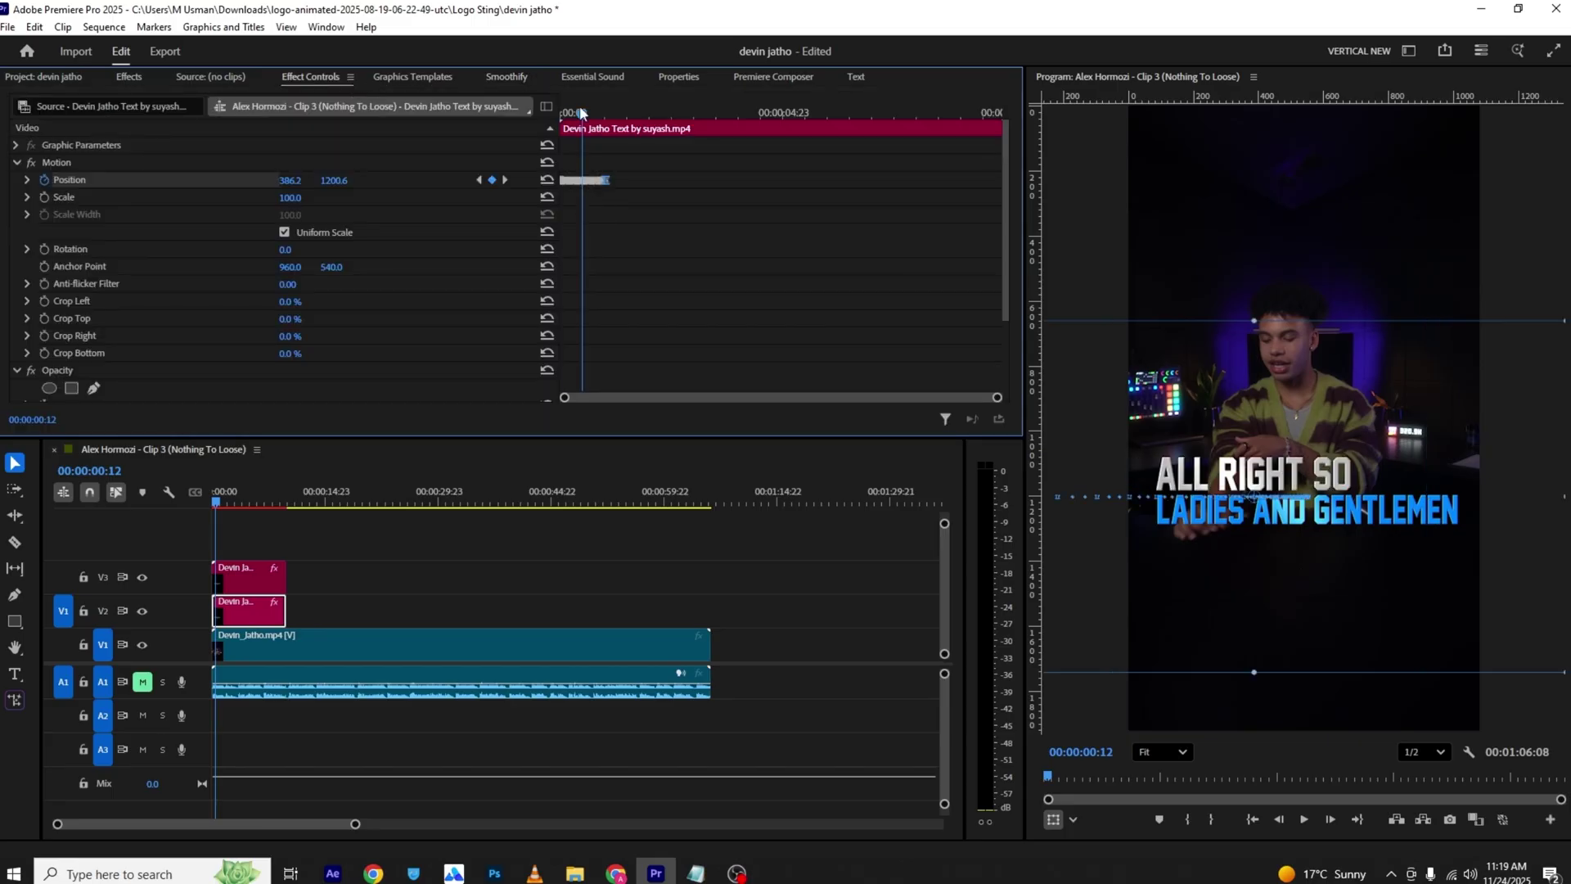
drag(580, 112, 495, 123)
key(space)
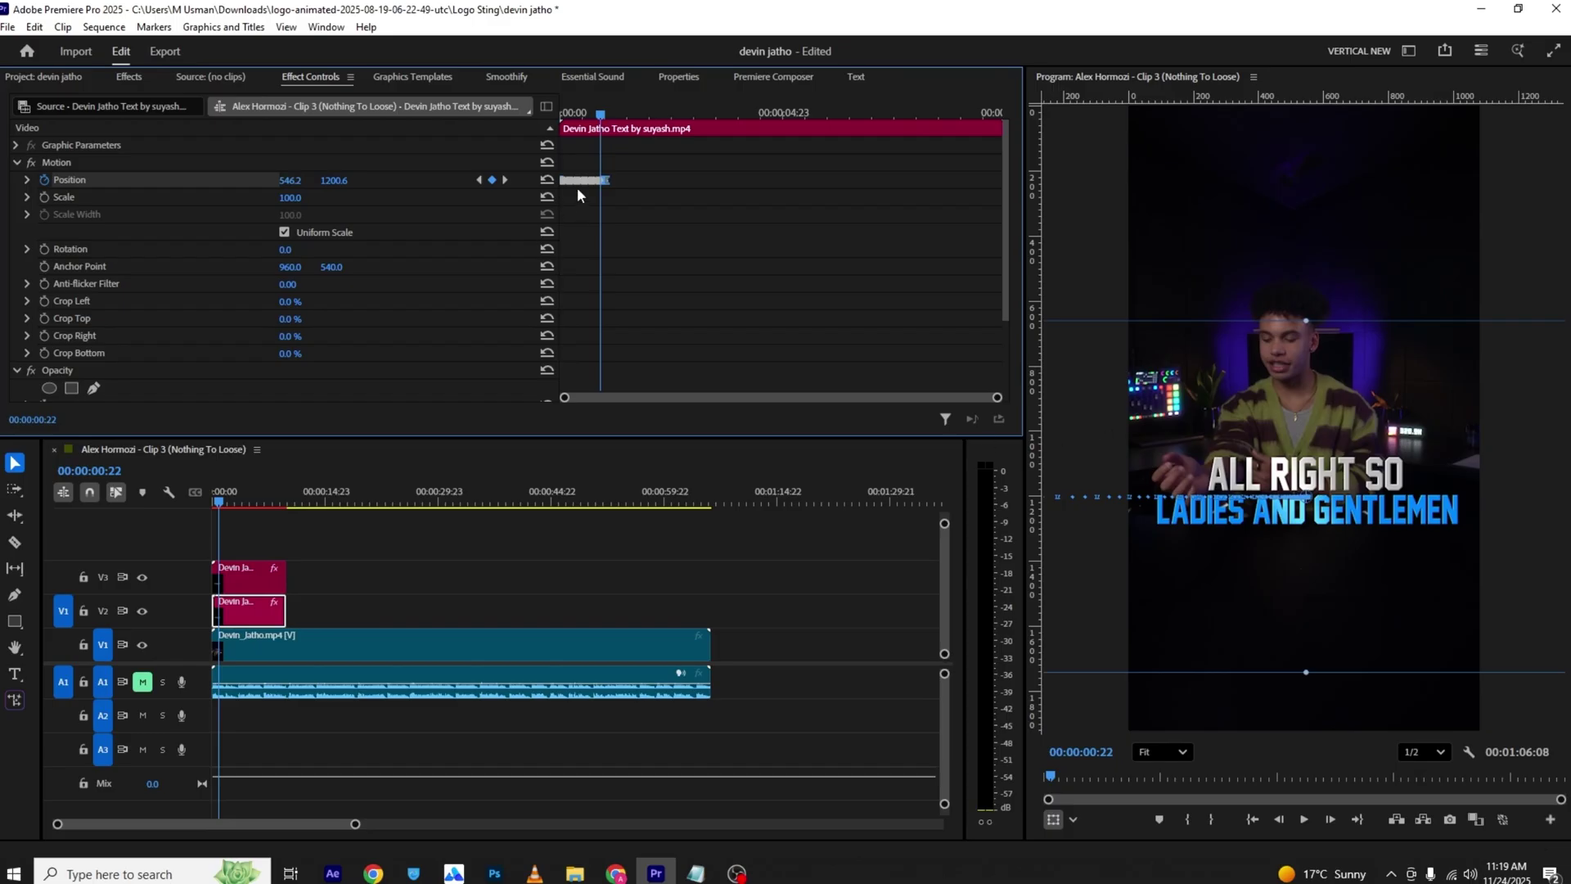
Step: Smooth the temporal interpolation of all the V2 caption's generated position keyframes and play the animation from the start
drag(649, 186, 512, 203)
right_click(608, 184)
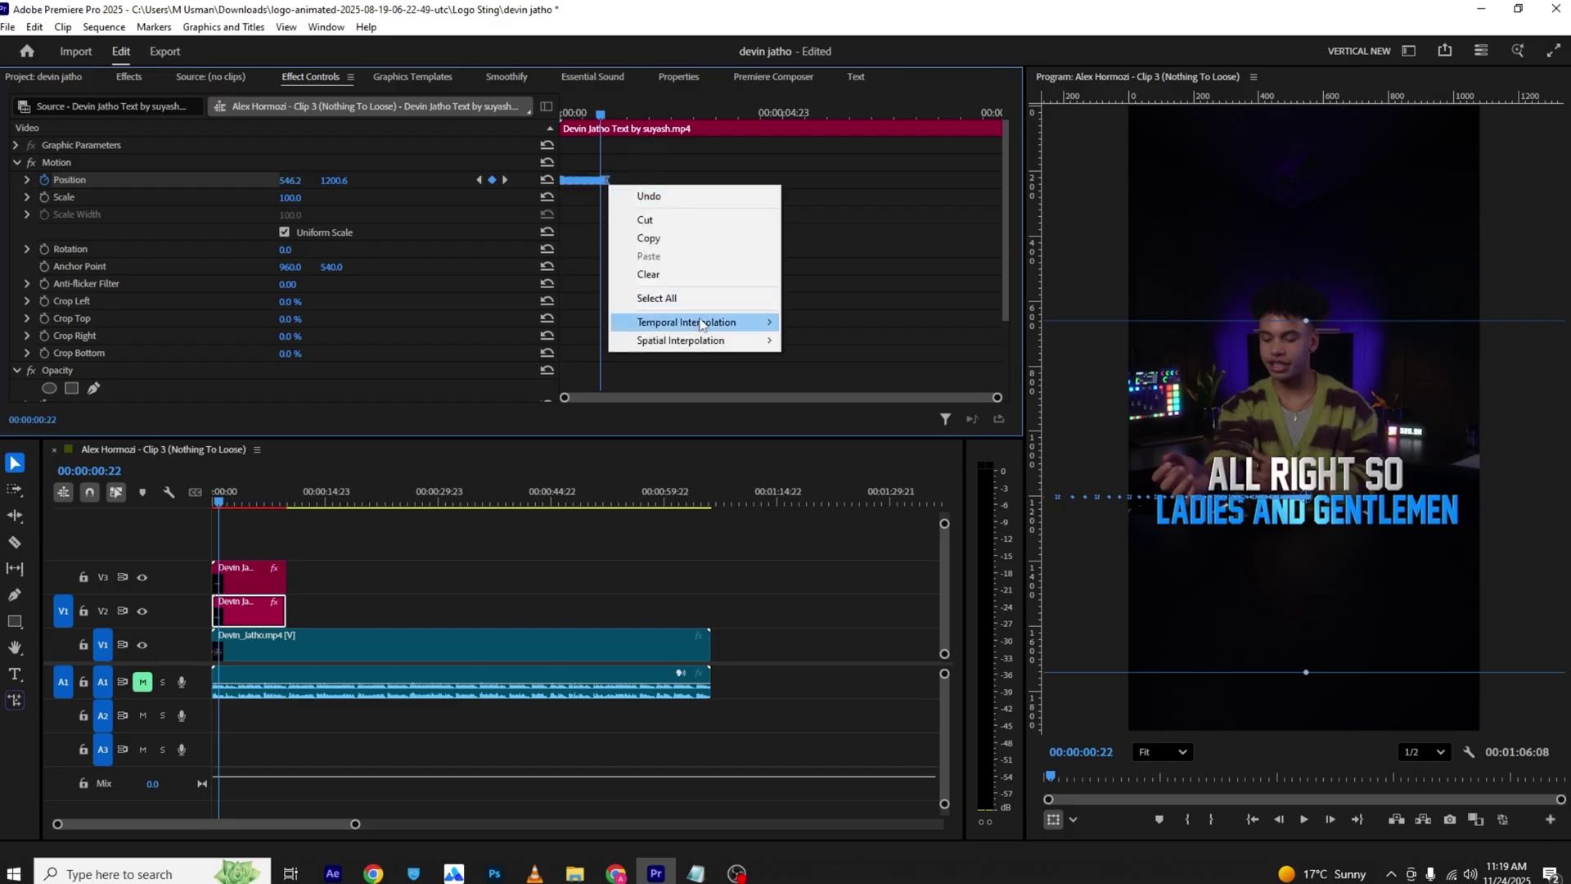
mouse_move(701, 324)
click(818, 419)
drag(602, 111, 469, 119)
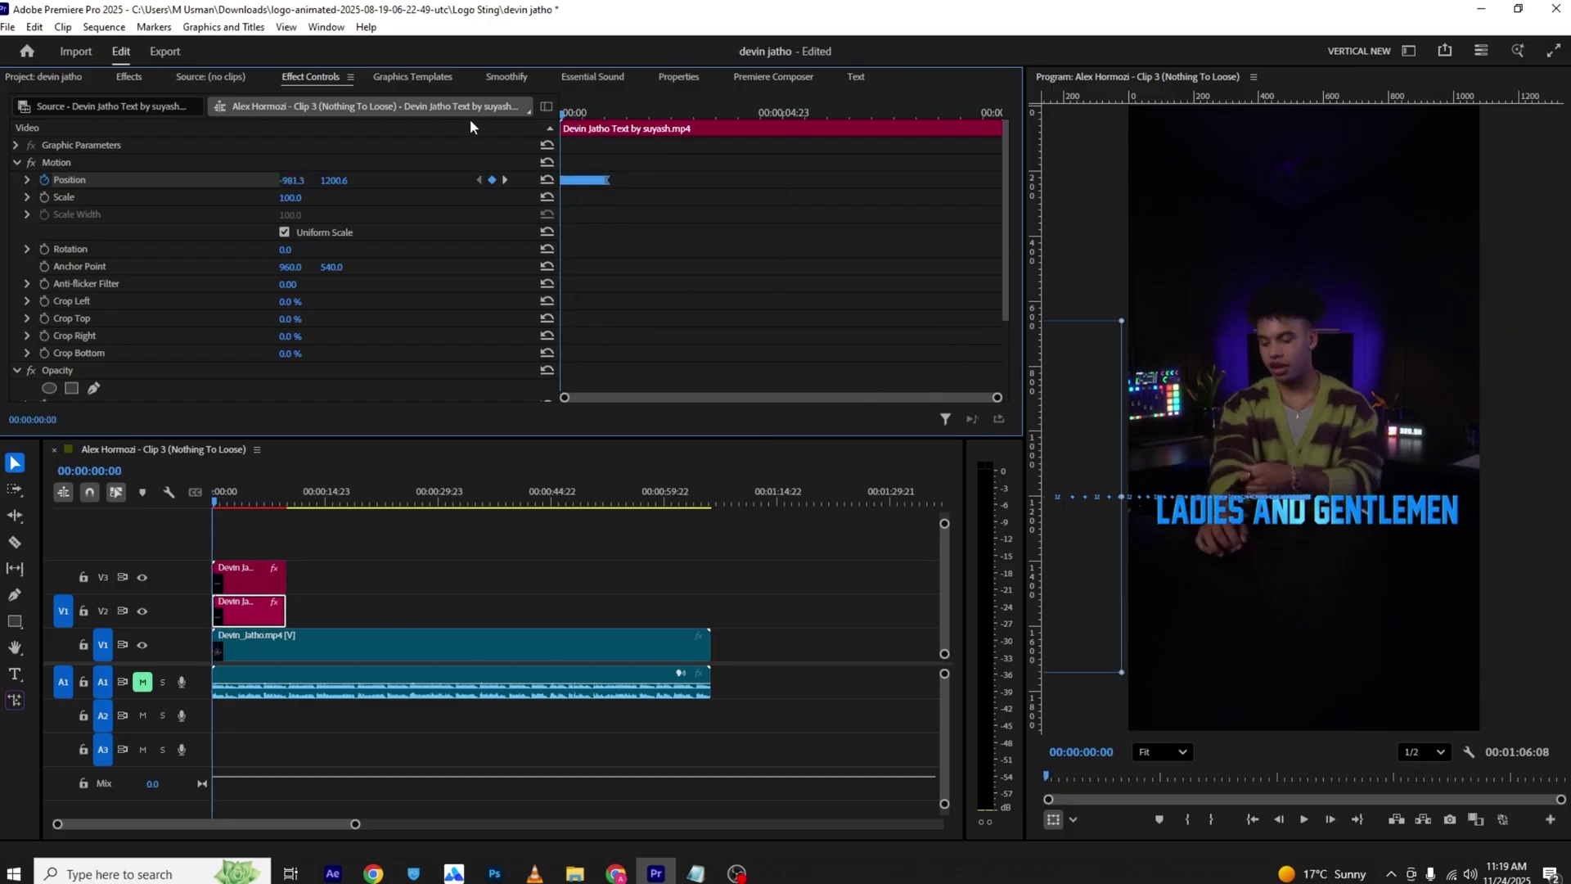
key(space)
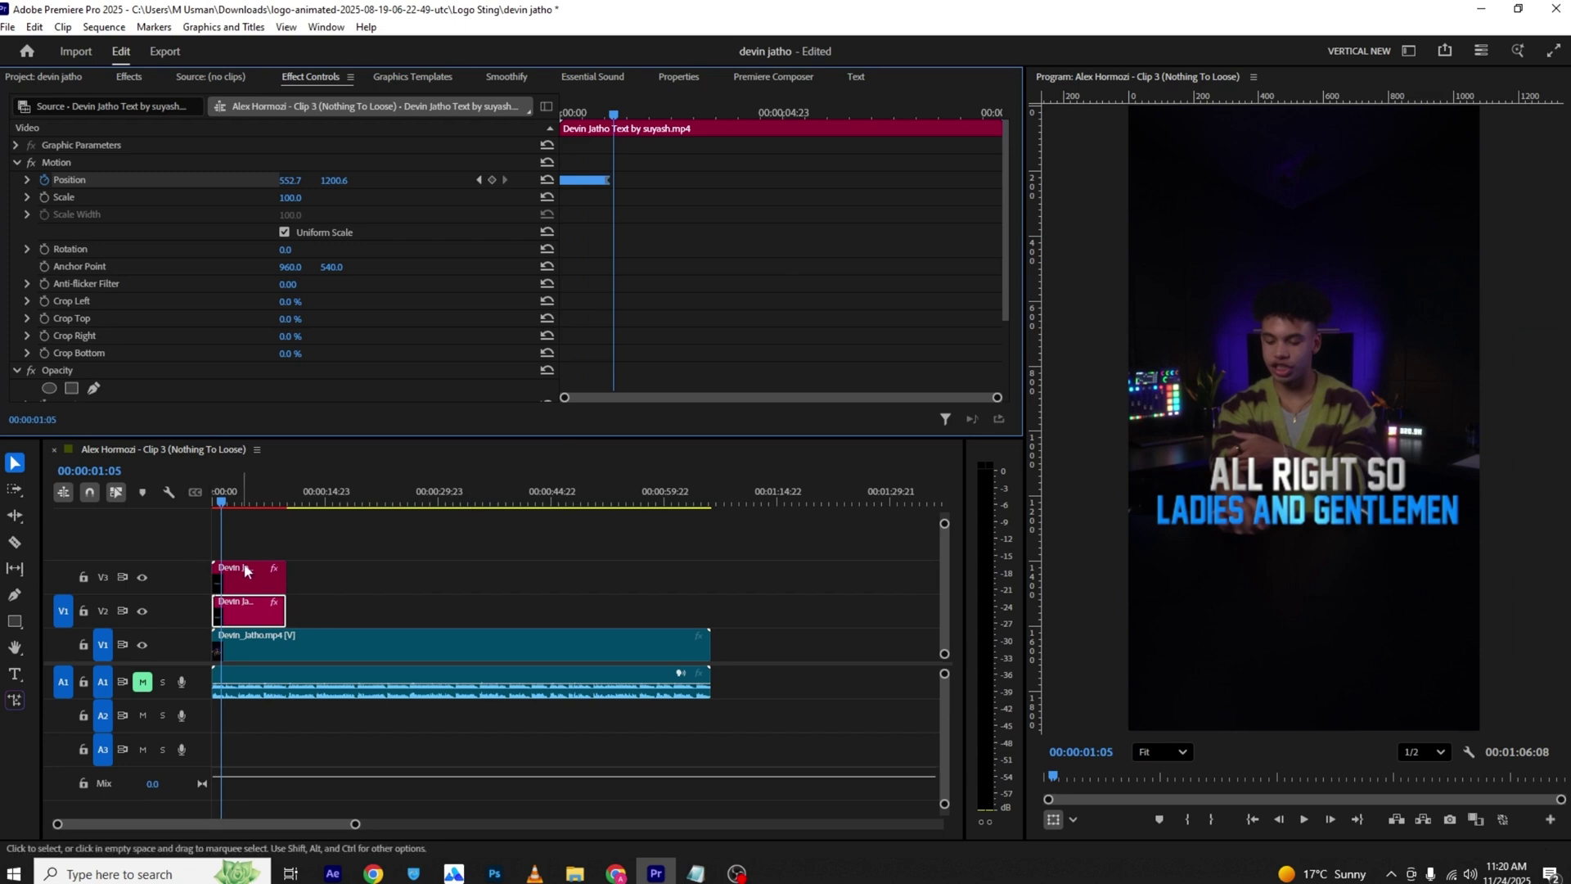
Step: Try different Smoothify easing shapes by moving the start handle from a vertical fast start to a flat slow start
click(503, 77)
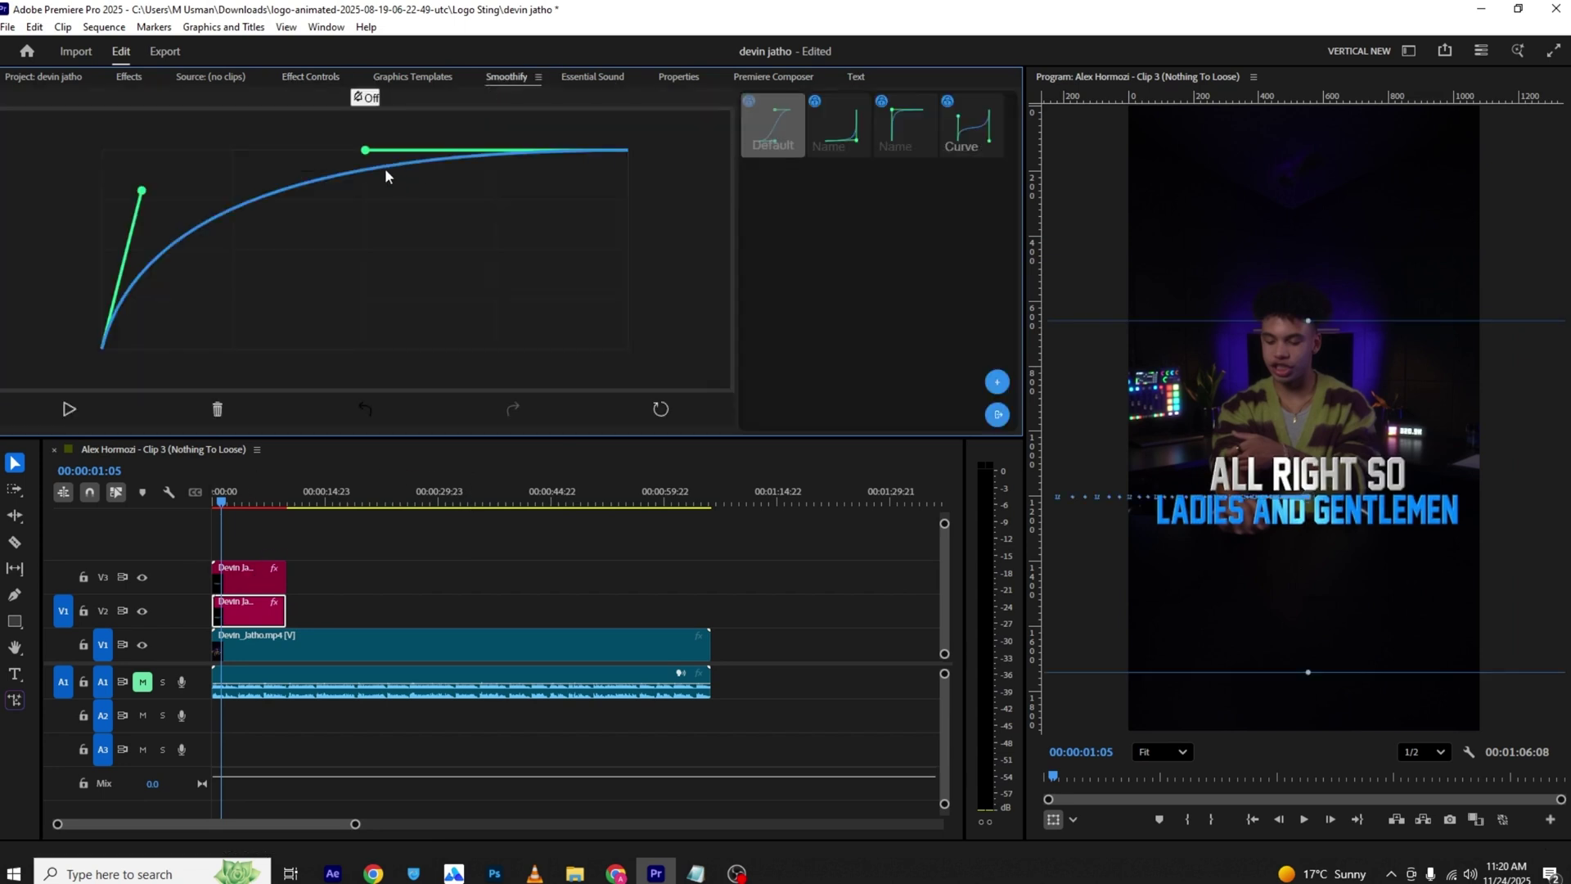
drag(142, 196, 100, 187)
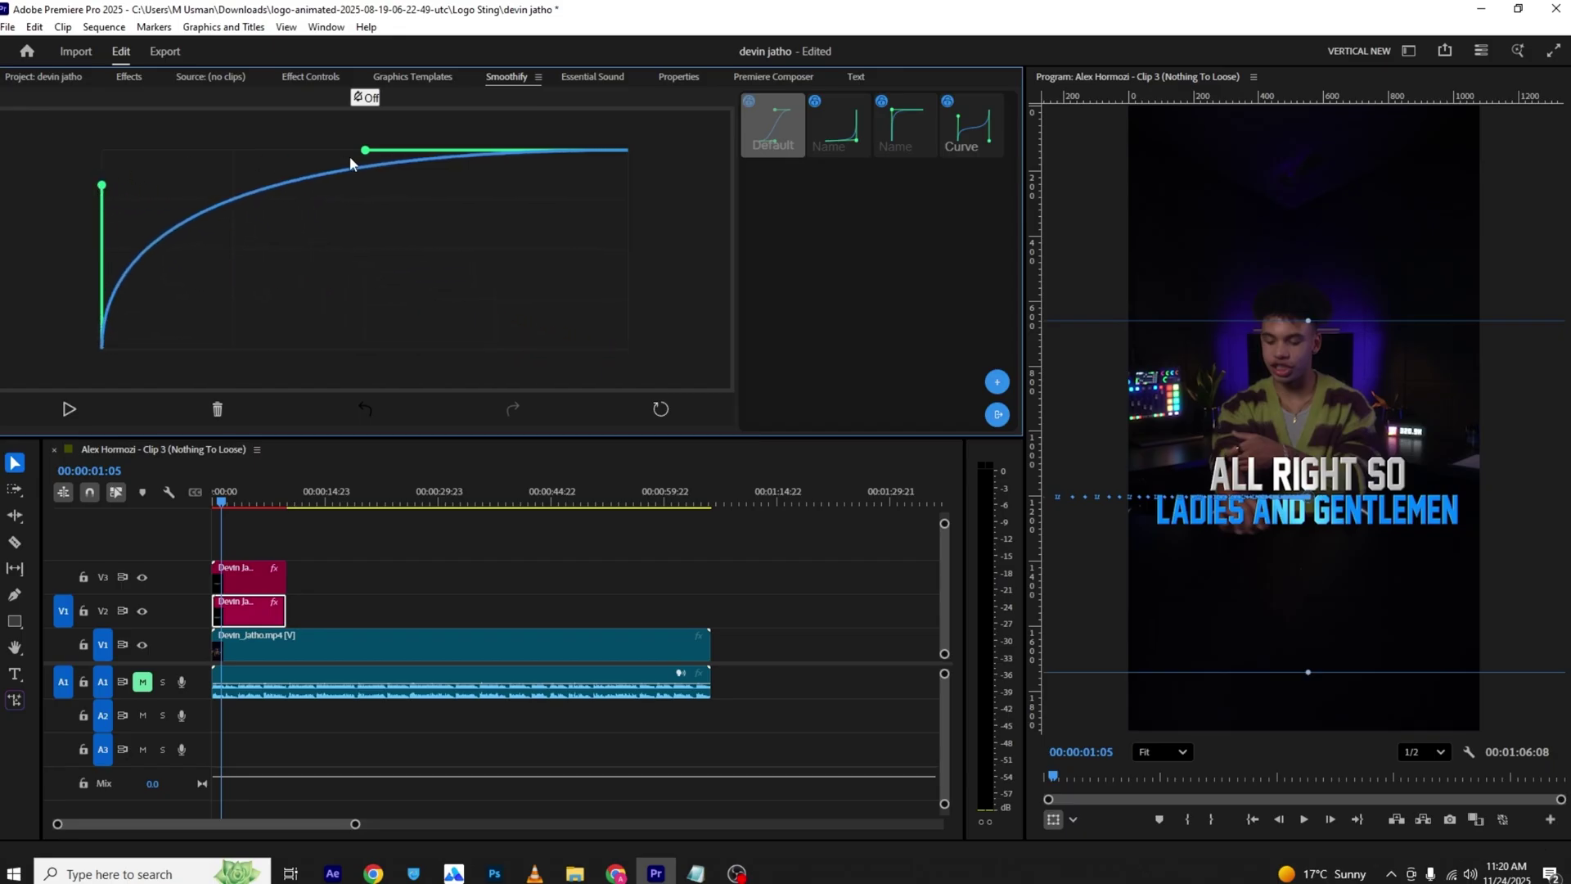
drag(99, 189, 751, 350)
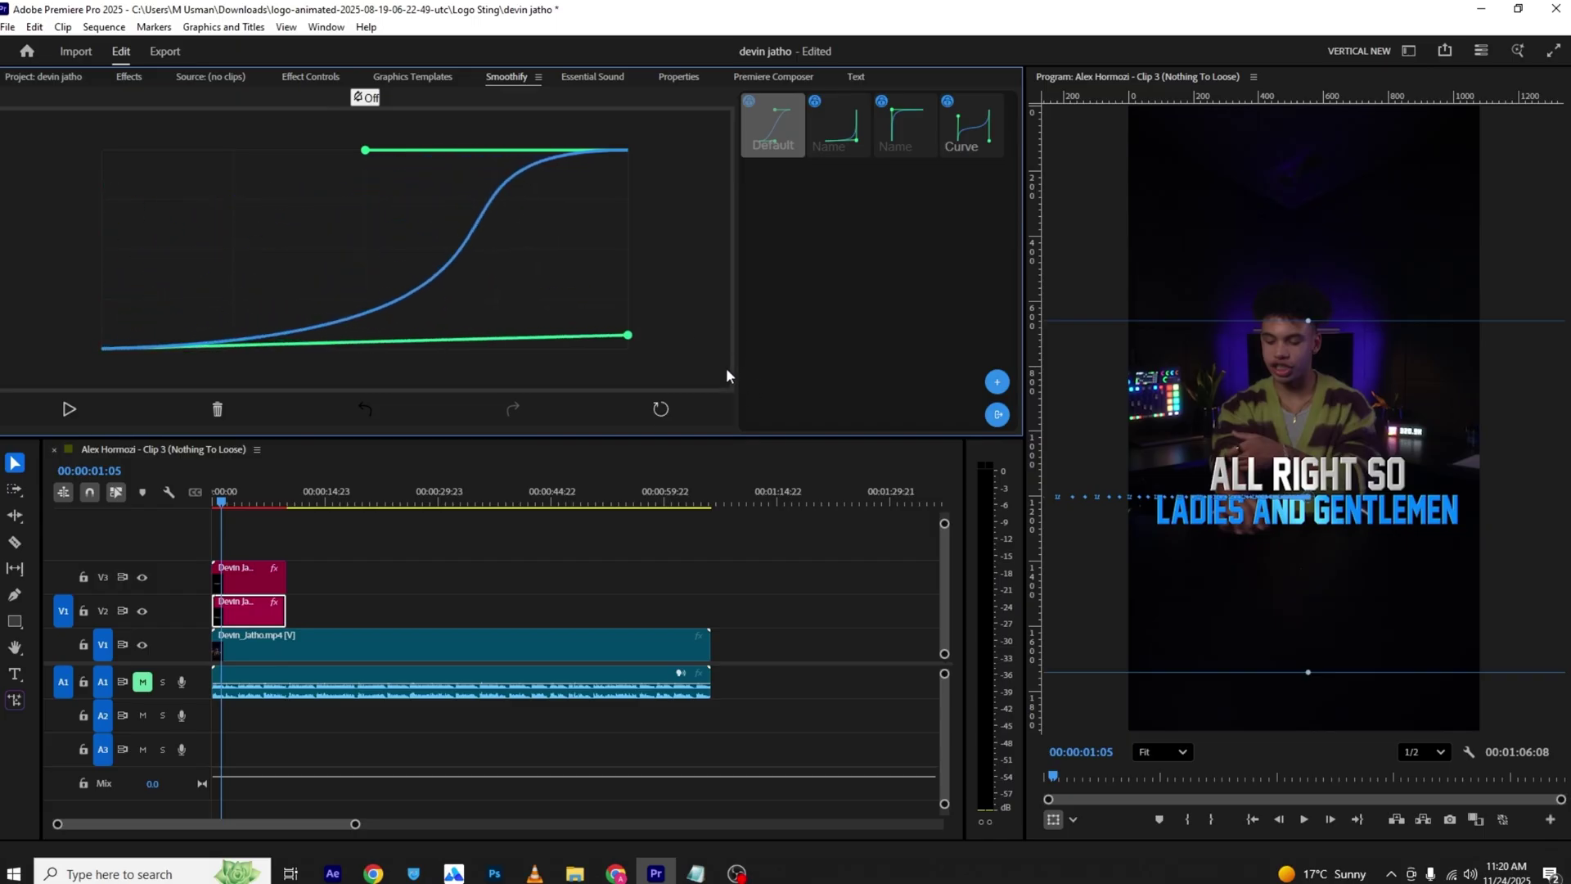
mouse_move(627, 334)
mouse_down()
mouse_move(612, 181)
mouse_move(626, 353)
mouse_up()
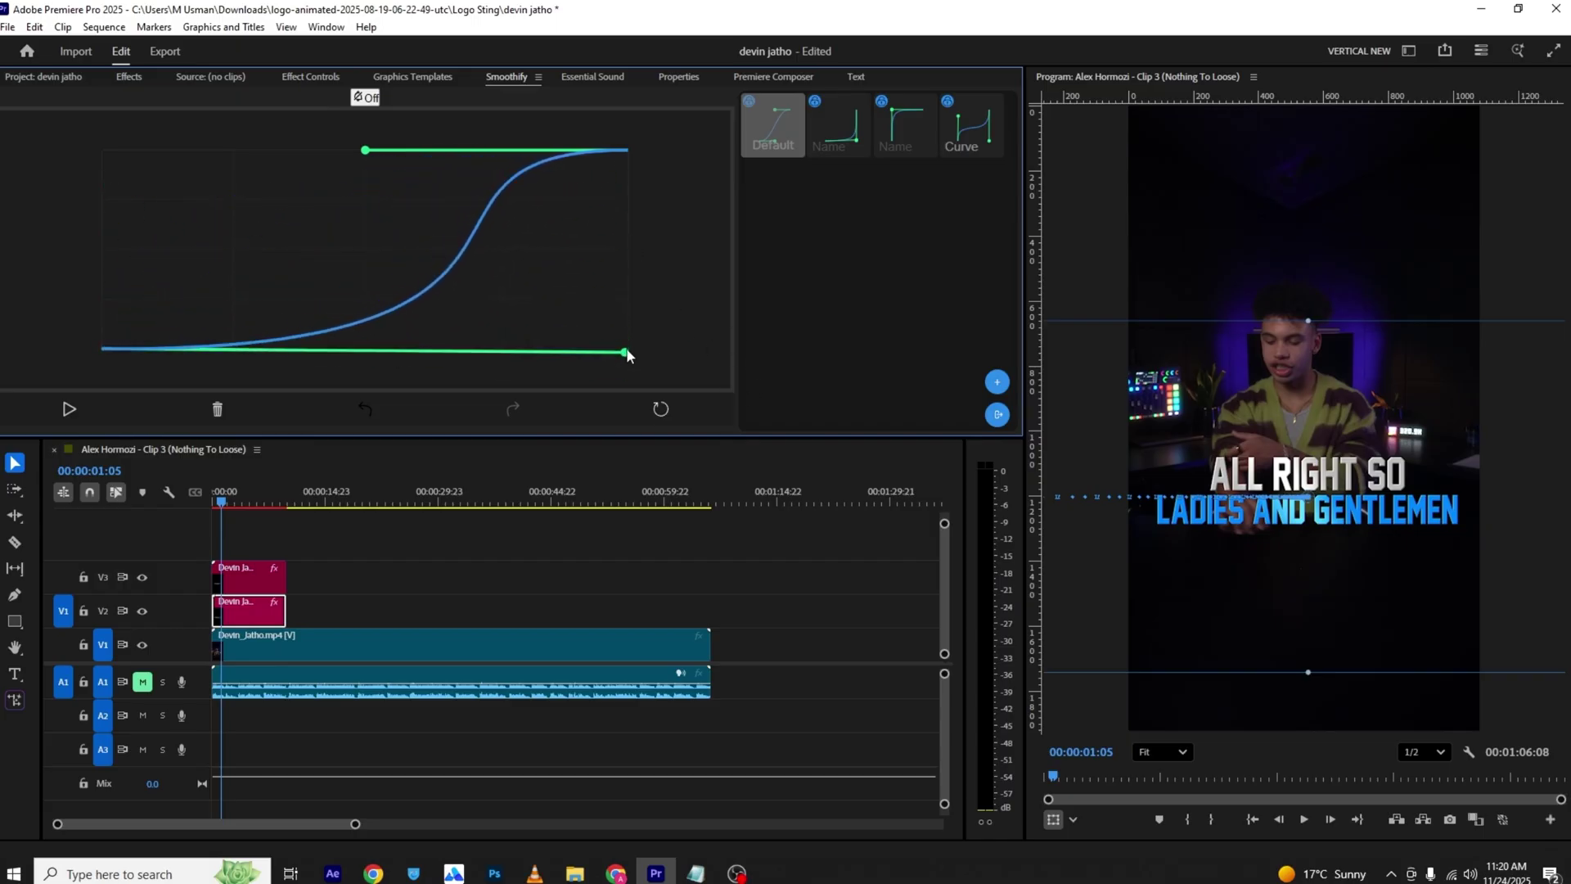
Step: Keyframe the V3 caption's position to slide in from X 2012.5 at the clip's start to X 552.7 at 00:00:01:05, then save and preview
click(310, 76)
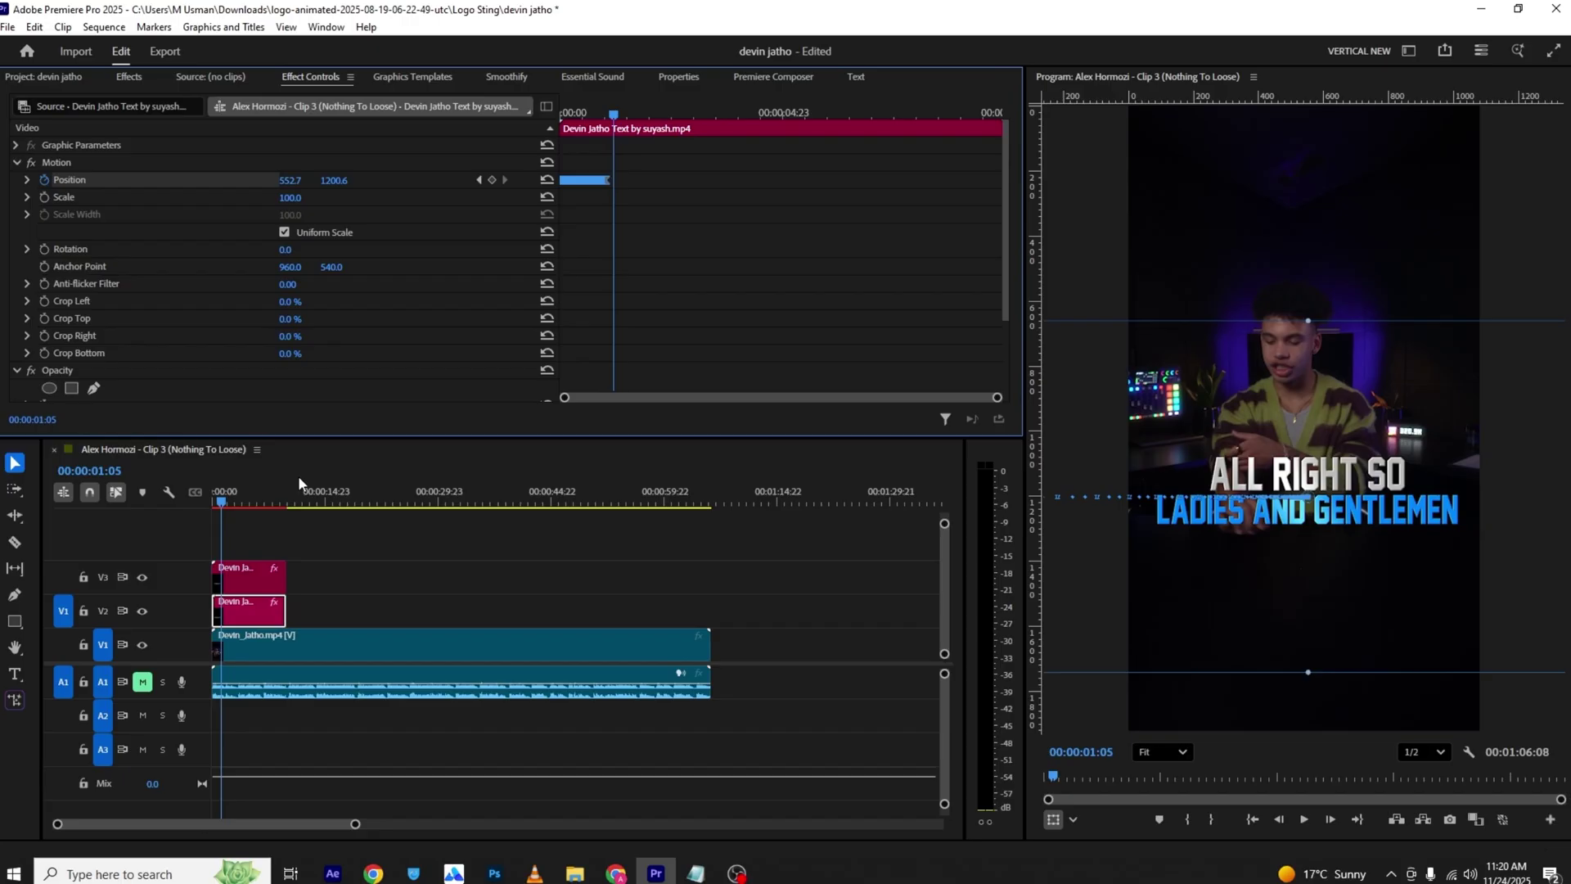
click(249, 577)
click(45, 180)
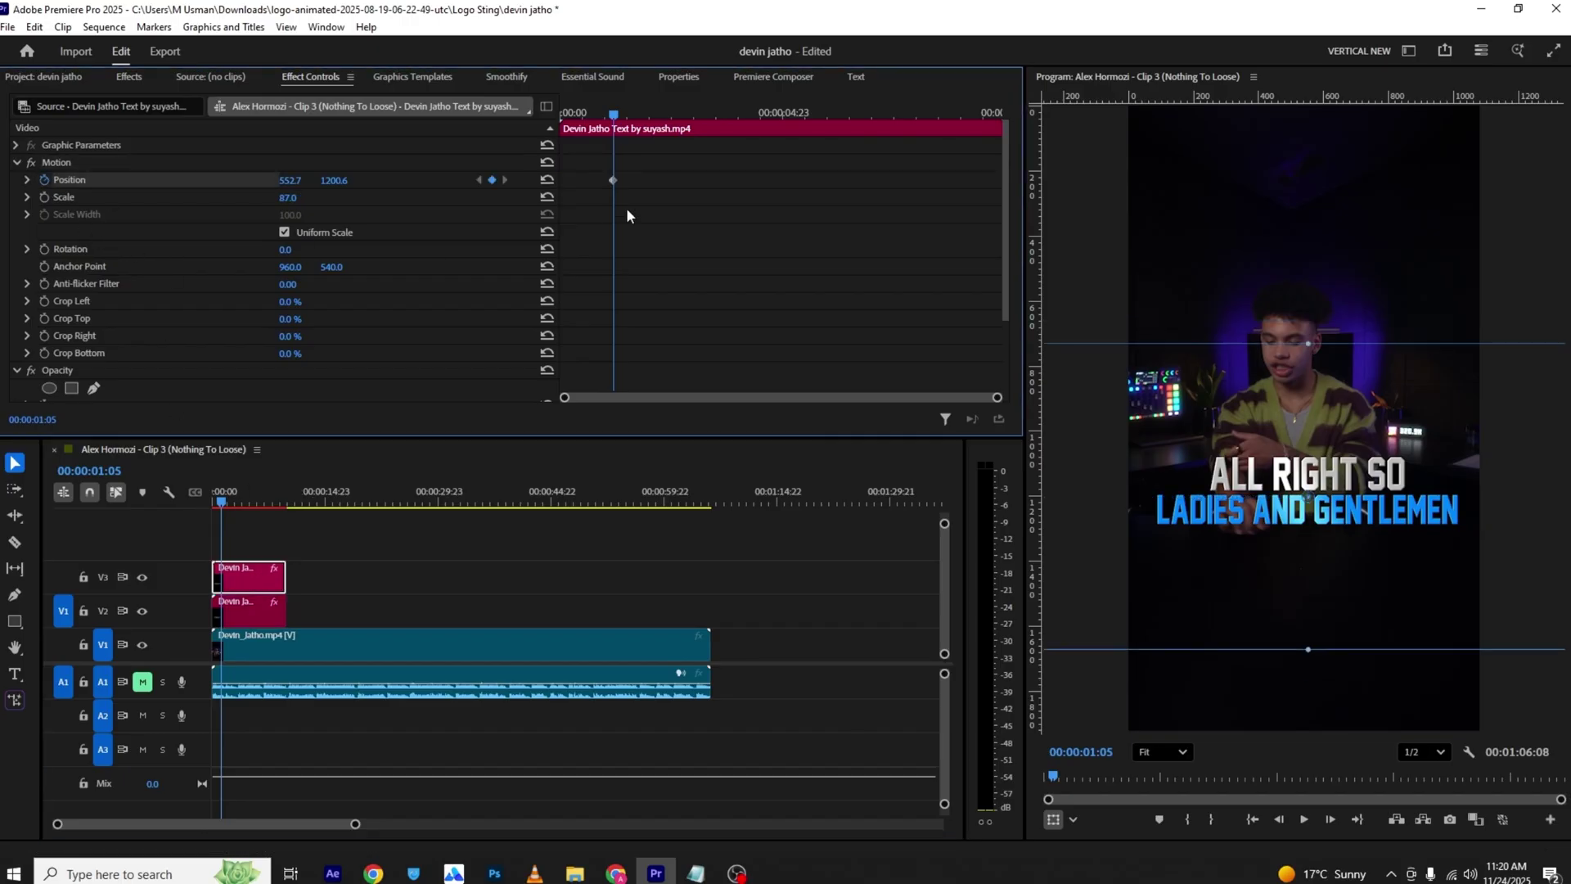
click(243, 603)
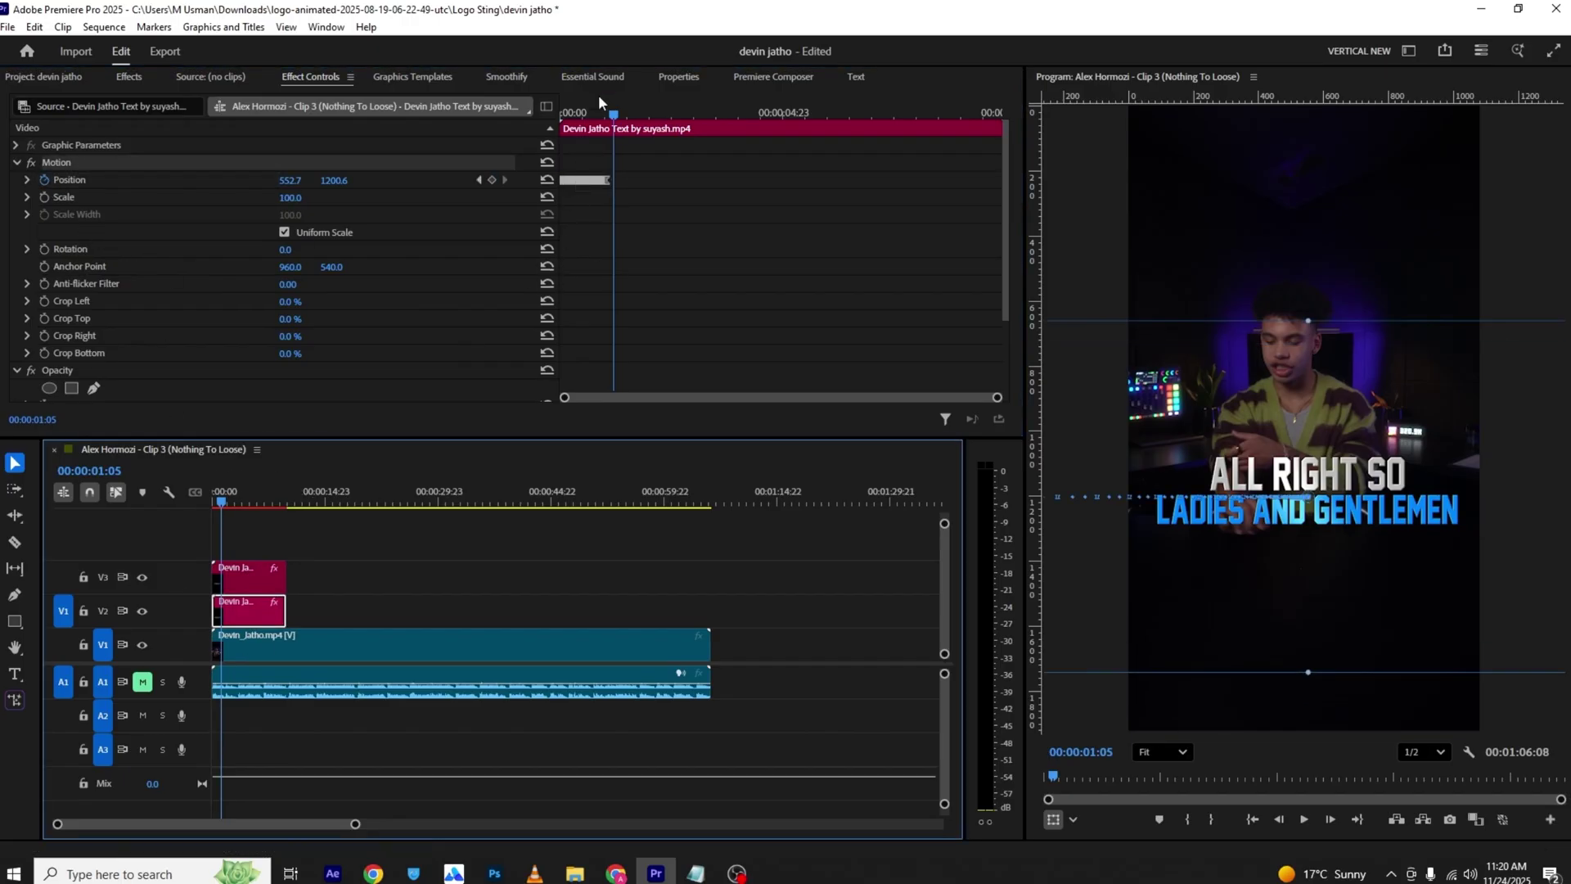
drag(614, 114, 608, 114)
click(250, 581)
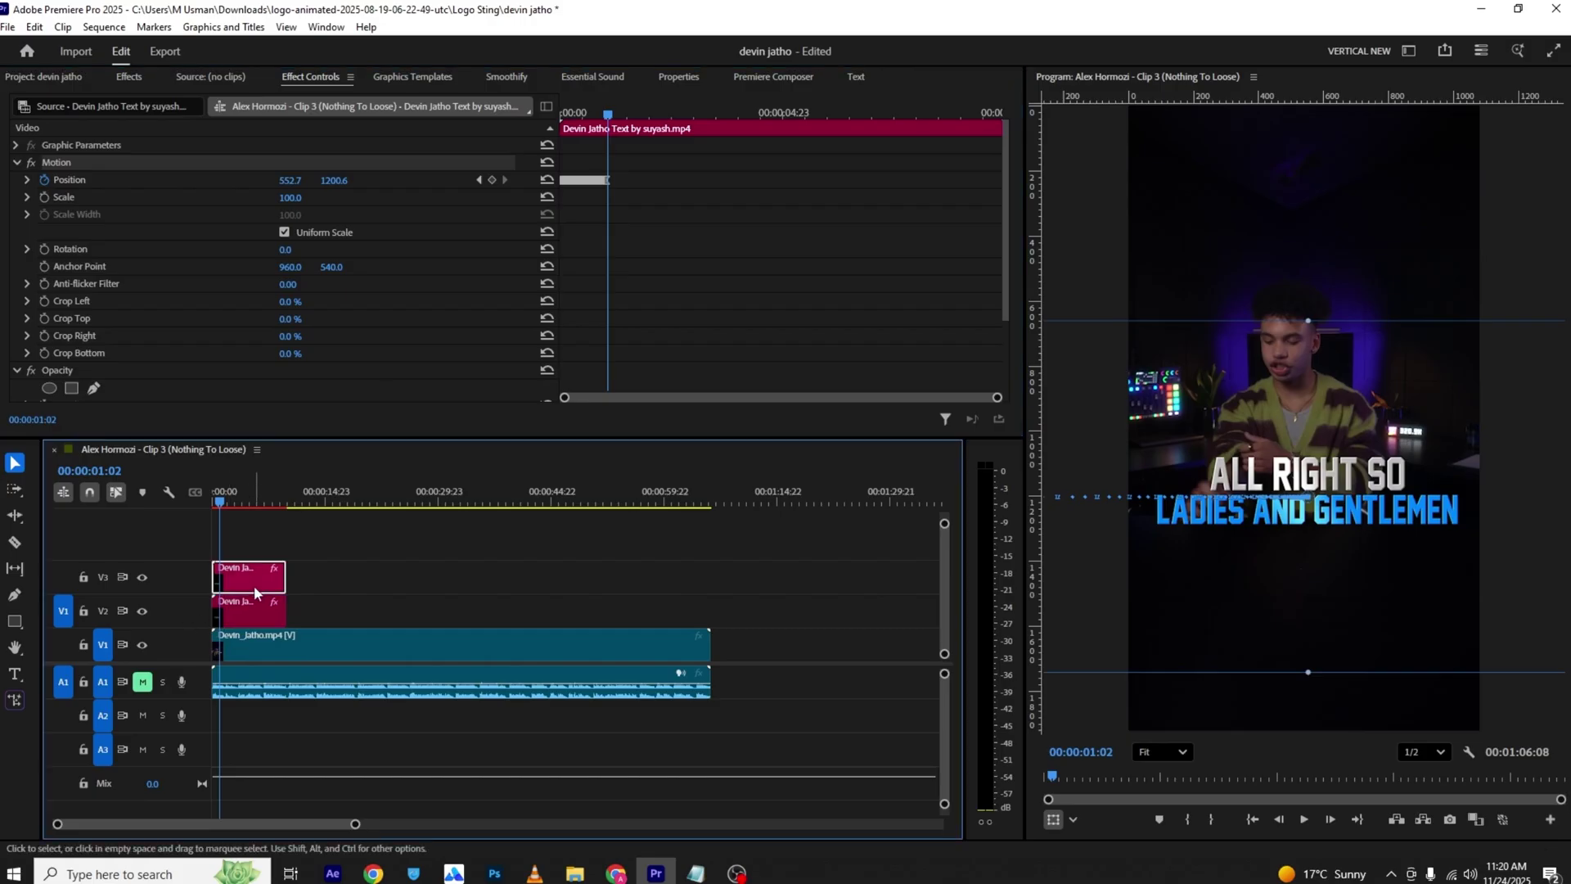
drag(586, 112, 537, 112)
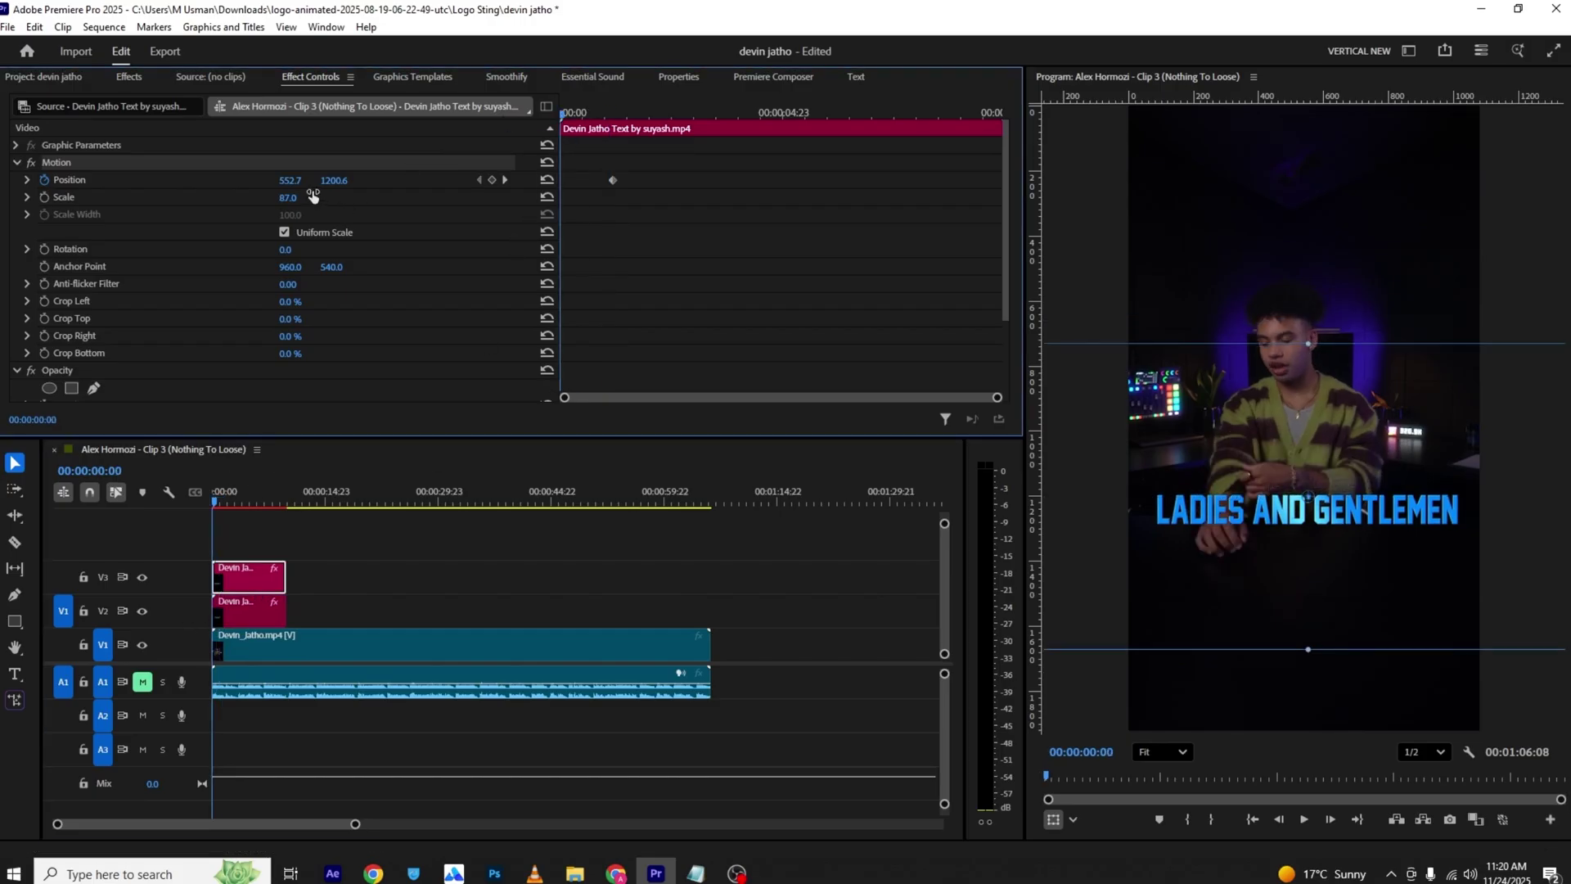
mouse_move(290, 180)
mouse_down()
mouse_move(458, 180)
mouse_move(297, 178)
mouse_up()
key(ctrl+s)
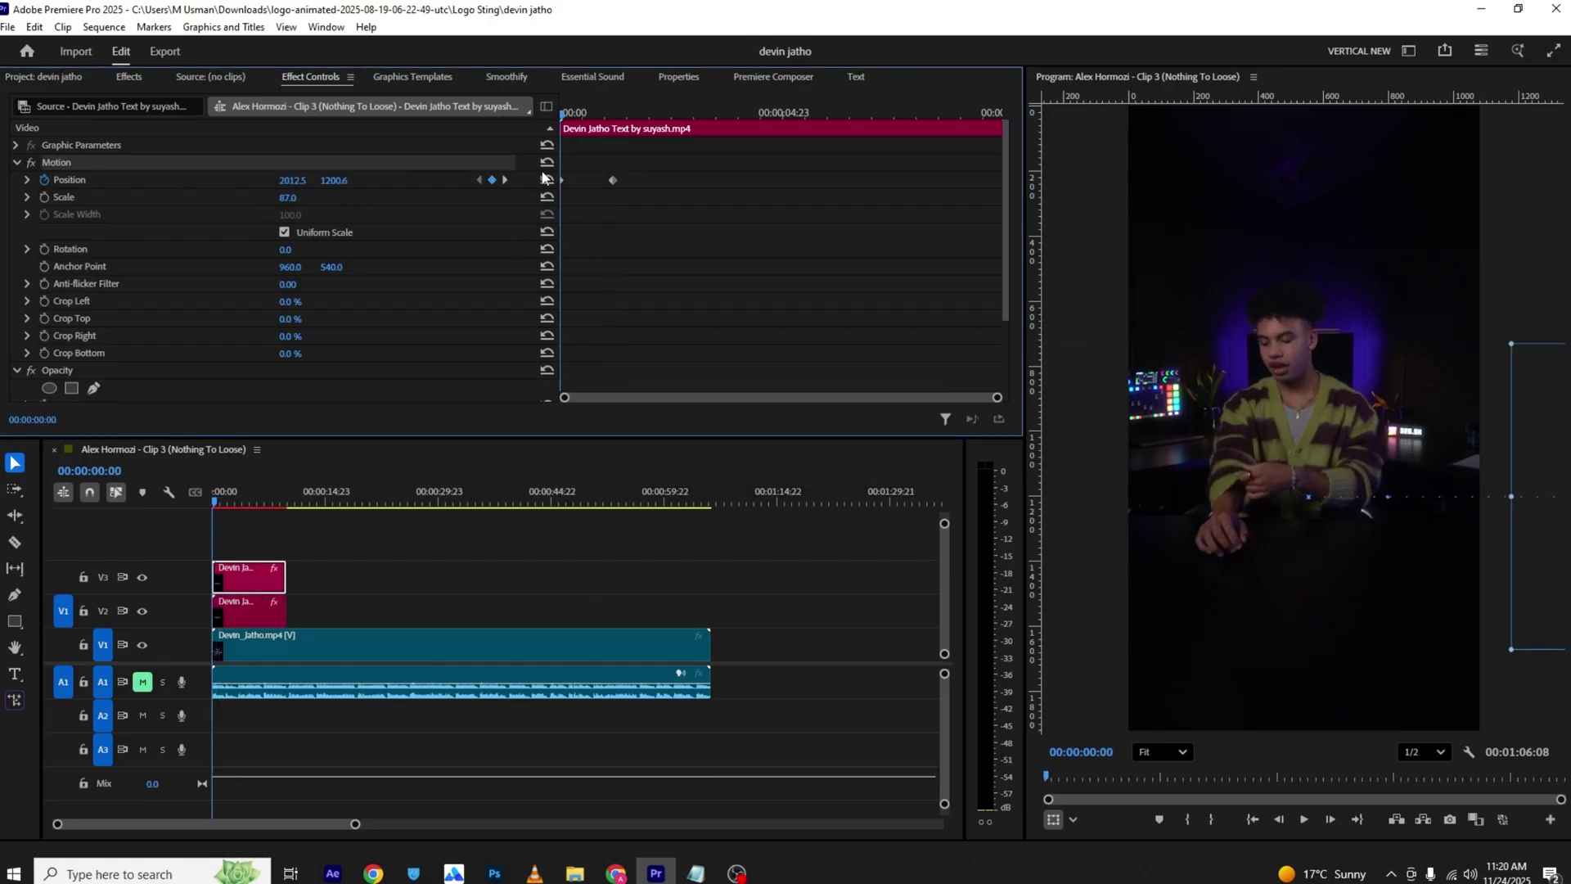
key(space)
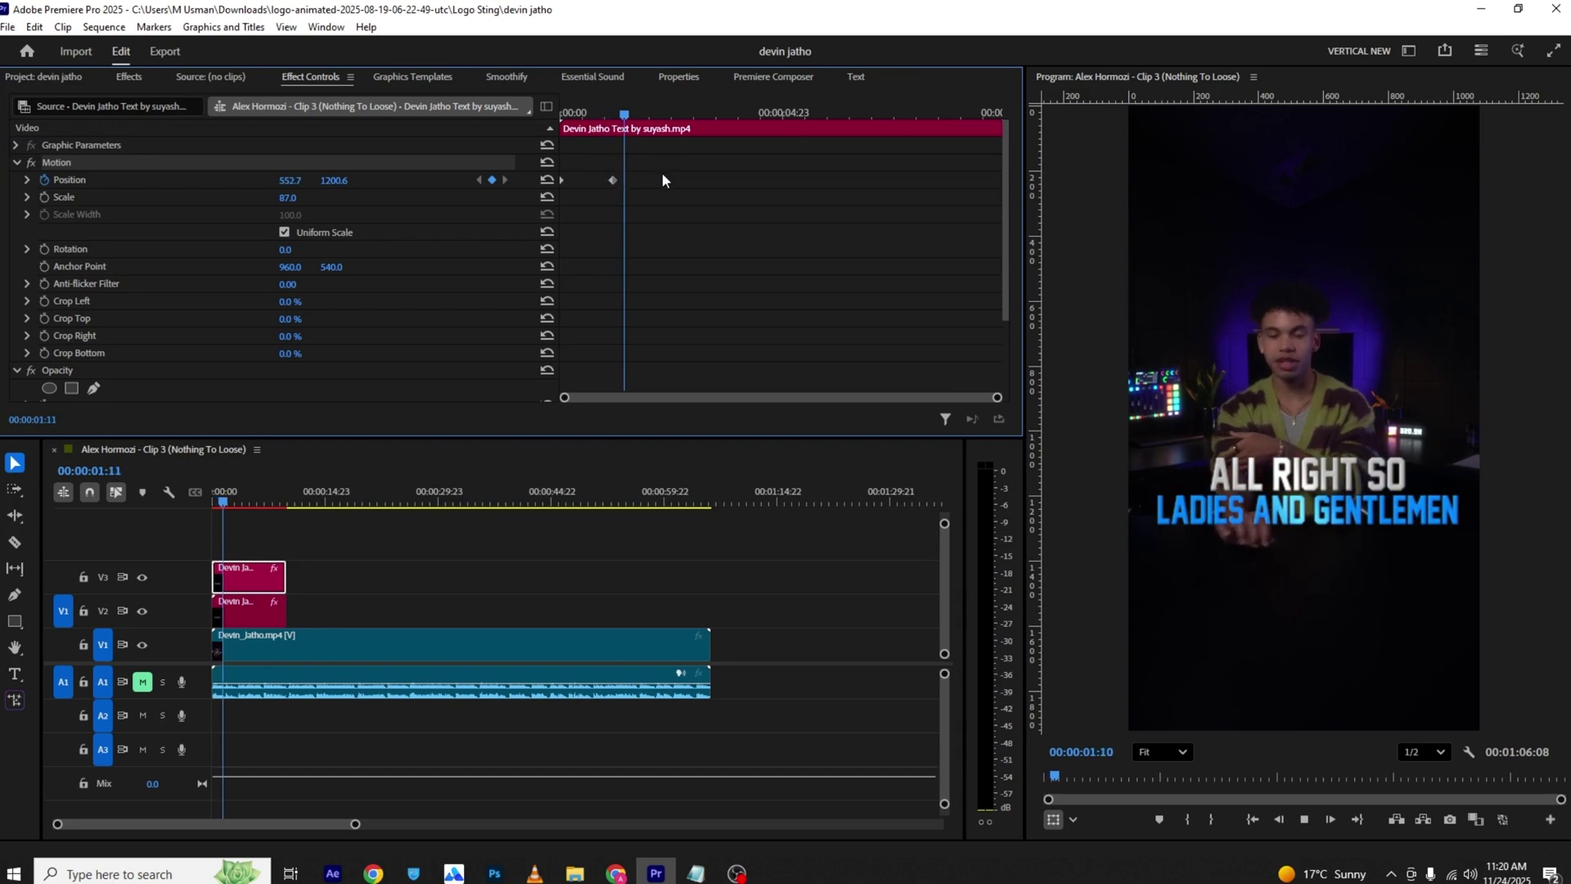
Step: Smooth the temporal interpolation of both position keyframes on the V3 caption
drag(633, 176, 544, 187)
right_click(612, 179)
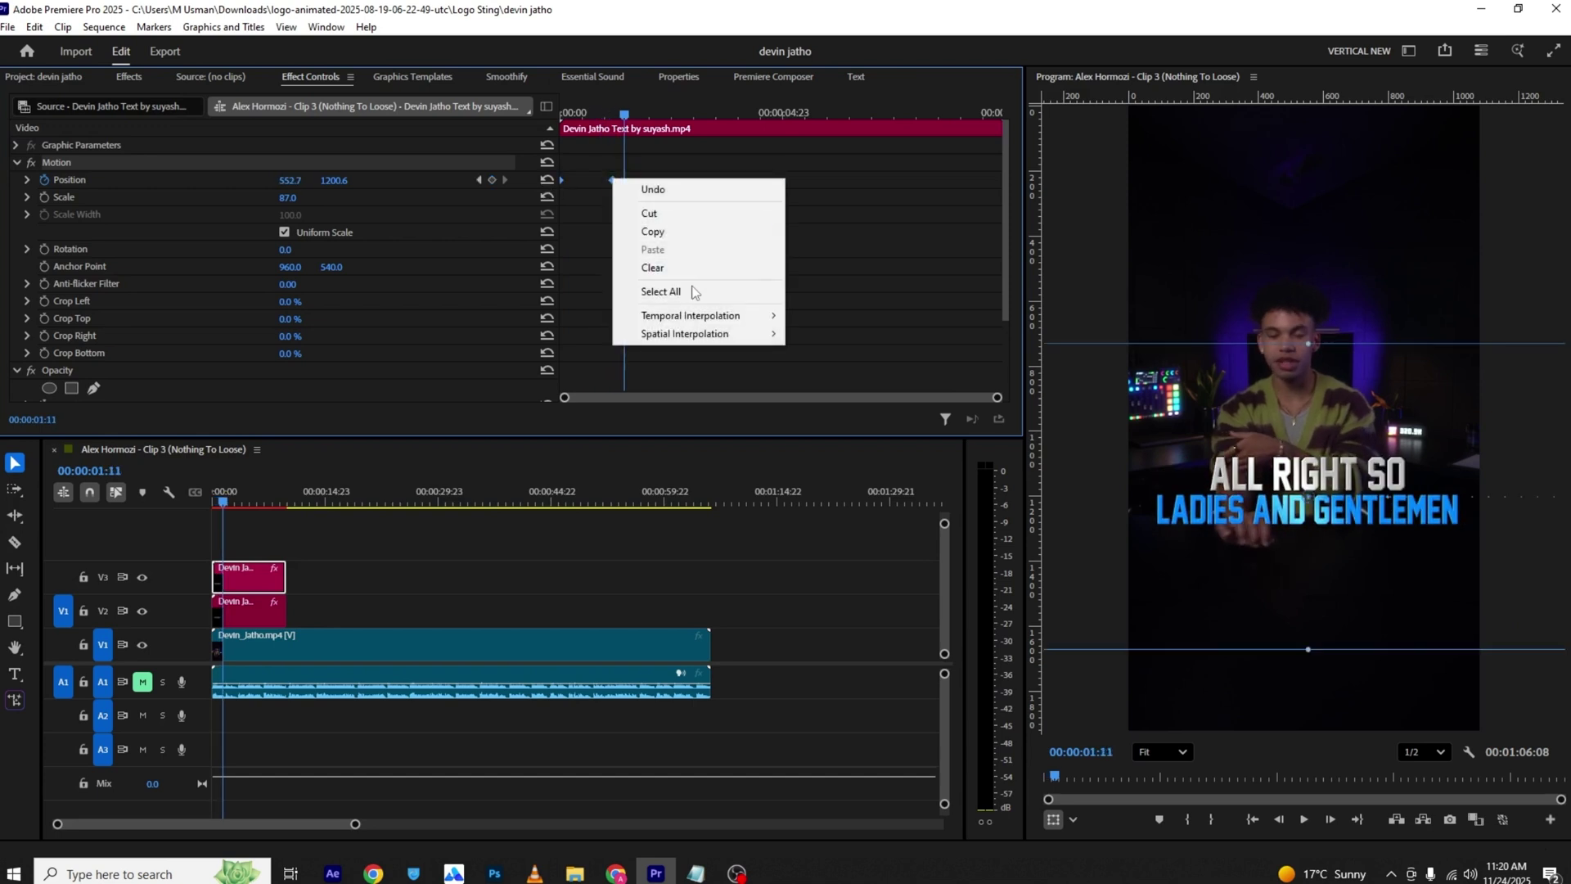
mouse_move(701, 311)
click(855, 418)
Step: Reshape the Smoothify curve into a fast-start ease-out with a vertical start handle and apply it to the V3 caption's position keyframes
click(582, 109)
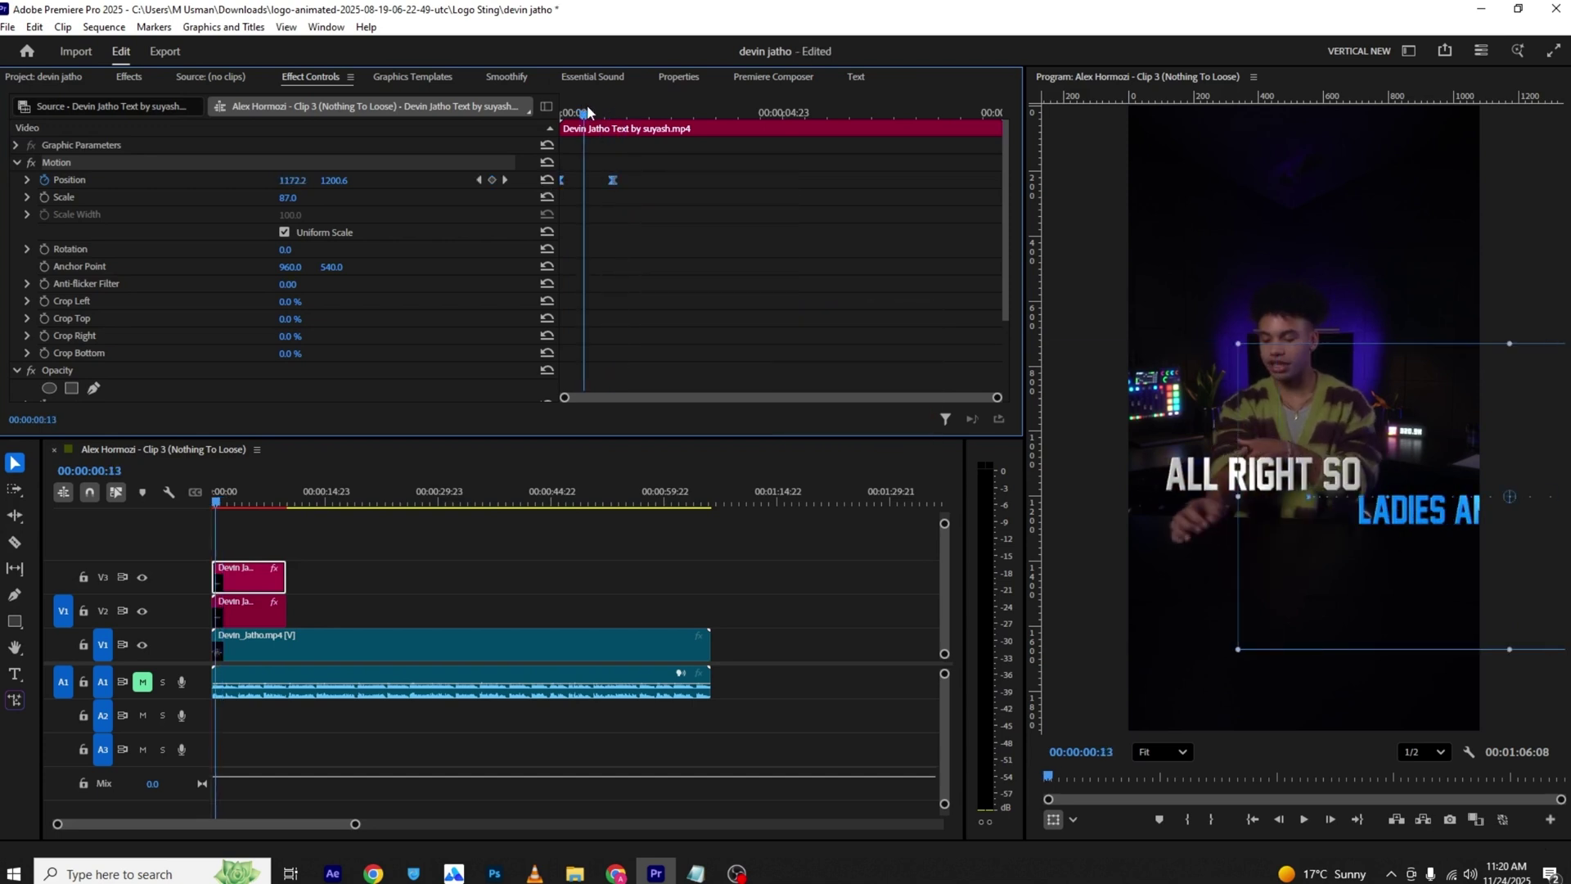
click(520, 77)
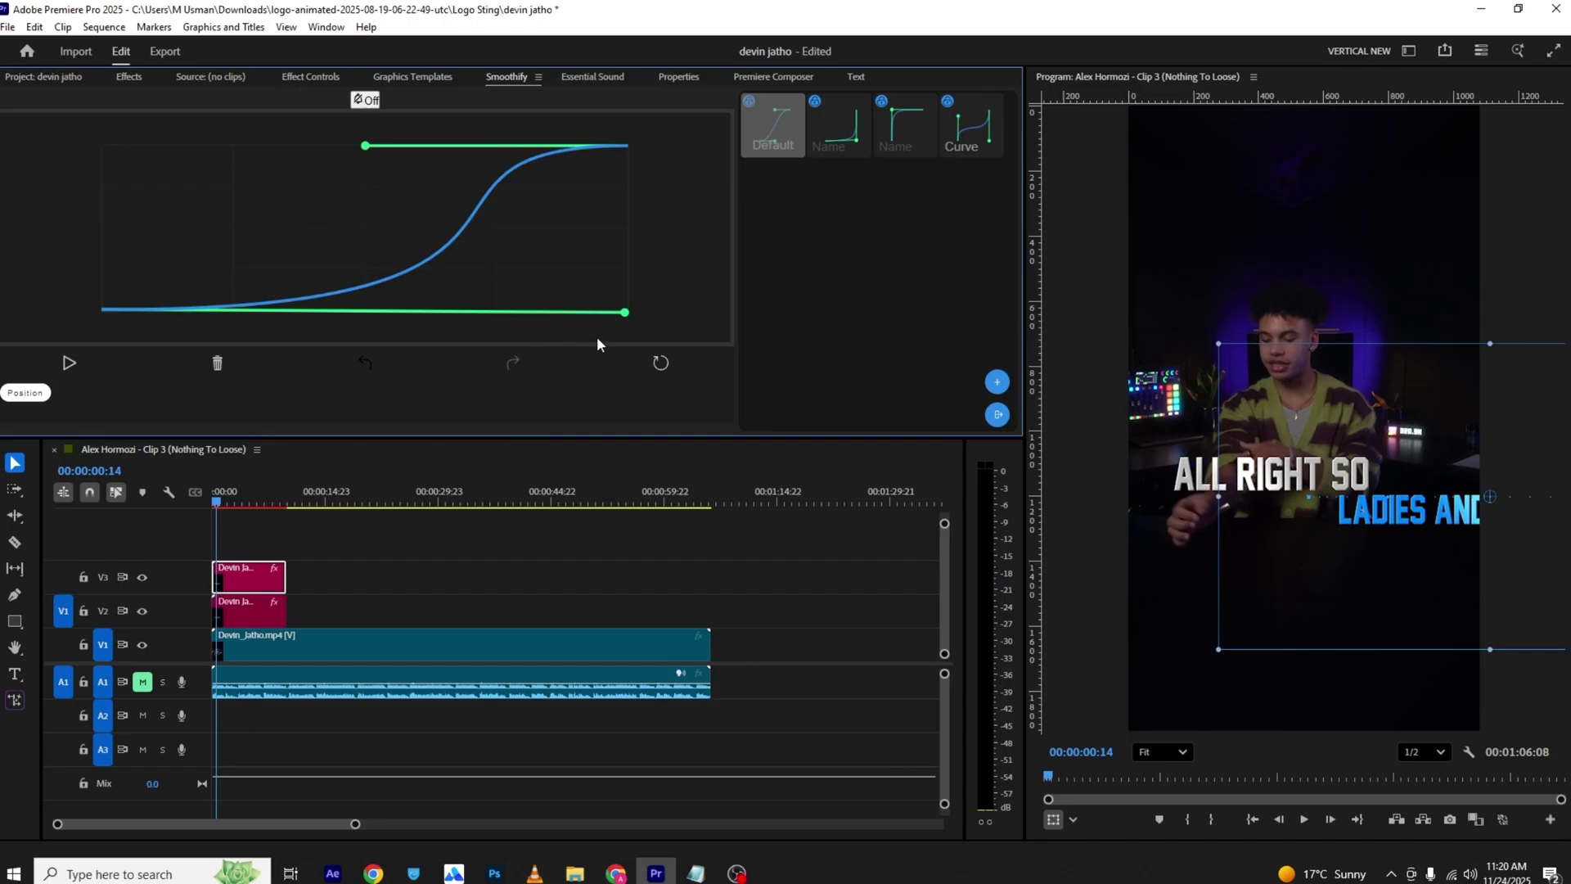
drag(623, 313, 109, 180)
click(296, 77)
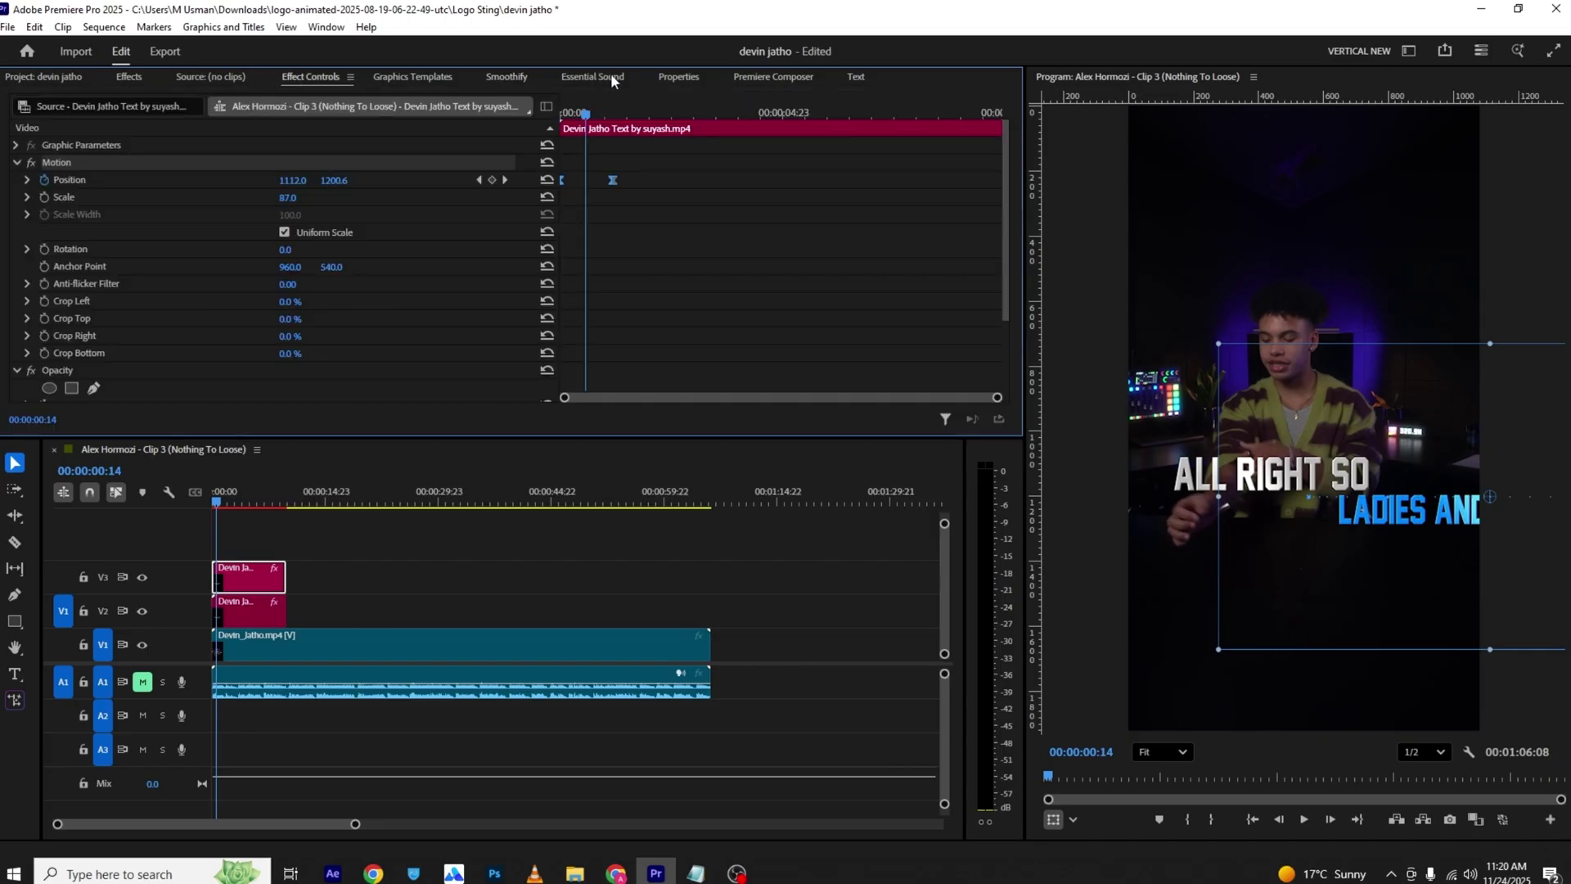
click(524, 82)
click(70, 363)
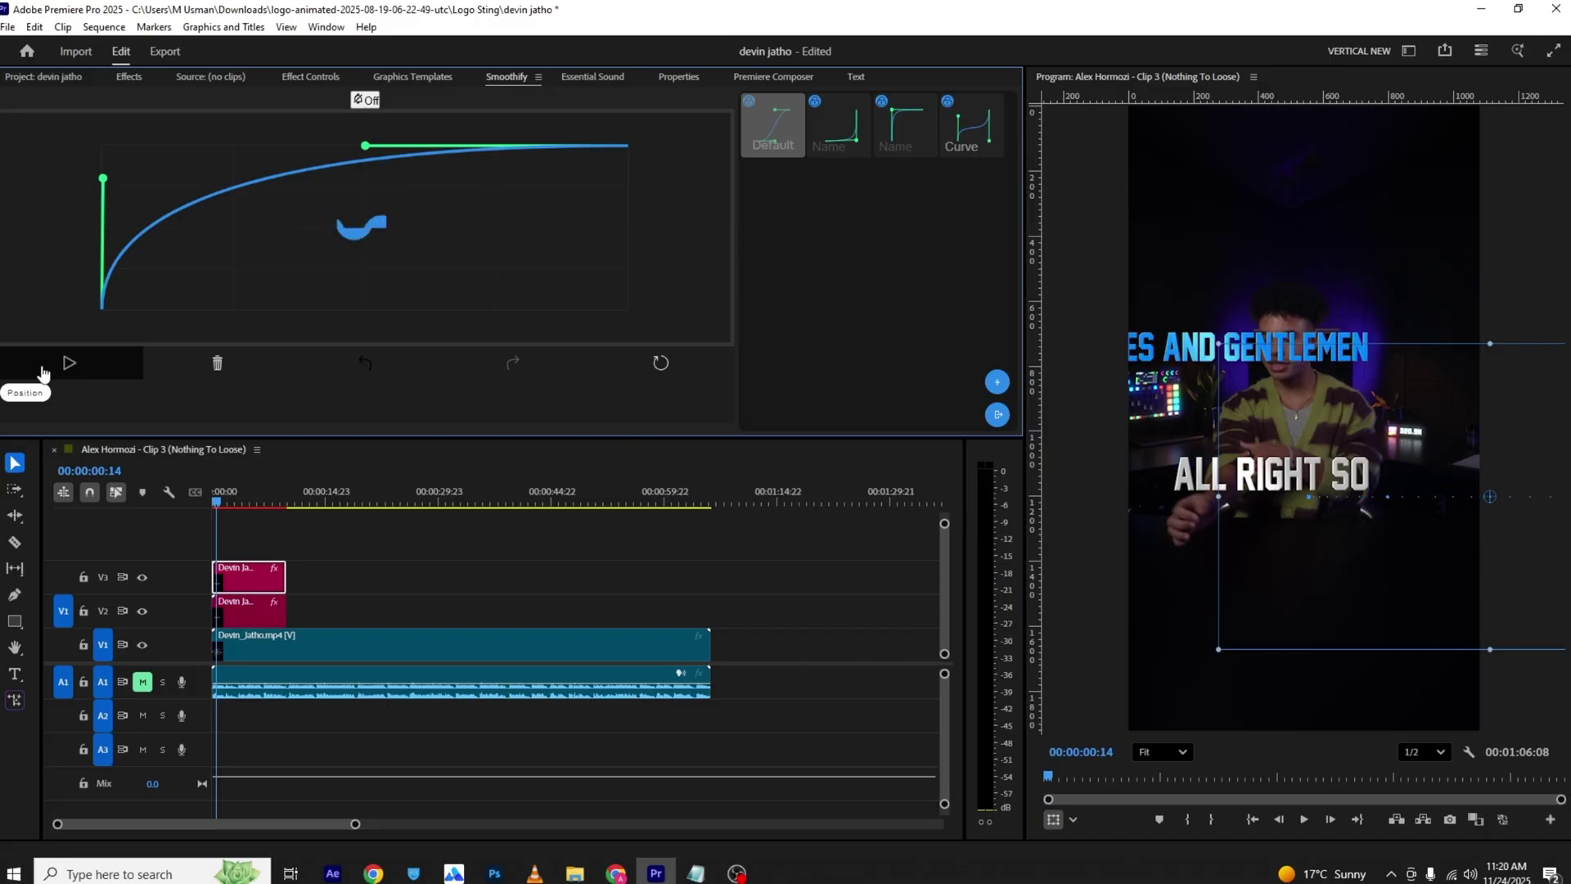
Step: Play both caption slide-ins from the beginning of the sequence and save the project
click(200, 492)
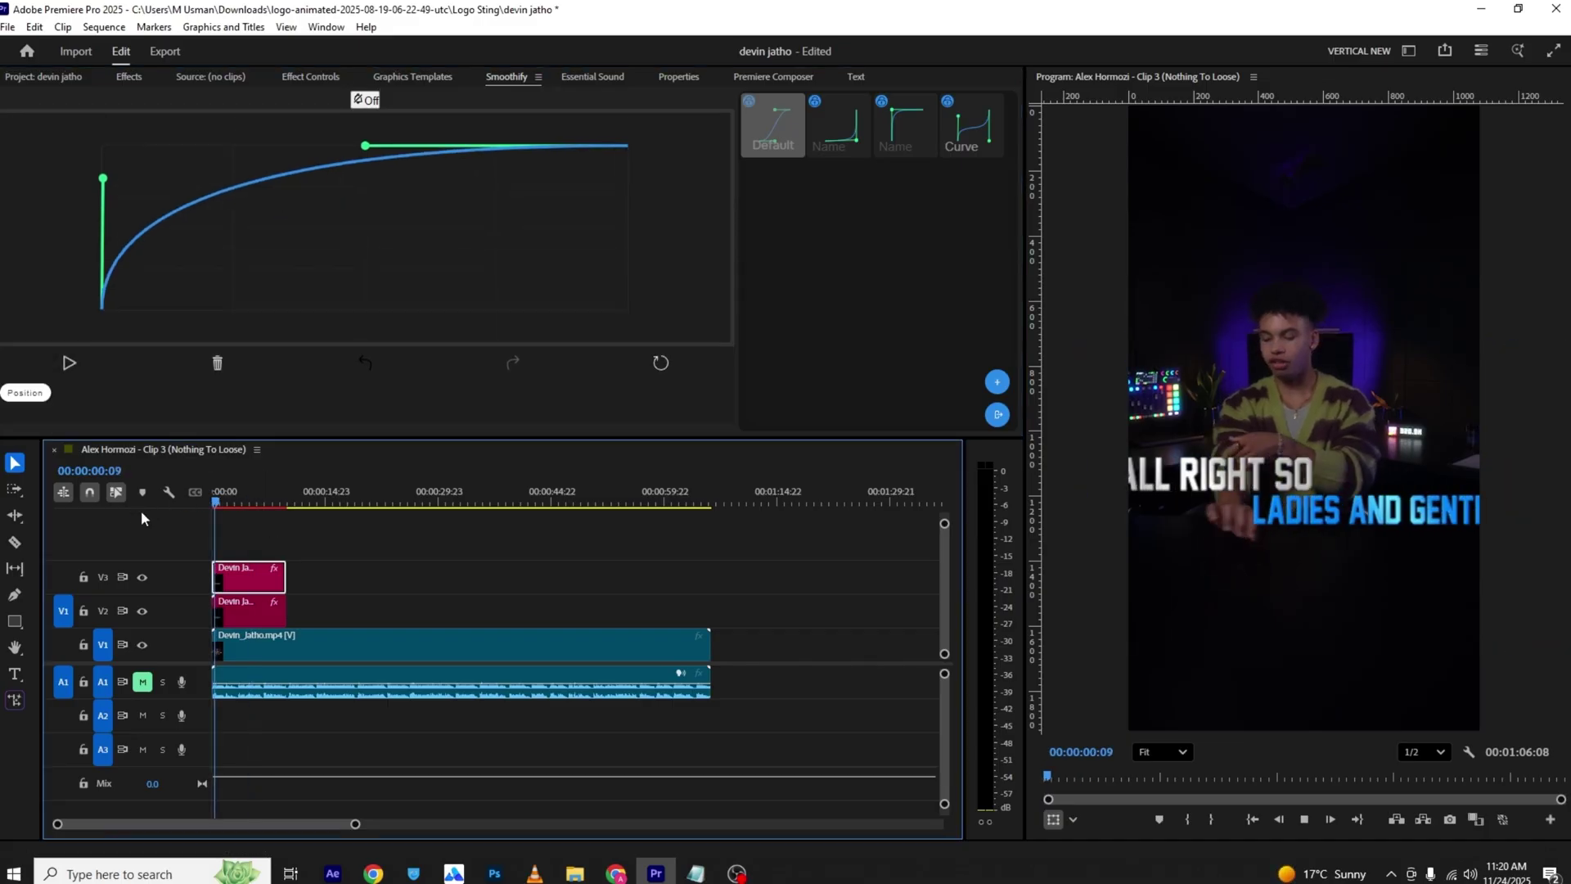
key(space)
key(space)
key(ctrl+s)
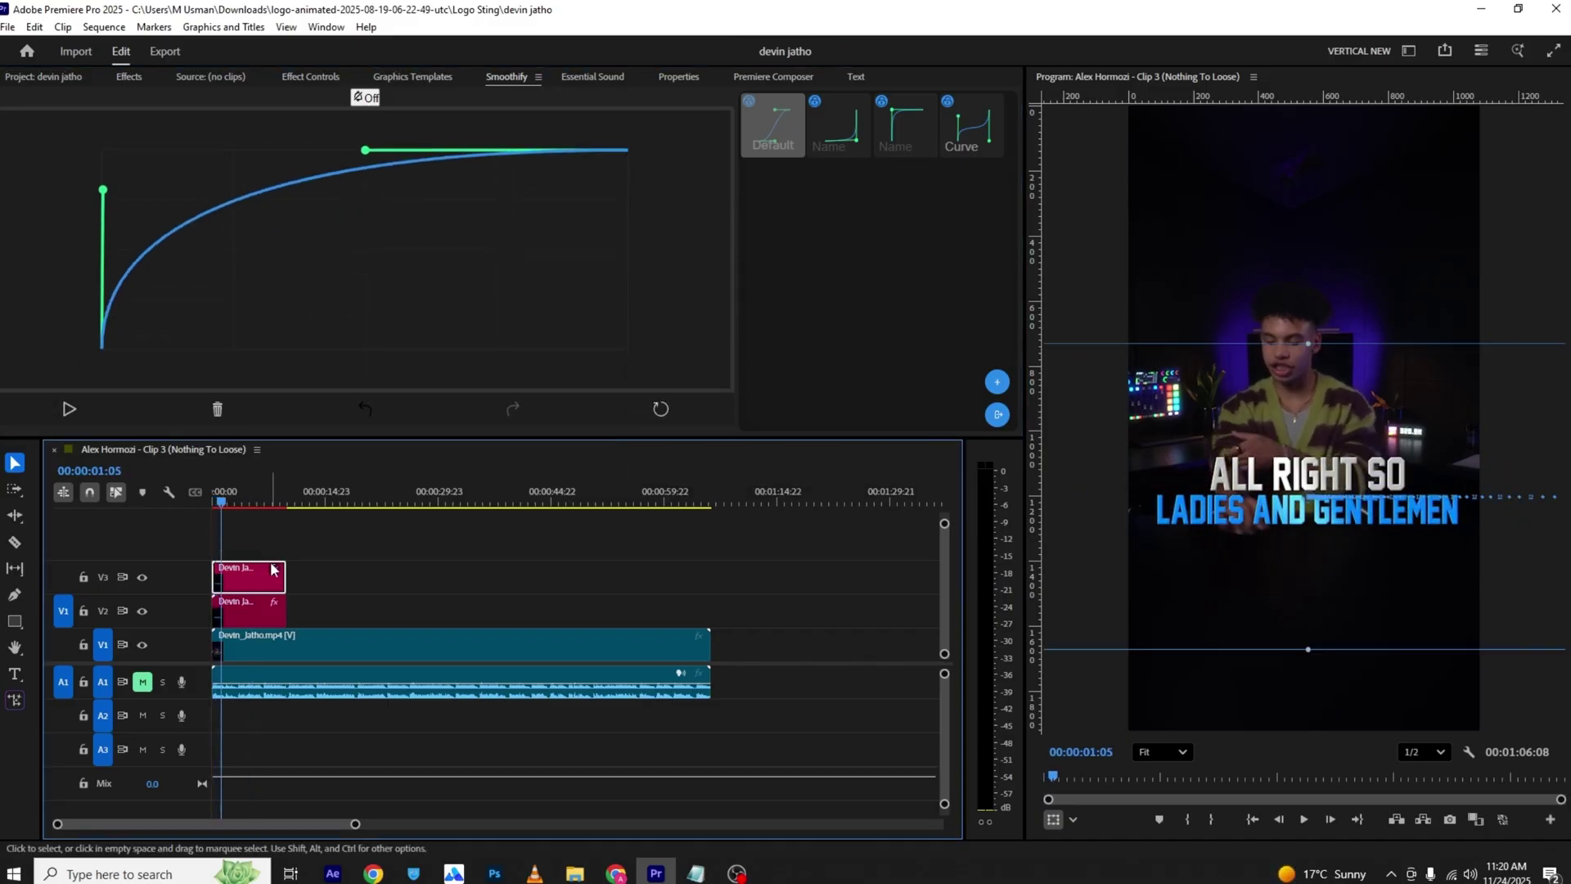
Step: Duplicate the V2 and V3 caption clips and place the copies directly after the originals on the same tracks
click(271, 536)
drag(221, 498, 260, 494)
click(266, 497)
drag(245, 612, 344, 583)
Step: Switch to the transcript in Notepad and select the phrase "welcome to Nexus" for the next caption
click(695, 873)
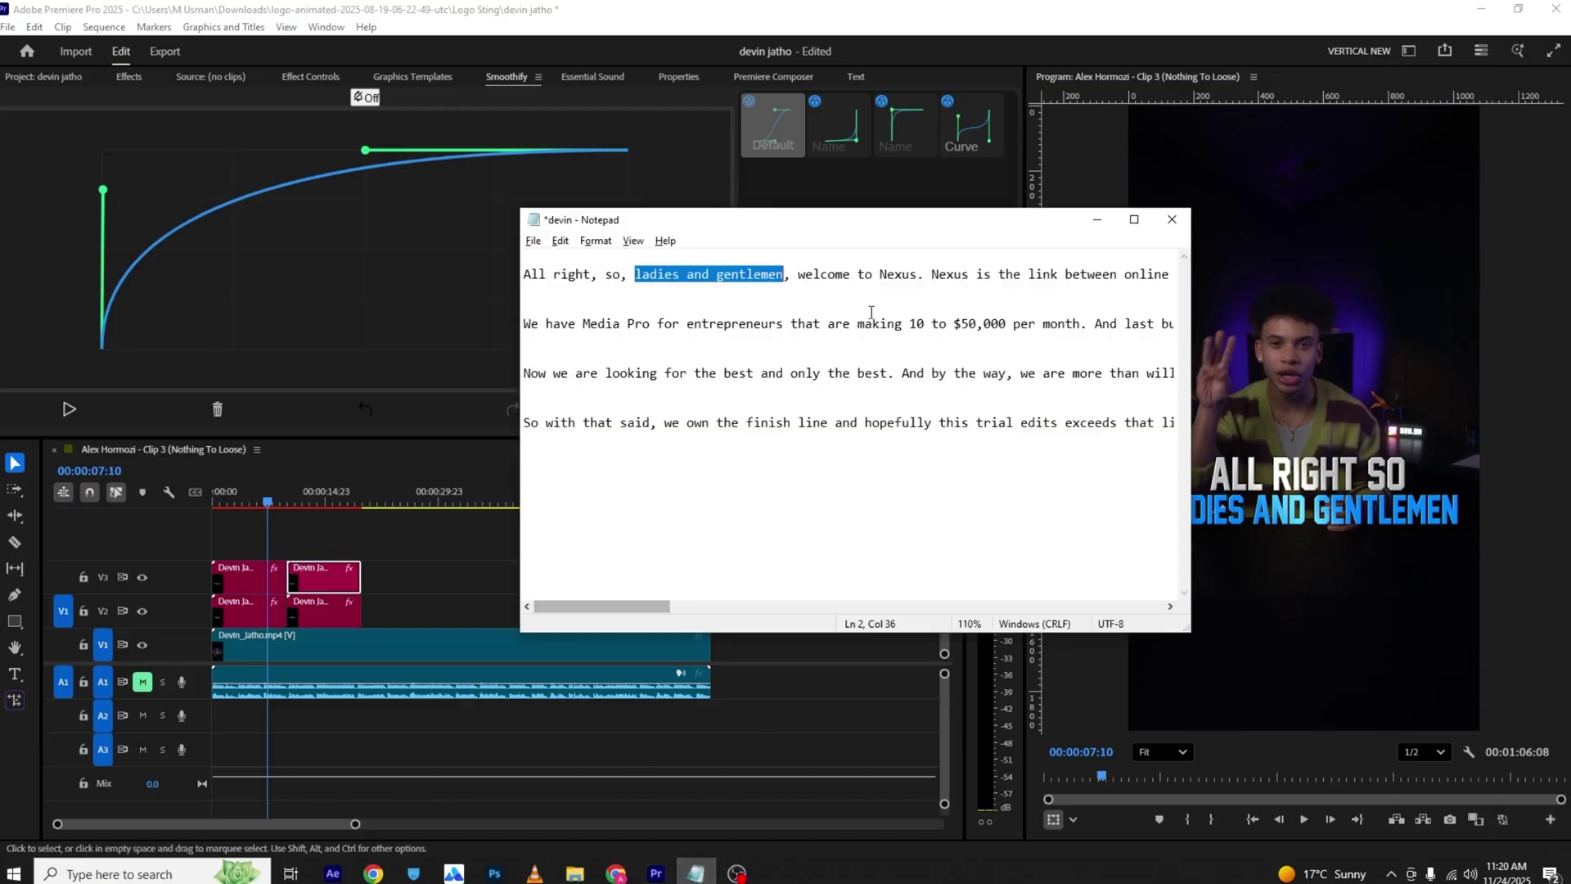
drag(801, 276, 913, 280)
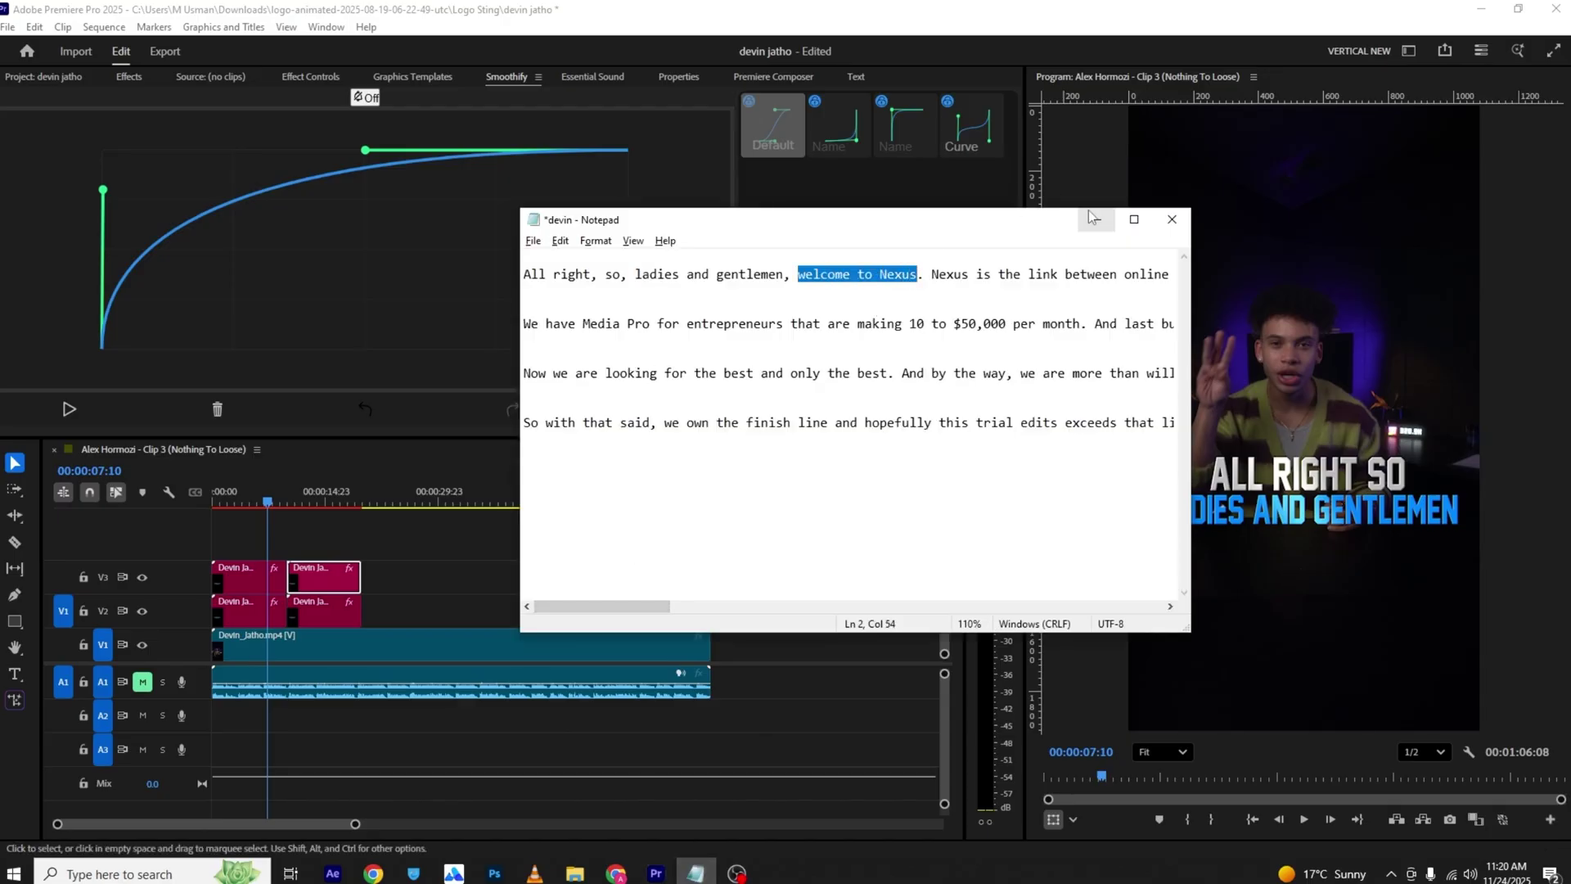
Step: Move the duplicated V3 caption further along V2 and replace the second V2 caption's text with "welcome to Nexus"
click(411, 552)
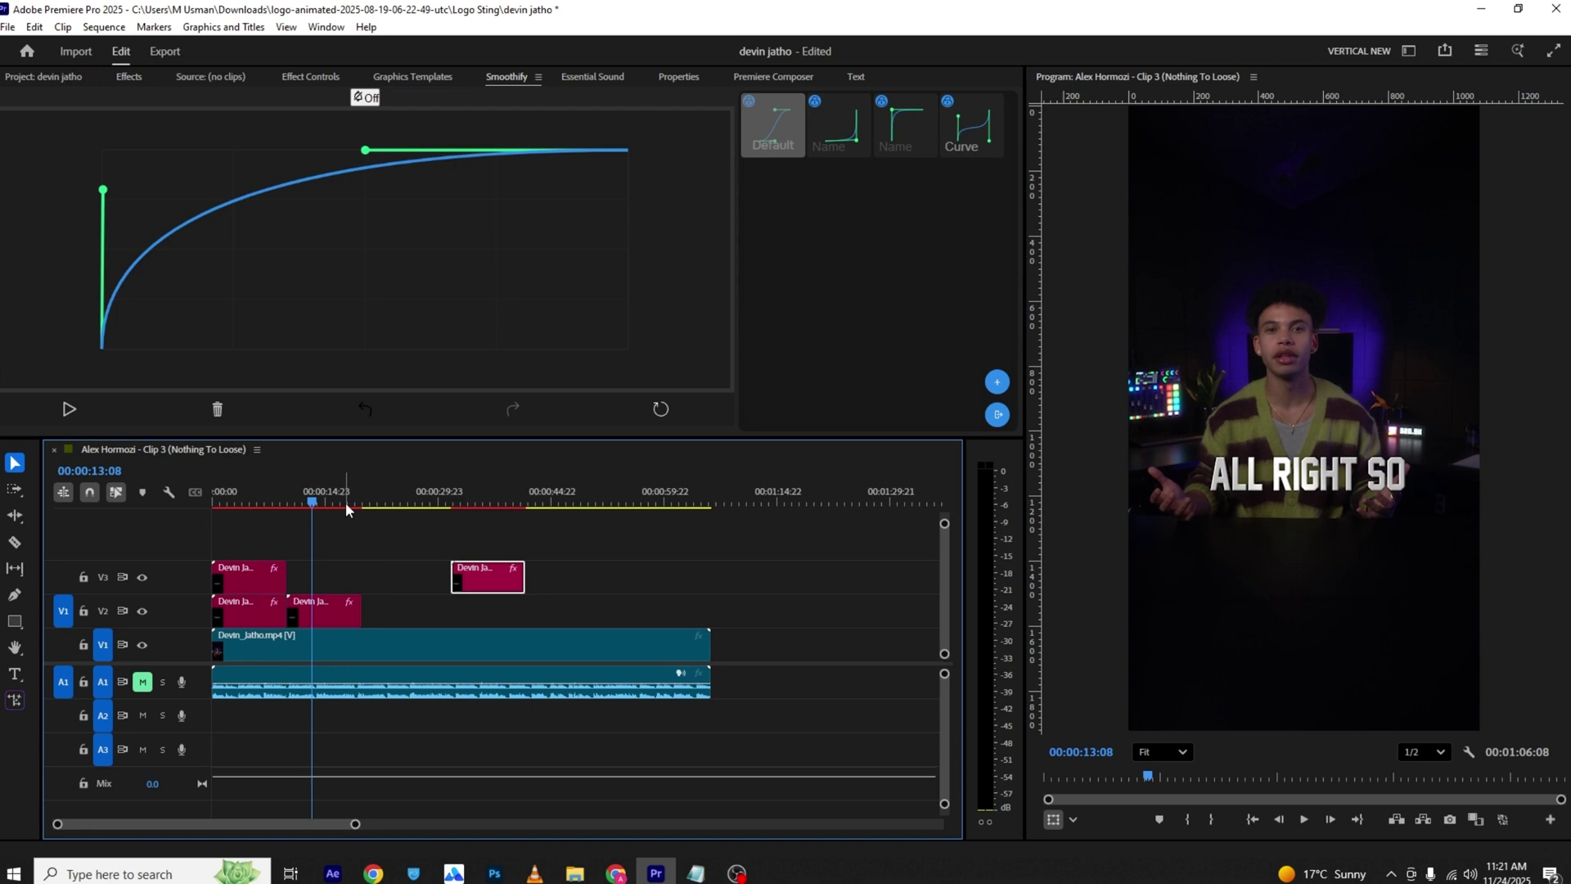
mouse_move(333, 606)
mouse_down()
mouse_move(523, 607)
mouse_move(327, 568)
mouse_move(324, 610)
mouse_up()
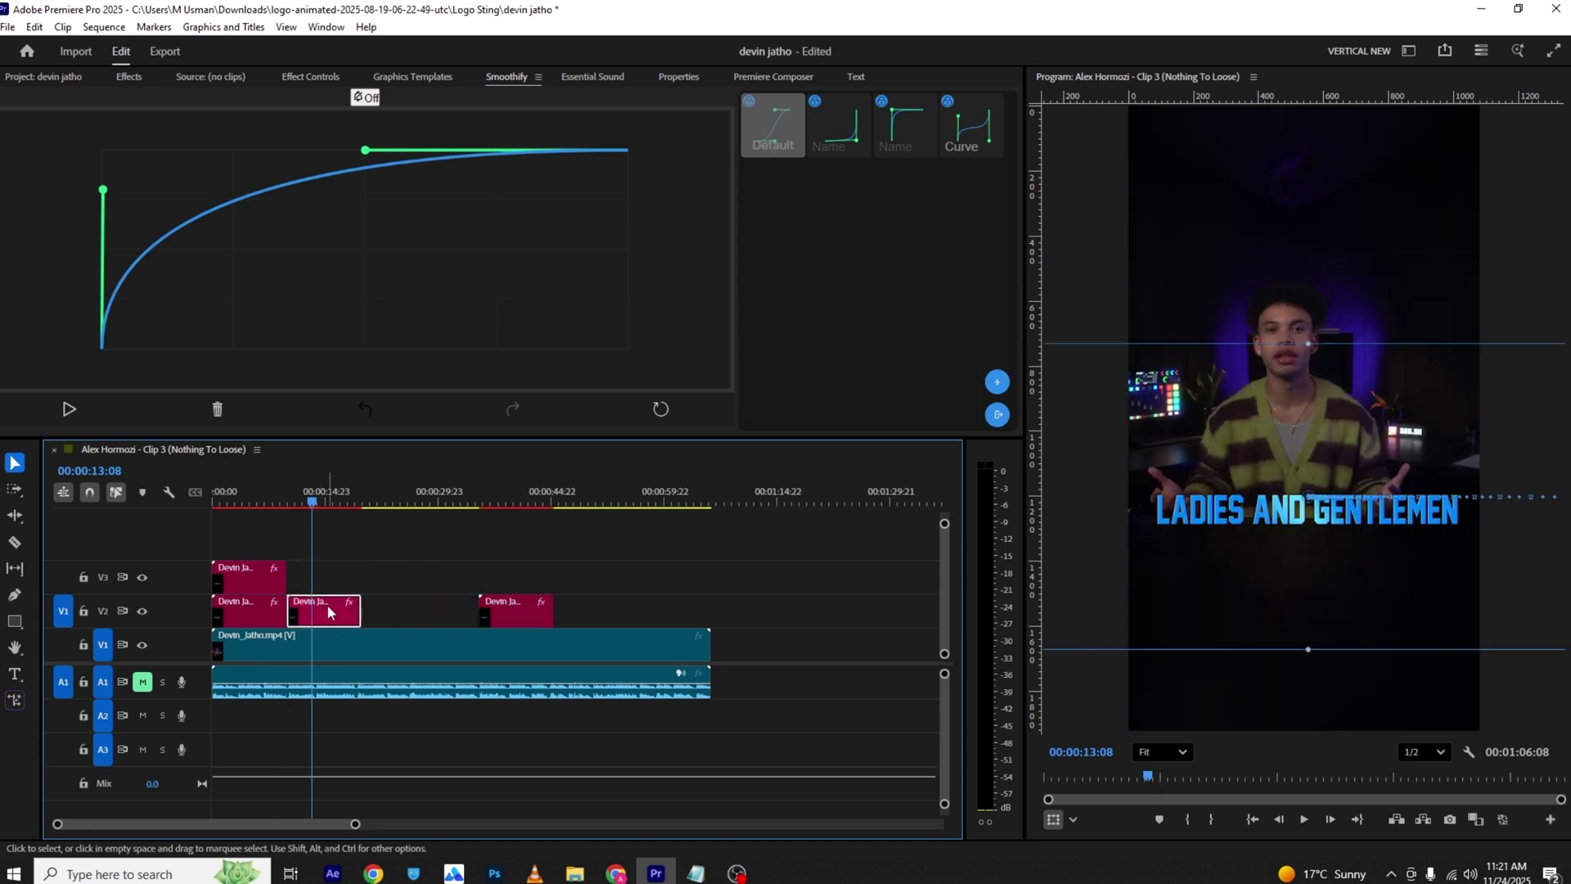
click(676, 79)
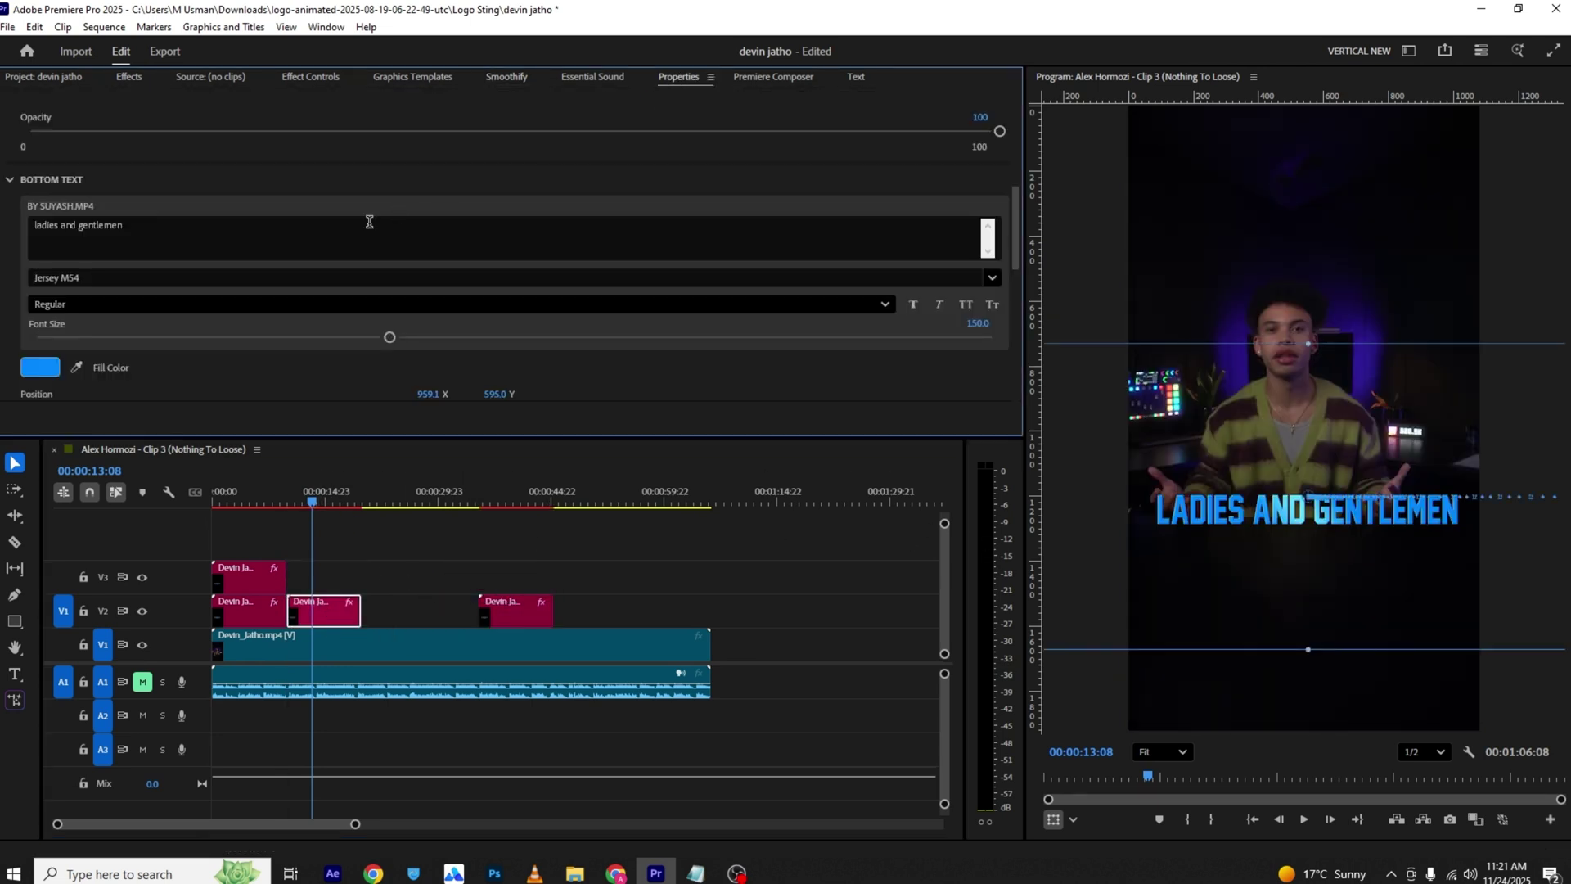
click(317, 245)
text(welcome to Nexus)
click(369, 184)
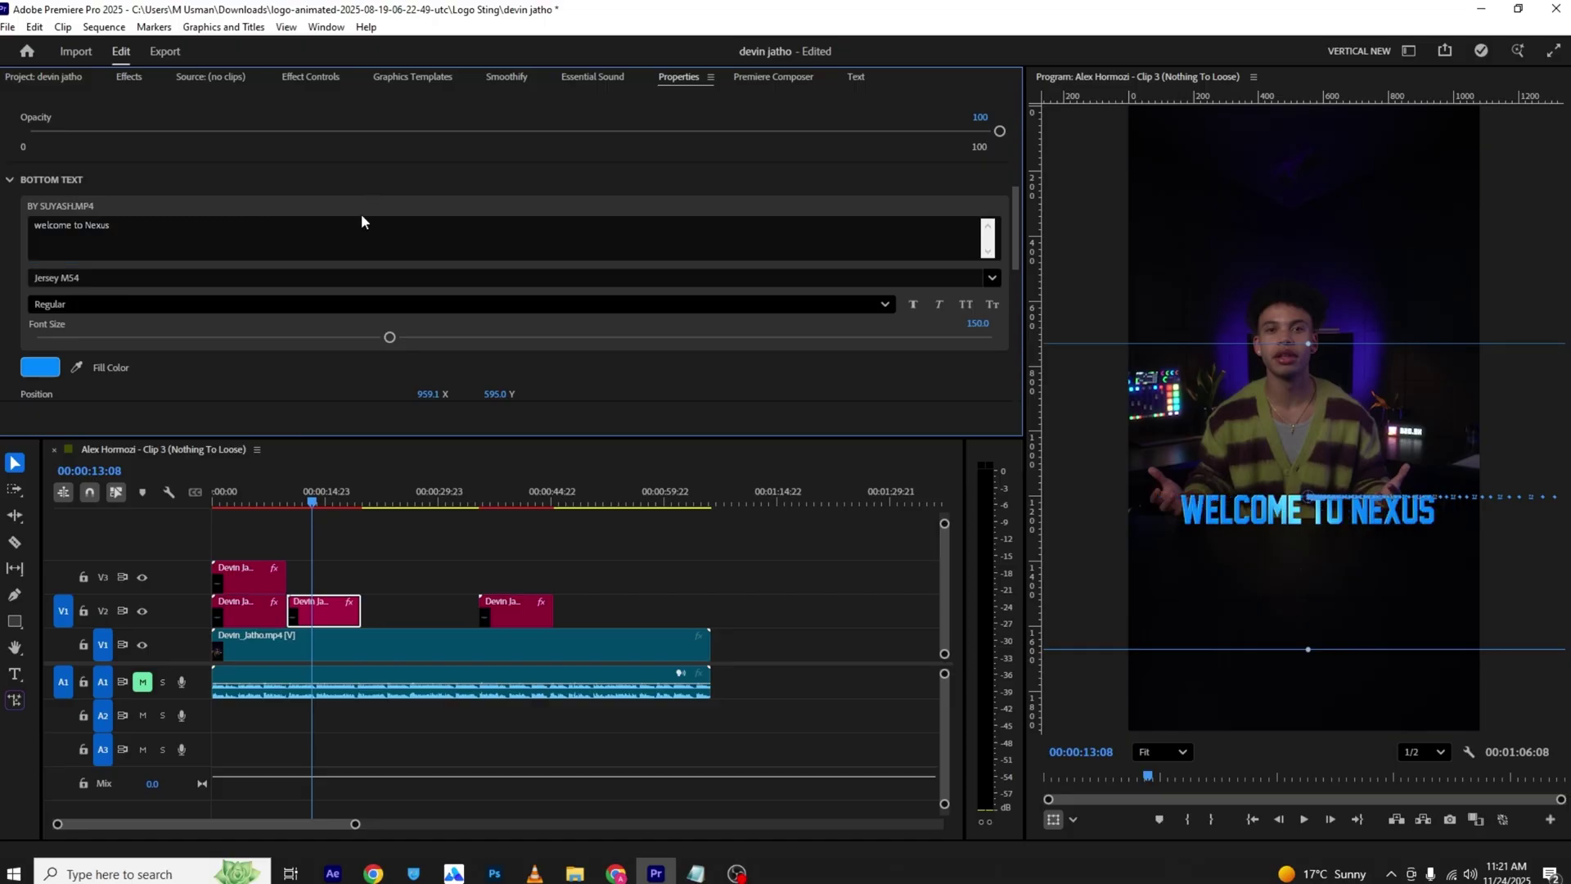
Step: Change the "welcome to Nexus" caption's fill color to orange and undo its accidental nudge in the preview
click(39, 367)
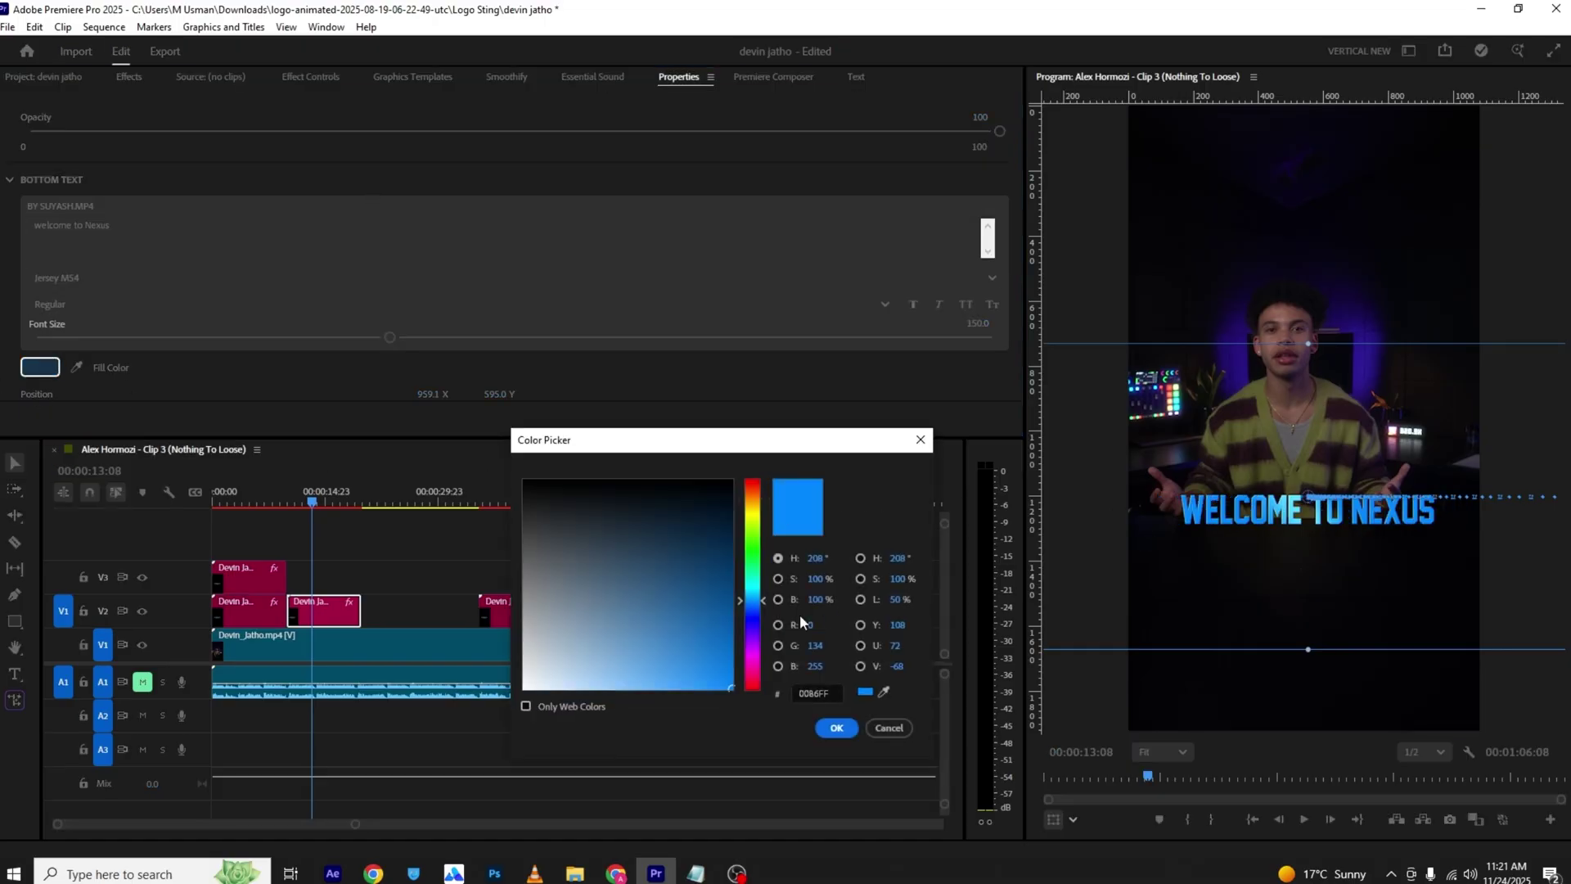
drag(744, 651, 791, 495)
click(843, 726)
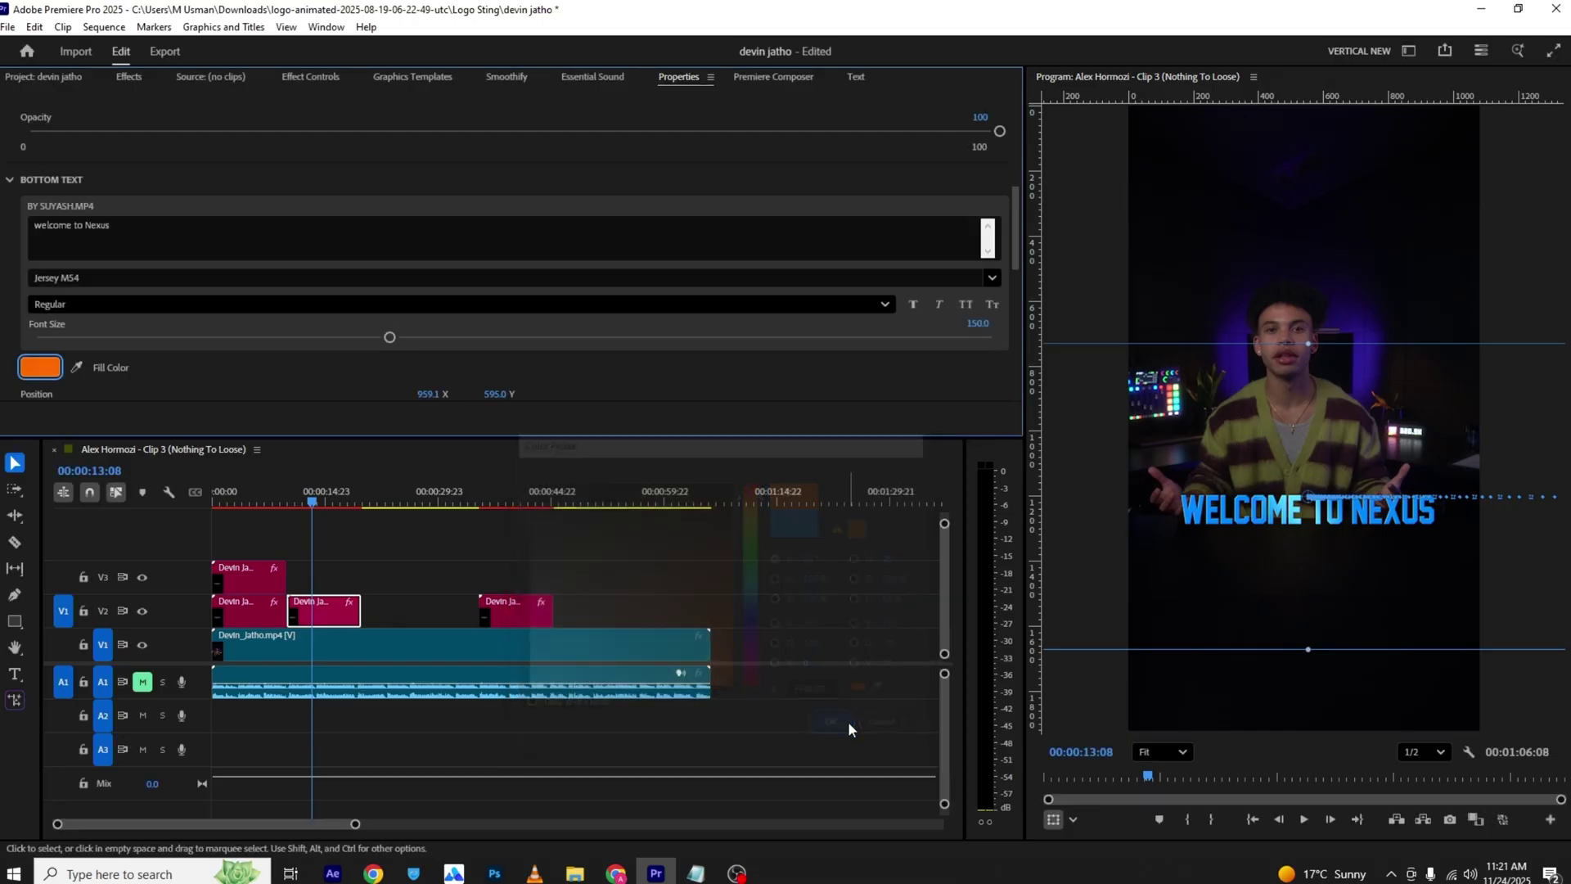
click(1293, 521)
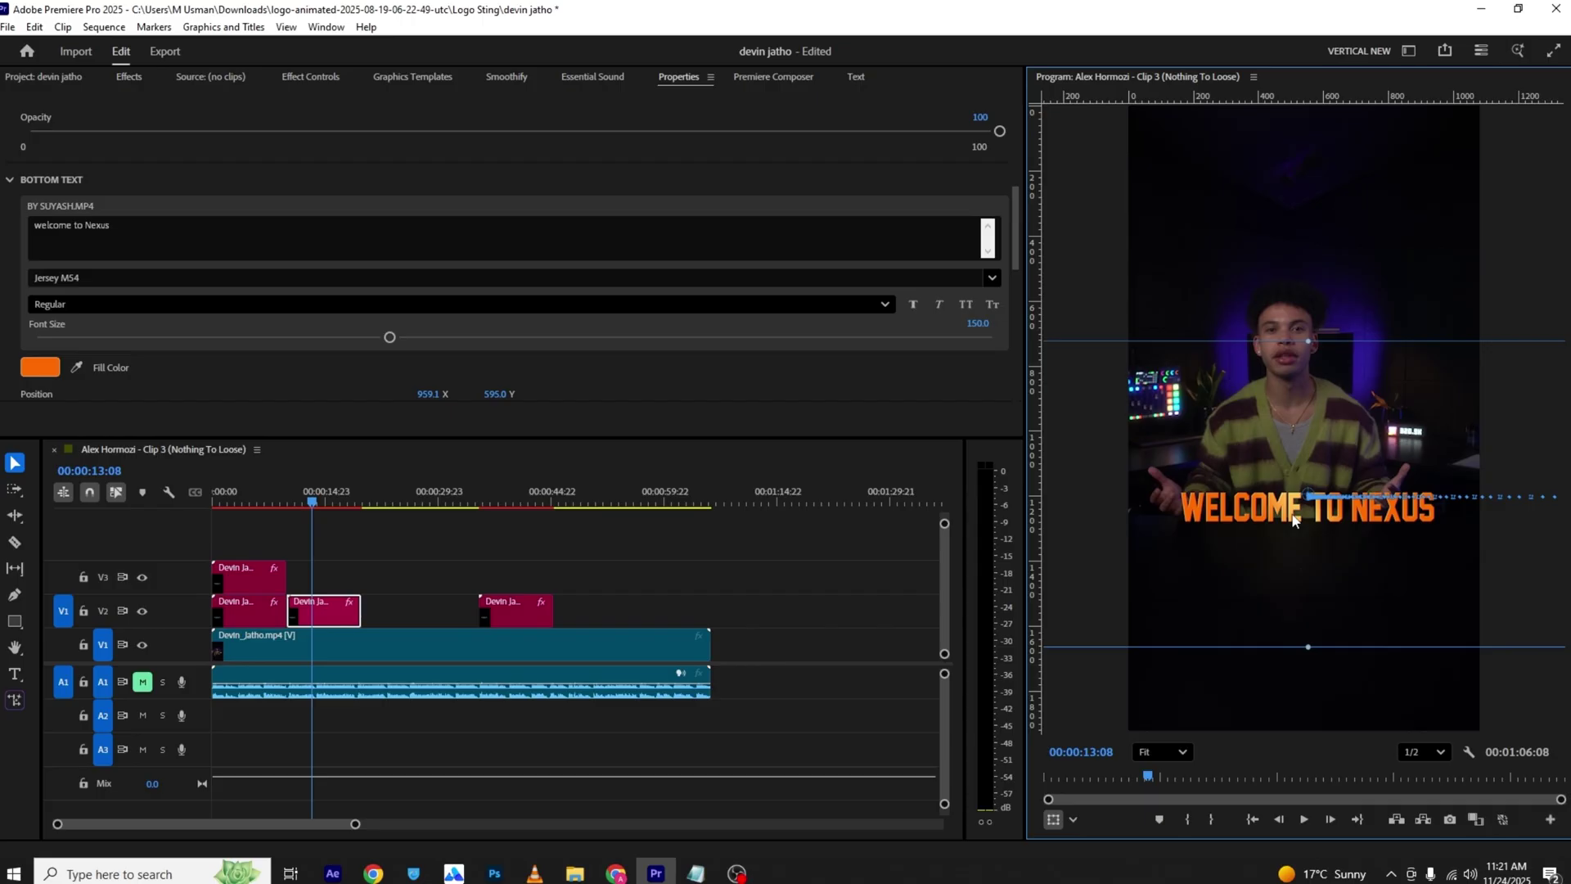
key(ctrl+z)
Step: Remove the orange caption's position keyframes and set its scale to 109 and vertical position to 1090.6
click(284, 77)
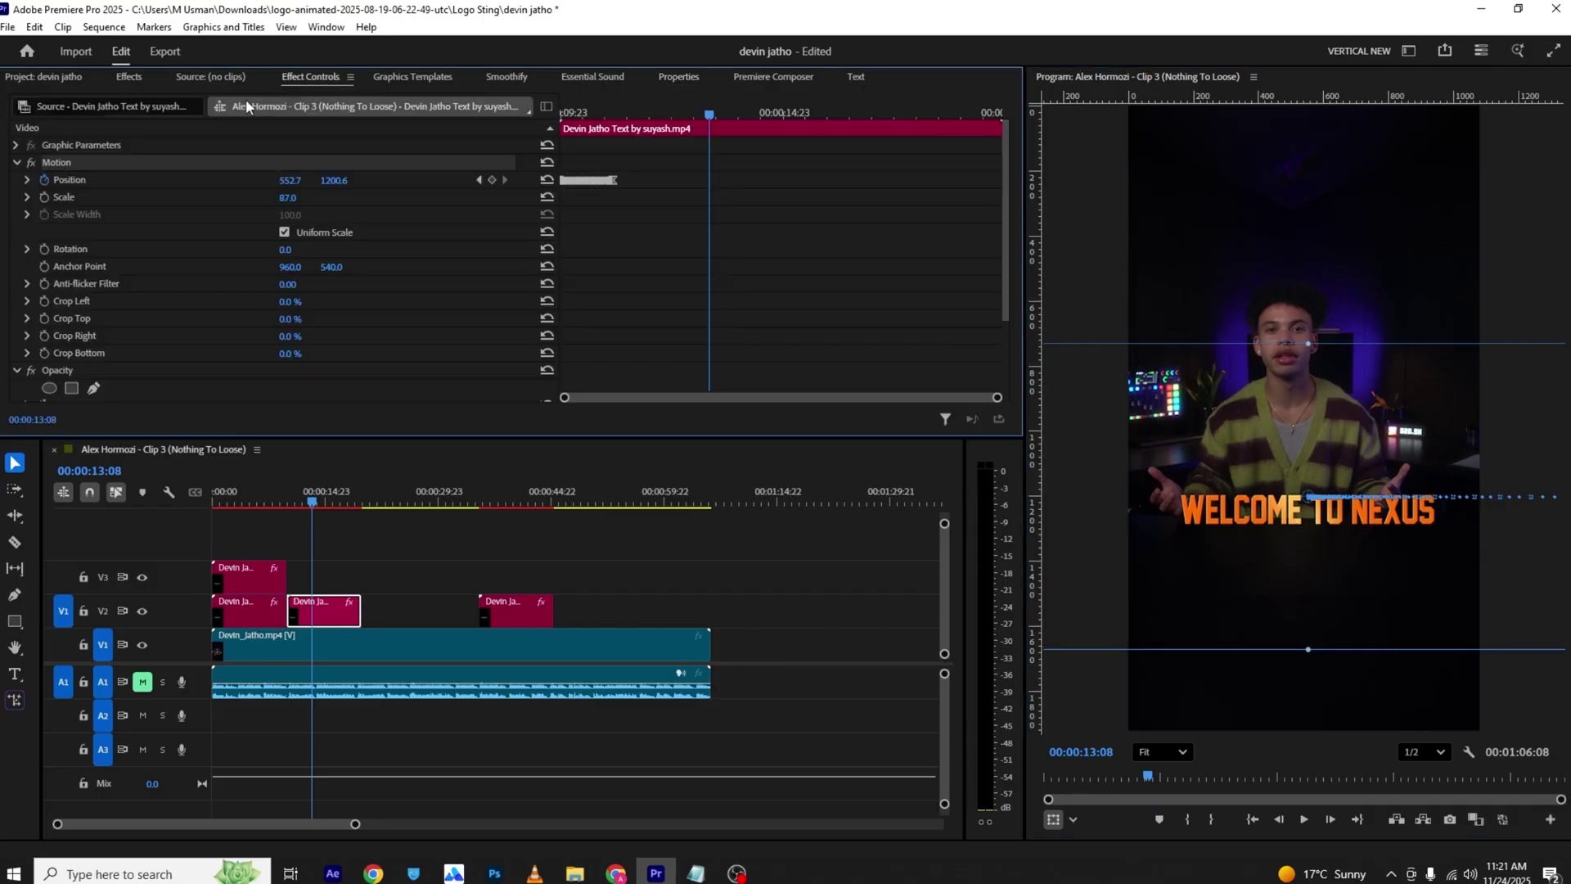
click(45, 179)
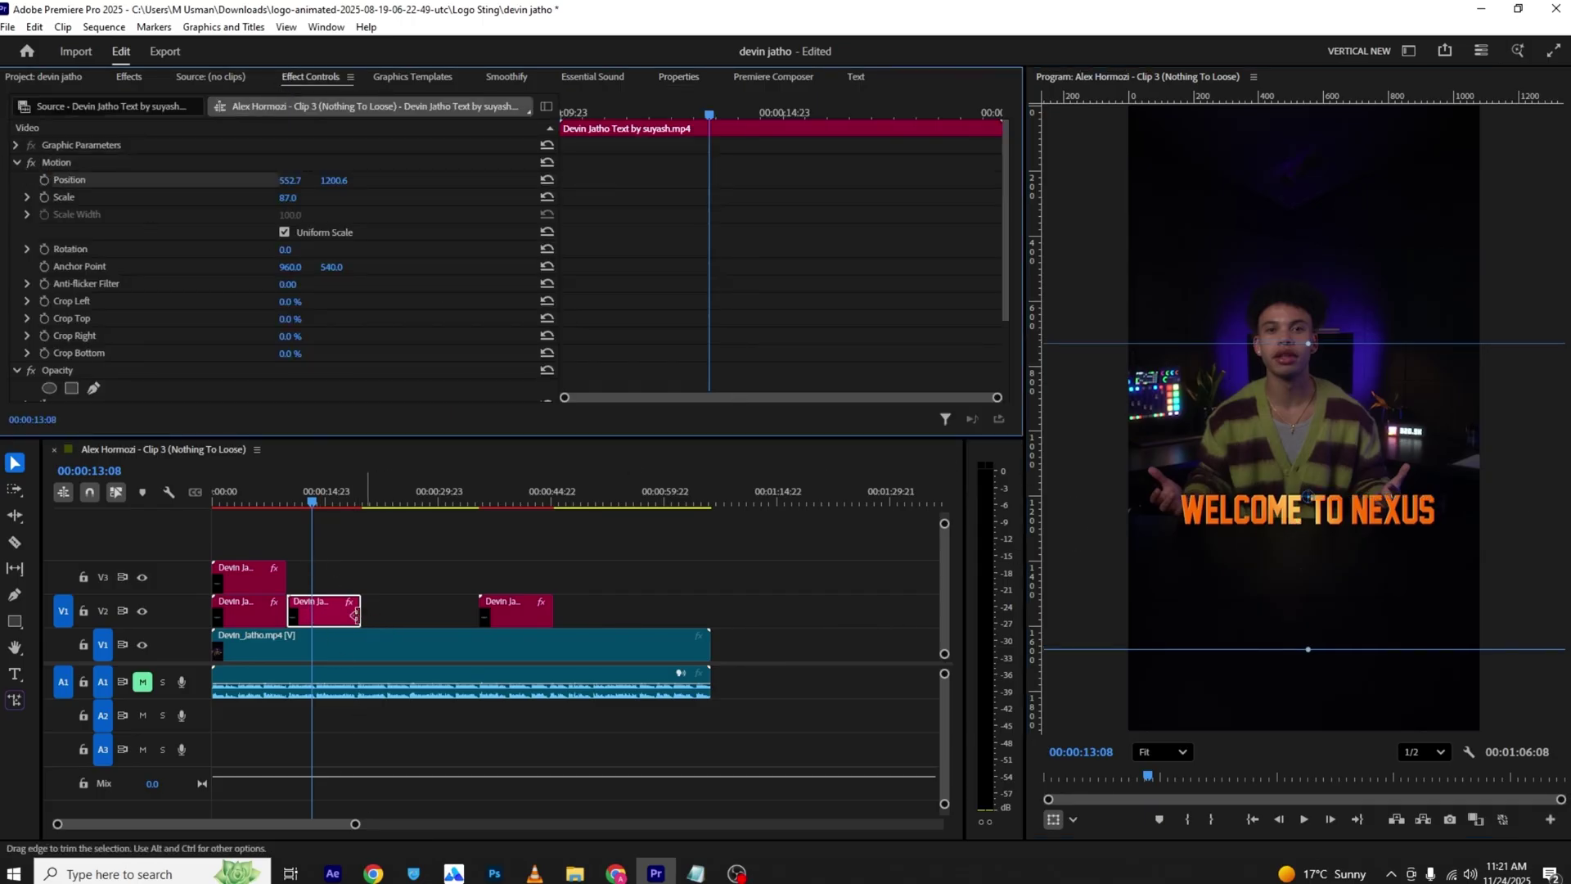
drag(319, 500, 292, 503)
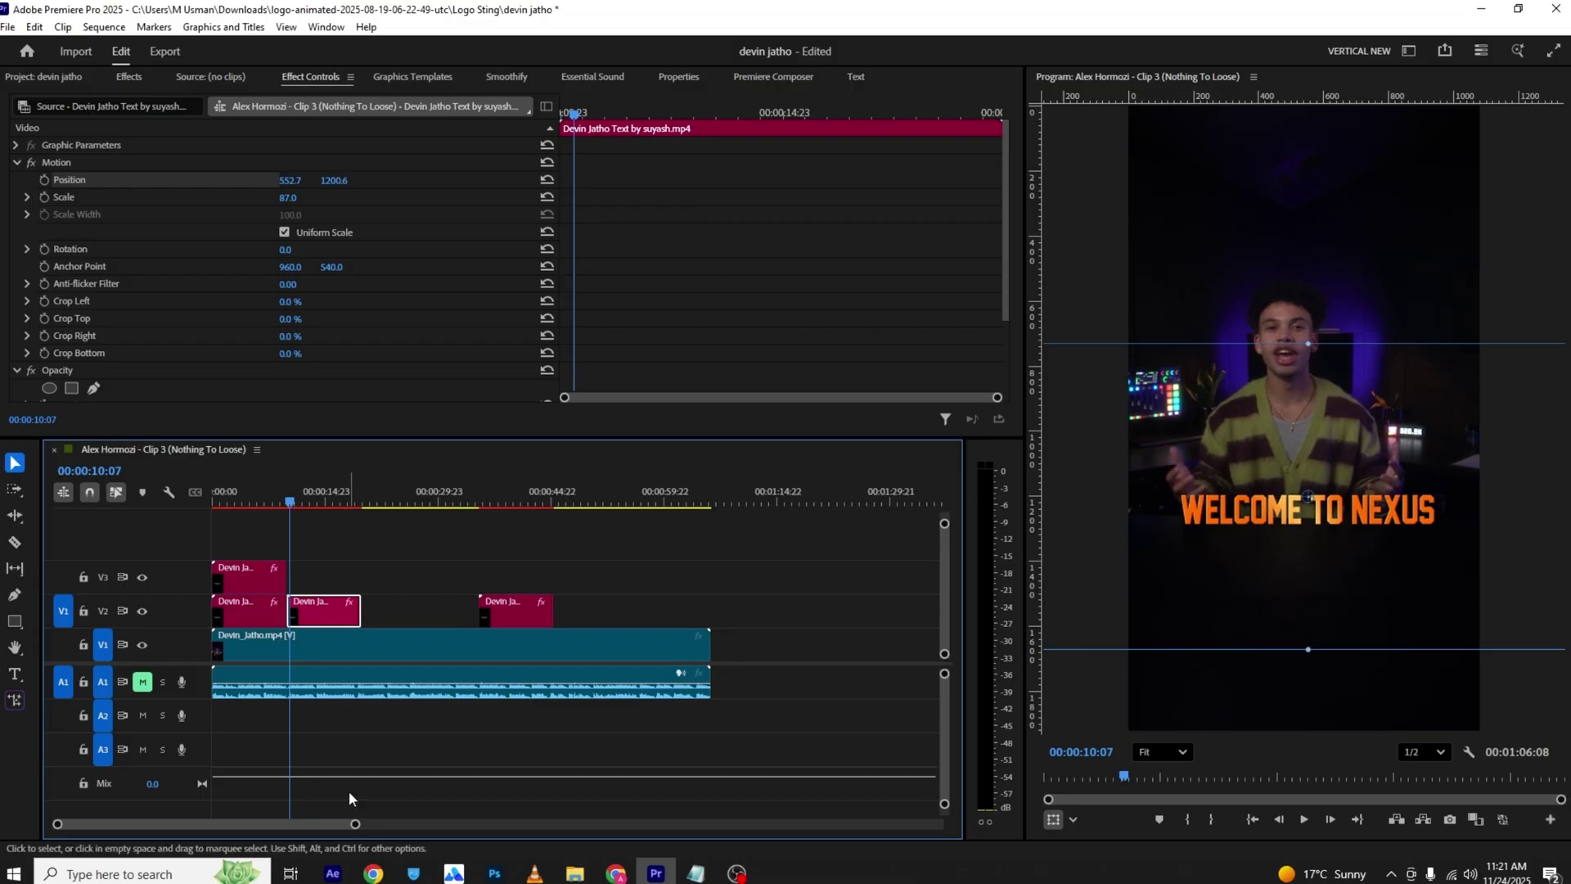
drag(354, 824, 292, 824)
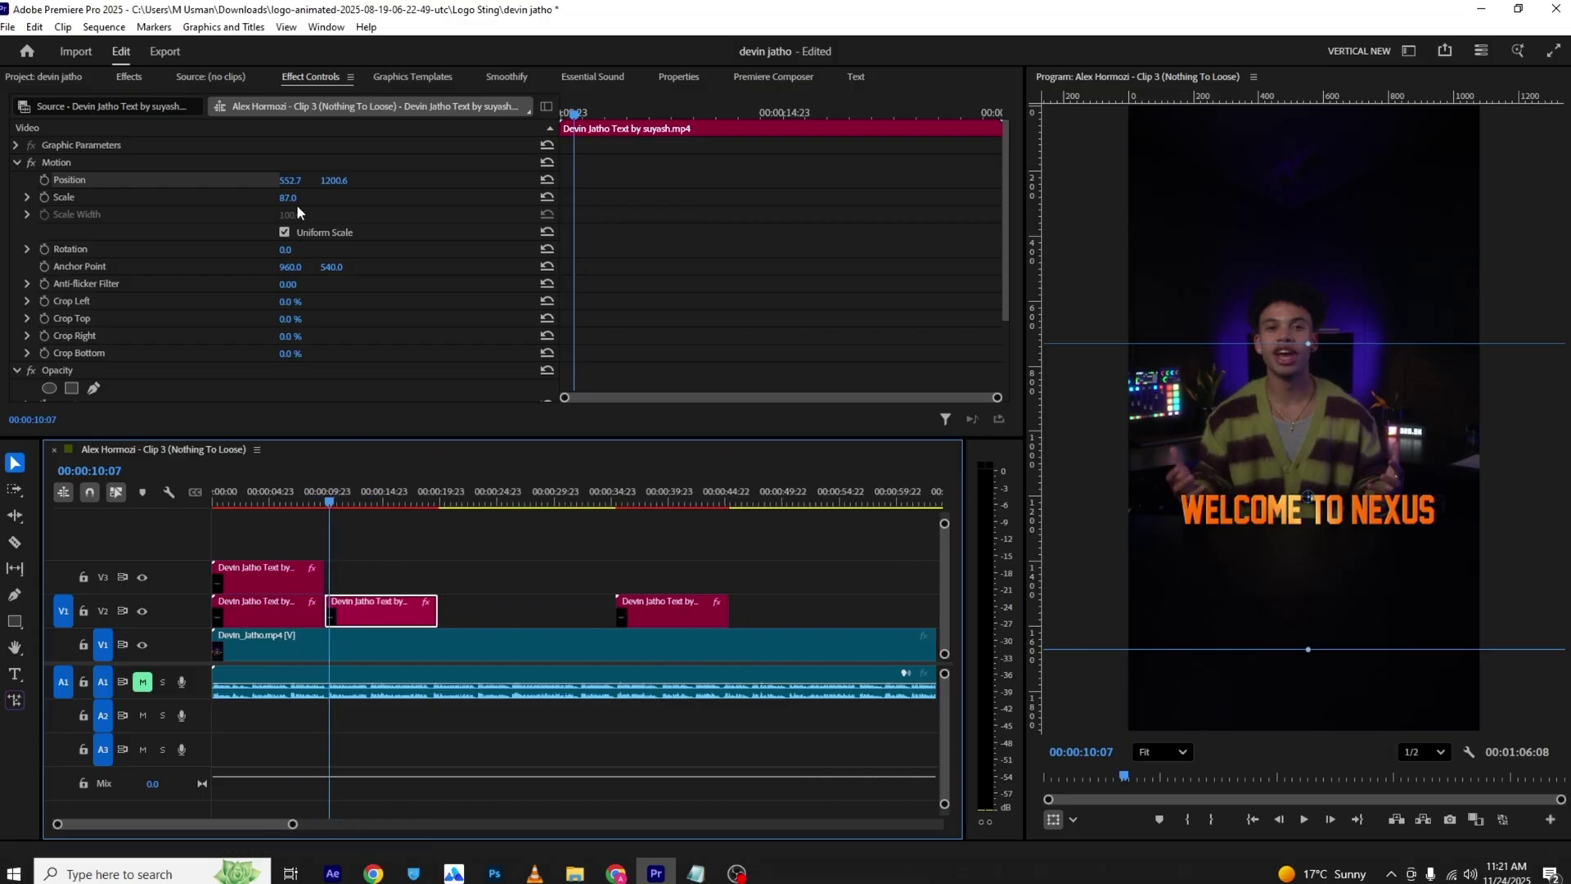
mouse_move(291, 198)
mouse_down()
mouse_move(314, 198)
mouse_move(316, 181)
mouse_up()
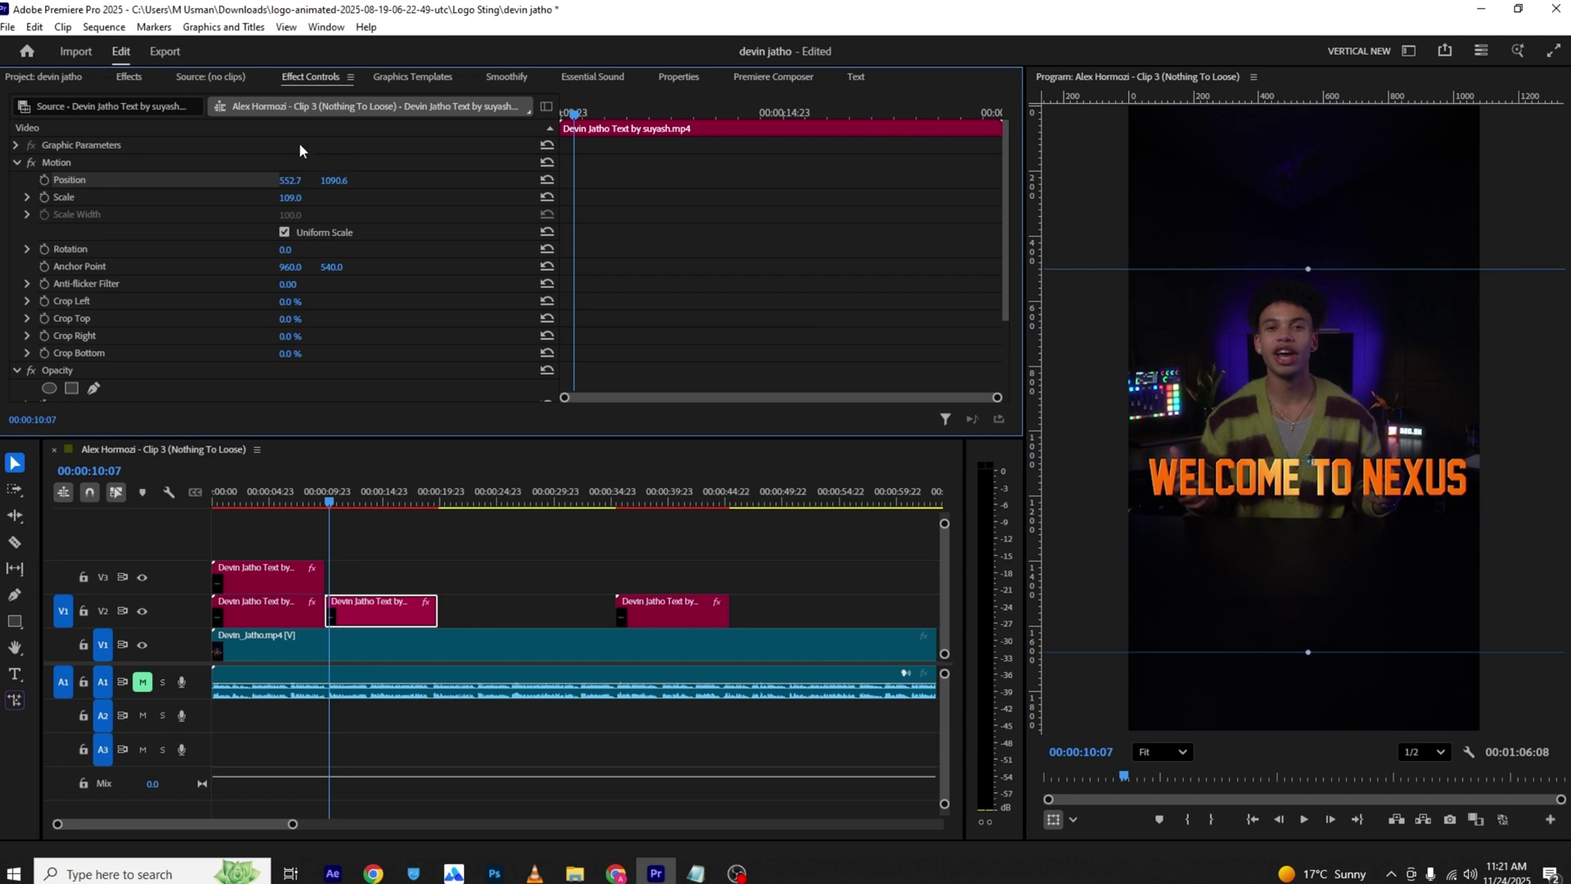
Step: Keyframe the caption's opacity near the clip start, dipping to 3% at 00:00:10:07 and returning to 100% at 00:00:10:14
scroll(179, 249, down, 3)
click(44, 304)
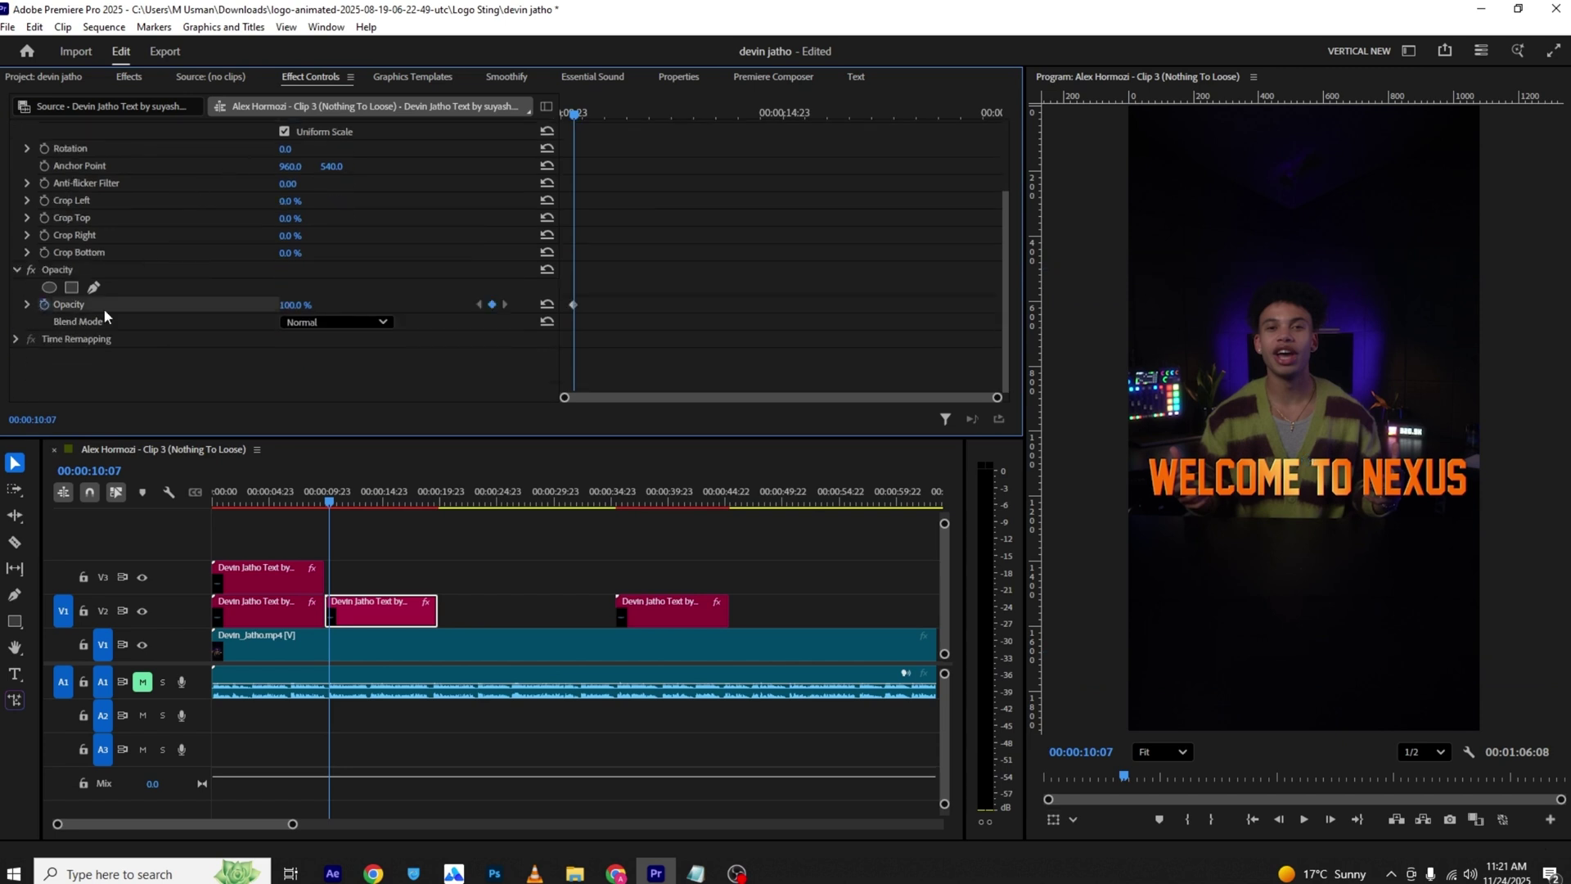
drag(573, 305, 558, 308)
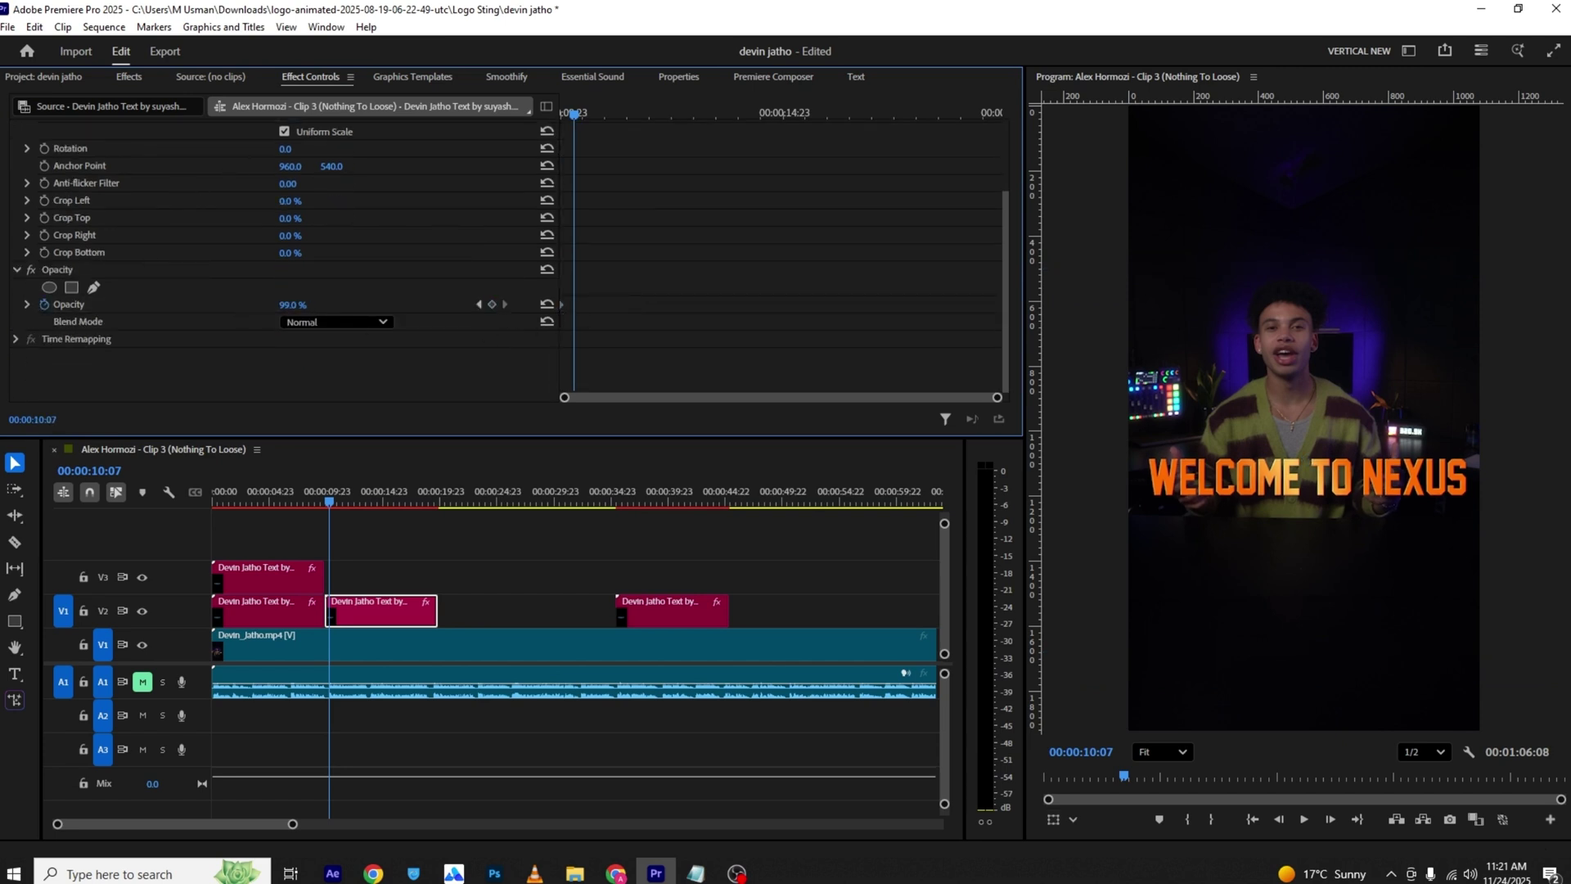
drag(291, 305, 212, 305)
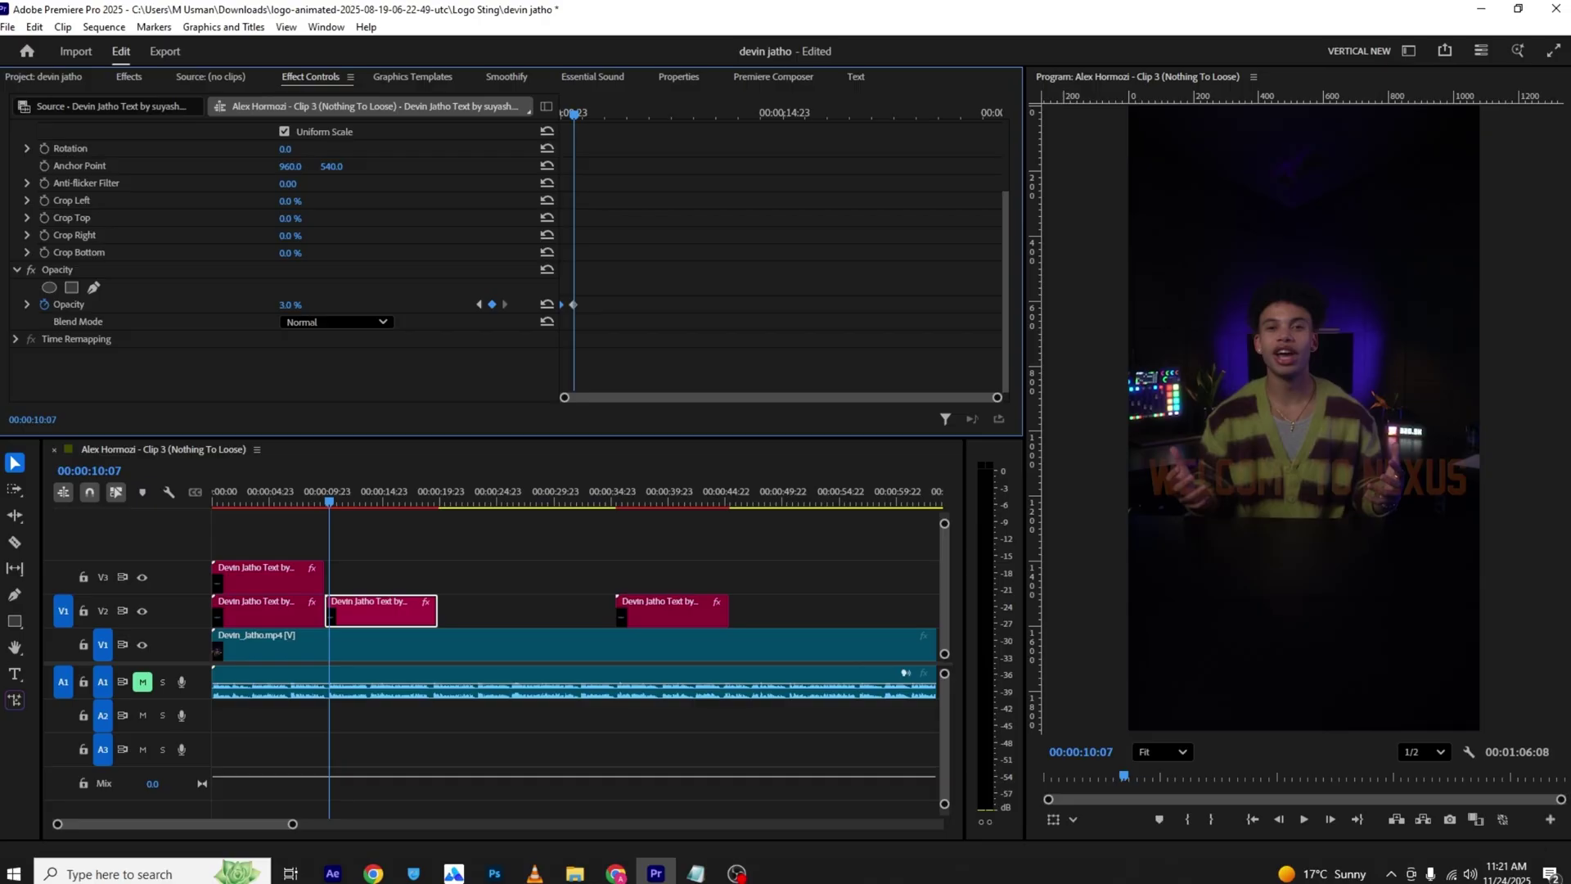
drag(581, 111, 588, 110)
drag(285, 306, 369, 306)
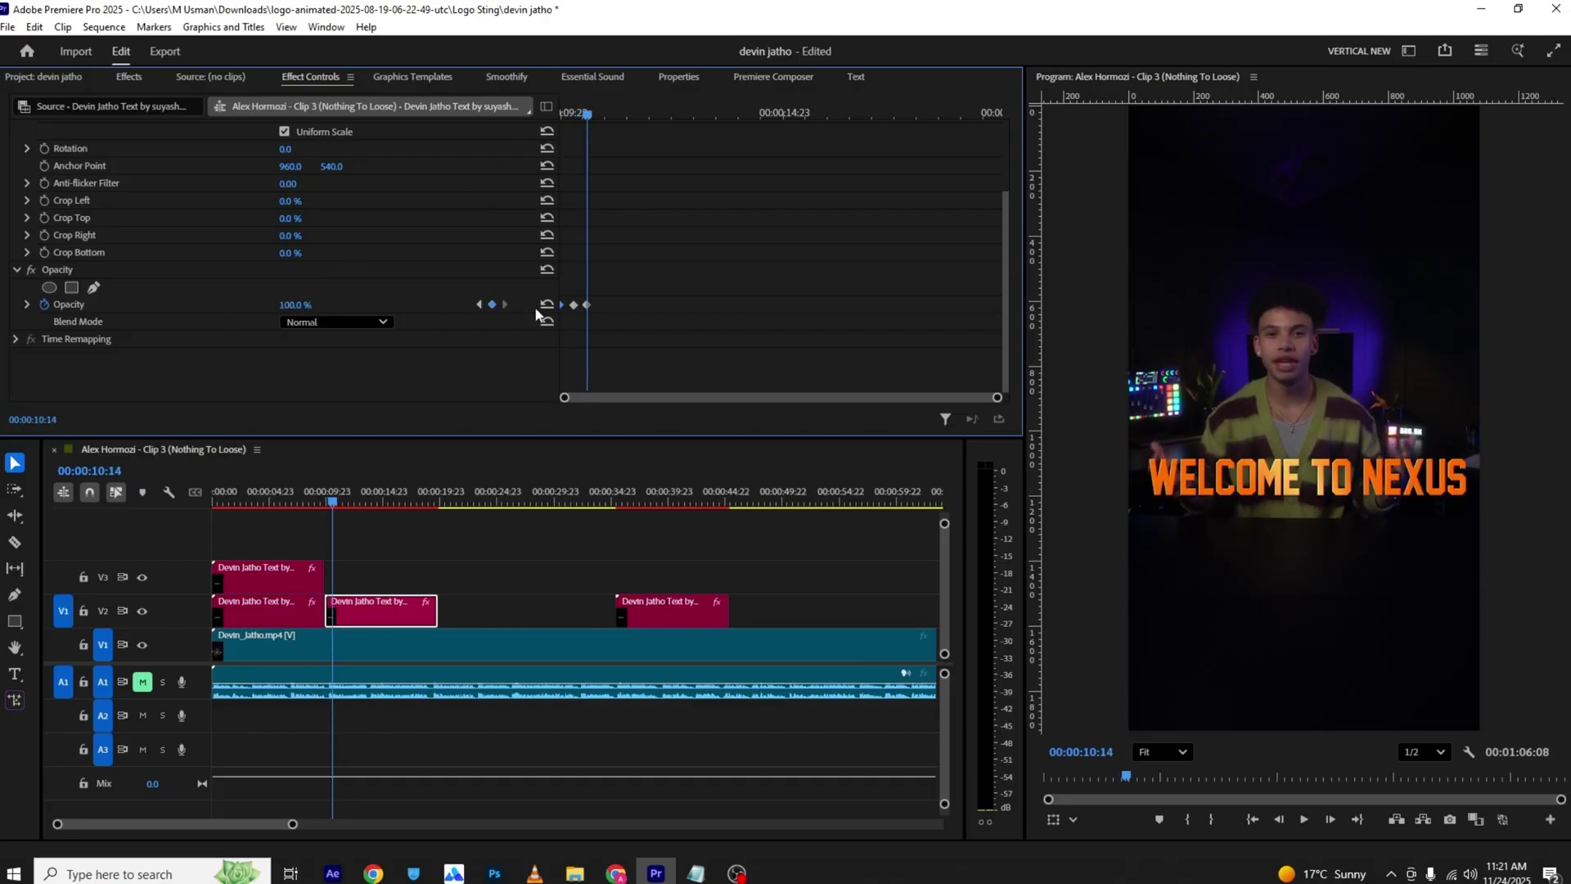
Step: Duplicate the opacity keyframes twice to repeat the flicker, play it back and save the project
drag(612, 293, 525, 323)
drag(589, 118, 502, 118)
key(ctrl+v)
key(ctrl+v)
key(space)
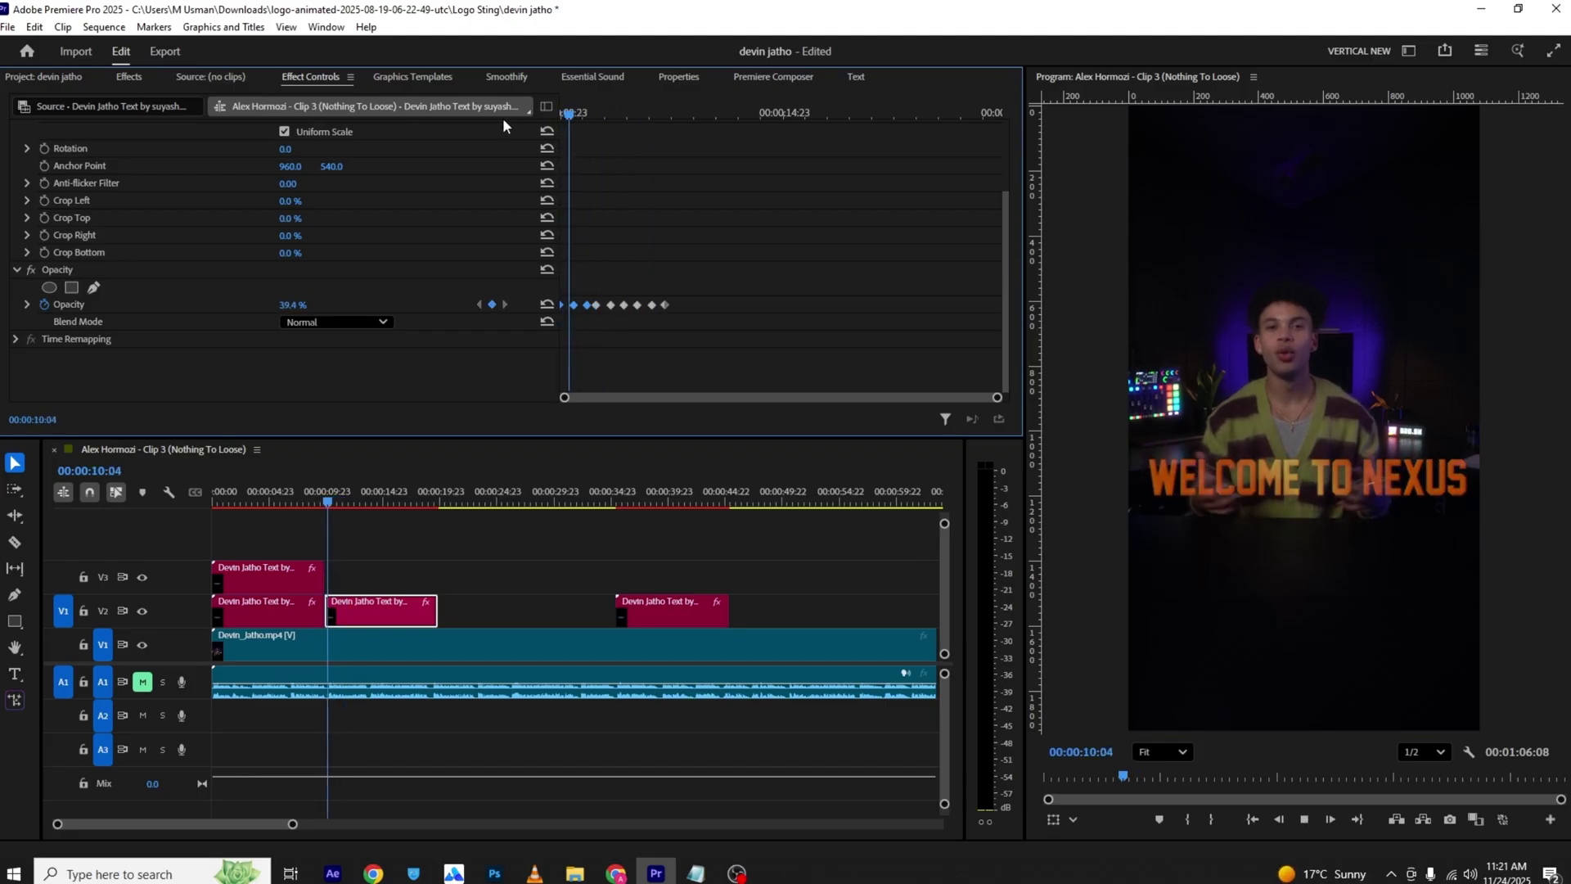
key(space)
key(ctrl+s)
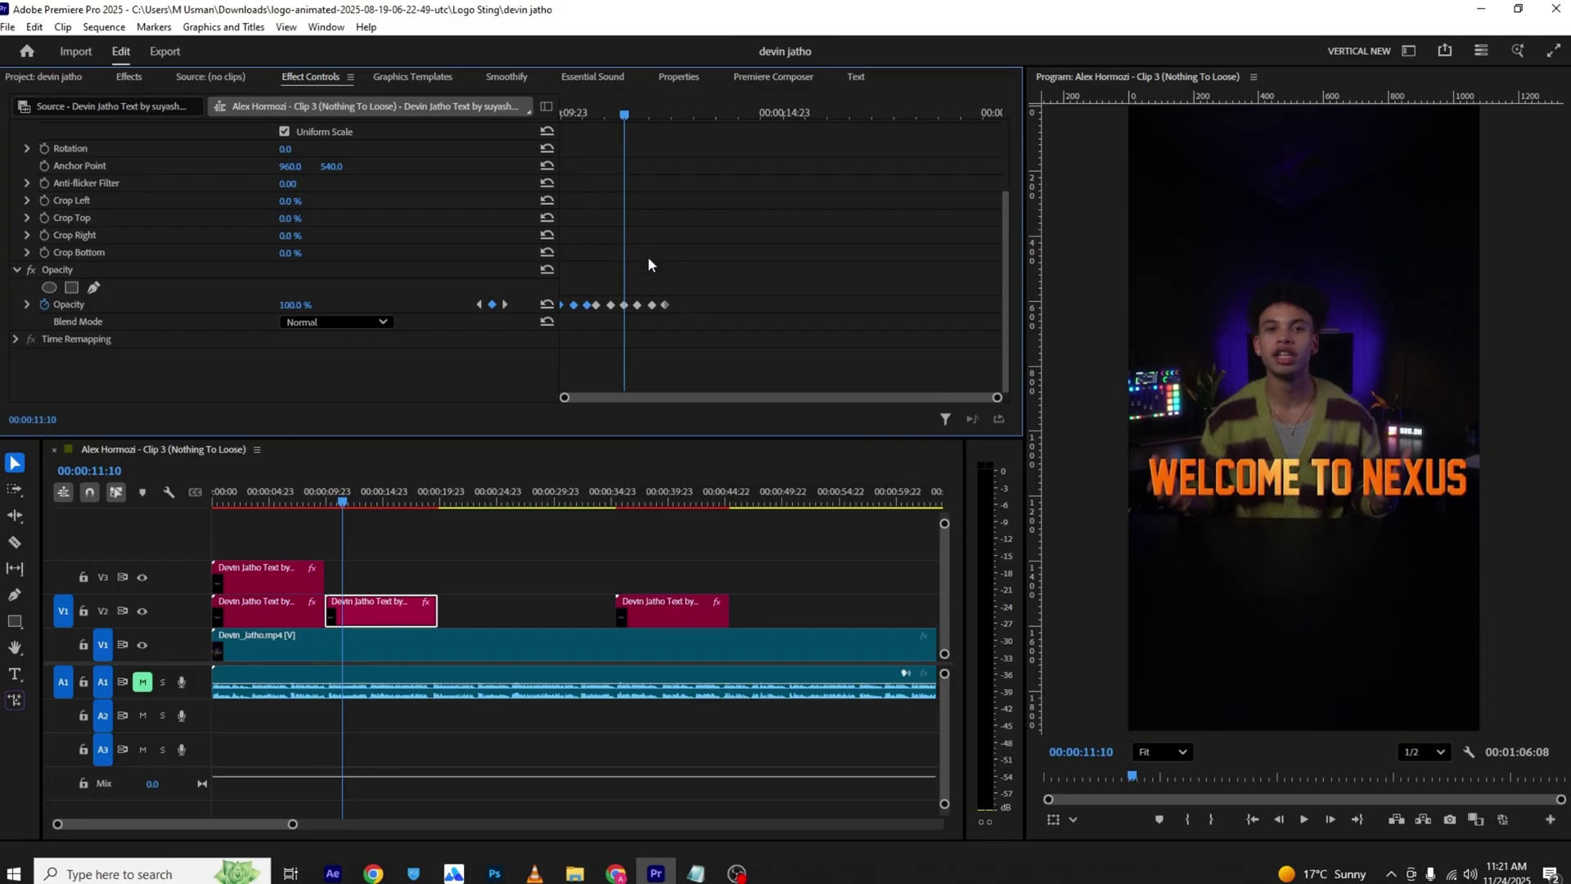
Step: Apply Ease In to all the caption's opacity keyframes and inspect the resulting opacity graph
drag(653, 278, 528, 326)
right_click(665, 306)
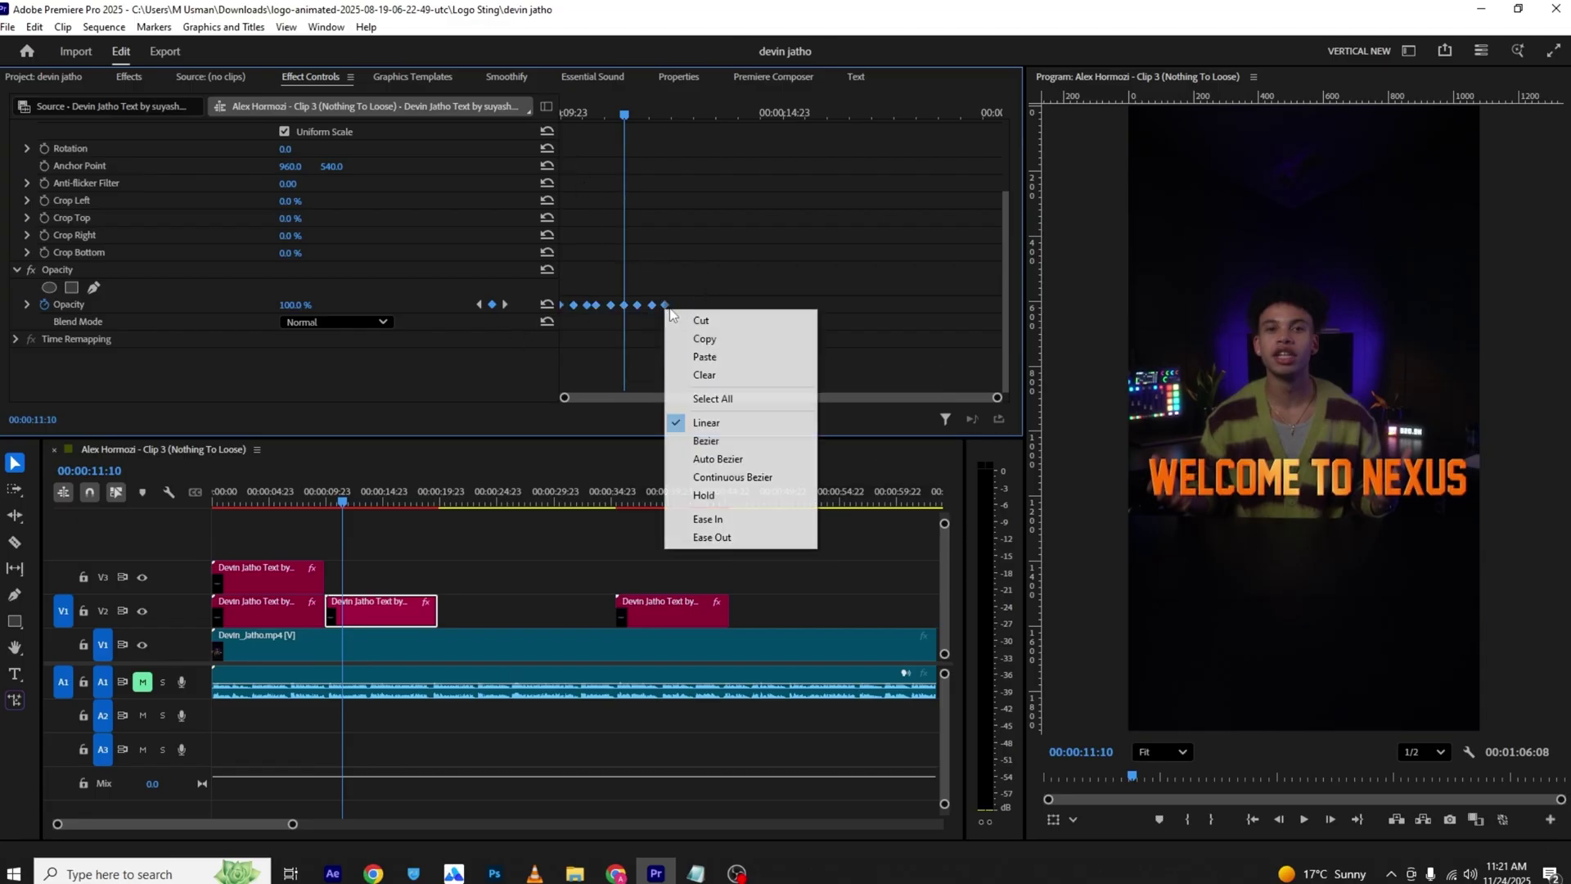
click(740, 510)
drag(624, 115, 516, 102)
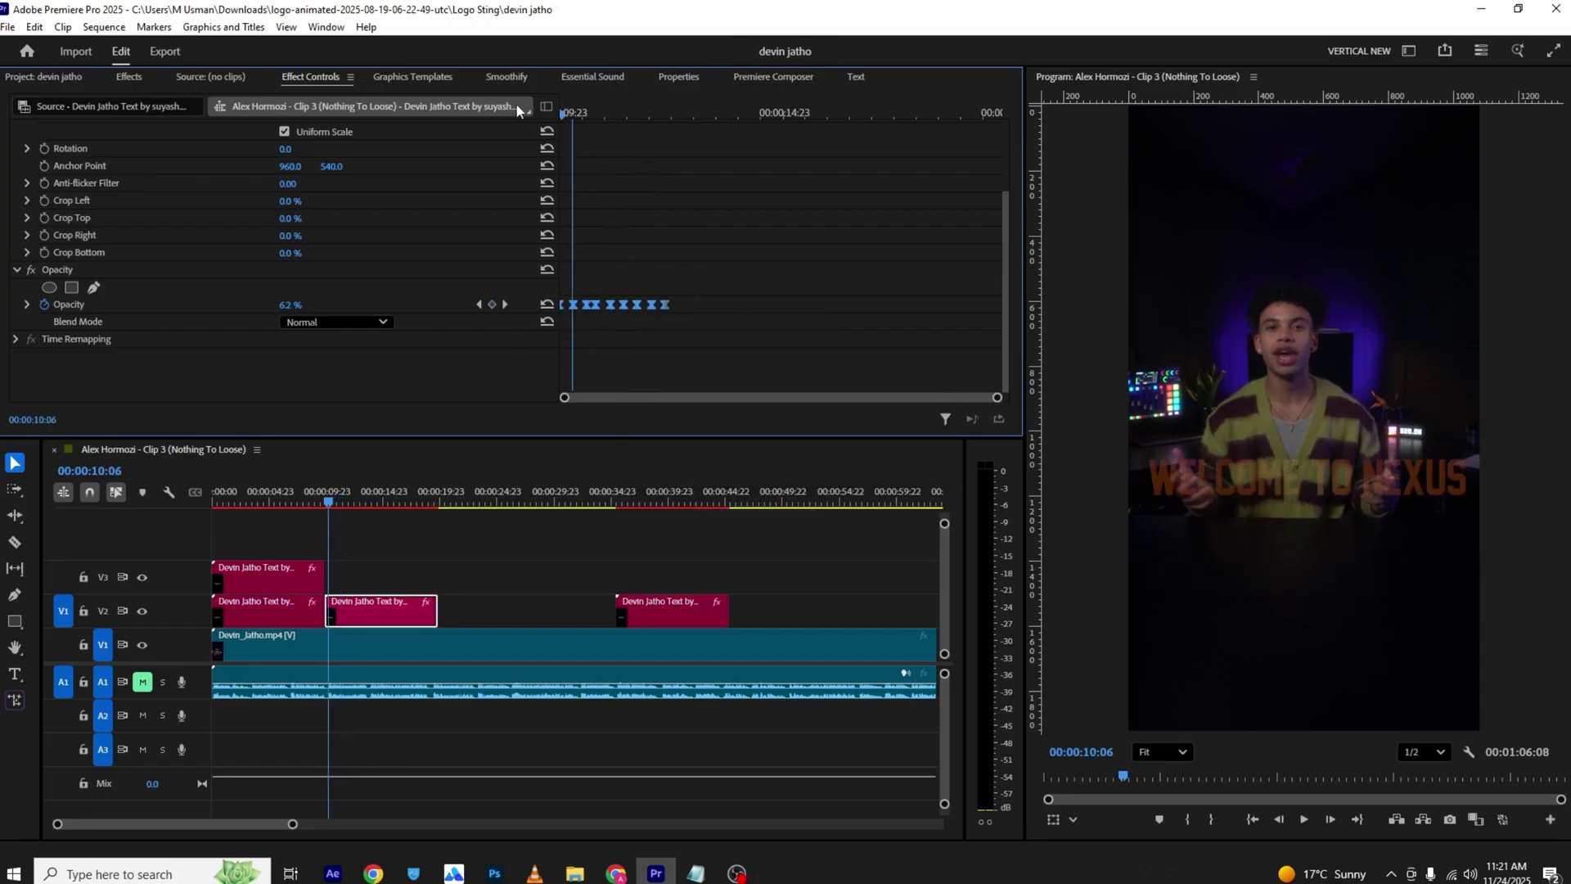
click(30, 306)
scroll(632, 344, down, 1)
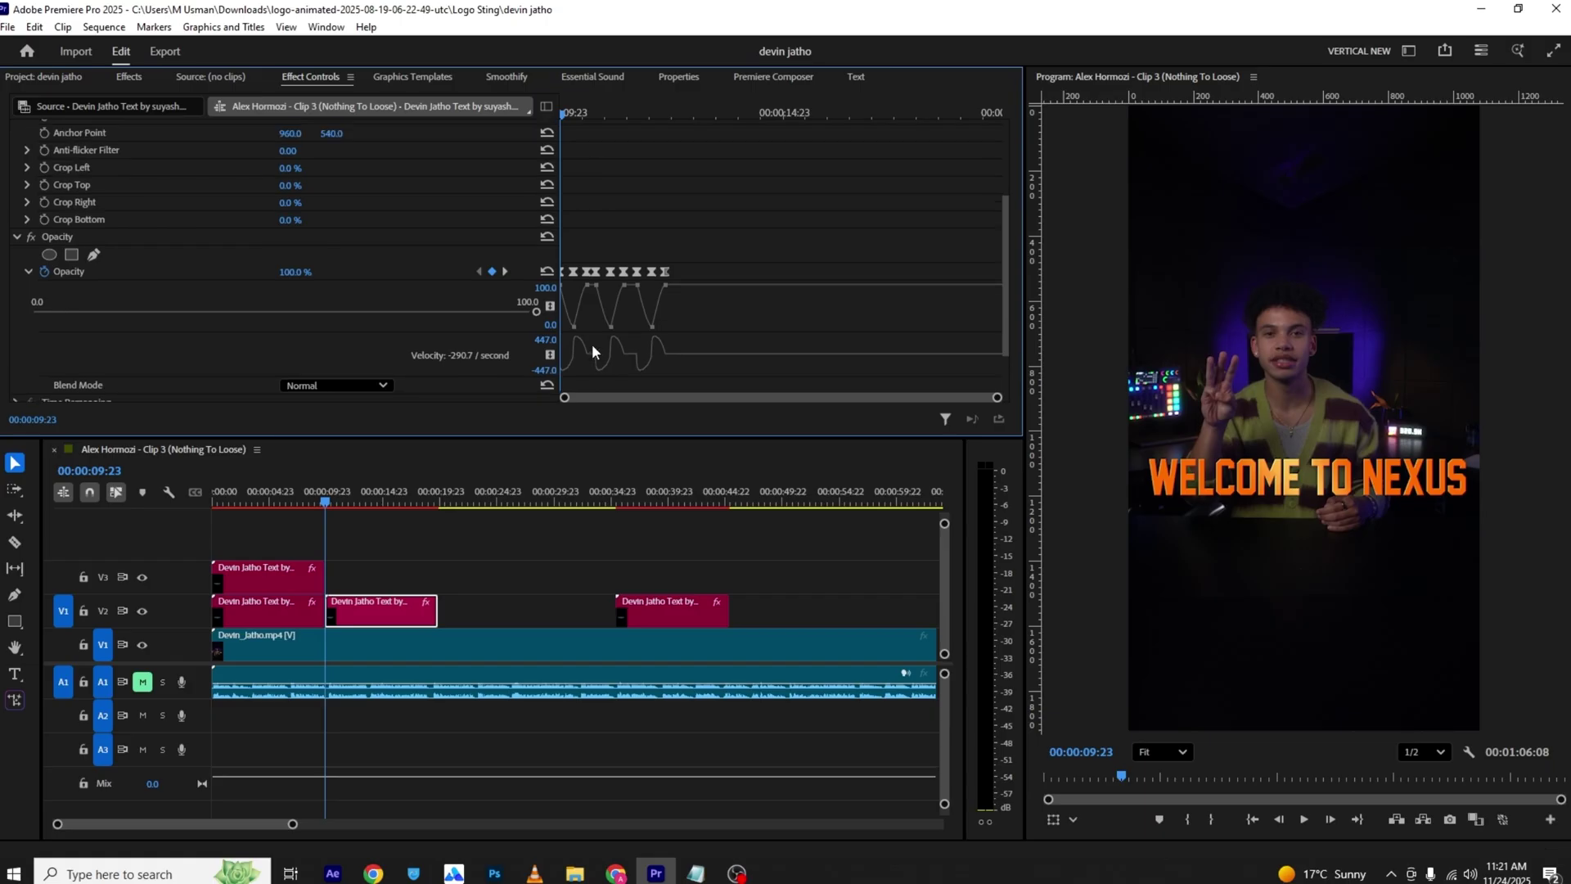
scroll(592, 351, up, 1)
click(29, 324)
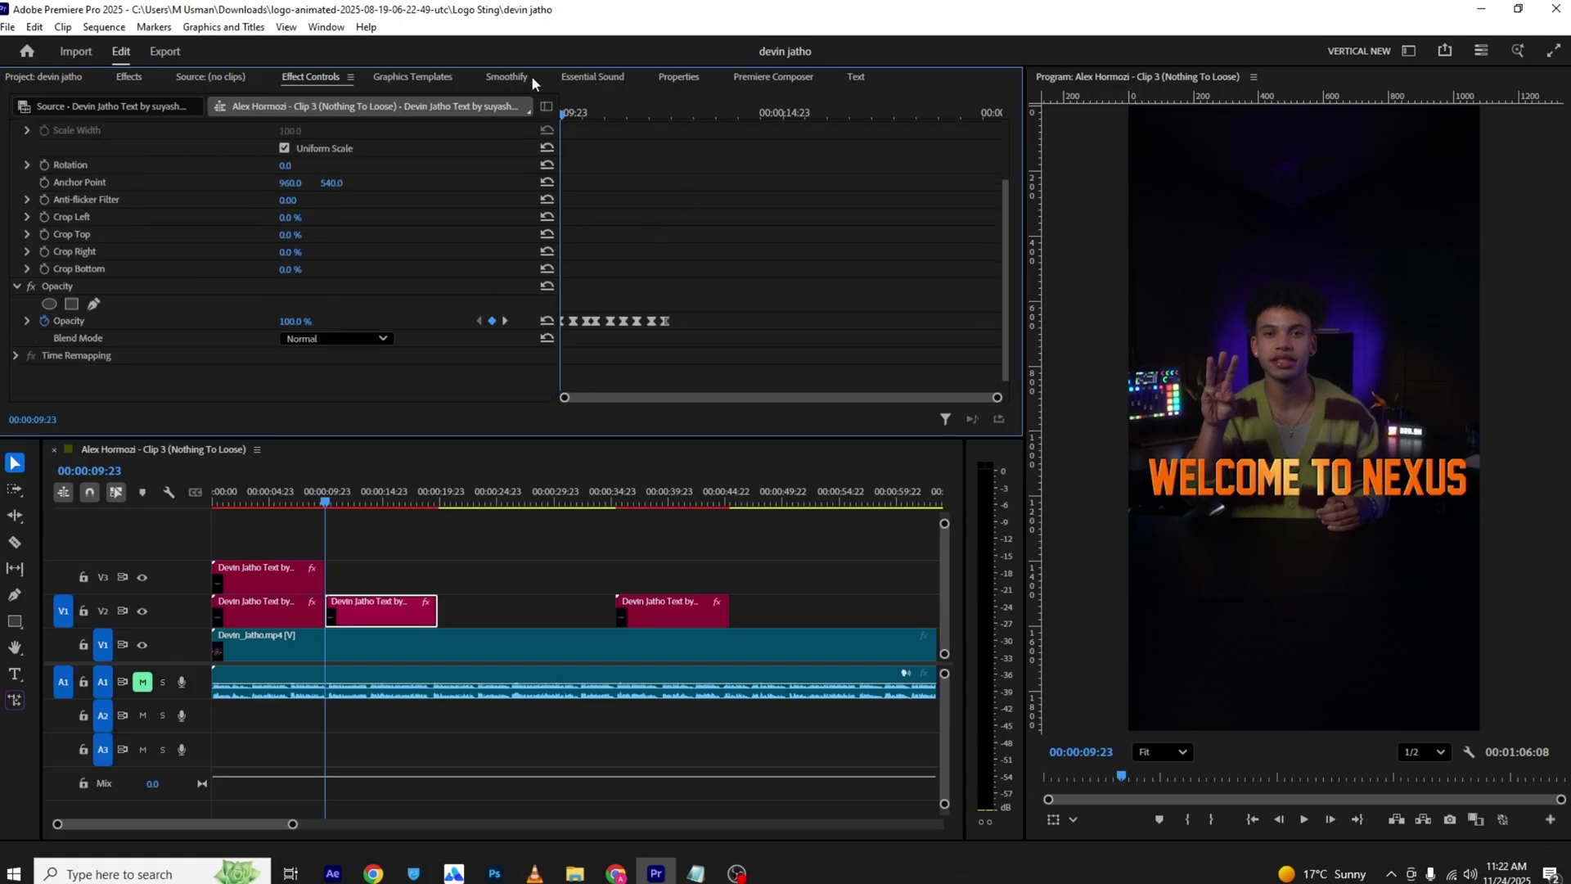
Step: Move the playhead to the start of the "welcome to Nexus" caption, find the blur effects and apply Gaussian Blur to the clip
click(528, 76)
click(310, 76)
mouse_move(557, 113)
mouse_down()
mouse_move(628, 126)
mouse_move(565, 122)
mouse_up()
key(Up)
click(147, 75)
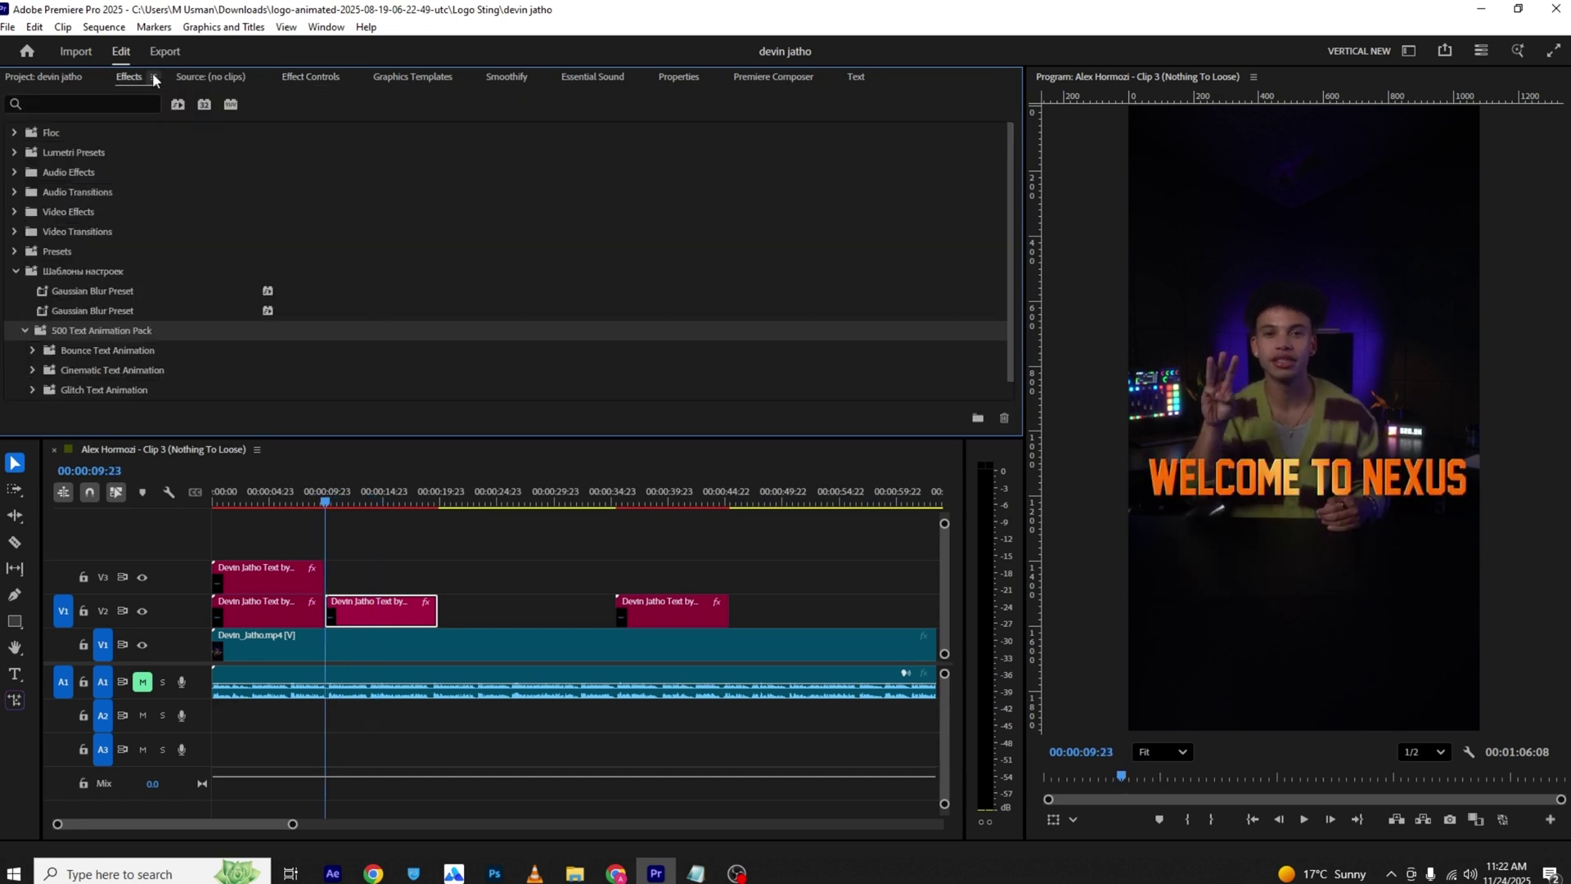
click(128, 101)
text(bl)
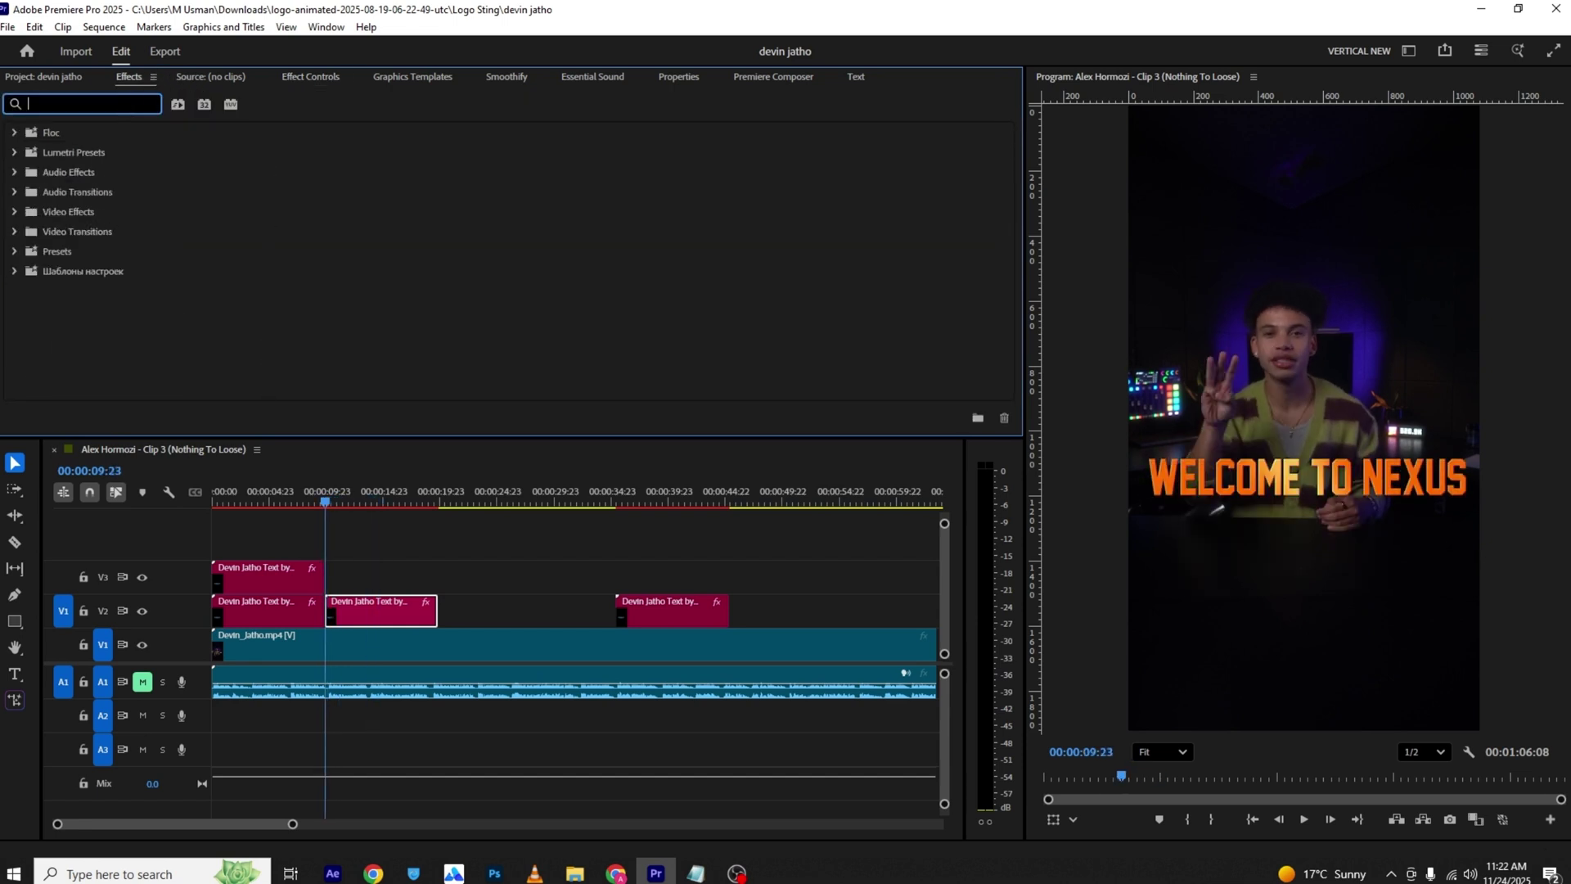
text(ur)
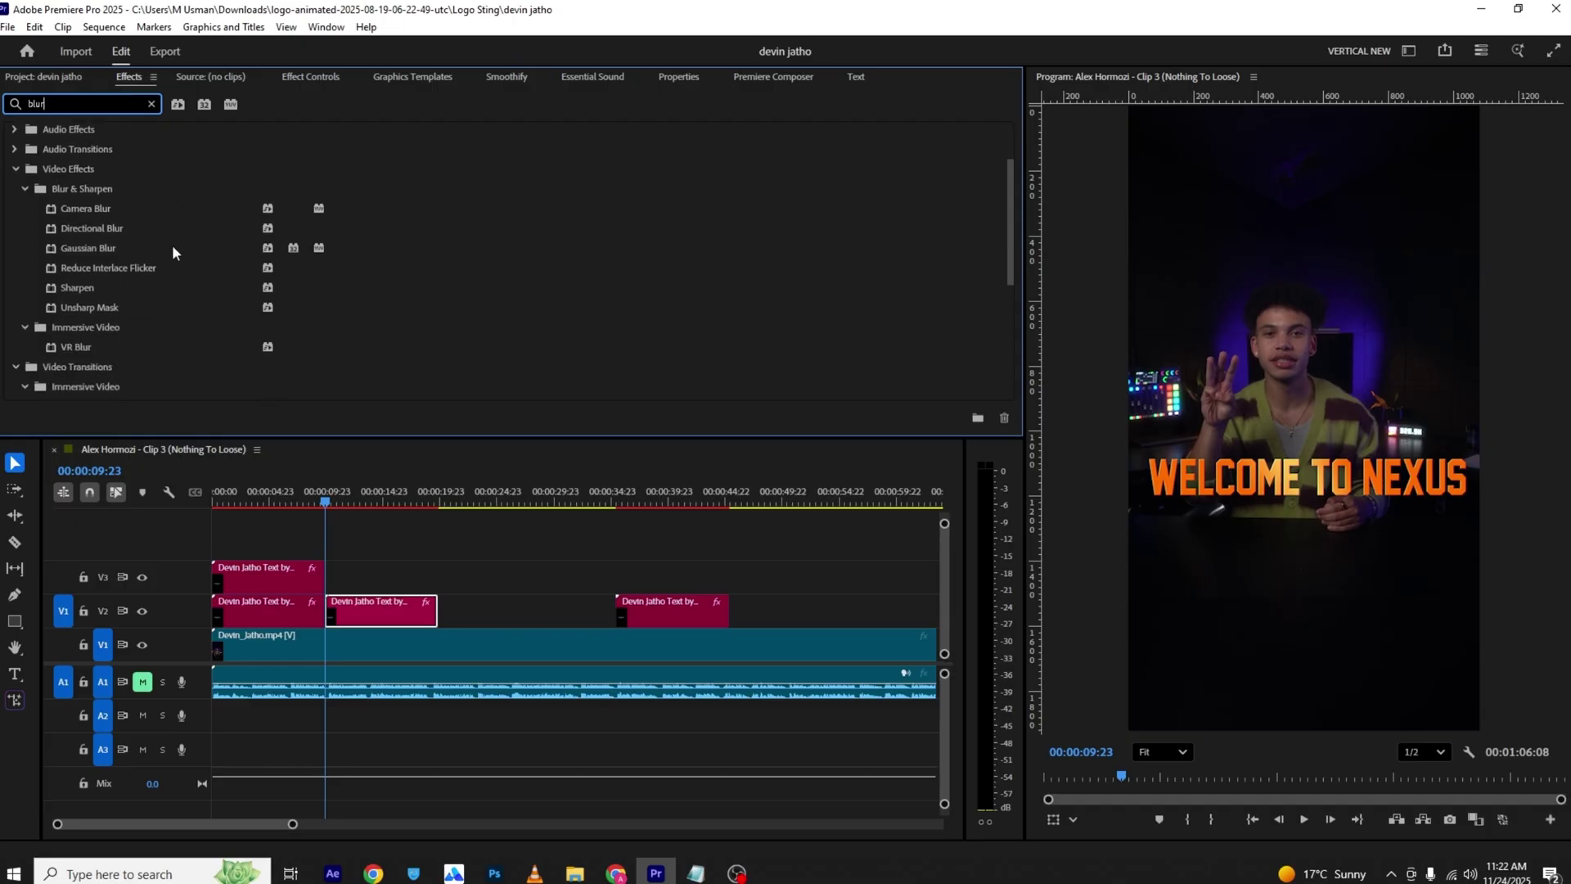
scroll(148, 239, down, 3)
drag(97, 197, 380, 609)
Step: Clear the flickering opacity keyframes and set new Opacity, Blurriness and Position keyframes at the caption's start
click(310, 76)
scroll(161, 216, down, 3)
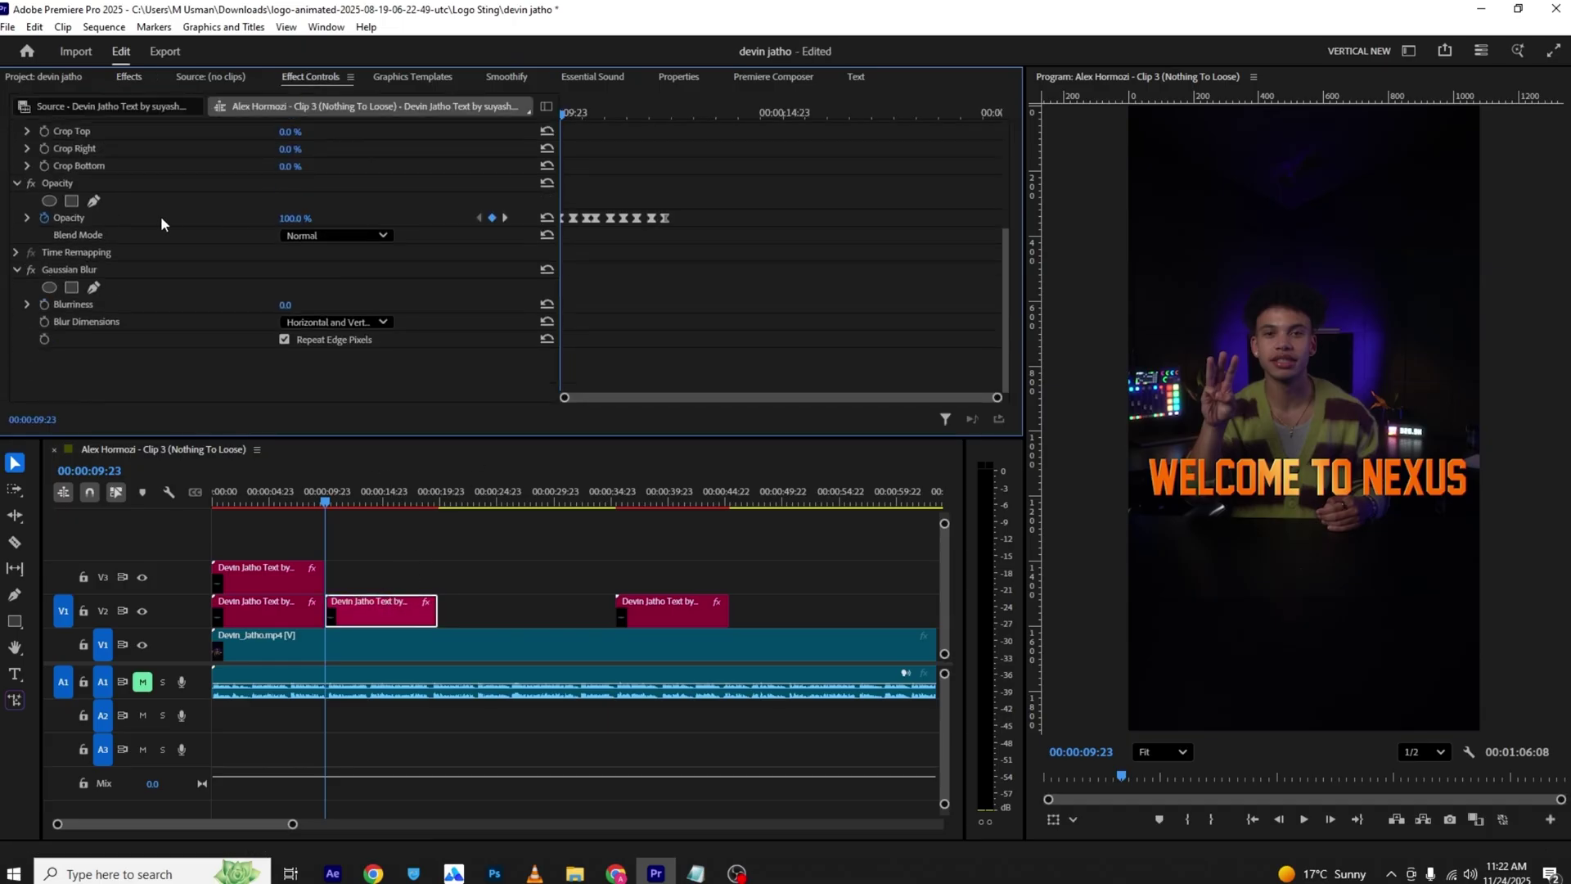
click(46, 218)
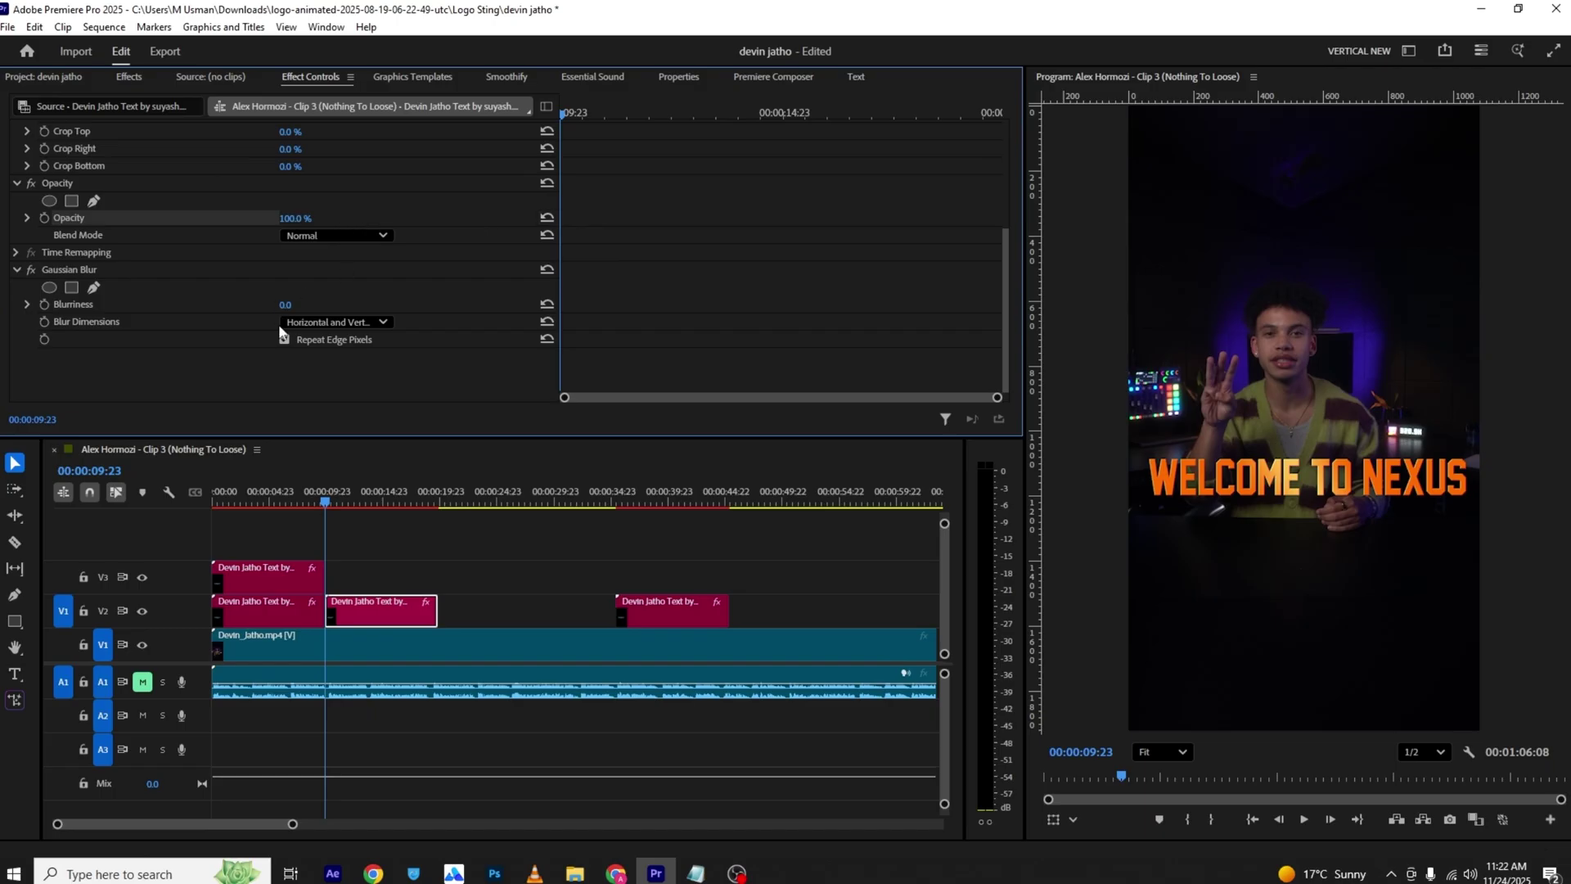
click(43, 306)
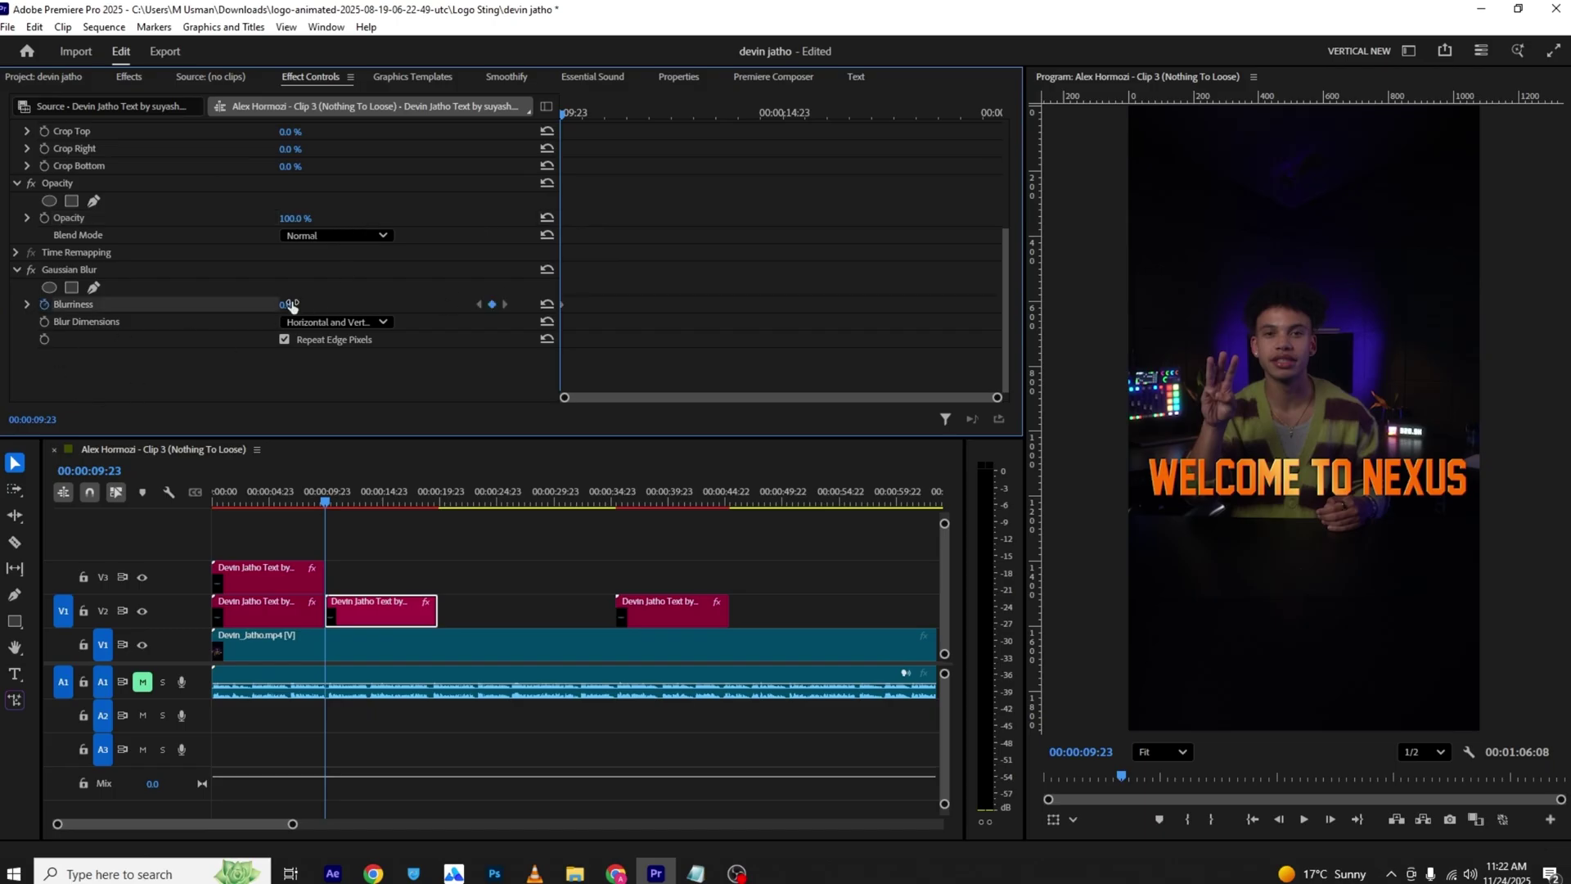
scroll(162, 251, up, 3)
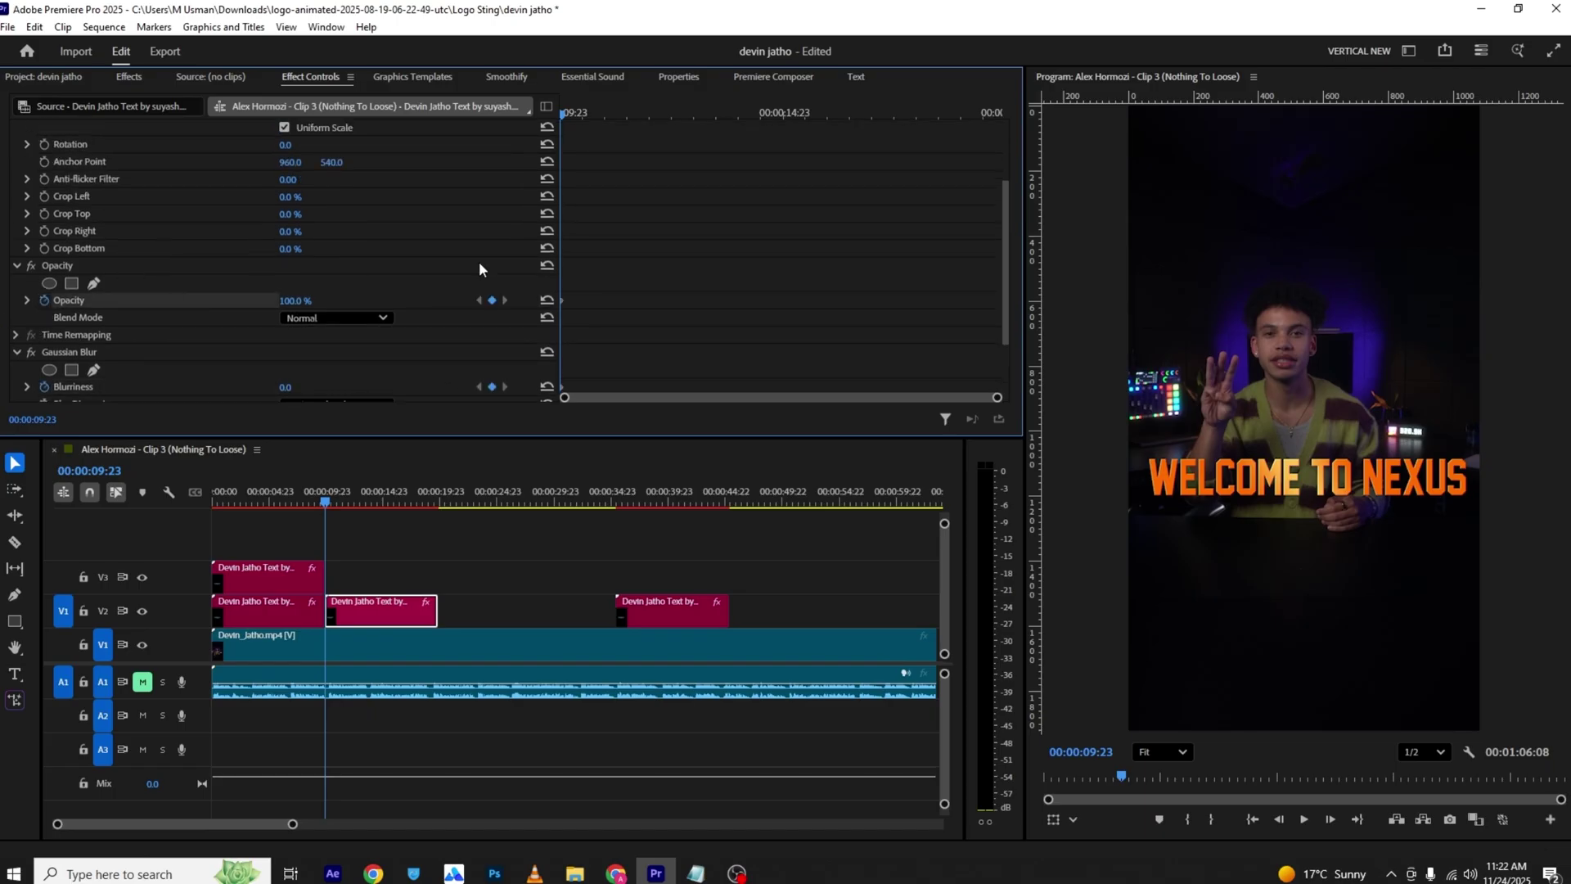
scroll(478, 262, up, 4)
click(45, 174)
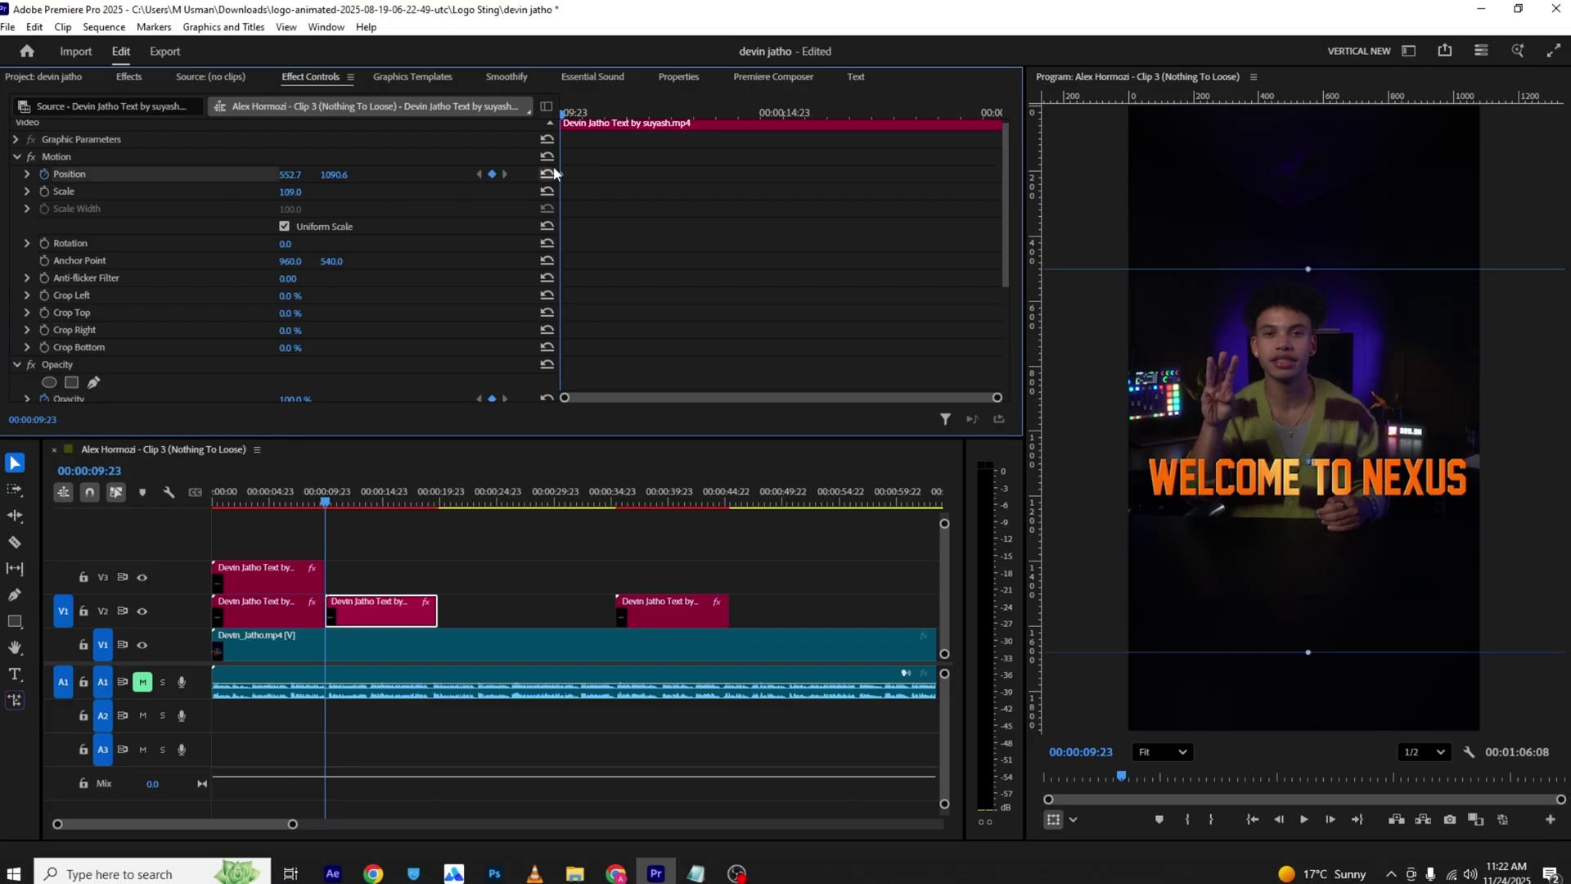
Step: Shift the position, opacity and blurriness keyframes together to about 00:00:11:10
scroll(574, 160, down, 5)
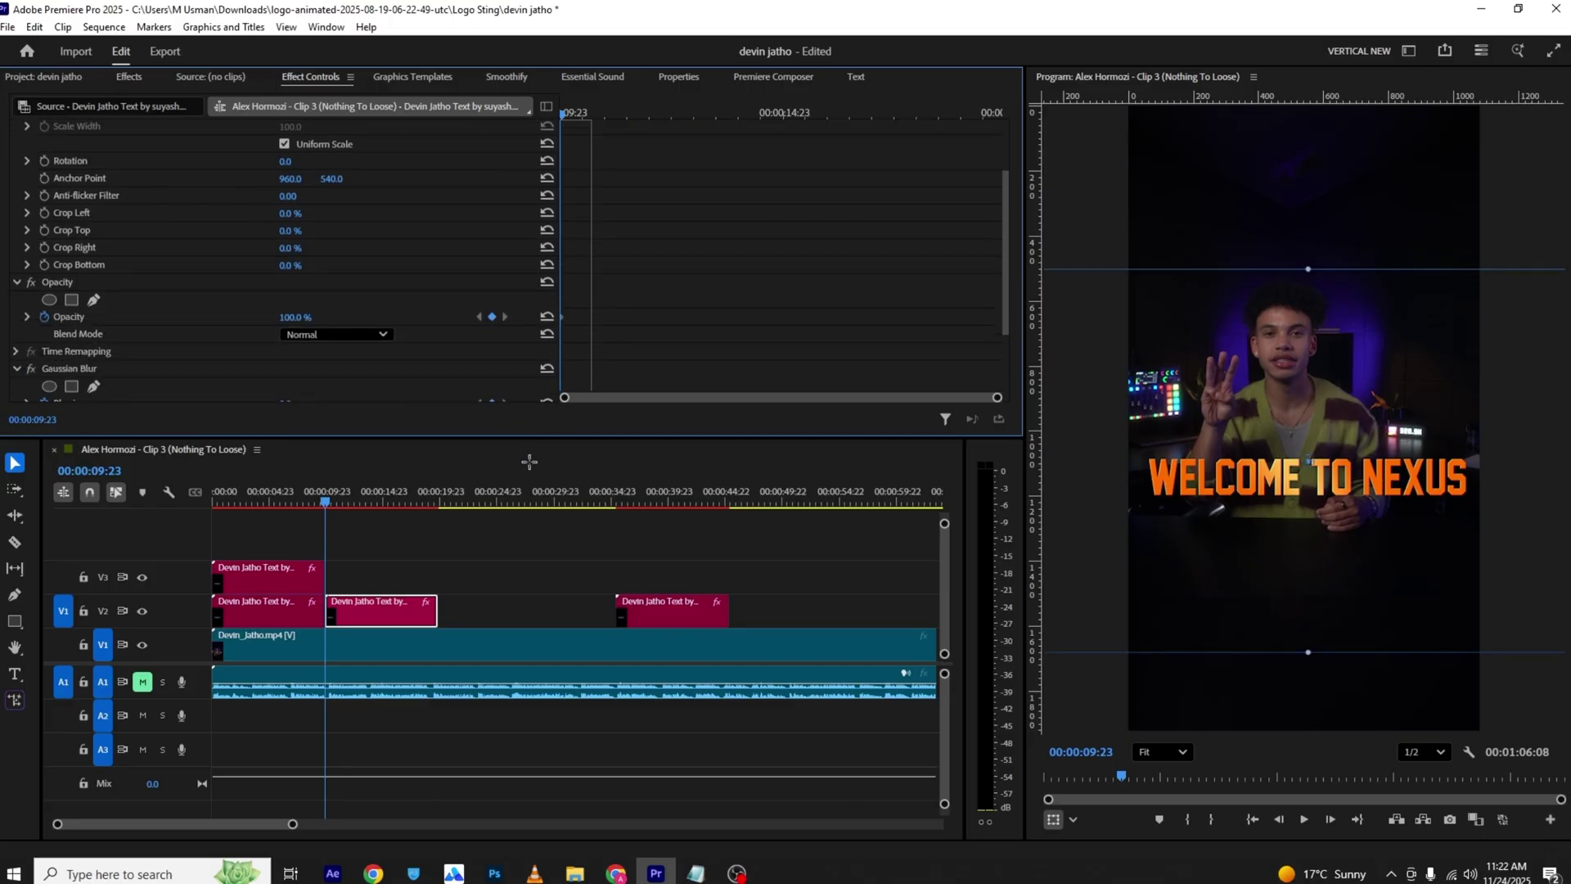
scroll(574, 358, down, 1)
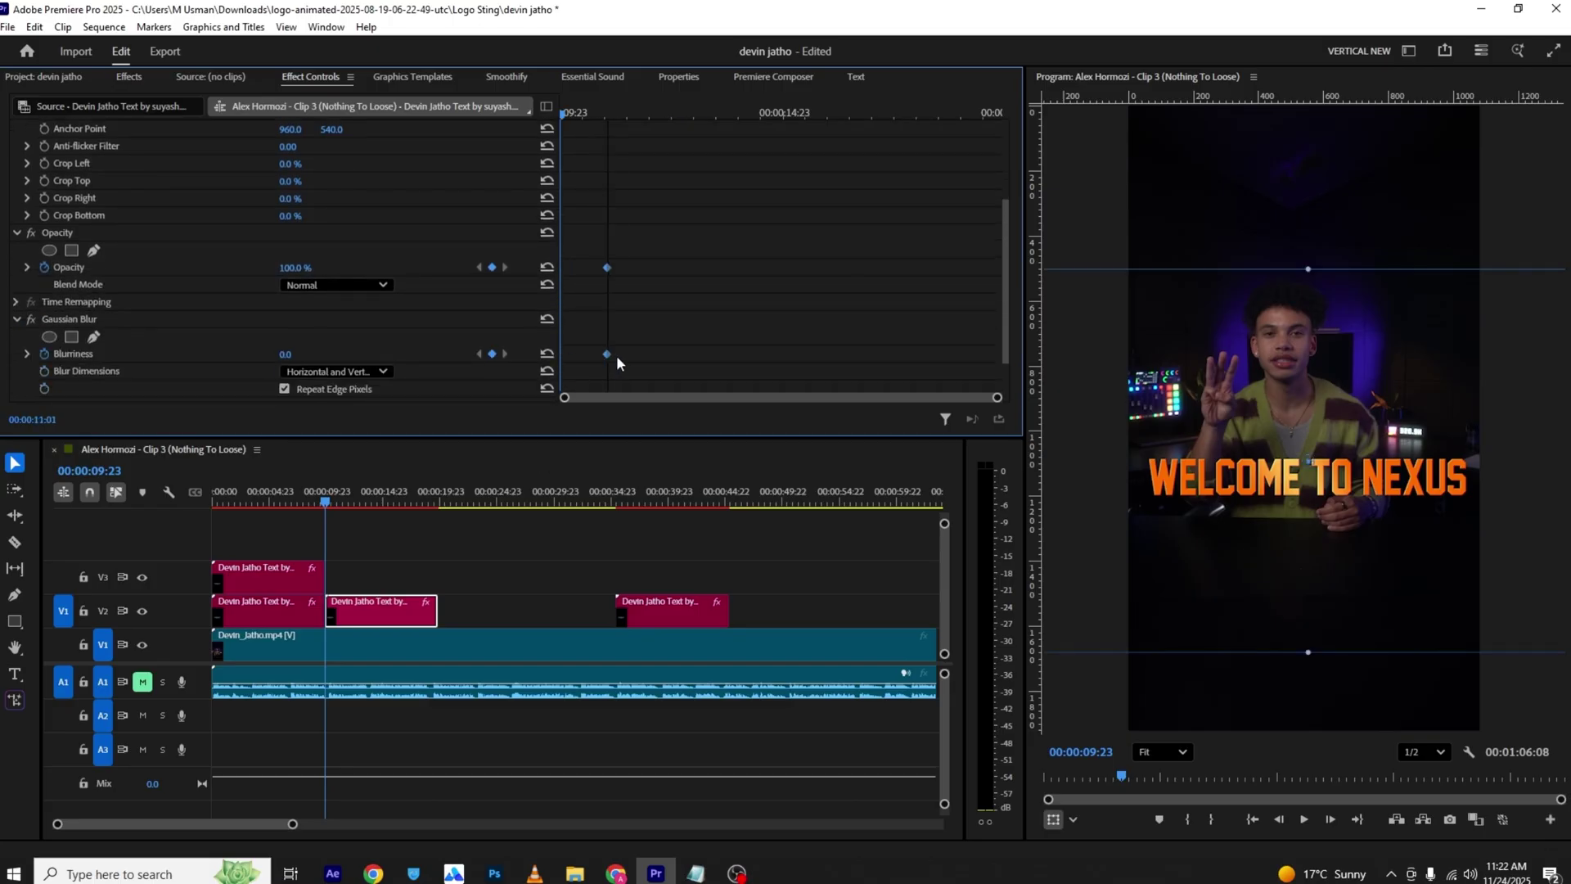
scroll(319, 307, up, 5)
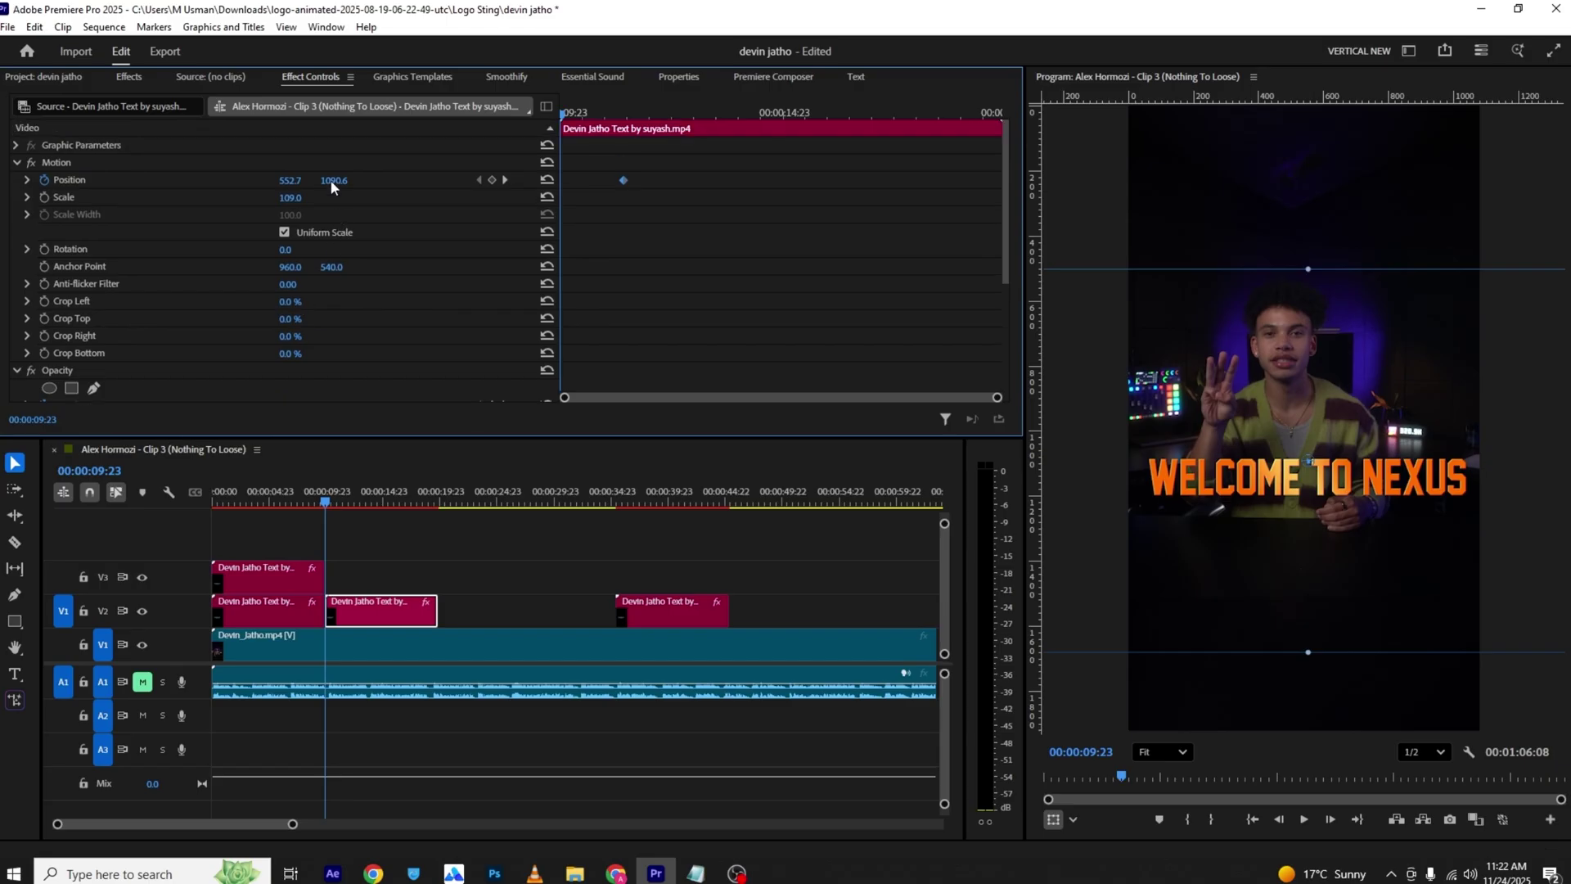
Step: At the caption's start, keyframe vertical position 1156.6, opacity 49% and Gaussian Blur blurriness 21
drag(331, 187, 385, 187)
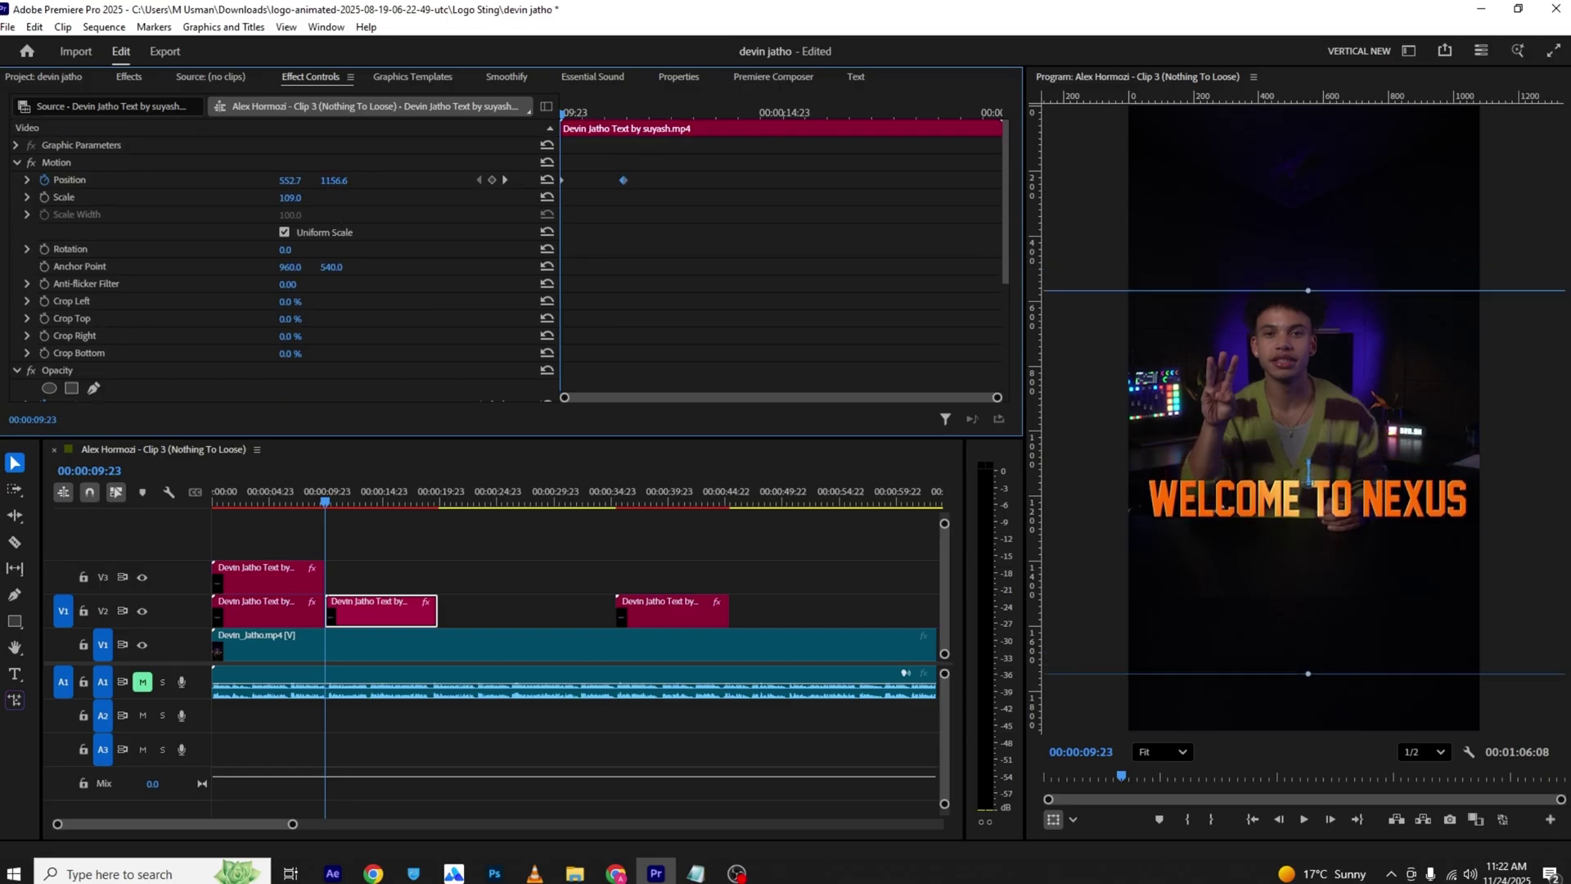
scroll(303, 254, down, 4)
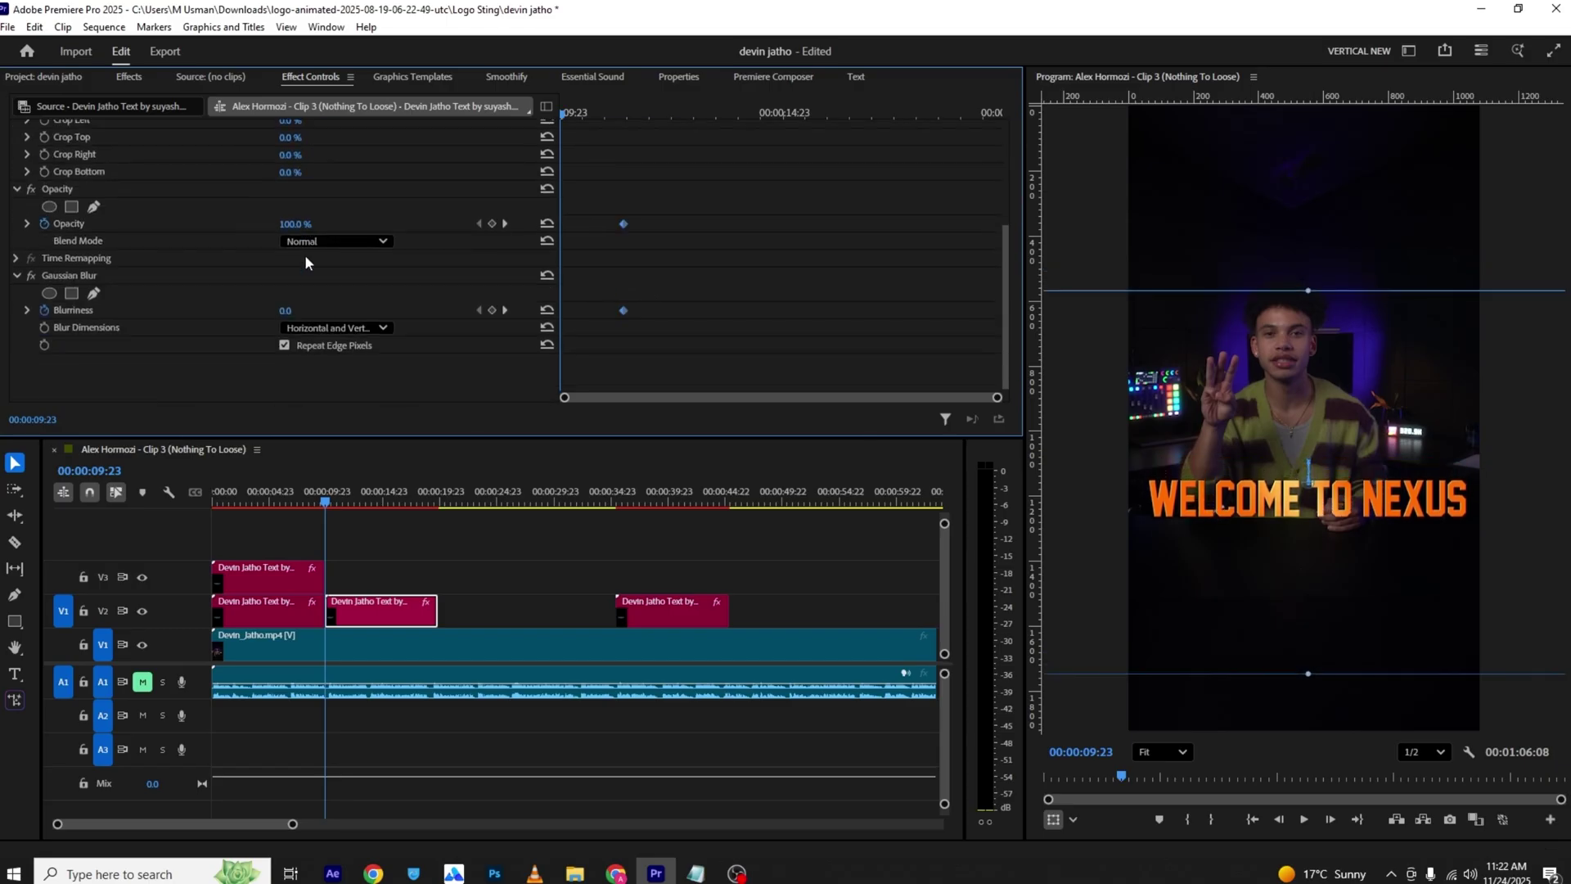
mouse_move(293, 224)
mouse_down()
mouse_move(325, 249)
mouse_move(309, 223)
mouse_up()
drag(285, 309, 291, 310)
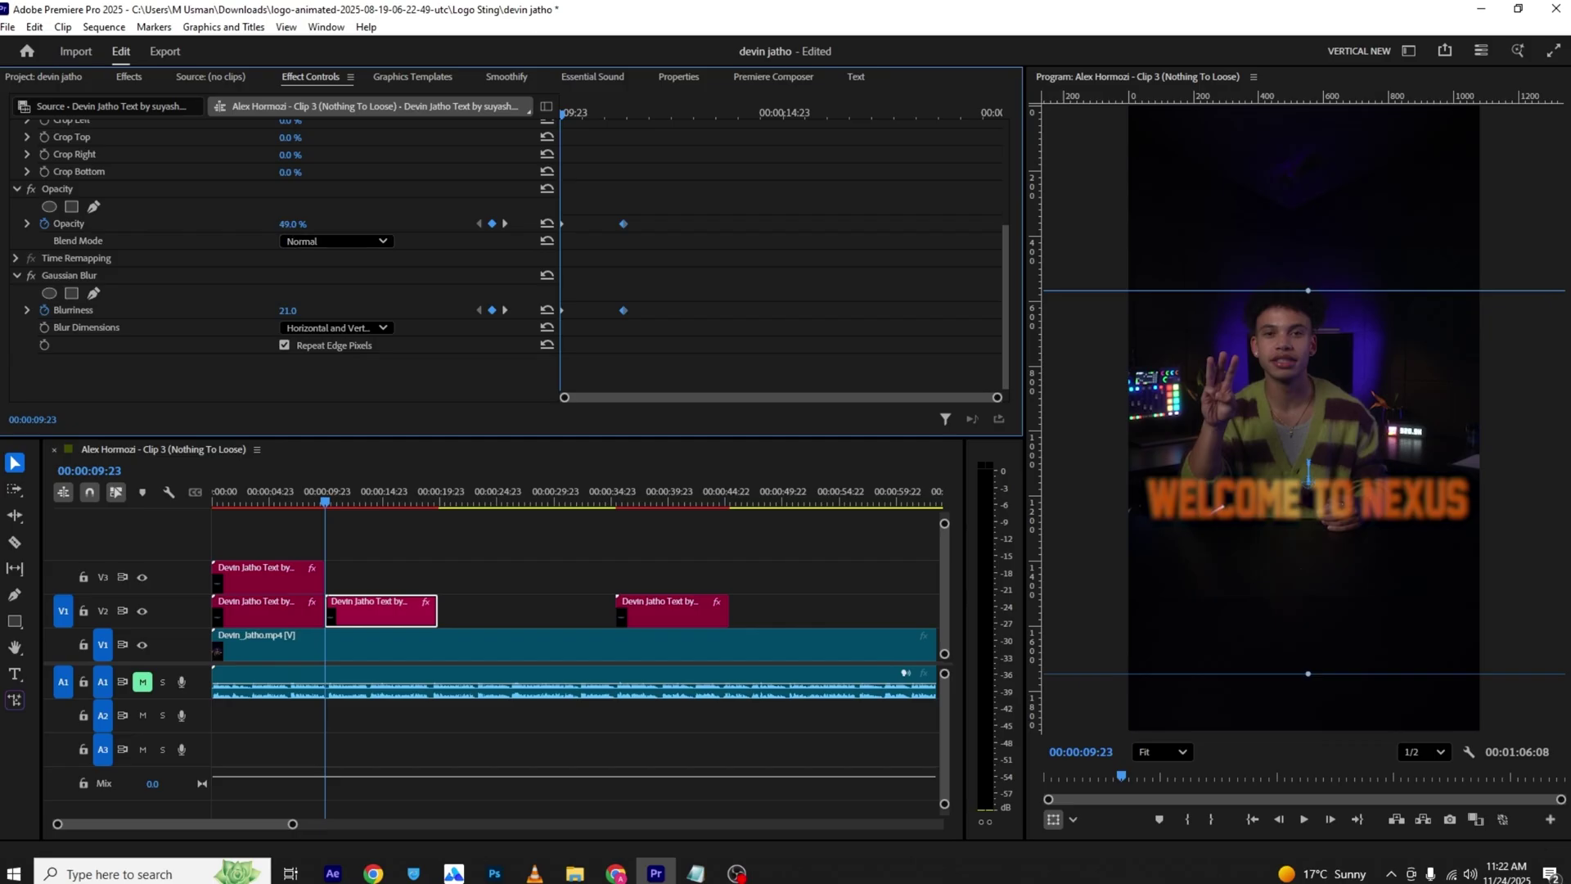
Step: Lower the opacity keyframe at the start of the "welcome to Nexus" caption and play back the fade-in
drag(292, 223, 334, 232)
key(space)
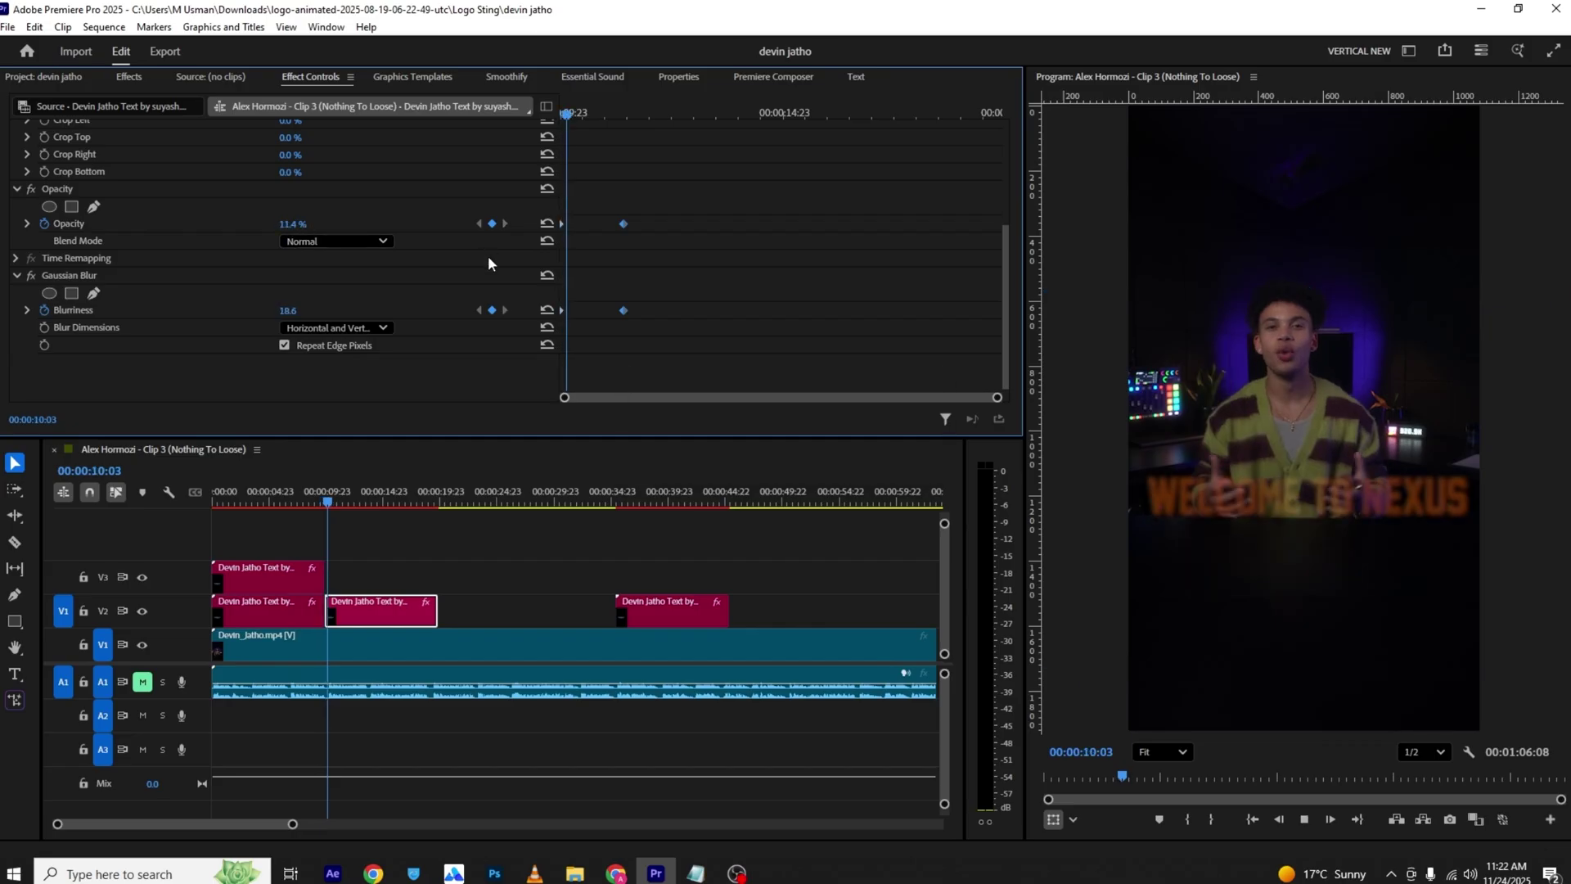
scroll(766, 314, up, 2)
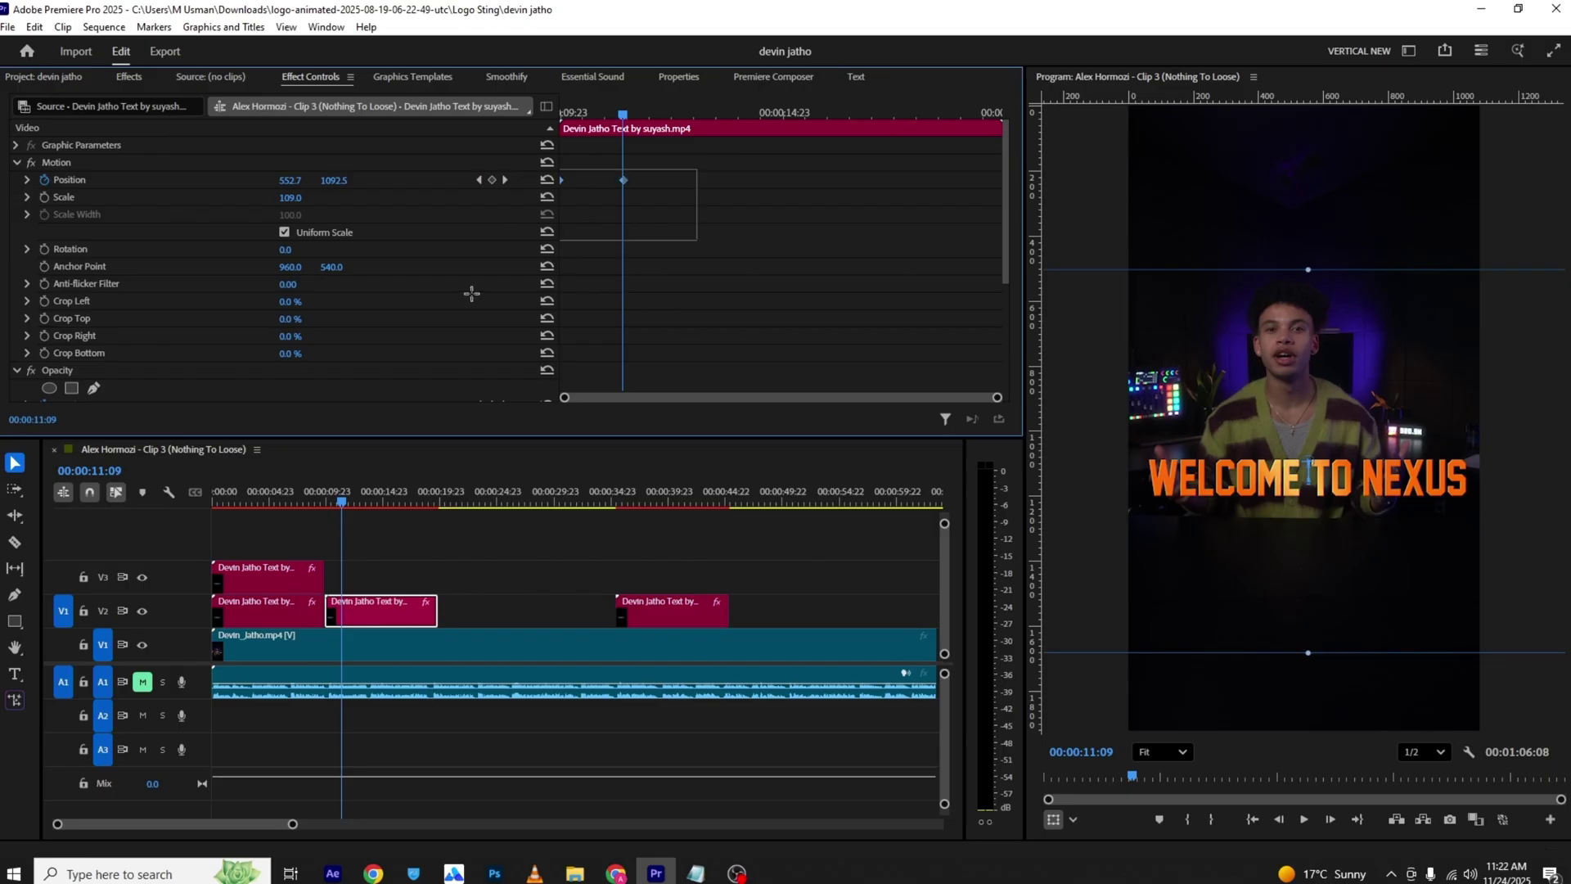
scroll(472, 293, down, 1)
scroll(684, 319, down, 3)
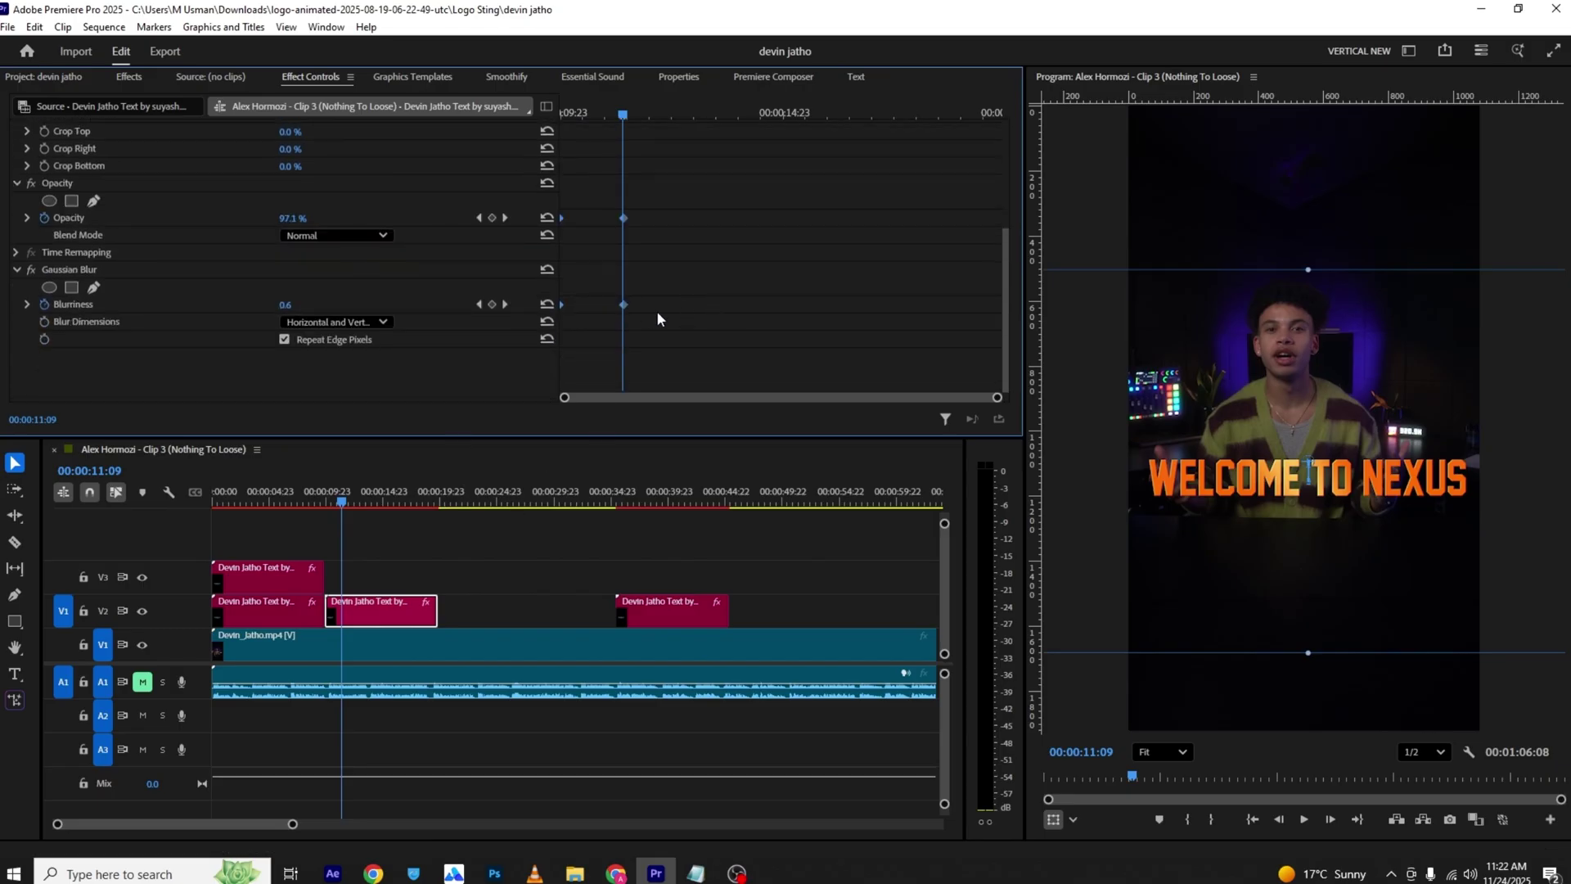
Step: Apply Ease In temporal interpolation to the caption's position, opacity and blurriness keyframes
right_click(625, 307)
mouse_move(720, 445)
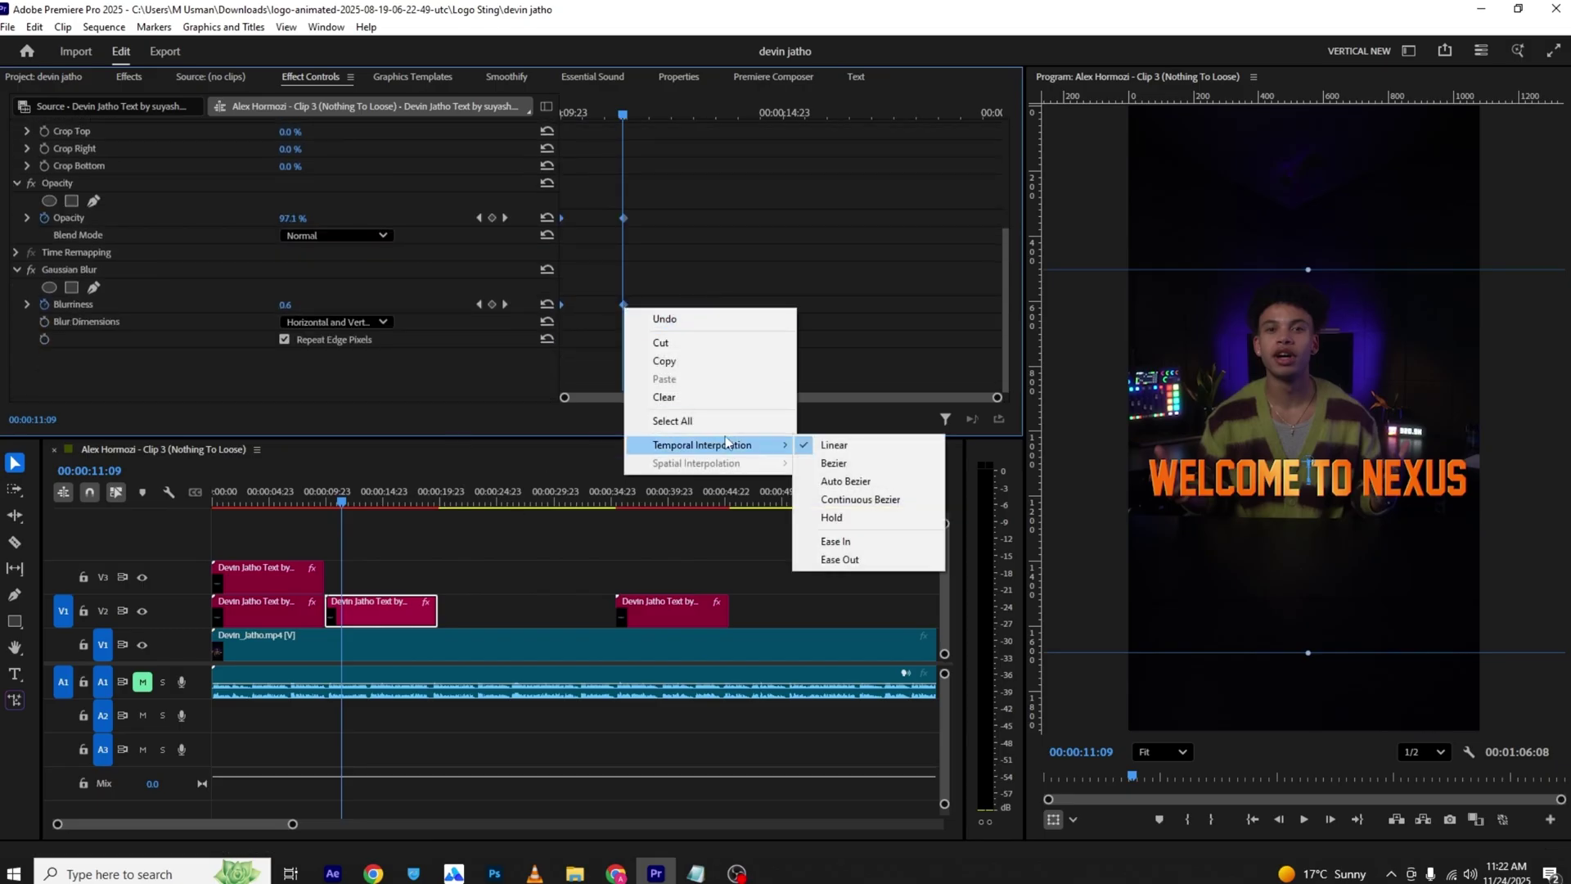
click(854, 541)
scroll(653, 296, up, 4)
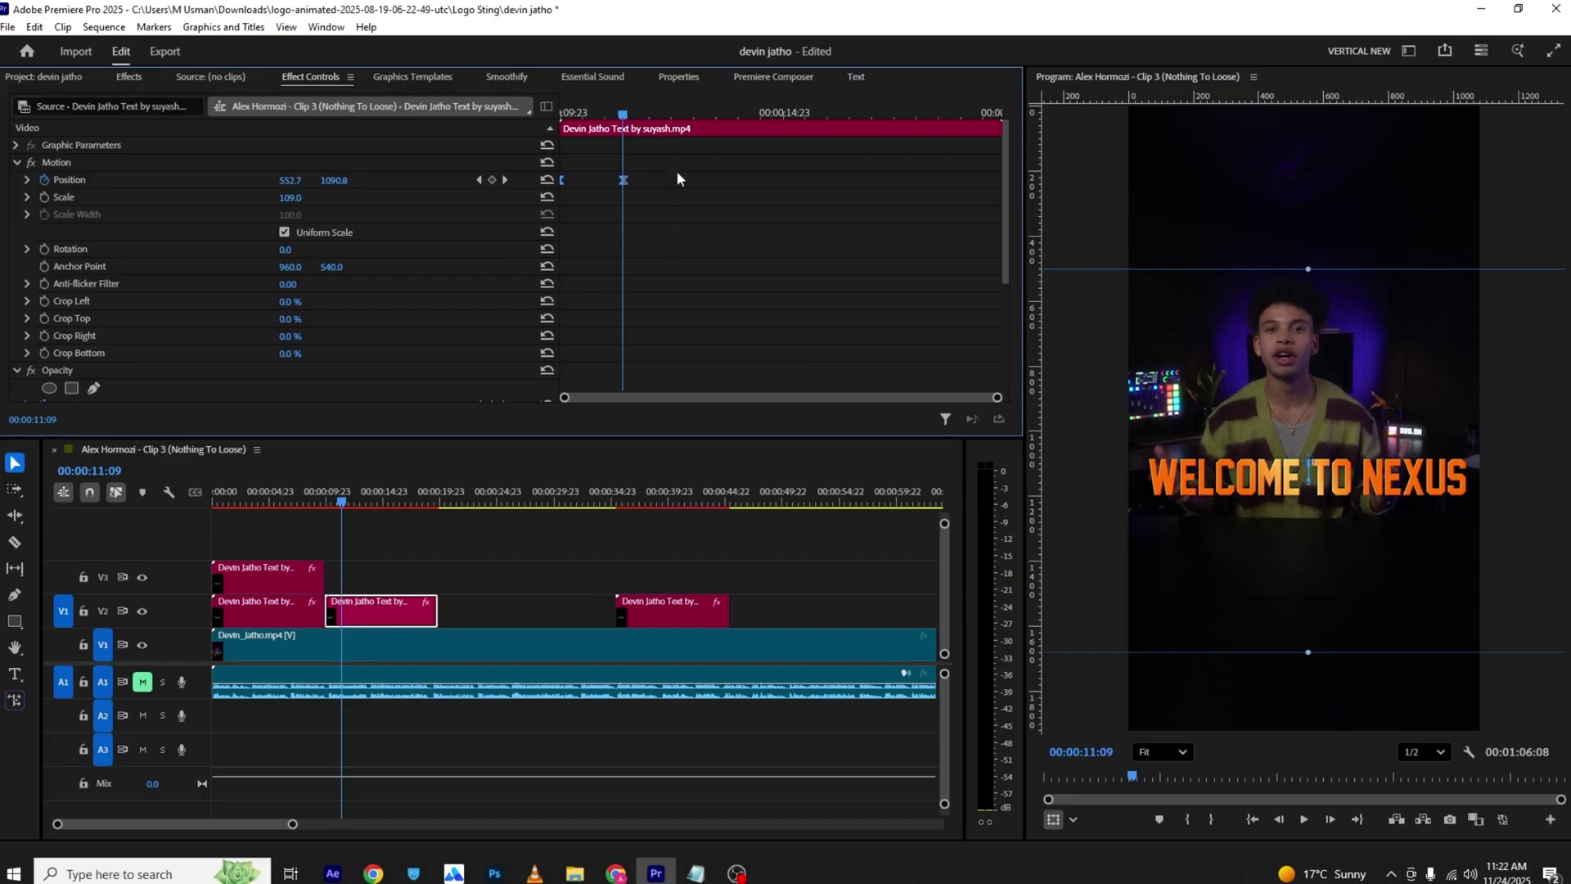
scroll(597, 340, down, 3)
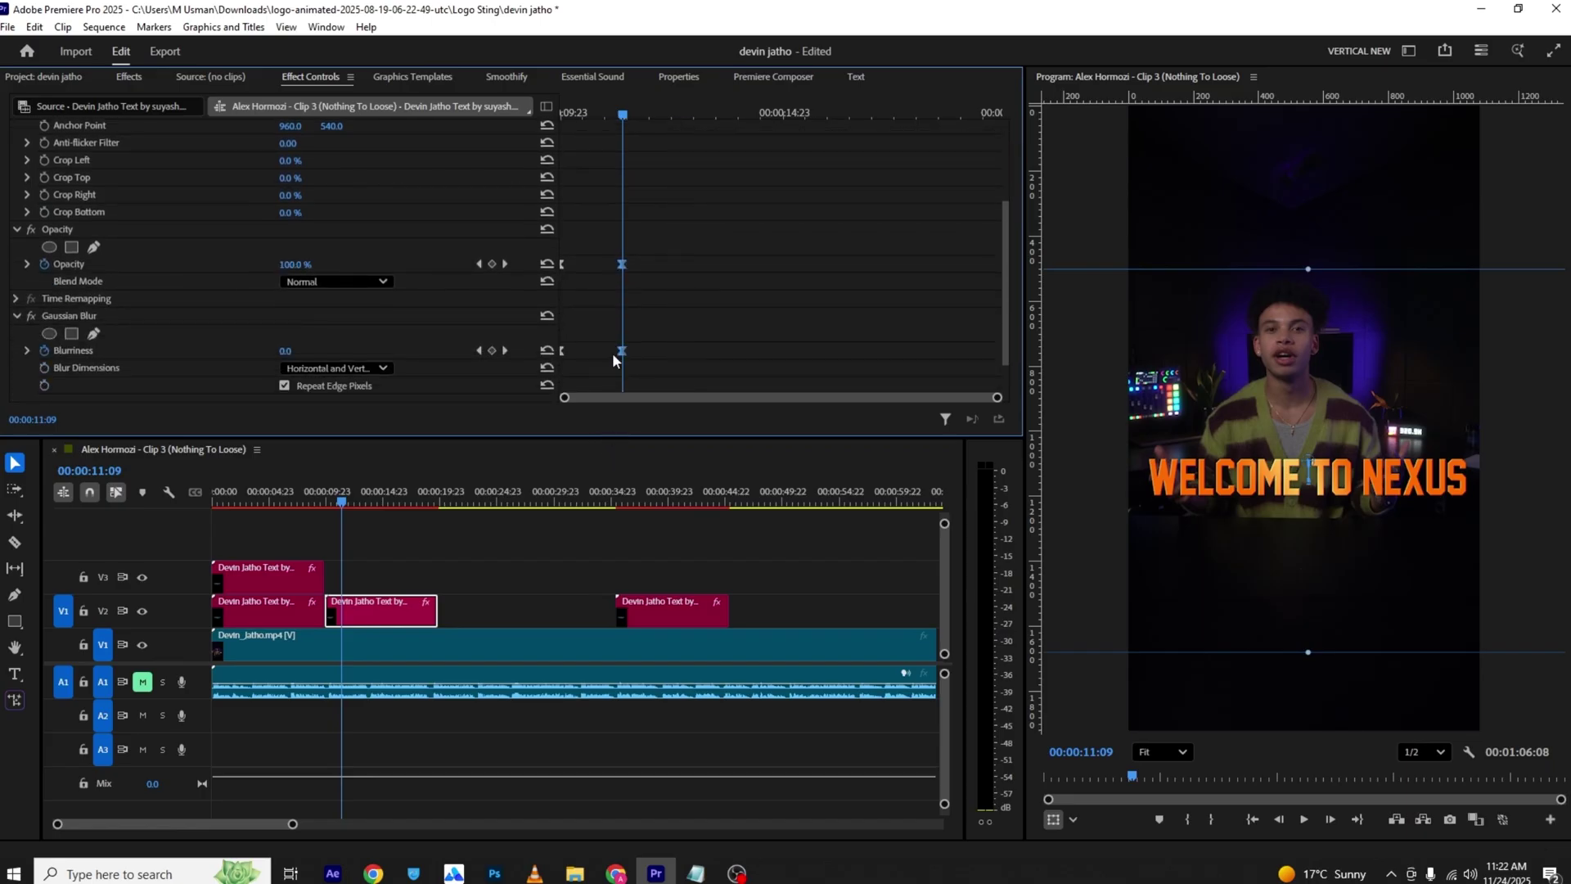
Step: Shift the ending position, opacity and blurriness keyframes earlier, to about half a second into the caption, and preview the faster entrance
drag(613, 353, 587, 353)
click(572, 113)
key(space)
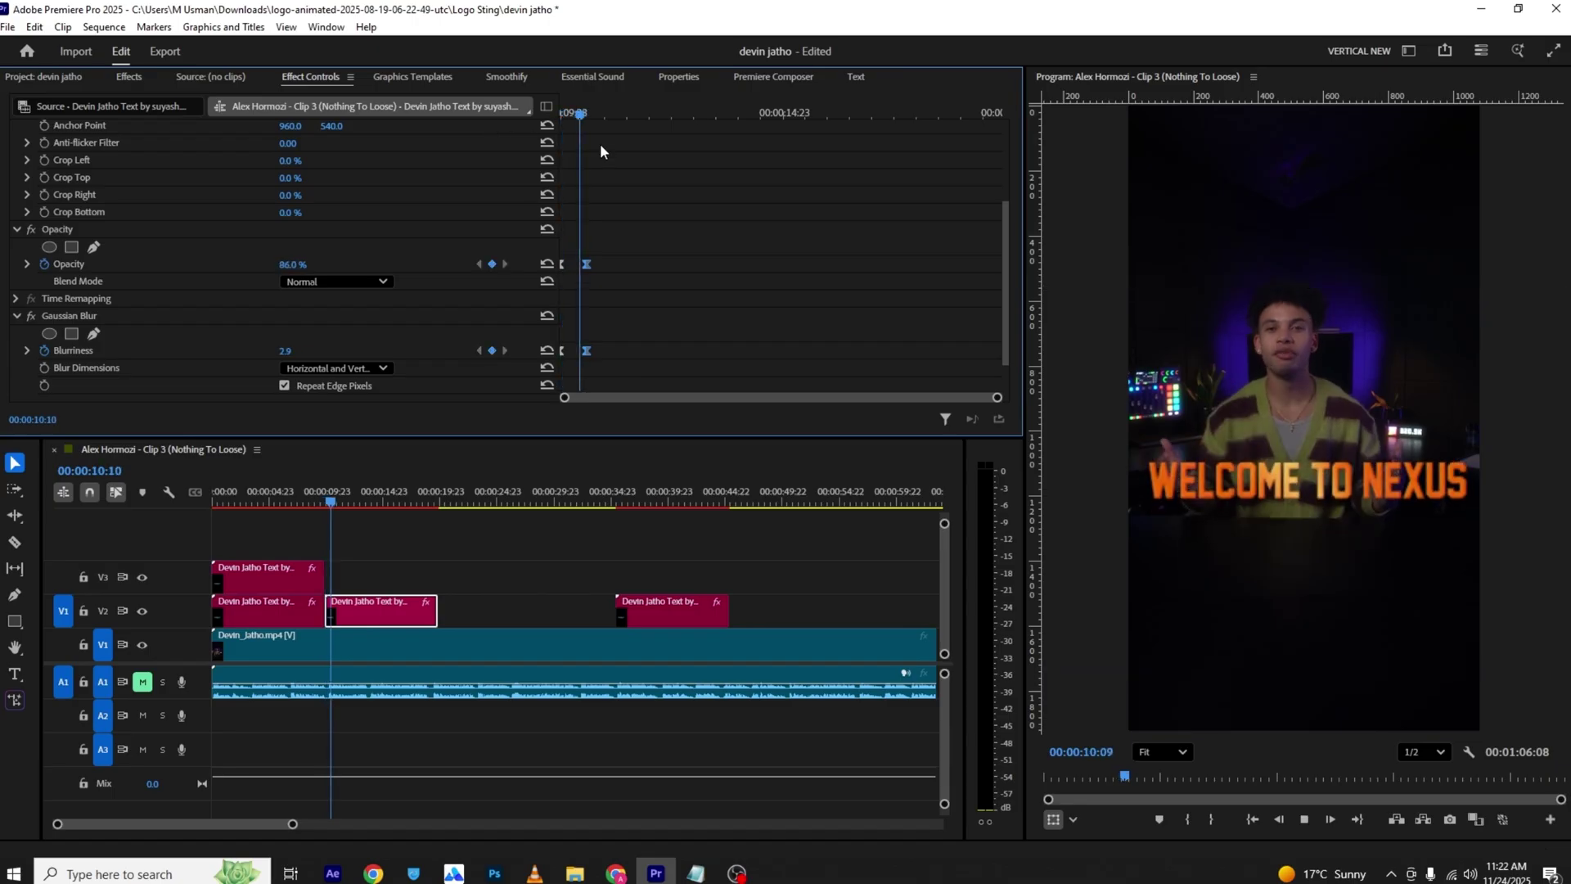
scroll(622, 164, up, 3)
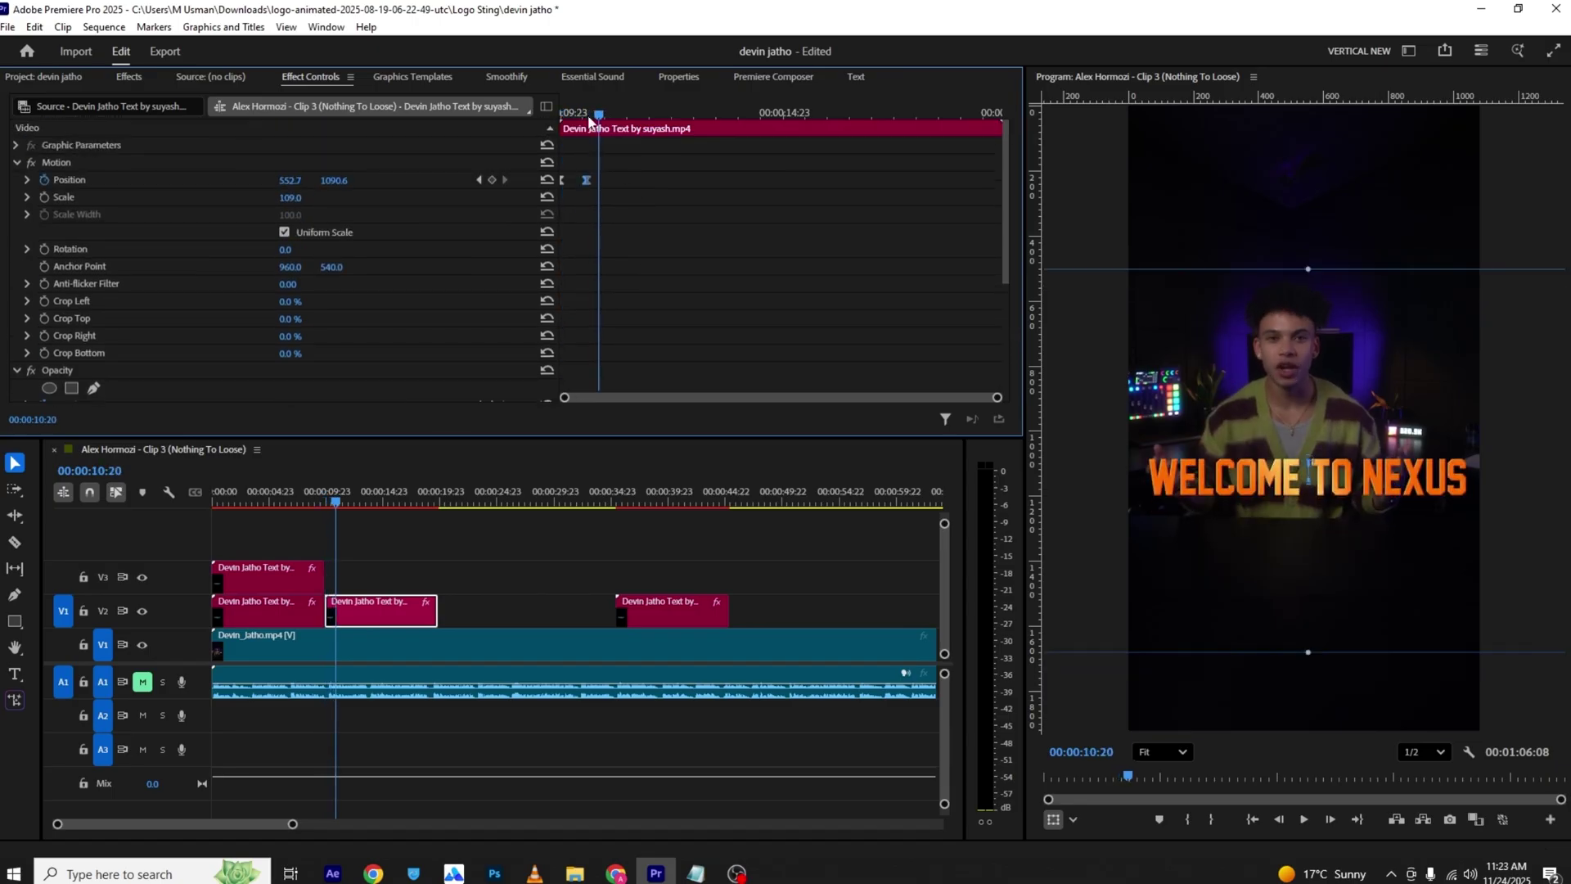
drag(589, 116, 479, 113)
key(space)
key(space)
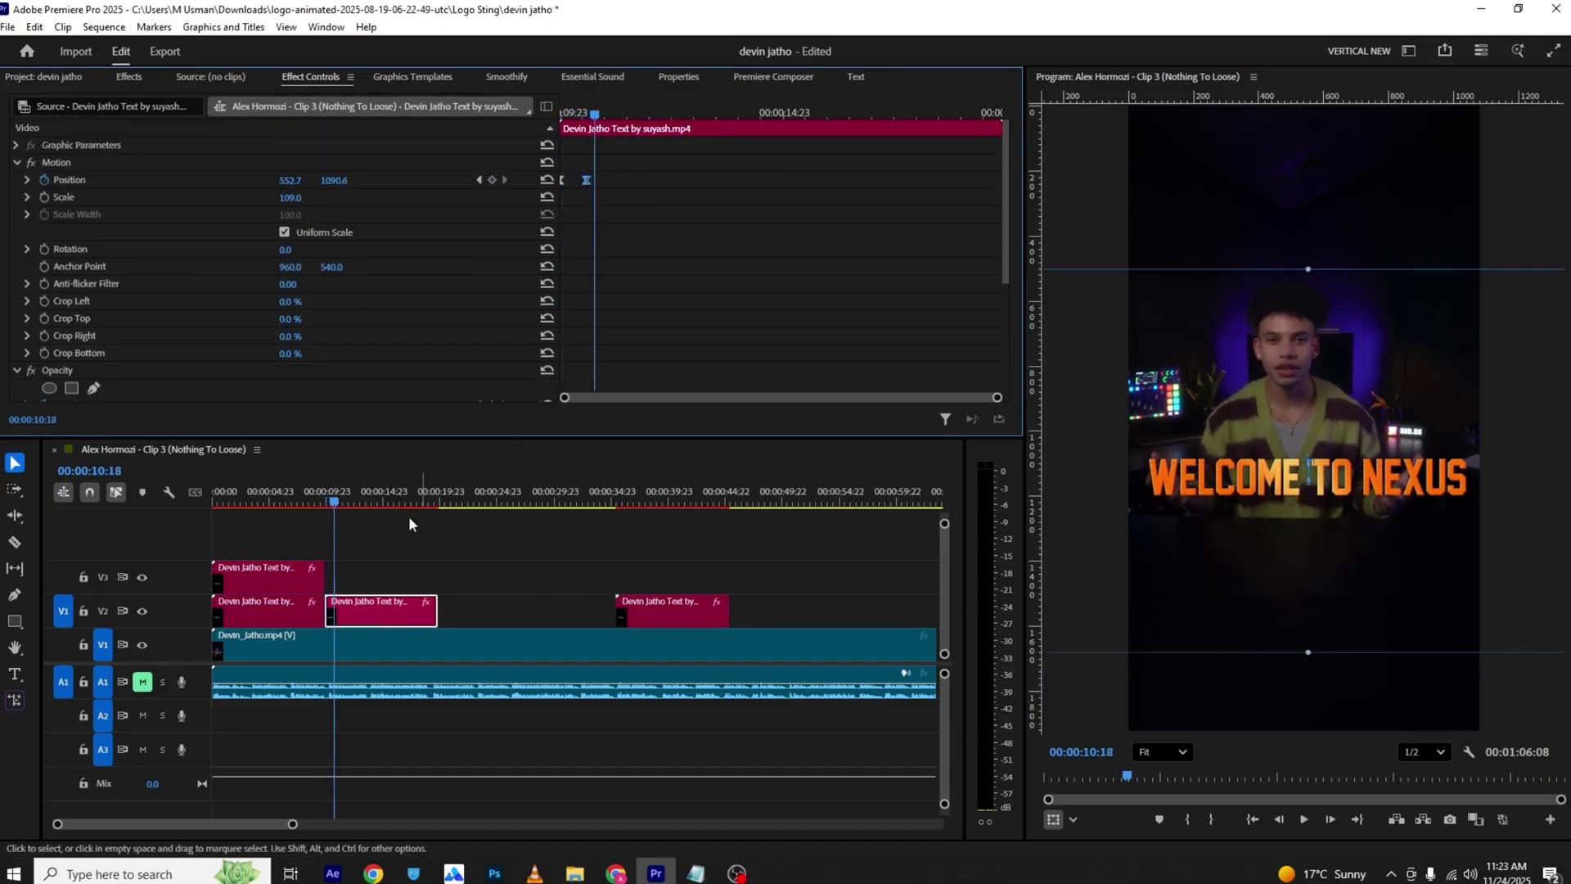
Step: In the Notepad transcript, copy the phrase "Nexus is the link between" and return to Premiere Pro
click(696, 873)
click(931, 274)
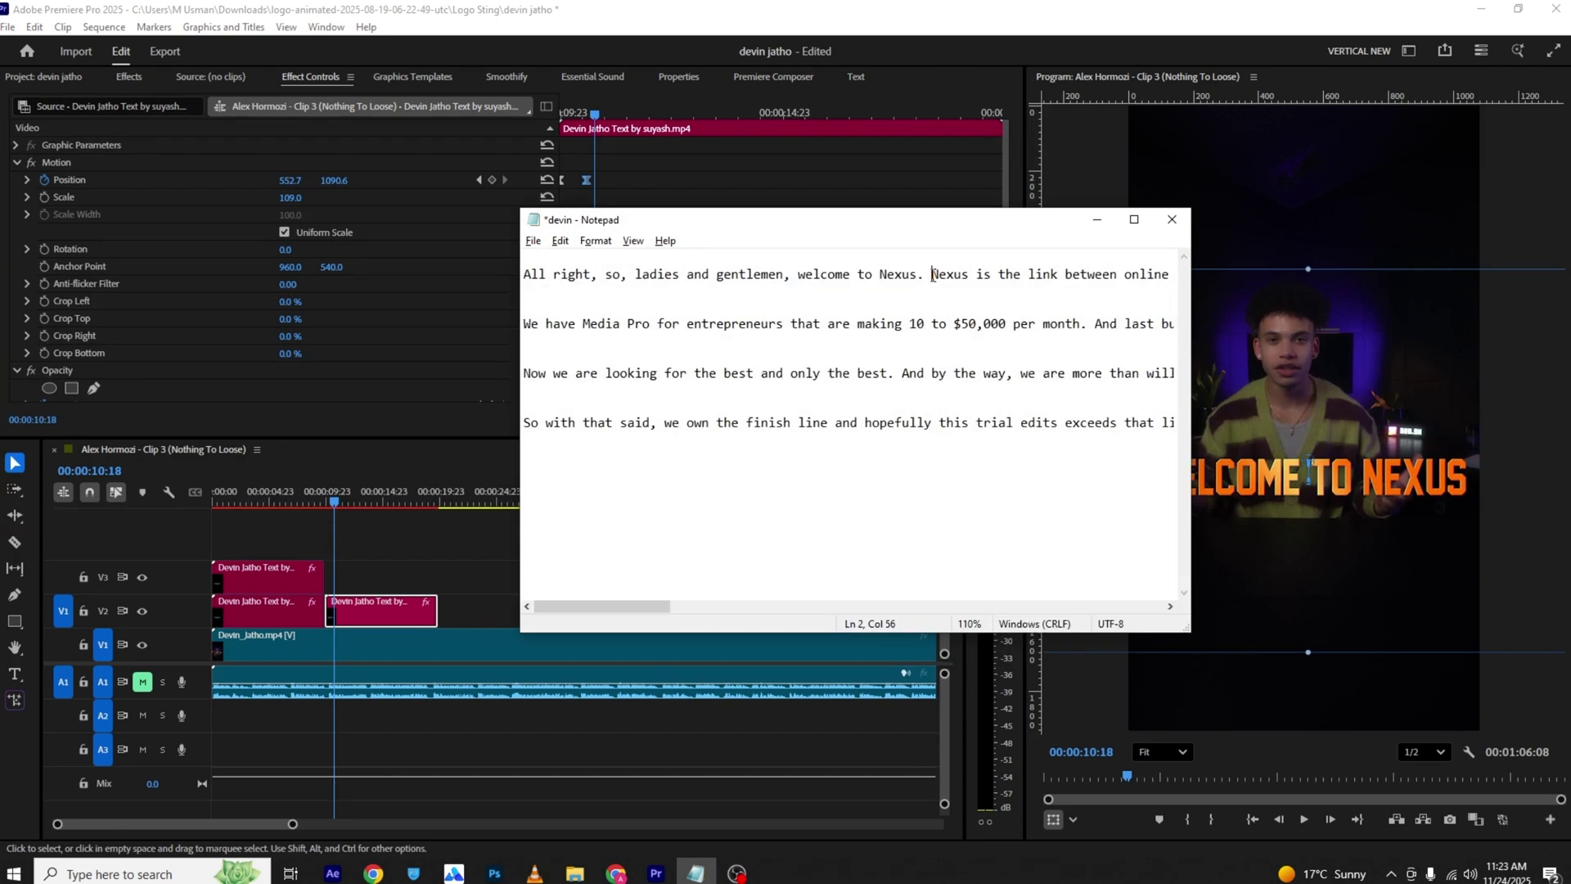
drag(931, 274, 1078, 285)
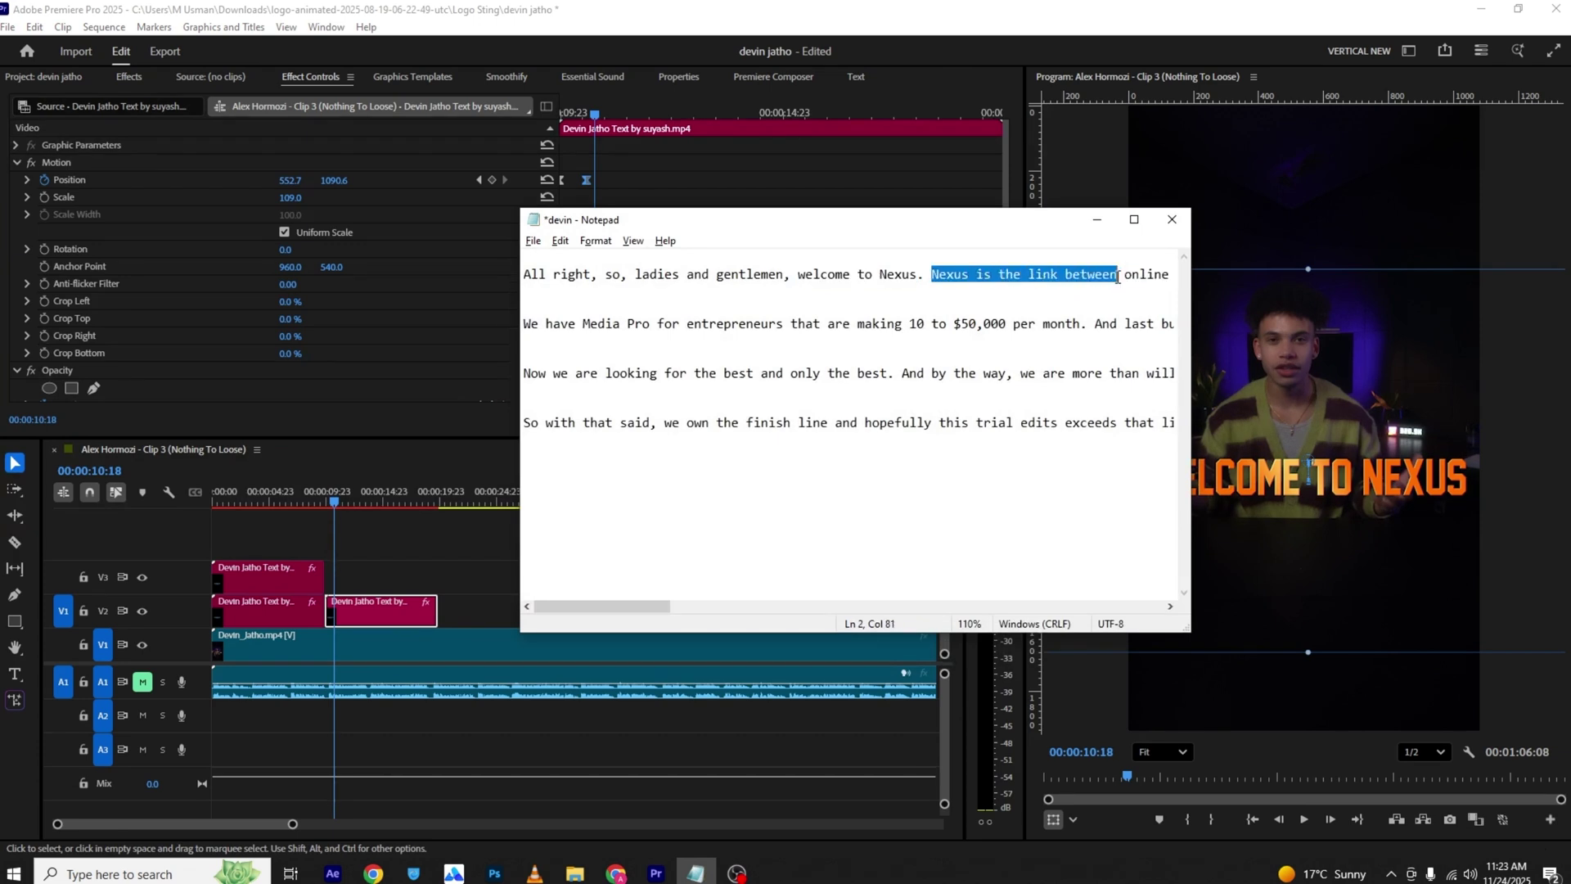
click(1098, 219)
Step: Move the spare caption clip onto V3 above the "welcome to Nexus" clip and set its top text to "Nexus is the link between"
drag(680, 612, 390, 579)
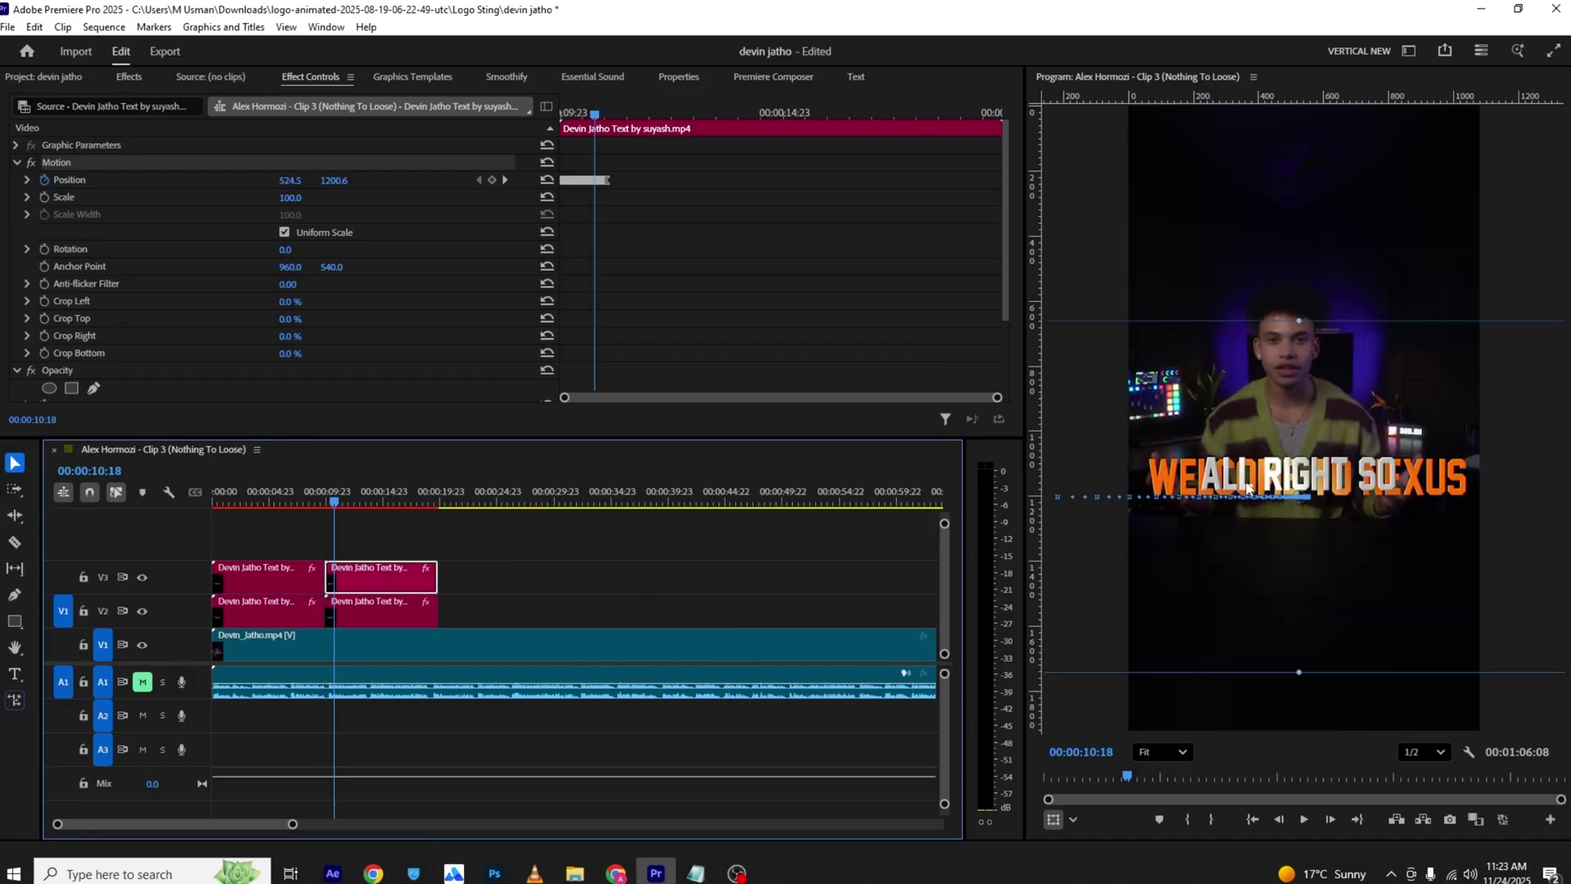
click(676, 76)
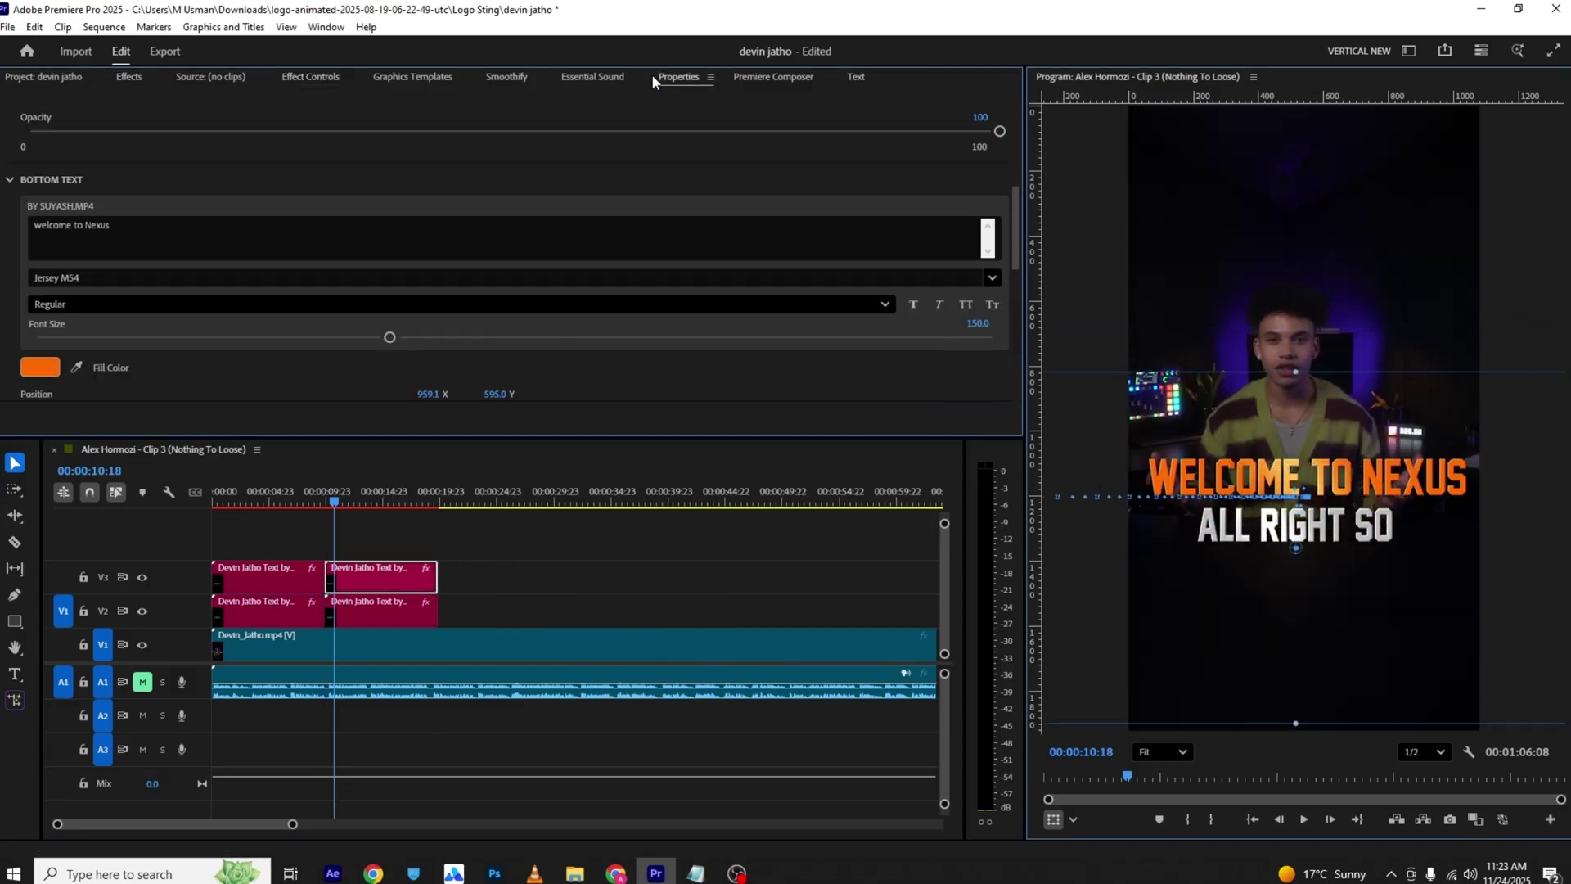
scroll(239, 256, up, 6)
double_click(155, 118)
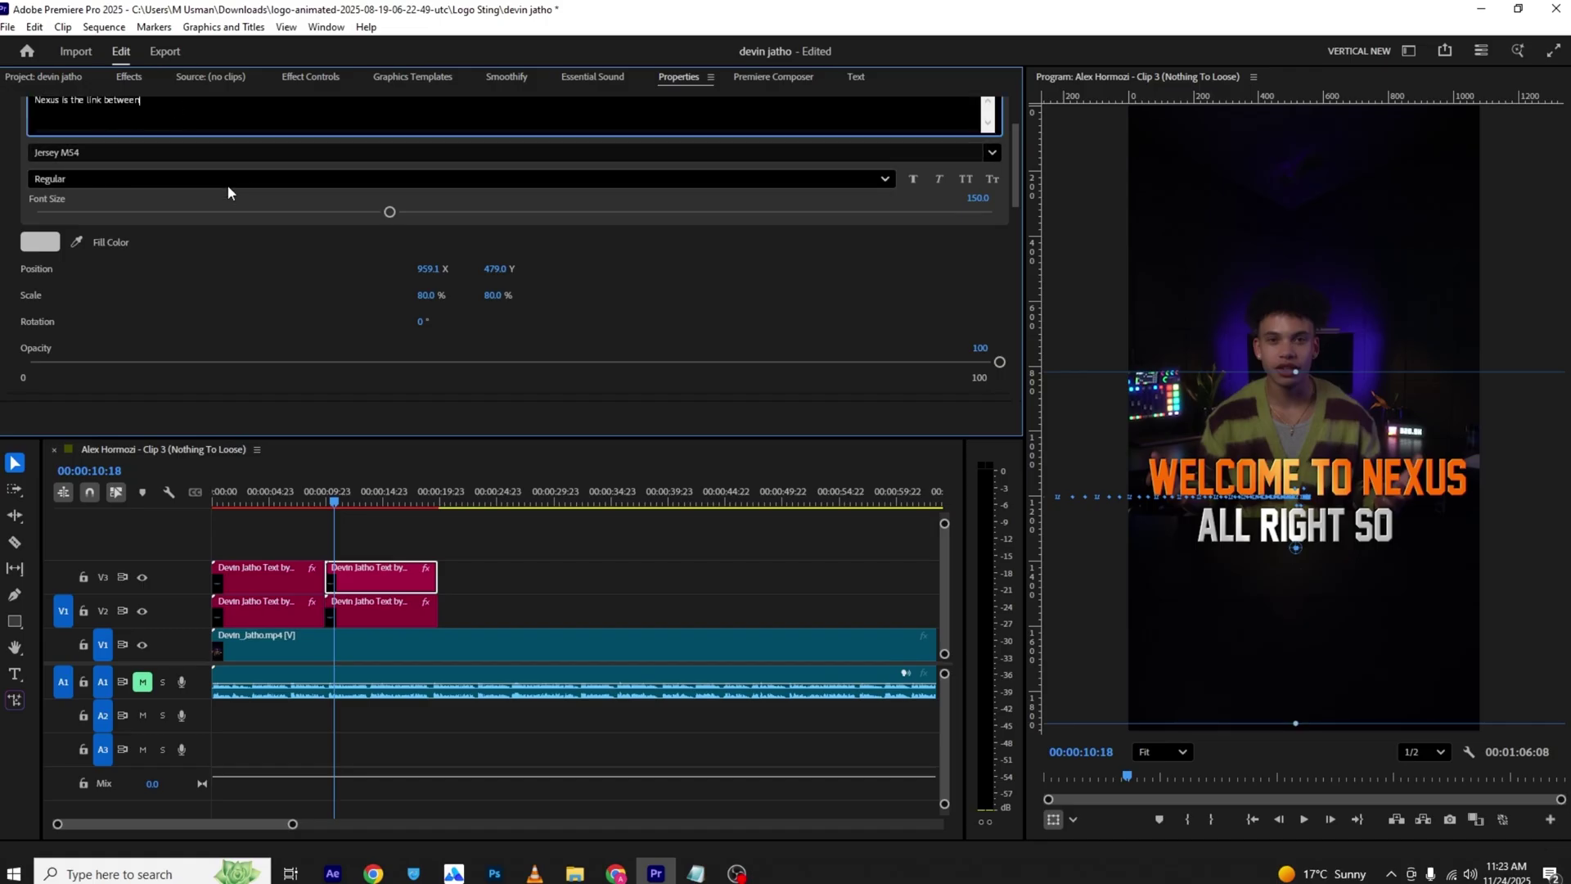
click(244, 252)
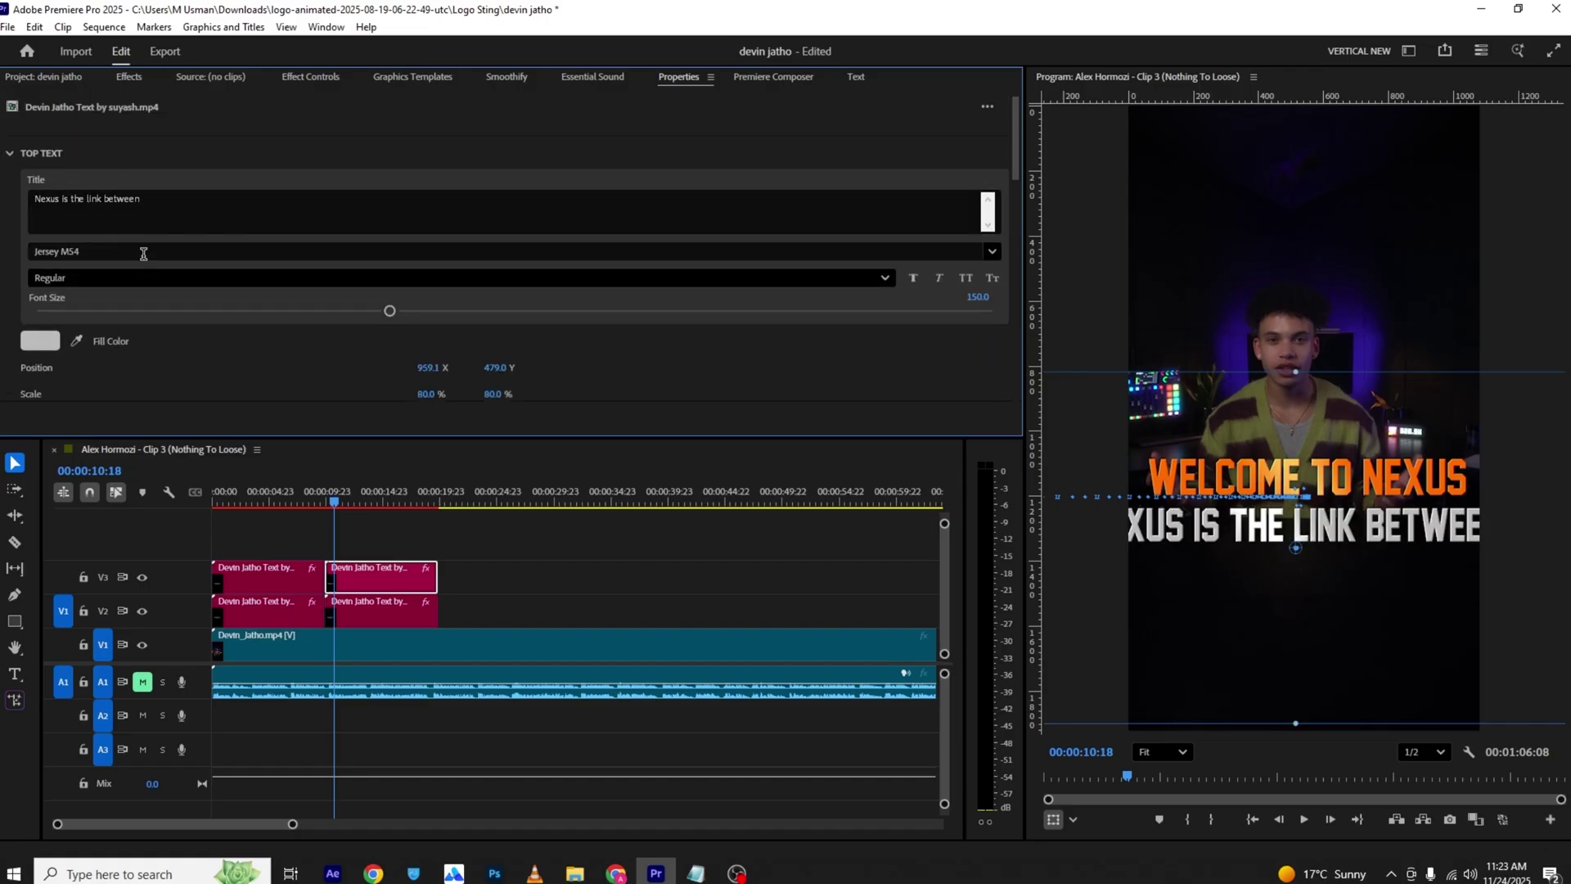
Step: Change the new caption's font to Jersey Sharp and fit it in the frame at scale 56 and position 514.3, 1357.7
click(144, 252)
click(265, 319)
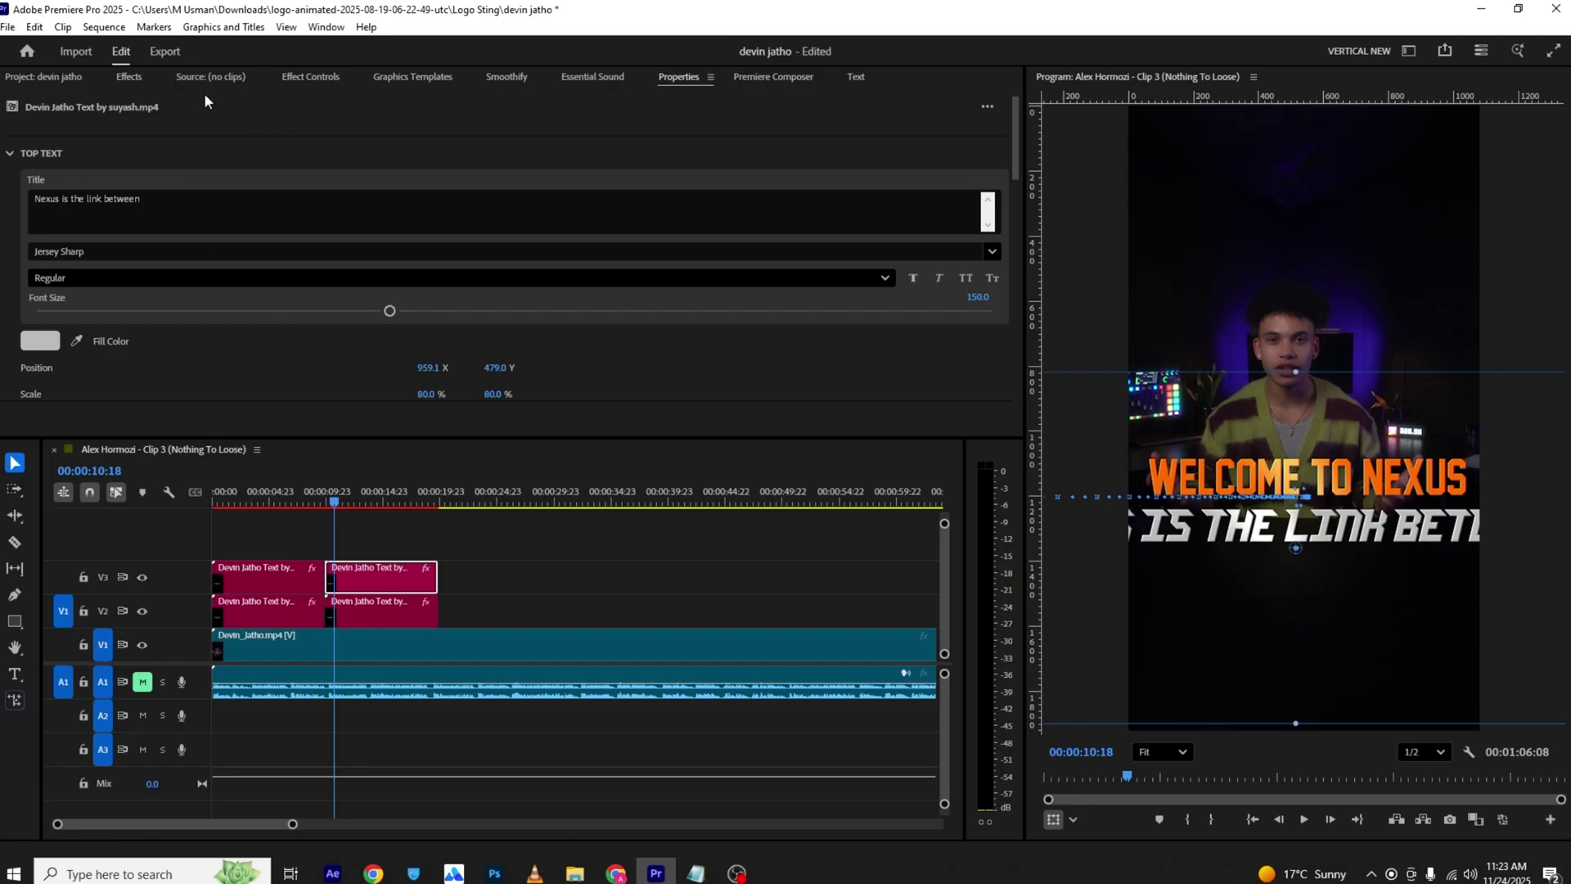
click(310, 77)
drag(290, 197, 254, 197)
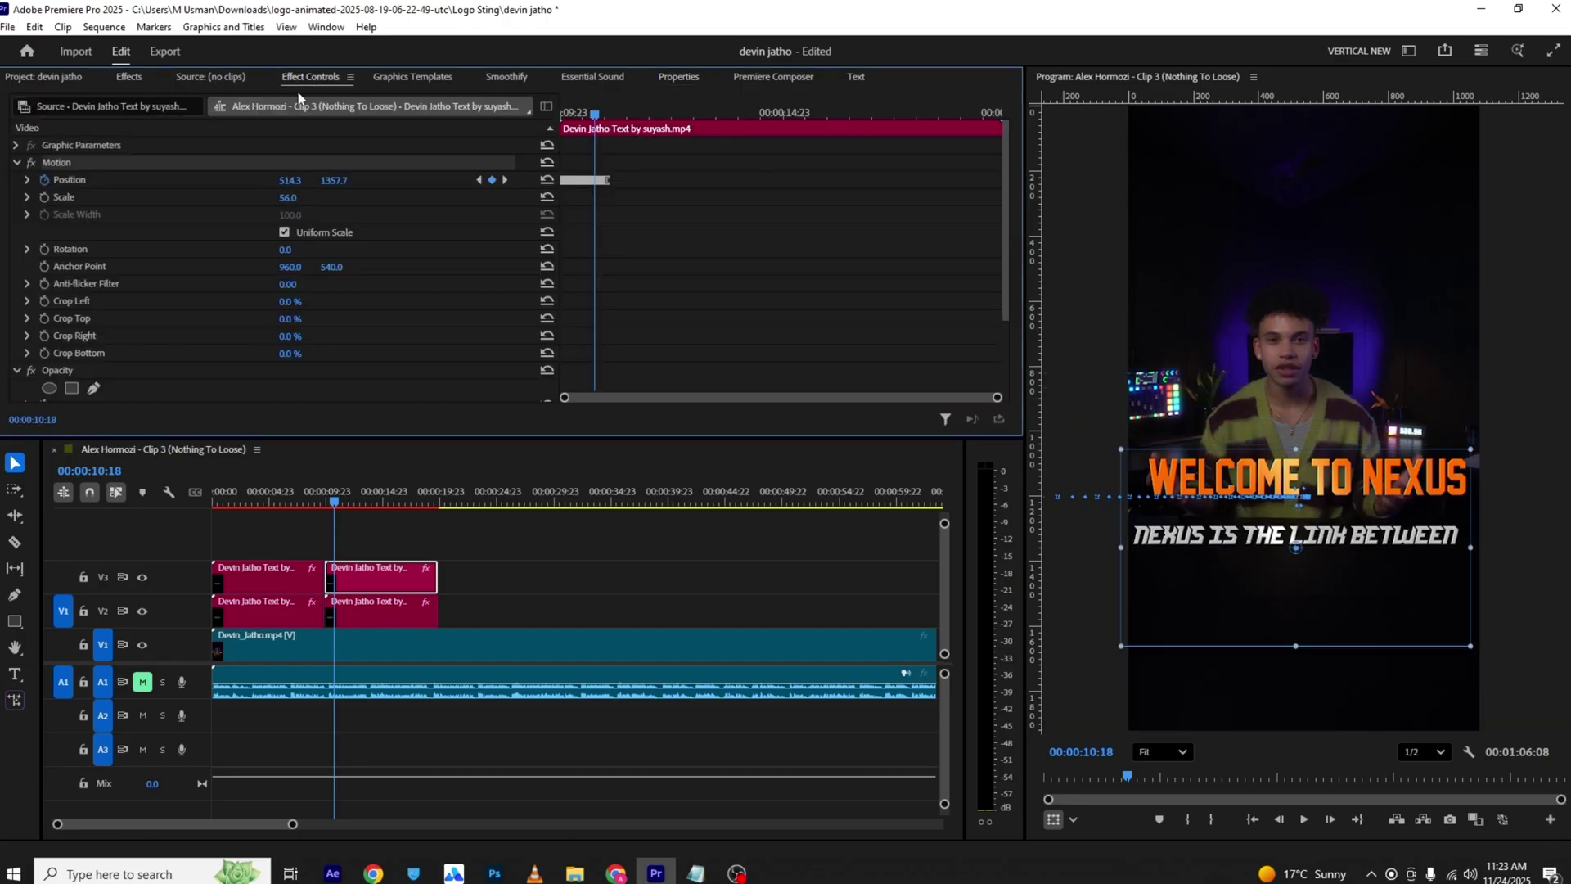
Step: Remove the new caption's position keyframes and place the clip on V2 directly after the "welcome to Nexus" clip
click(45, 179)
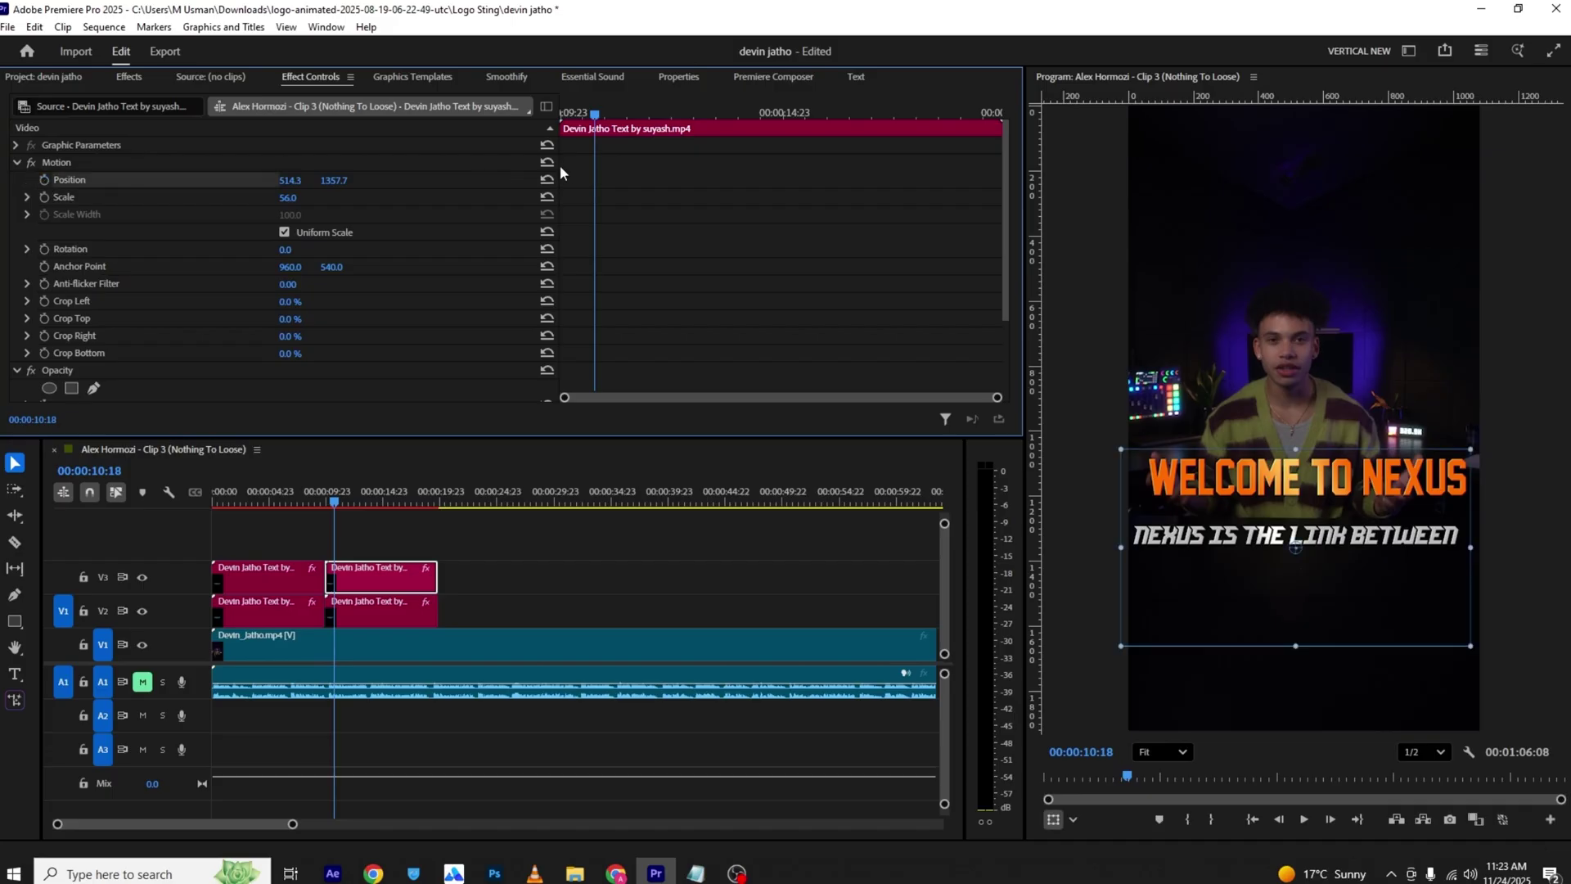
drag(582, 119, 501, 138)
drag(379, 573, 504, 609)
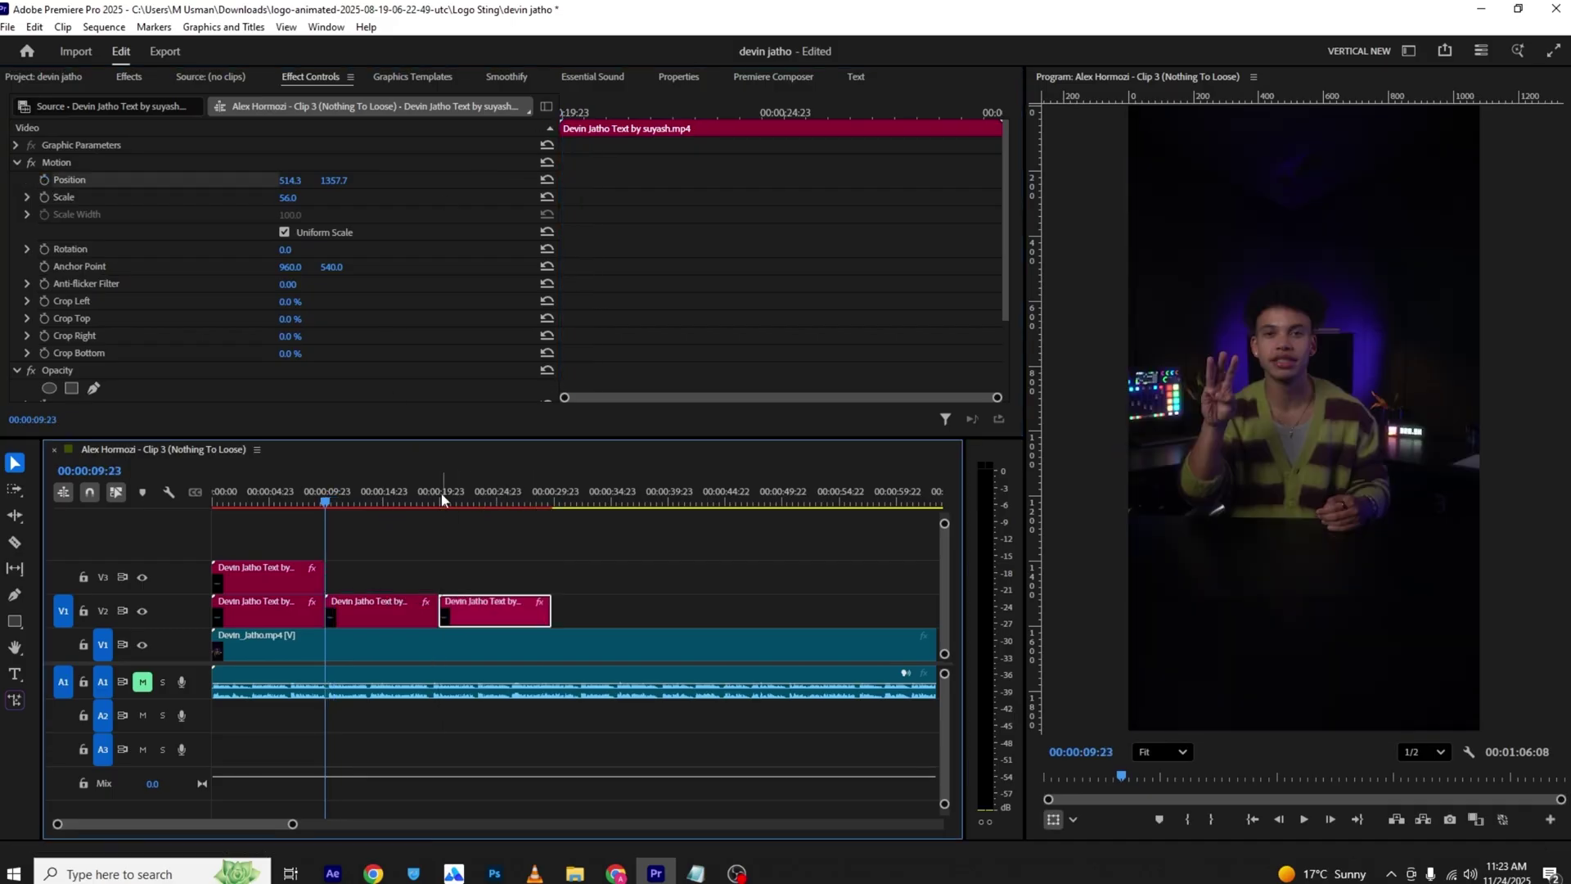
Step: Move the playhead to about 00:00:24:01 and shorten the third caption's top text to "Nexus is the link"
drag(440, 494, 487, 501)
click(679, 76)
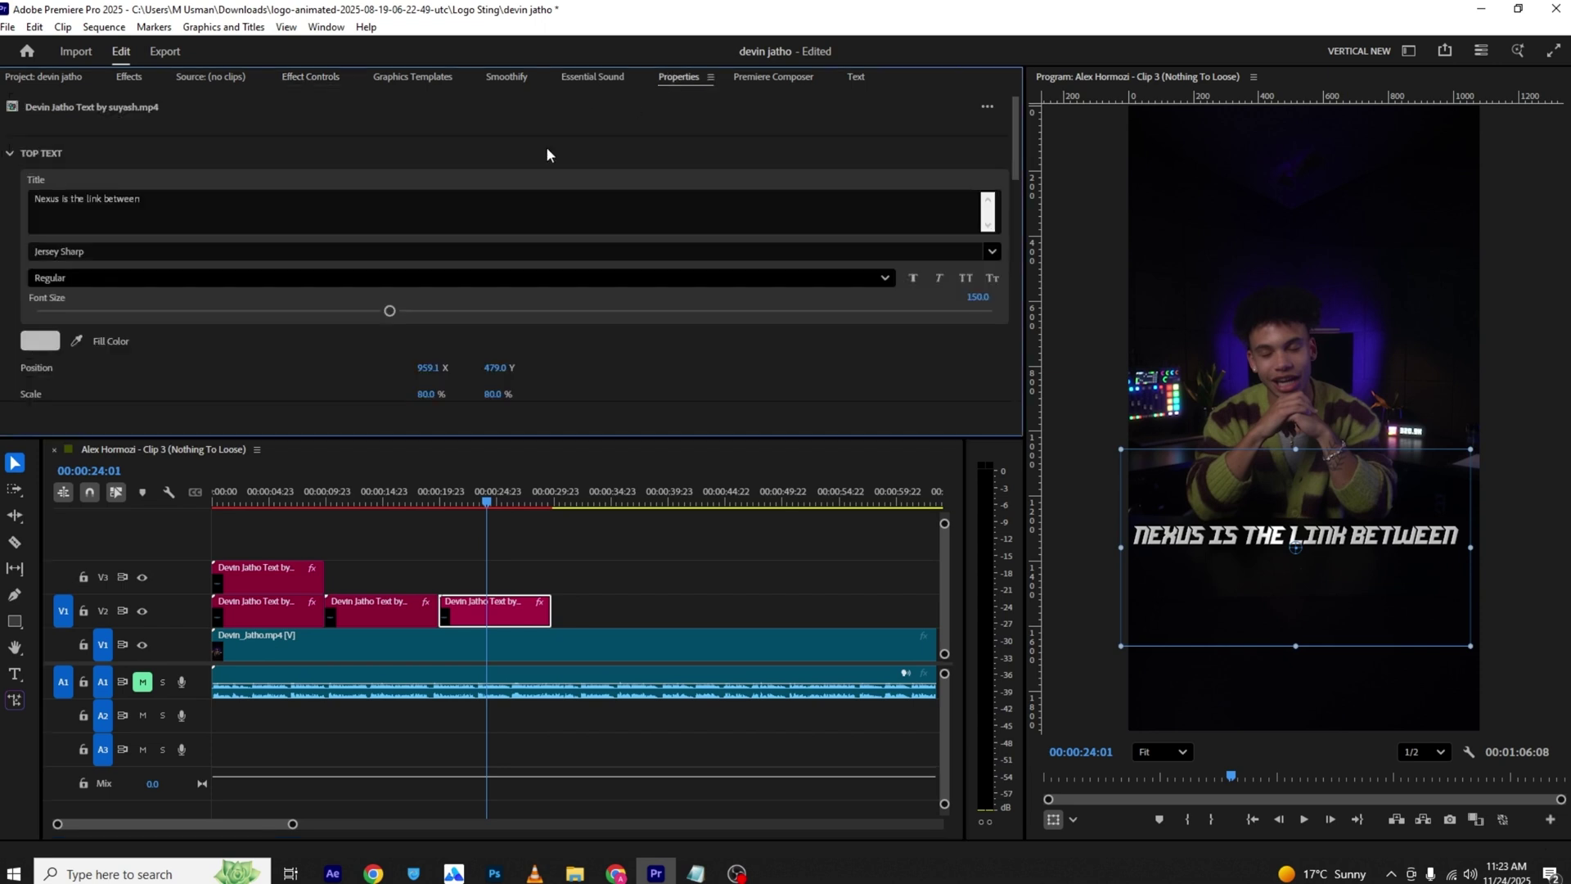
click(104, 200)
key(BackSpace)
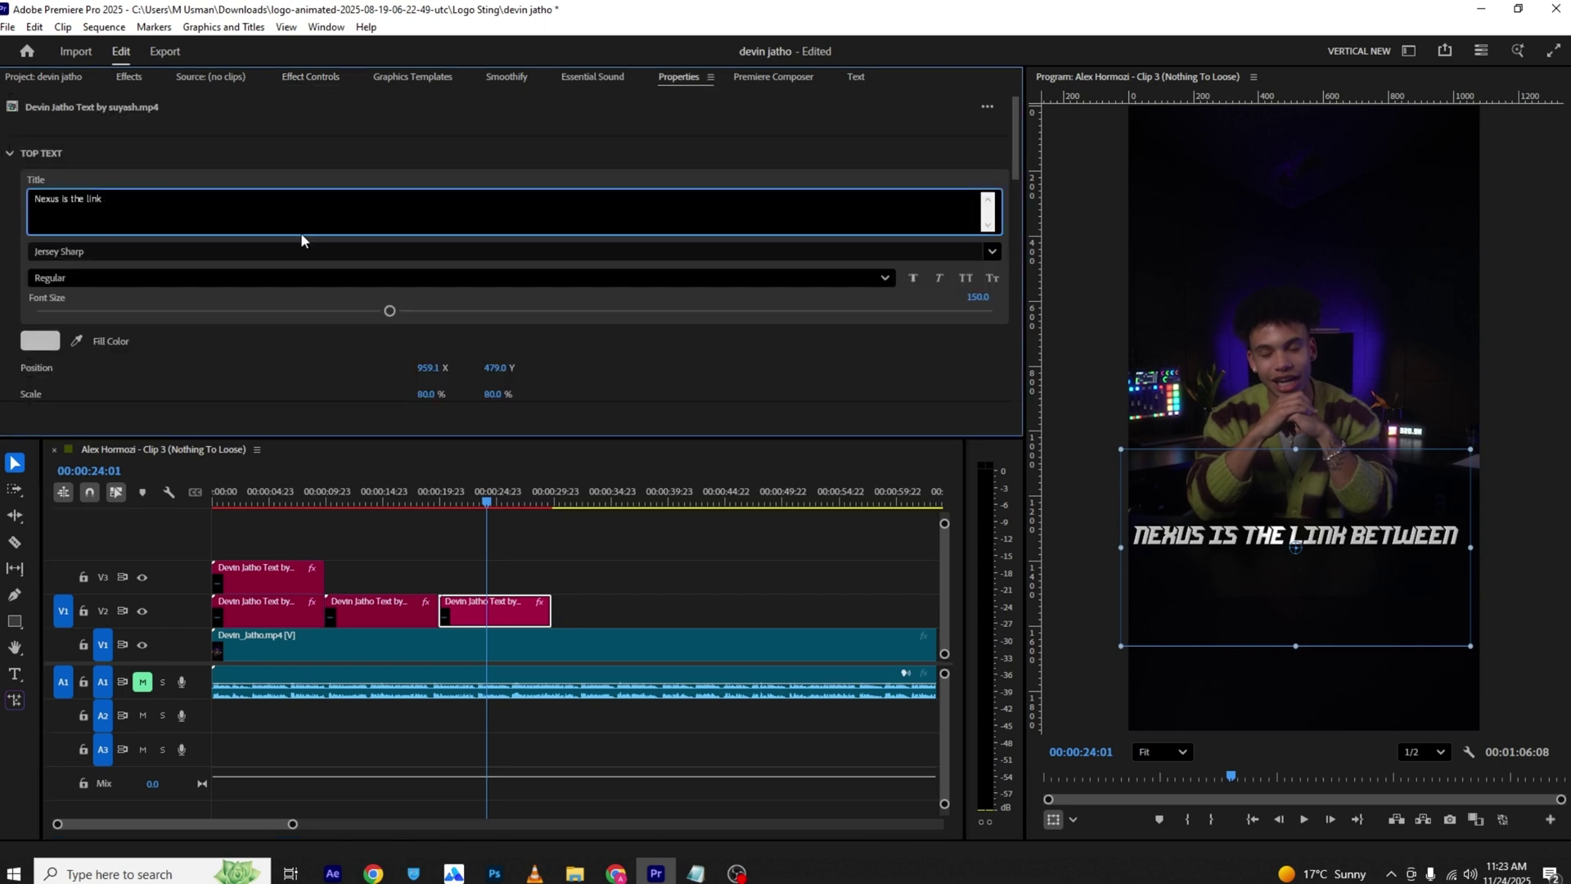
click(317, 157)
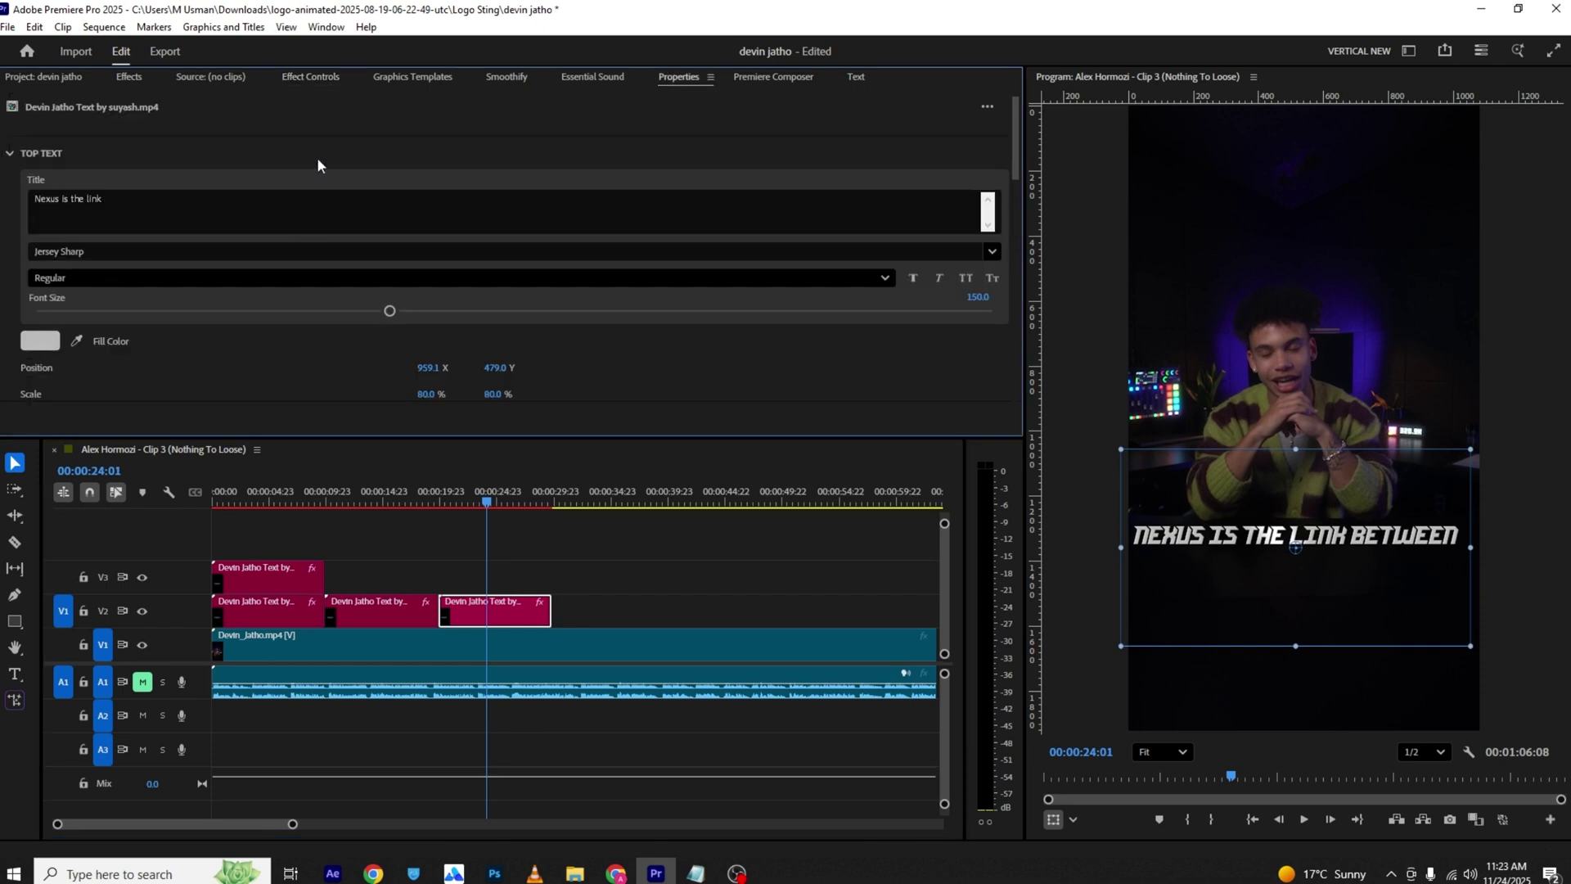
Step: Enlarge the "Nexus is the link" caption to scale 84 and reposition it at 554.3, 1287.7
click(290, 79)
mouse_move(288, 199)
mouse_down()
mouse_move(329, 199)
mouse_move(307, 199)
mouse_move(332, 181)
mouse_move(301, 194)
mouse_up()
click(345, 201)
Step: Clear the effects search and apply the Text Animation IN 04 preset from the Cinematic Text Animation pack to the "Nexus is the link" clip
click(129, 76)
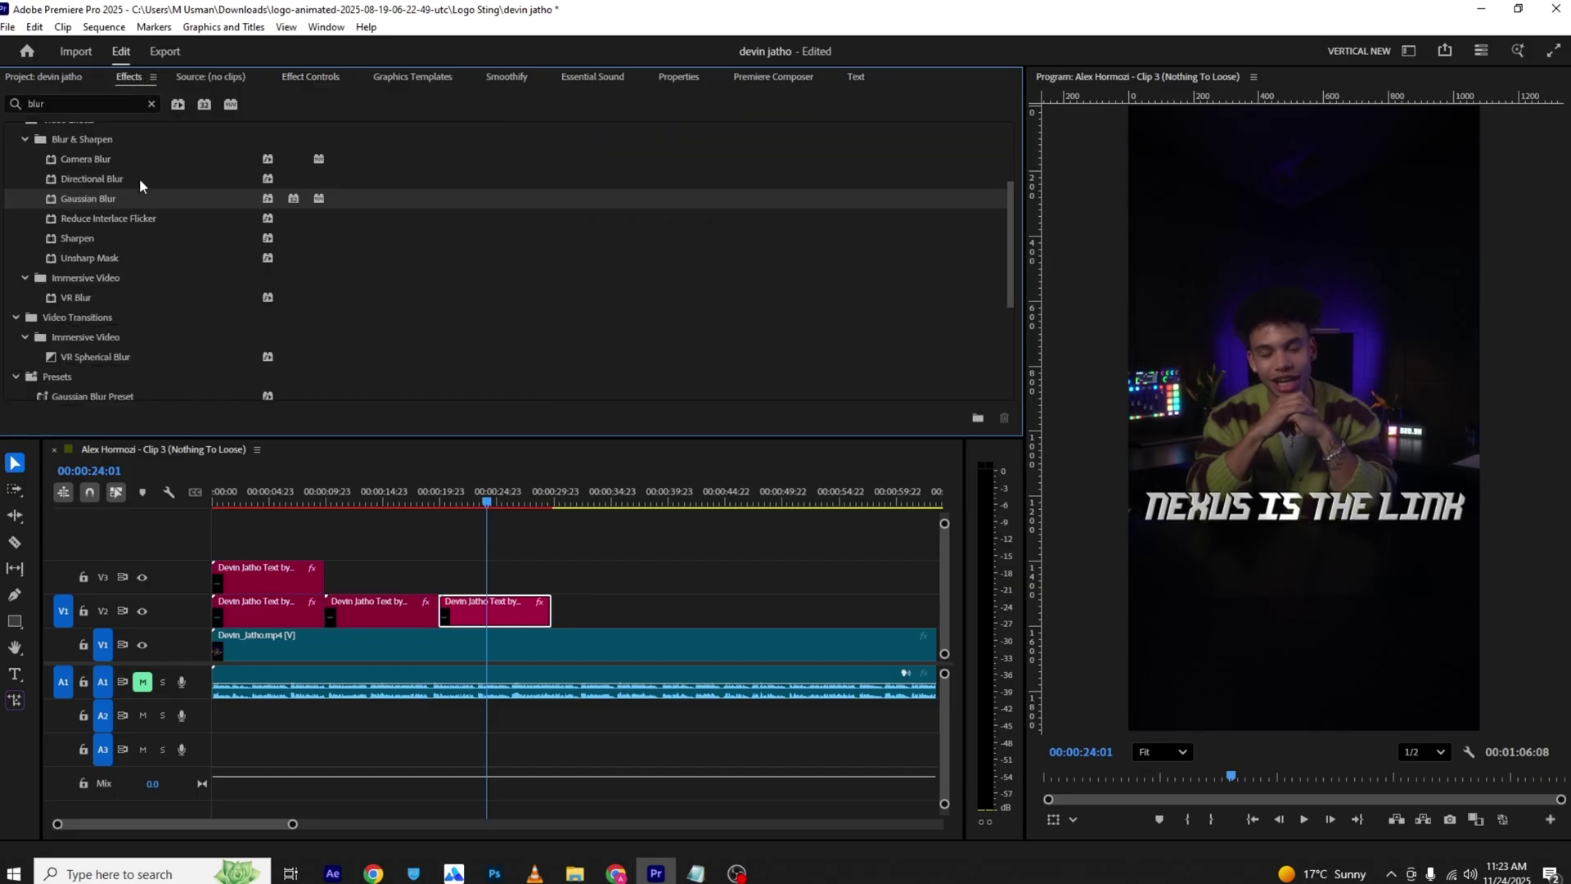
click(152, 104)
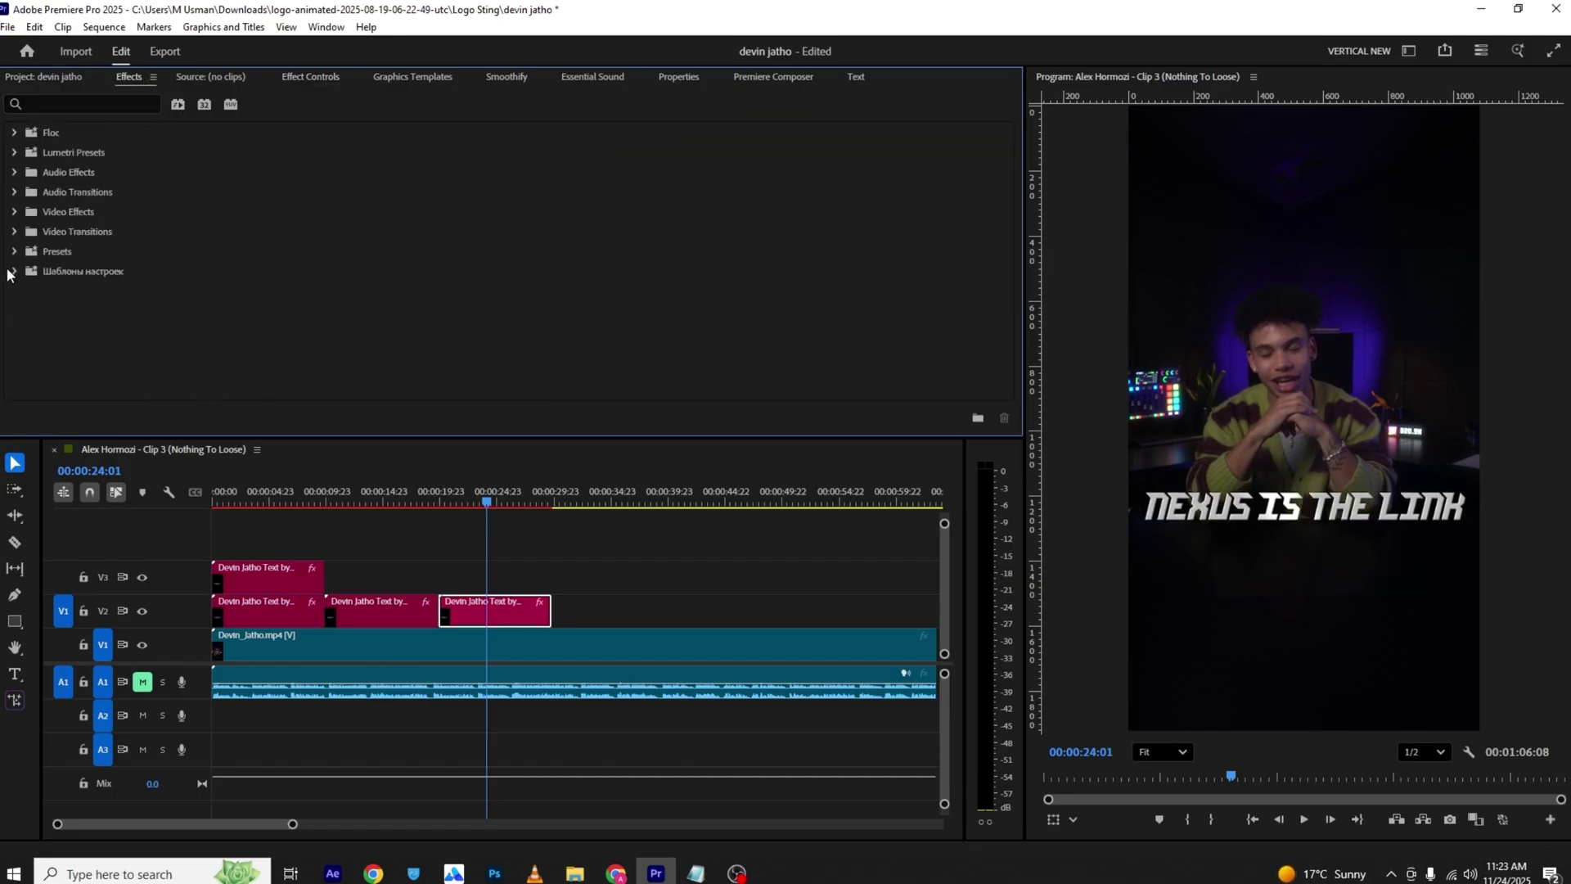
click(19, 330)
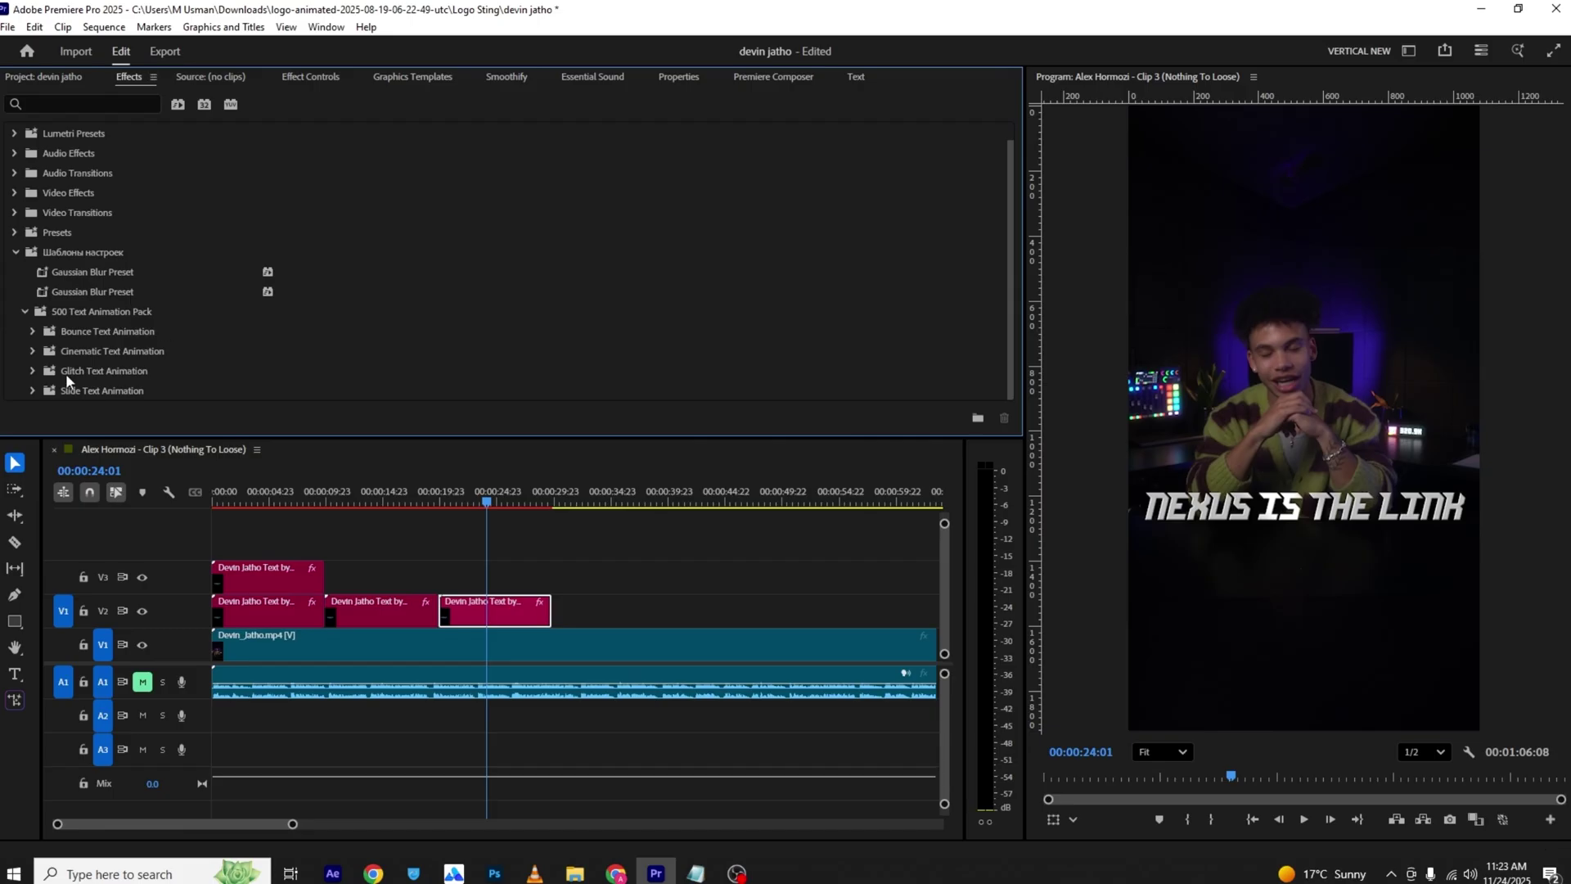
scroll(149, 354, down, 1)
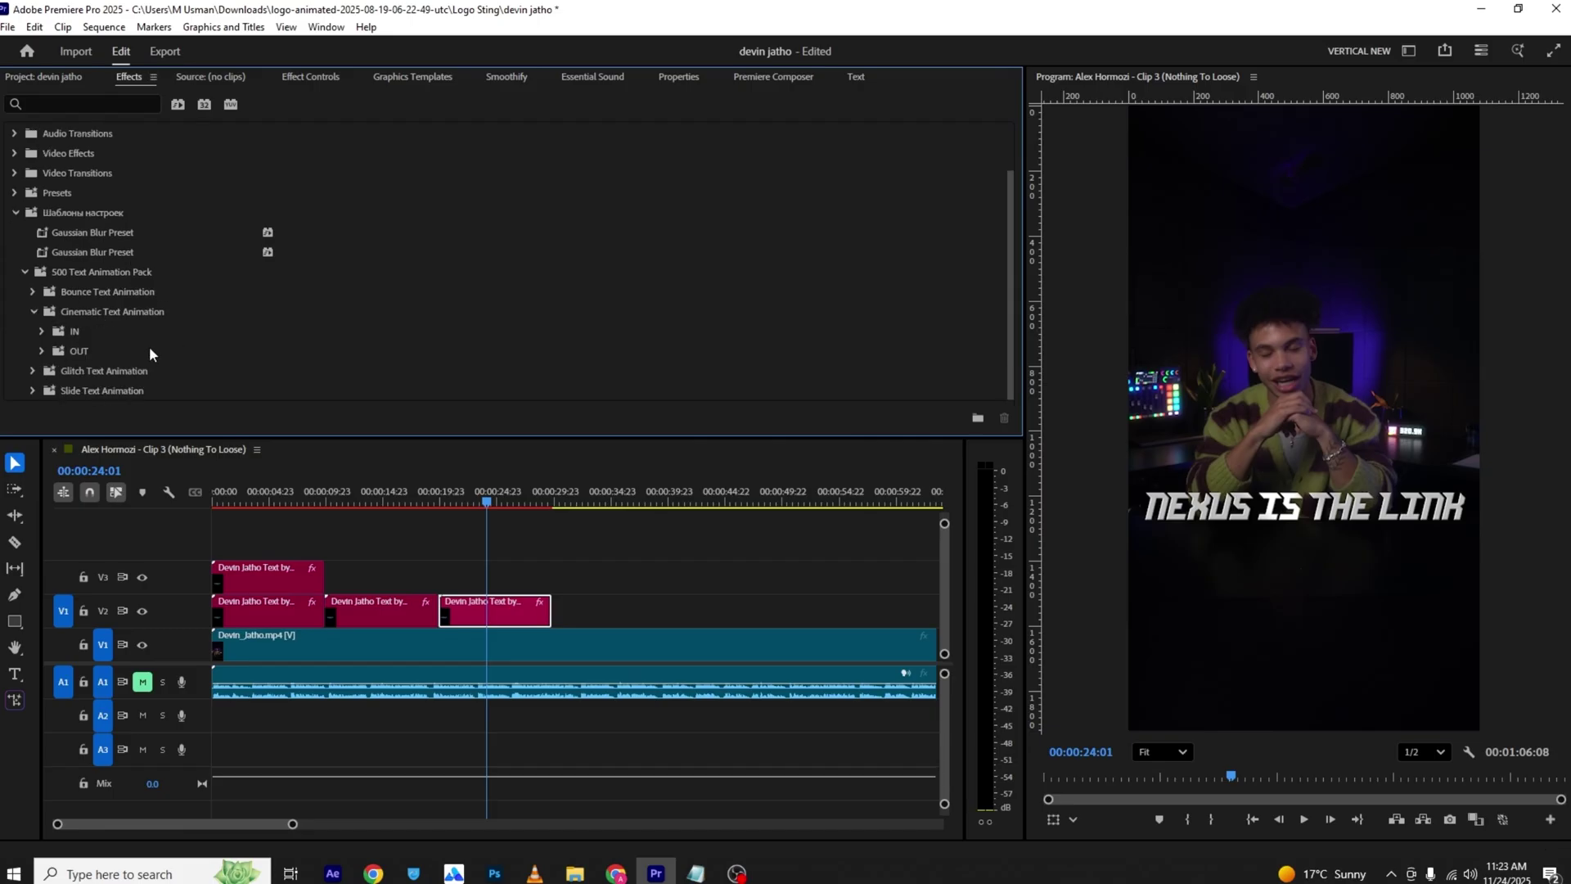
click(42, 331)
scroll(177, 311, down, 5)
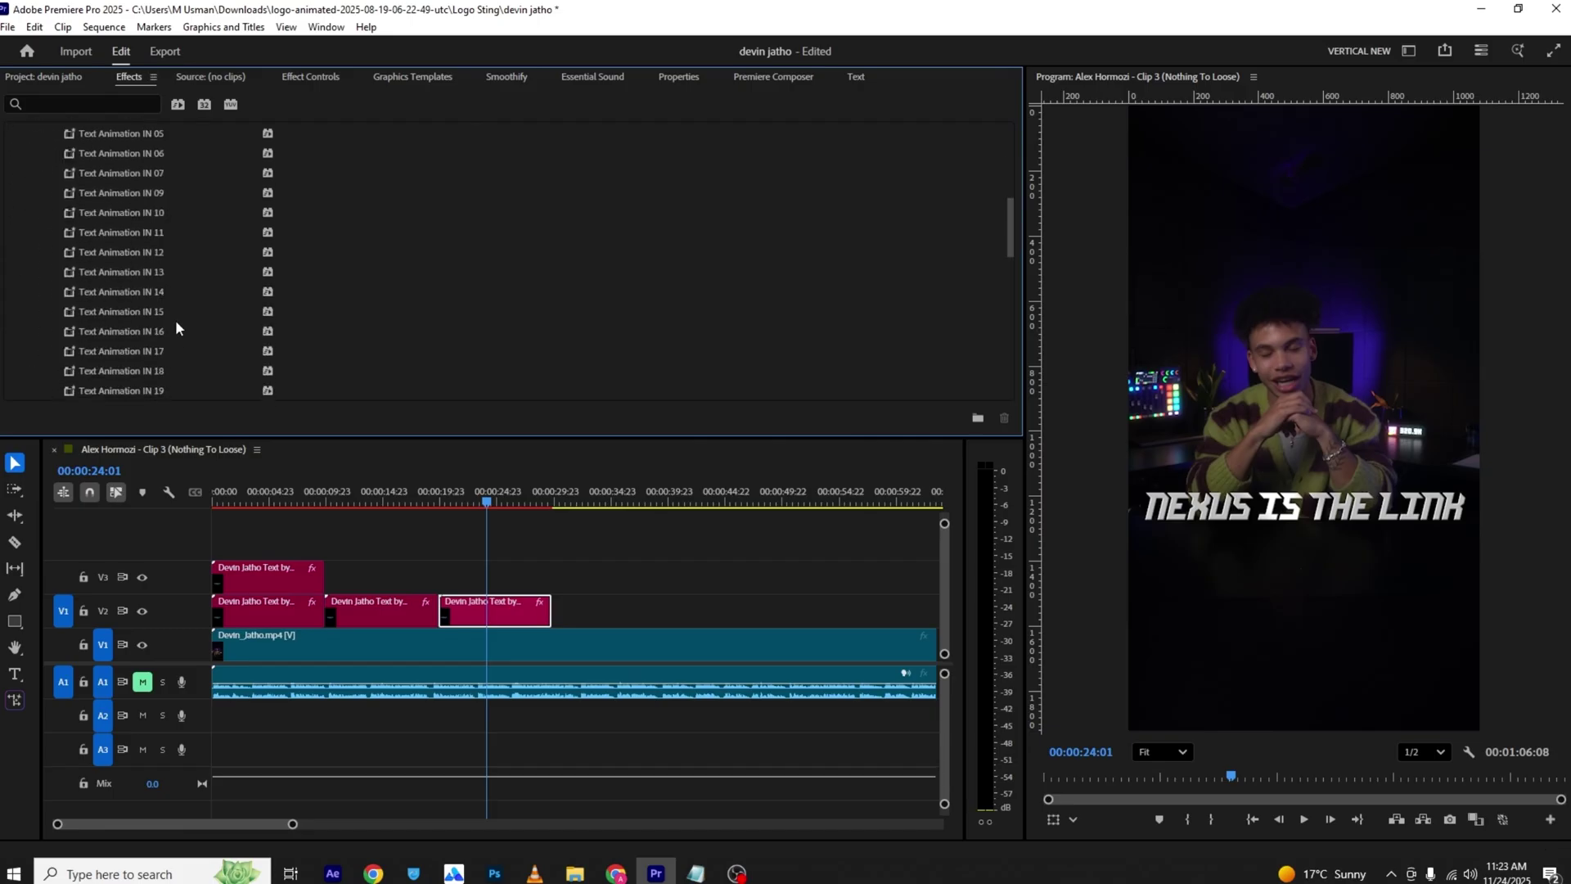
scroll(176, 327, up, 2)
drag(90, 278, 227, 333)
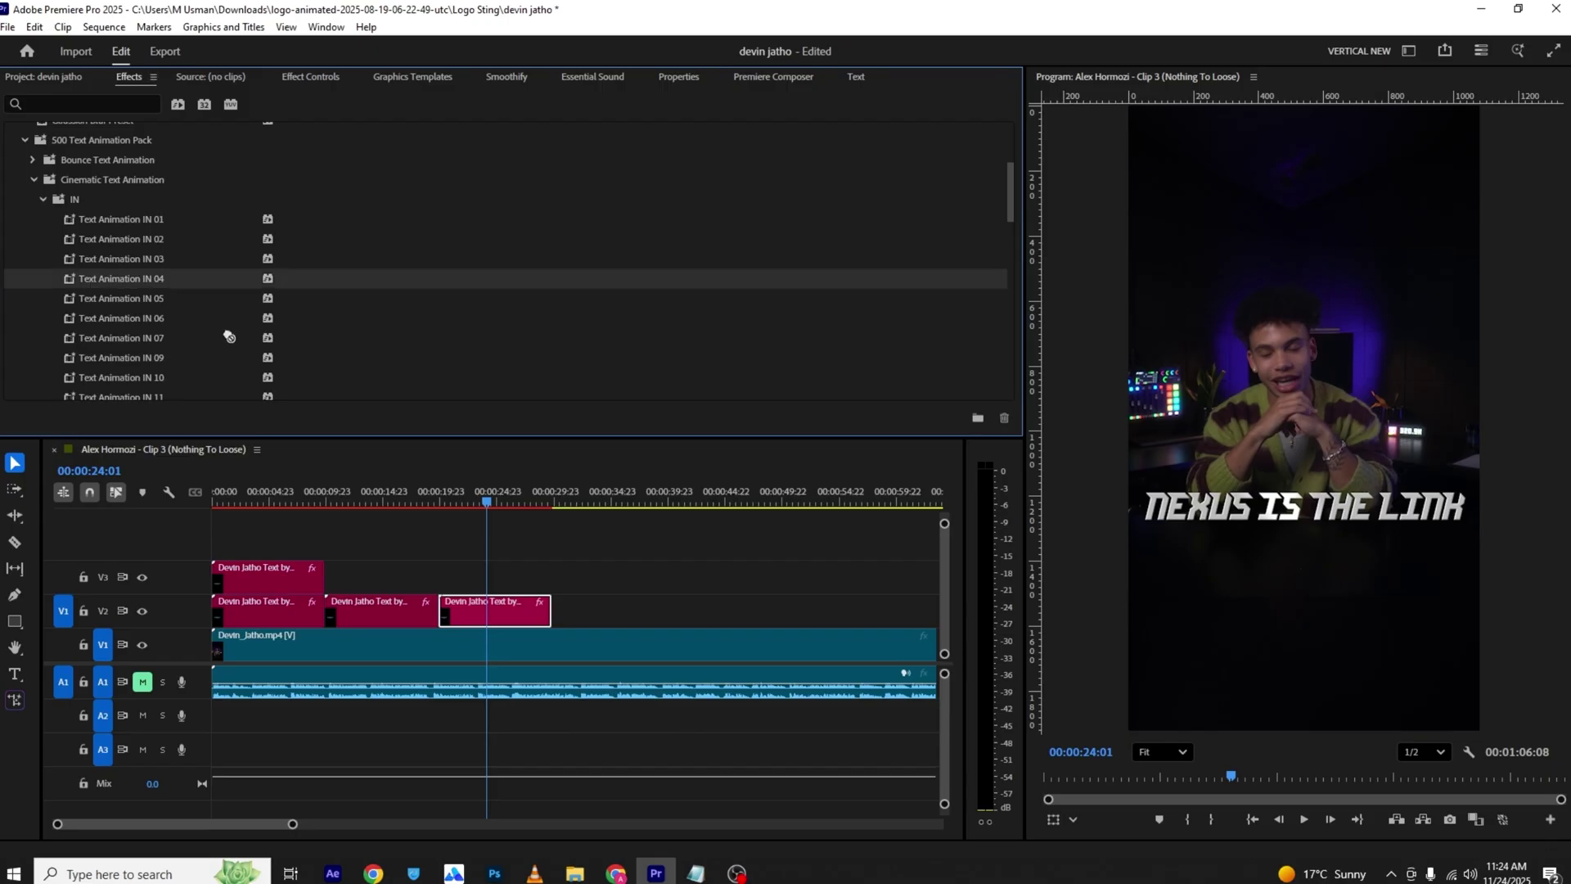
drag(475, 612, 476, 612)
Step: Play the "Nexus is the link" caption from its start to check the preset's entrance animation
click(311, 76)
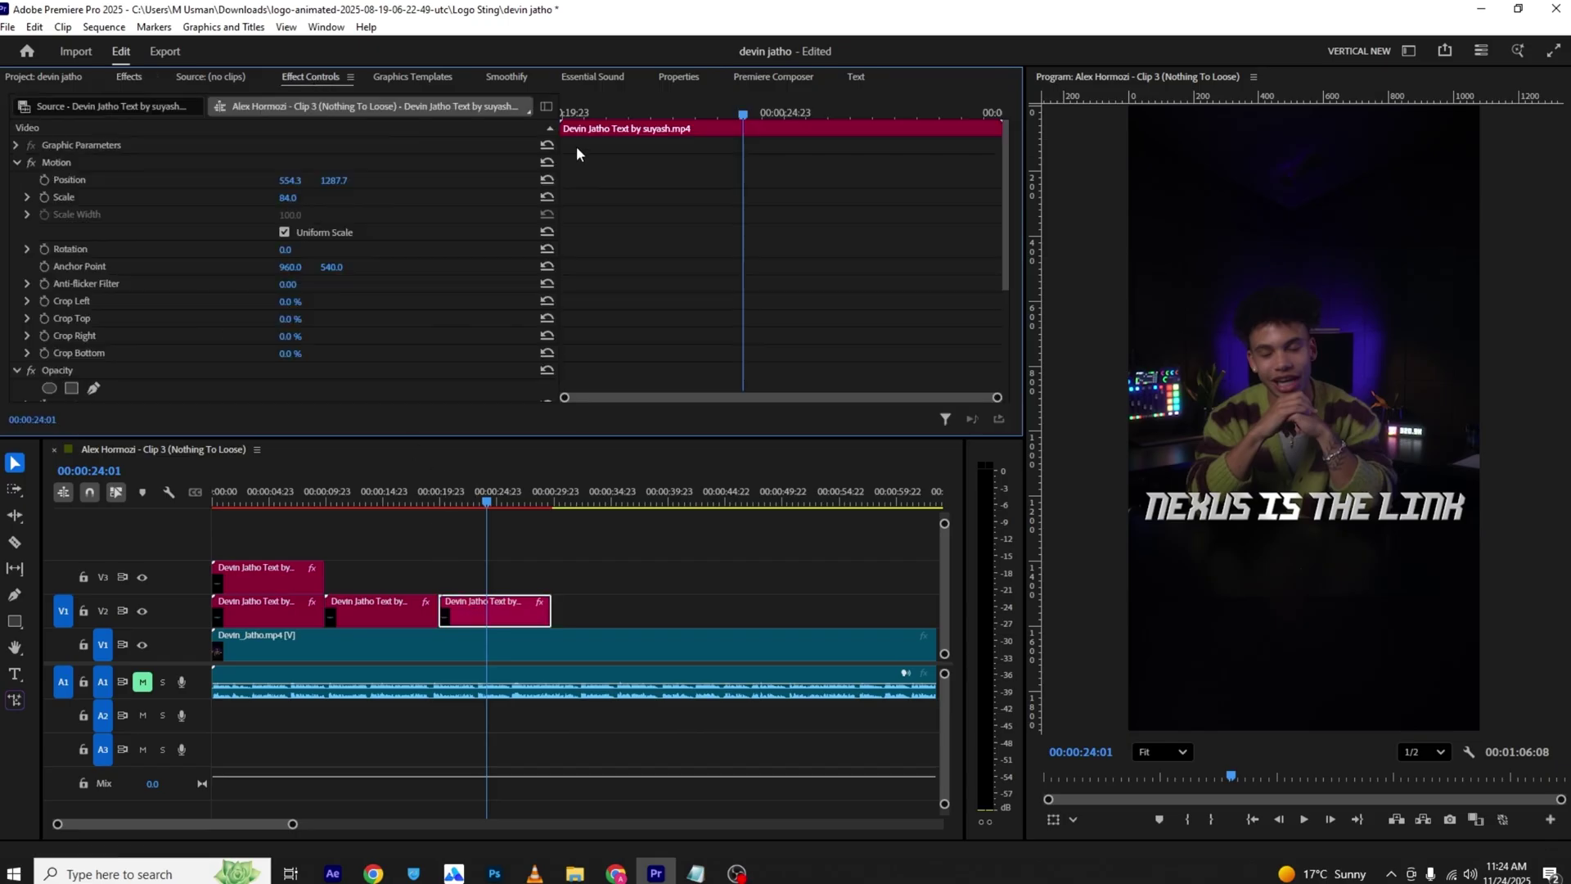
drag(574, 116, 492, 125)
key(space)
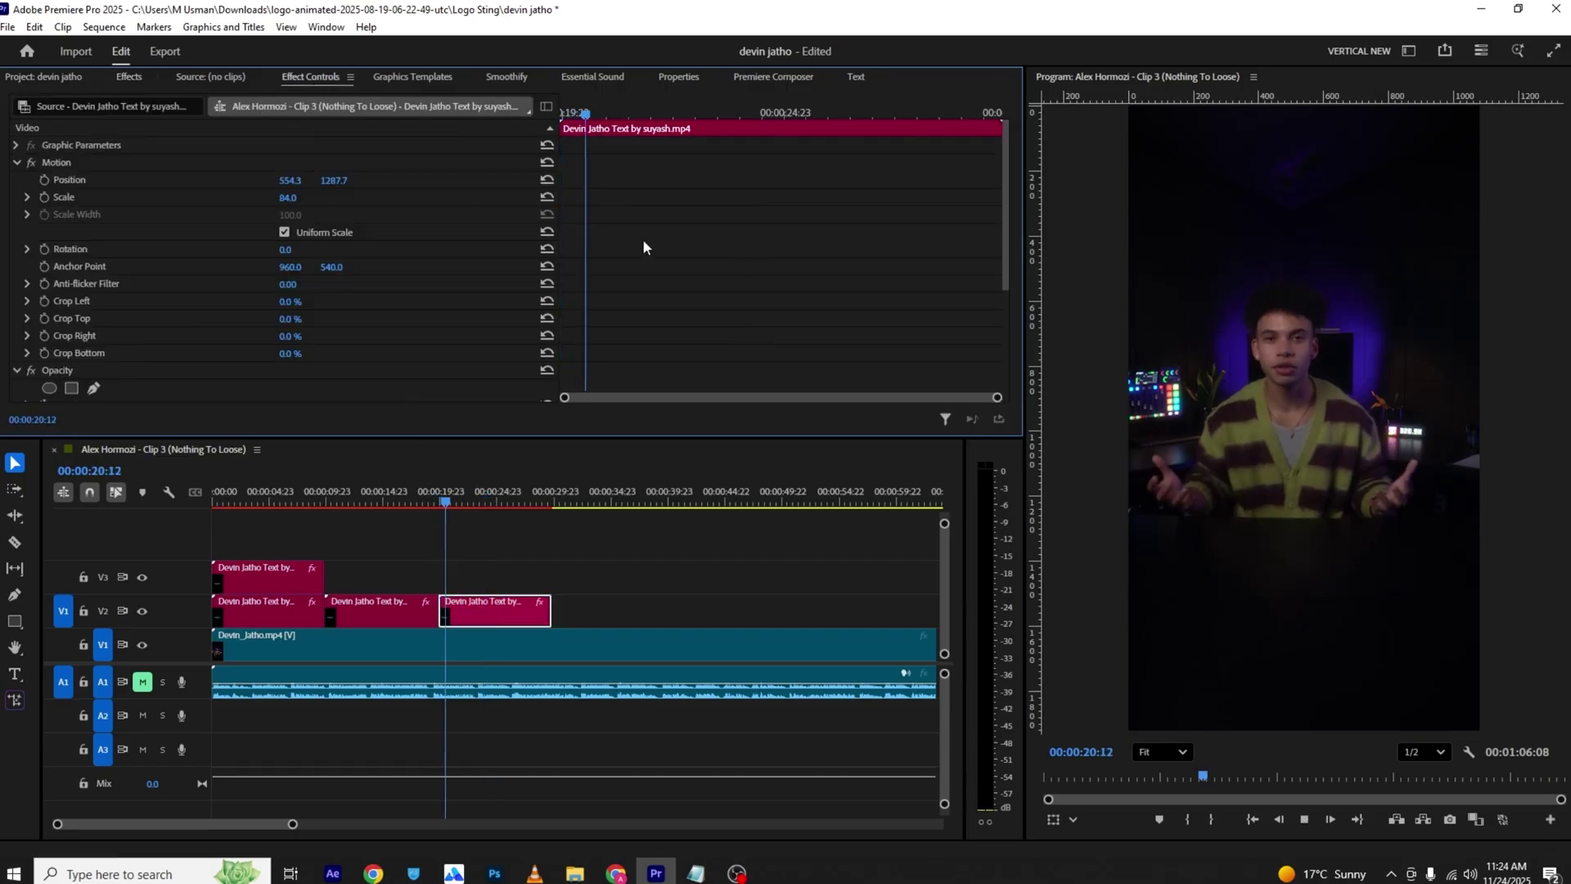
scroll(642, 239, down, 4)
key(space)
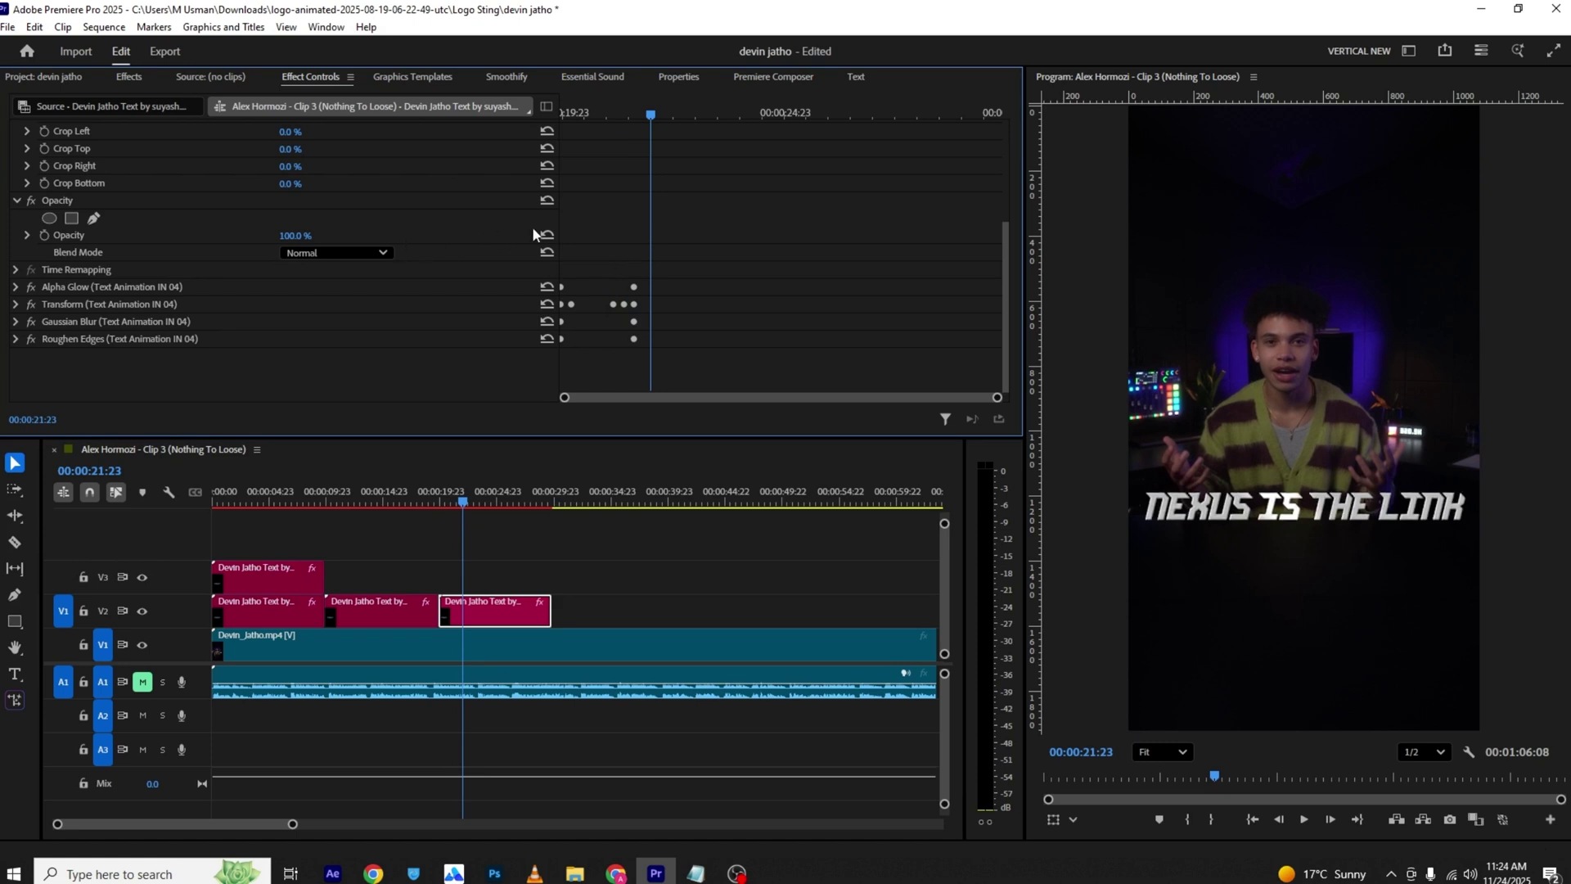
Step: Examine the preset's Alpha Glow settings and keyframes, switching the effect off and back on
click(16, 288)
scroll(621, 221, down, 2)
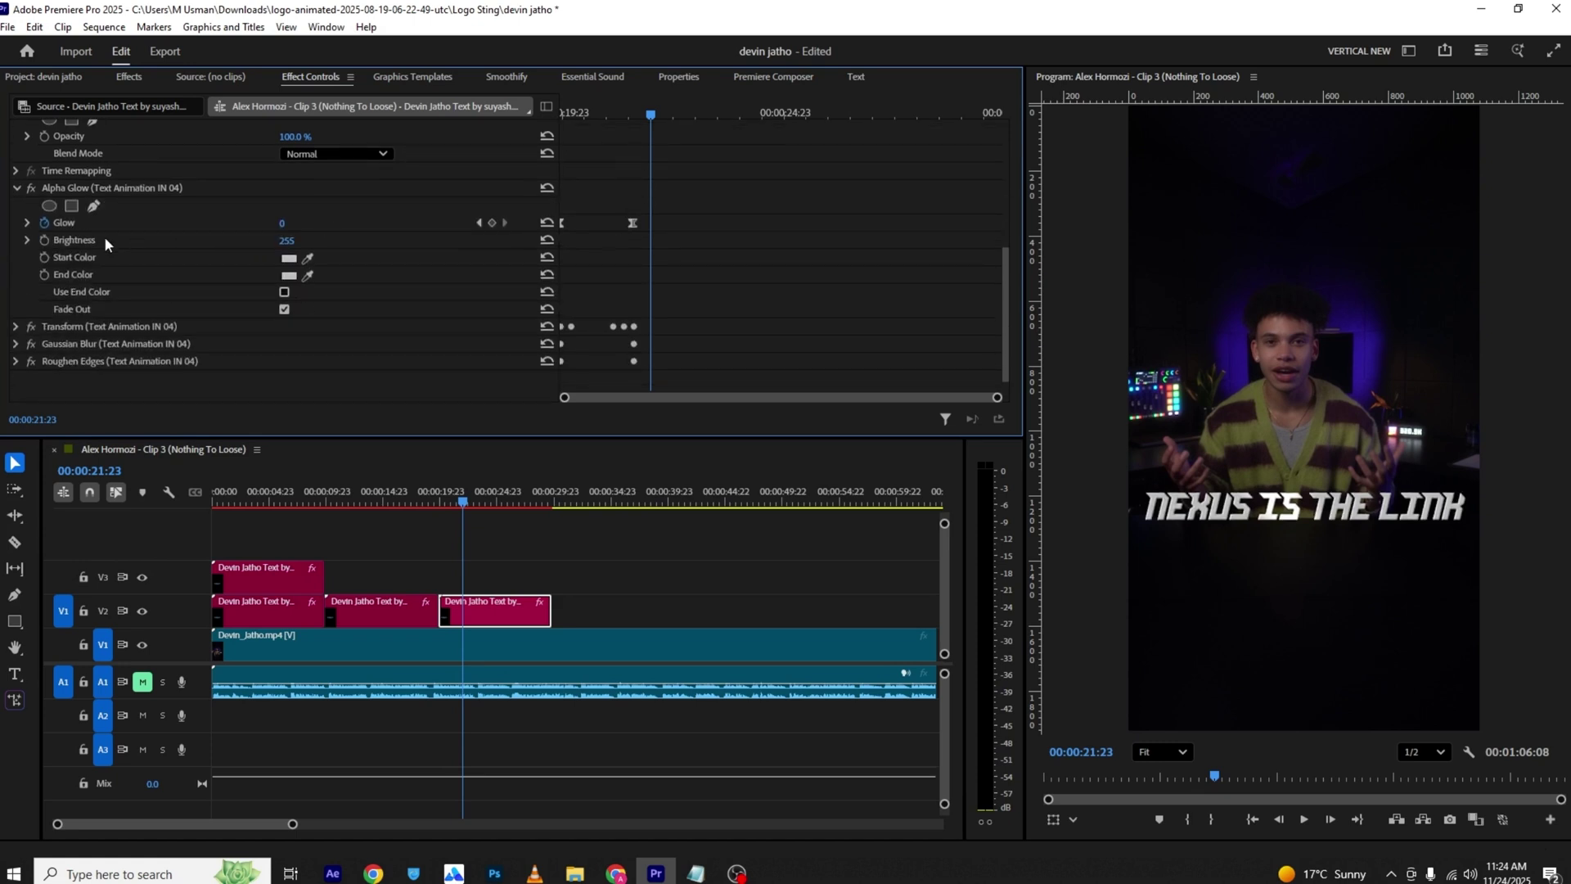
click(29, 188)
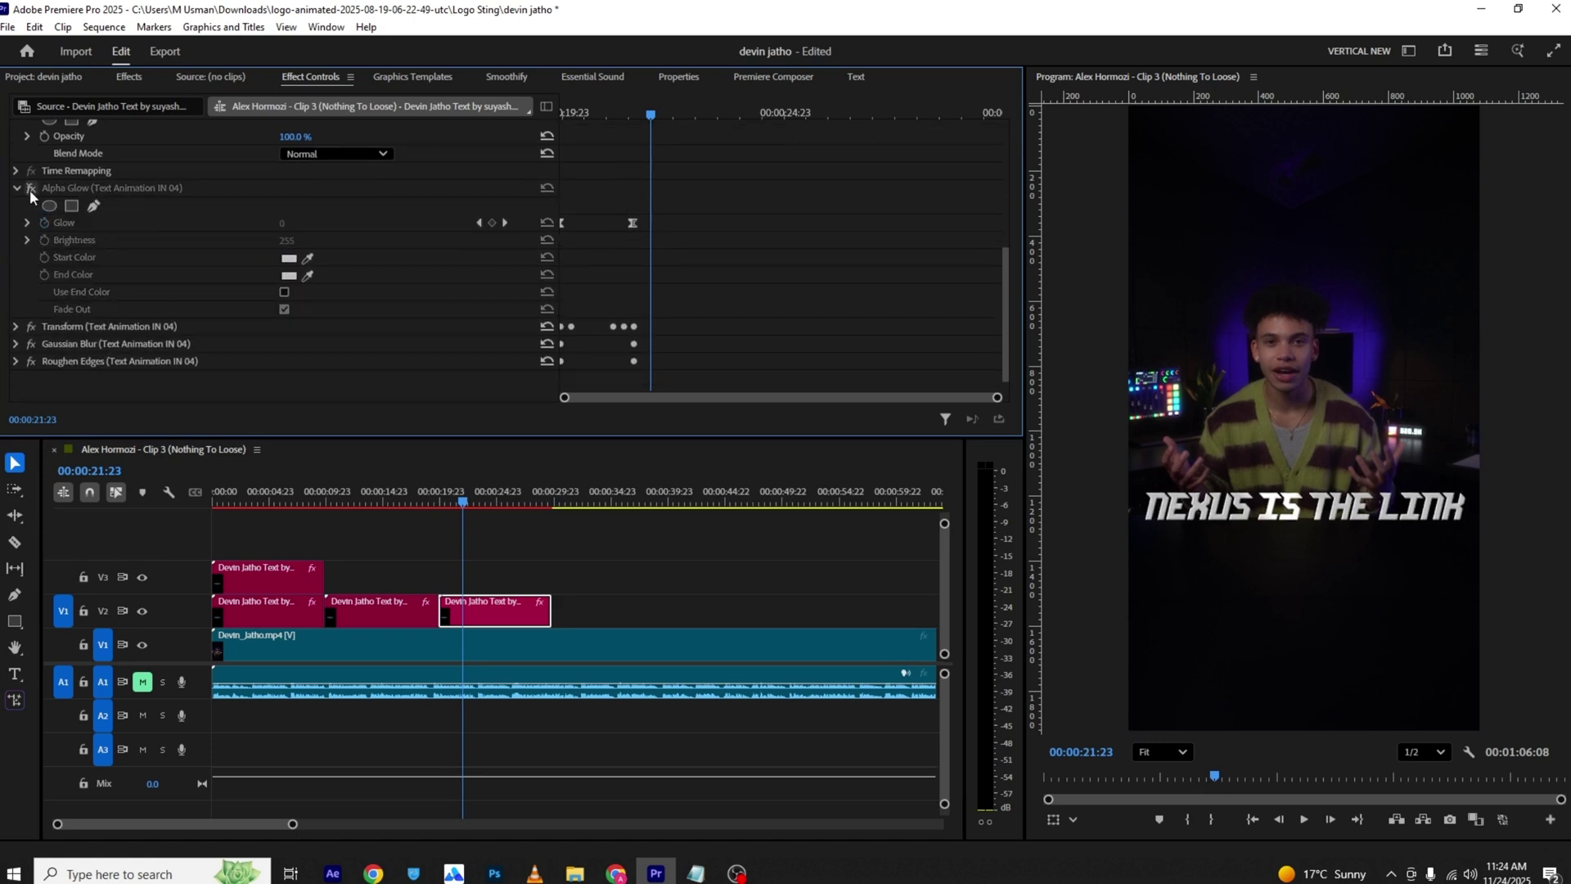
click(30, 189)
scroll(246, 245, down, 1)
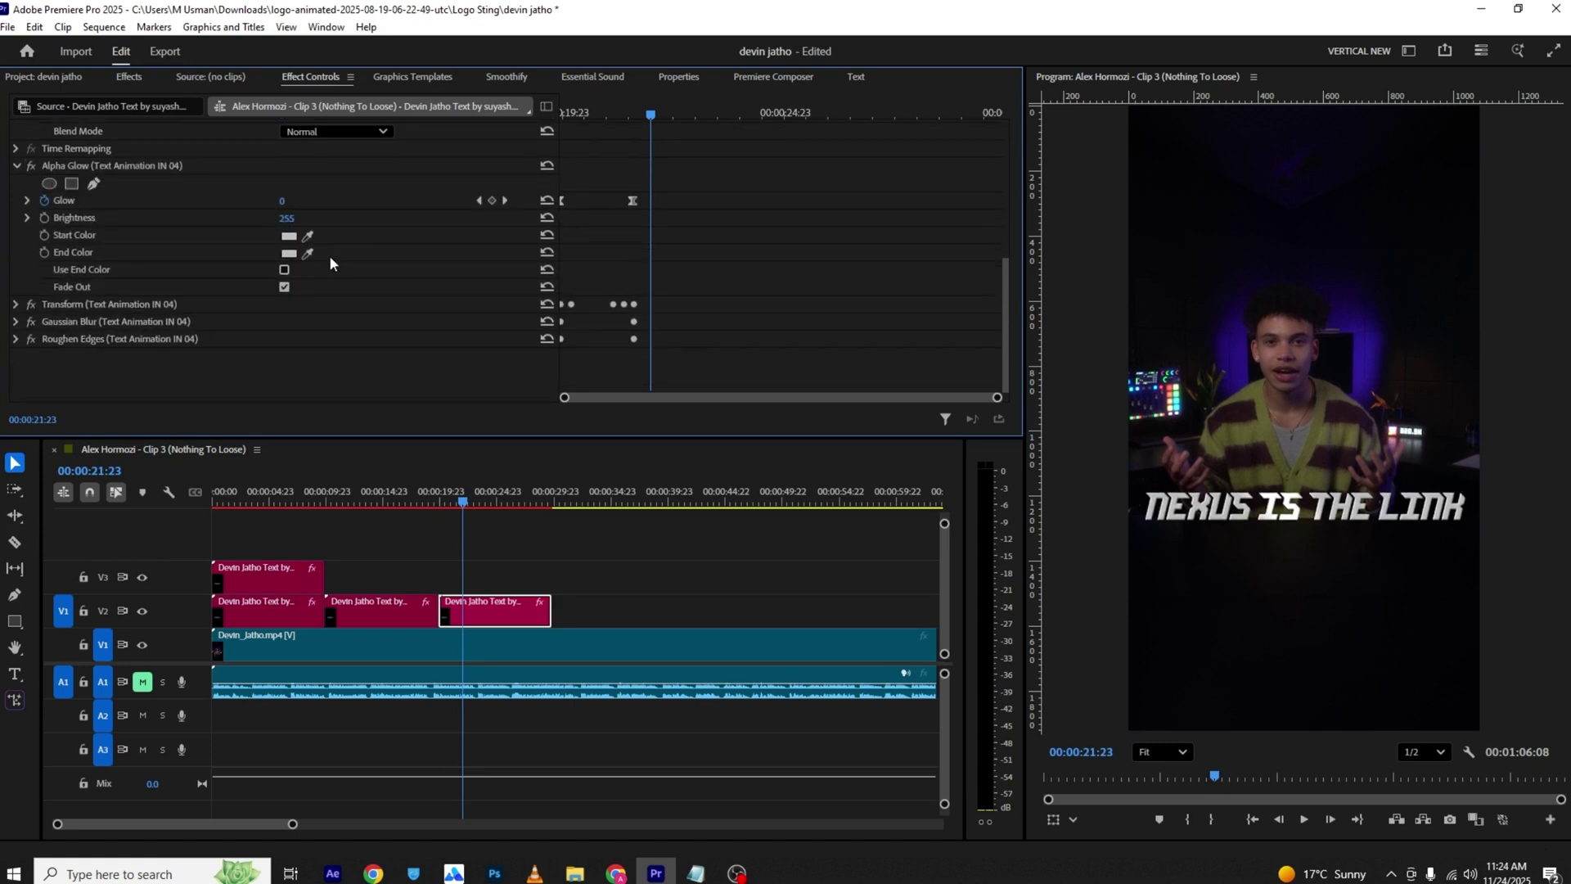
click(743, 873)
scroll(115, 231, up, 7)
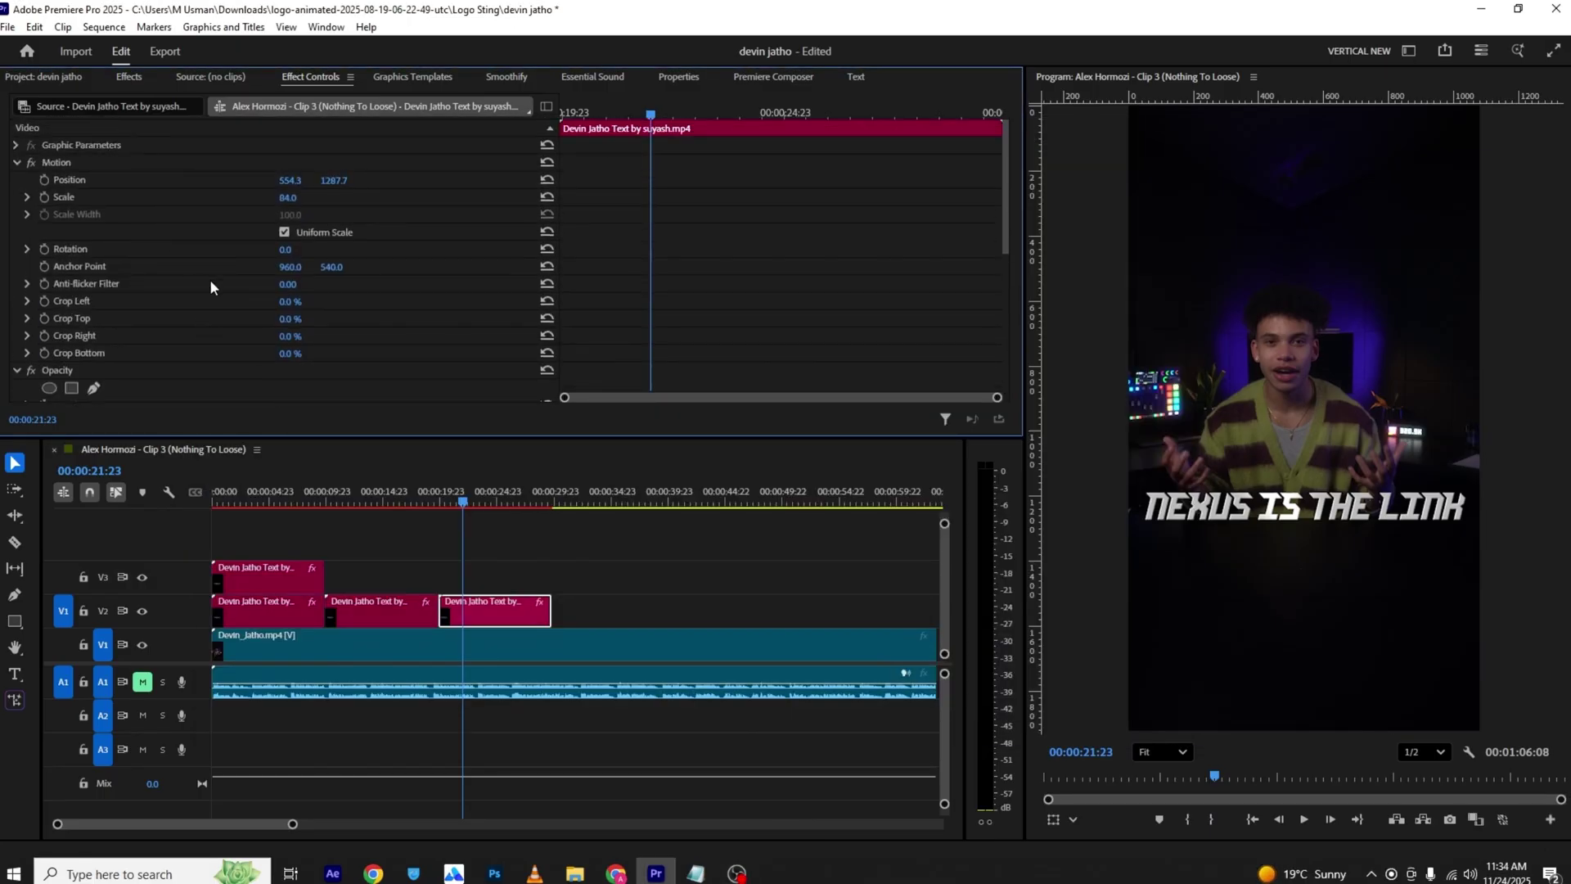
Step: Examine the Transform, Gaussian Blur and Roughen Edges settings and keyframes of the Text Animation IN 04 preset
scroll(209, 279, down, 5)
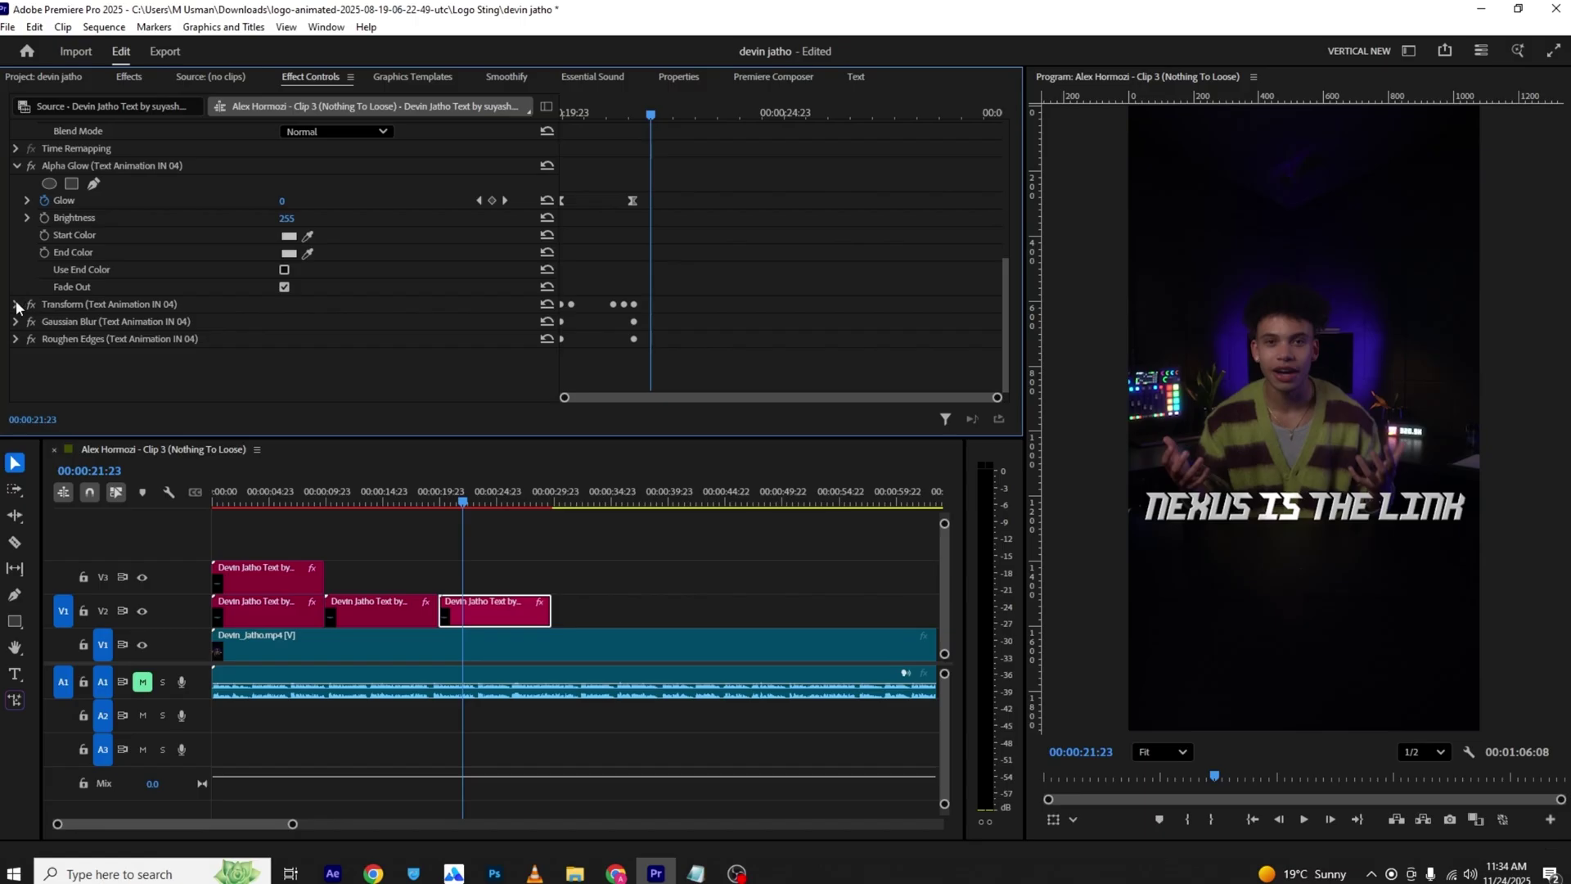
click(17, 305)
scroll(27, 294, down, 2)
scroll(24, 329, down, 3)
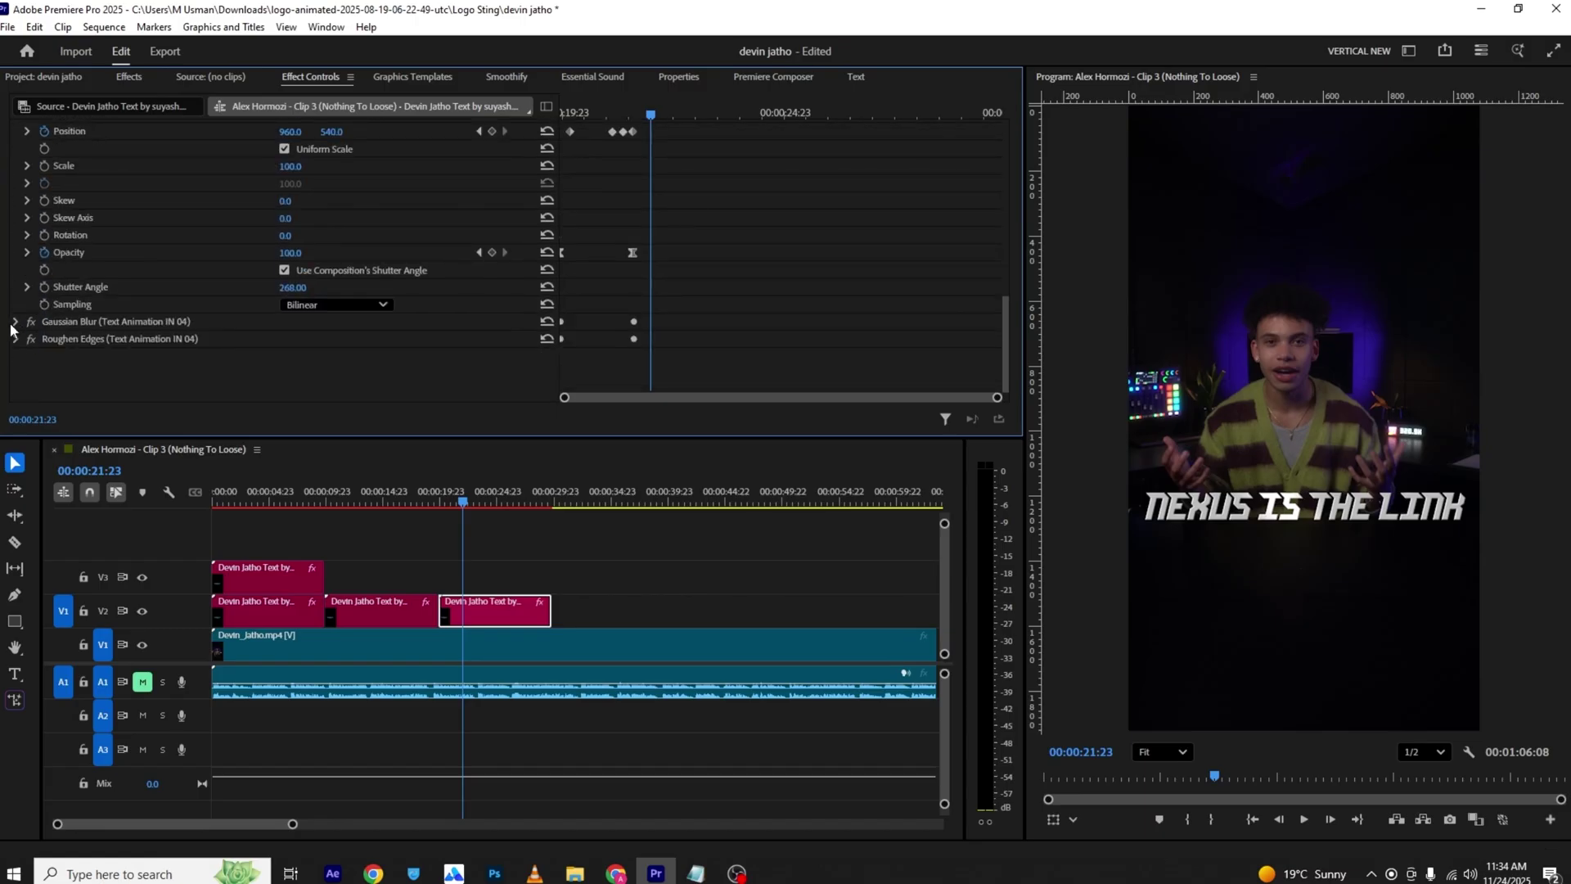
click(54, 324)
click(16, 322)
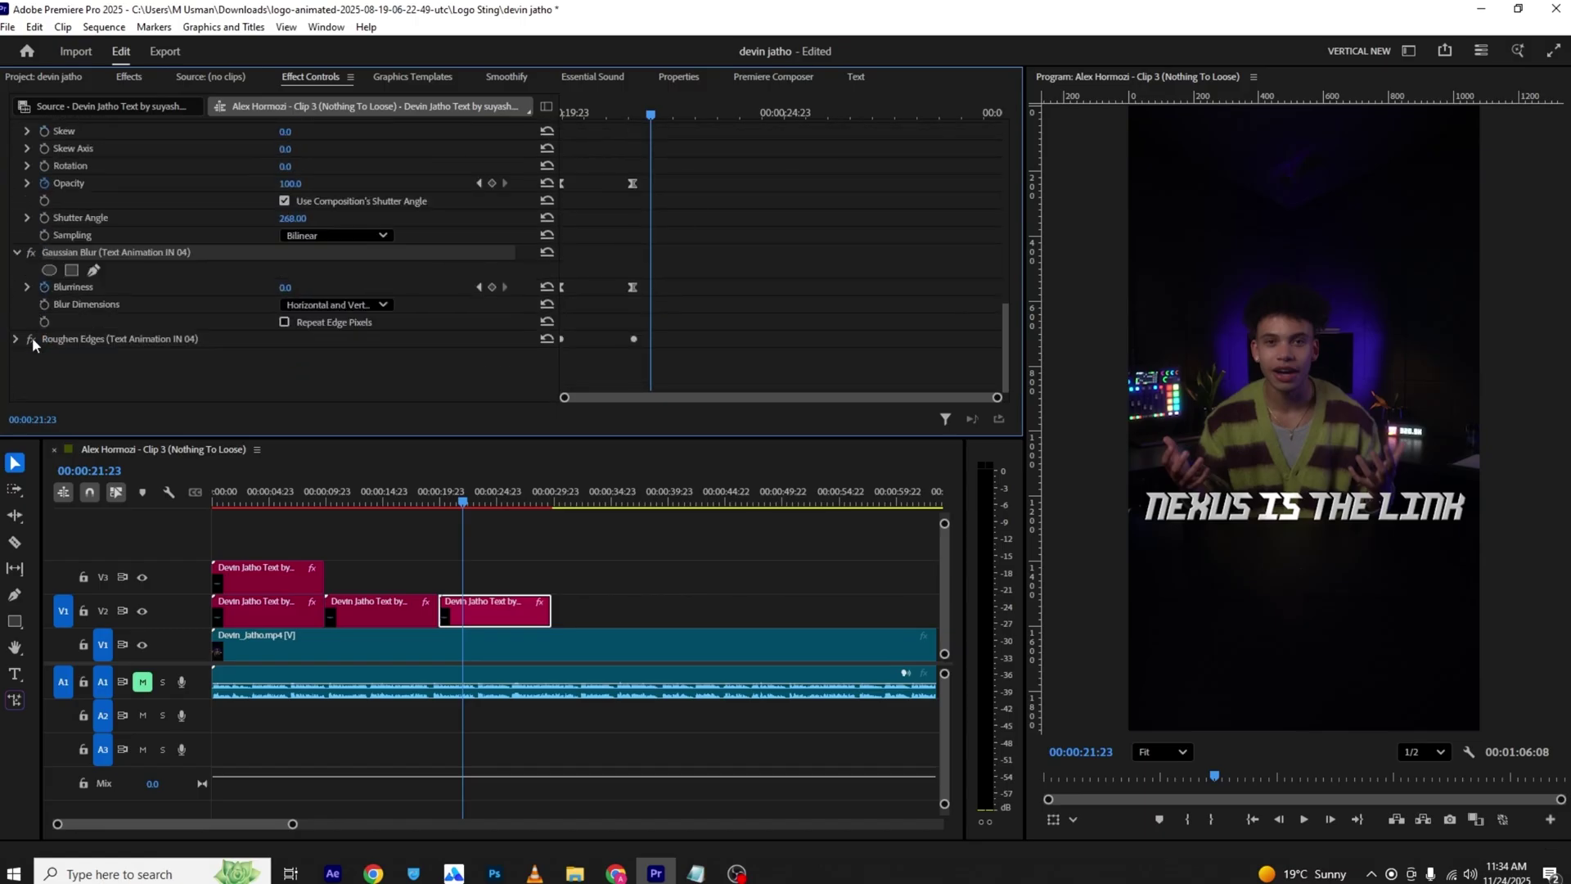
click(15, 339)
scroll(851, 299, down, 5)
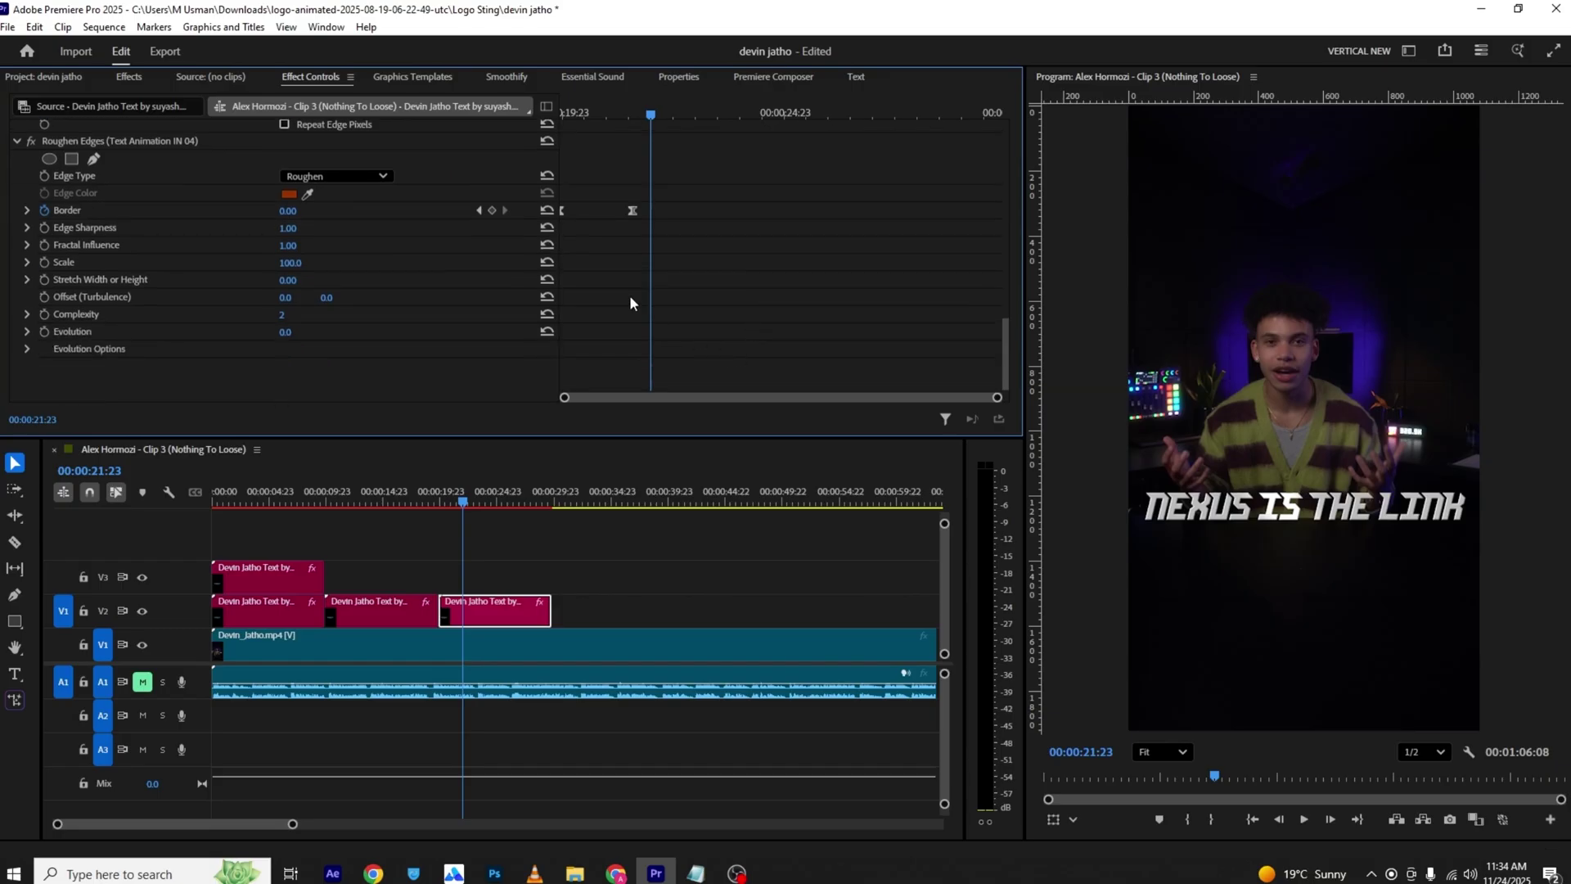
Step: Shift the preset's ending keyframes in all its effects earlier on the "Nexus is the link" clip, and play the faster entrance
scroll(636, 158, up, 3)
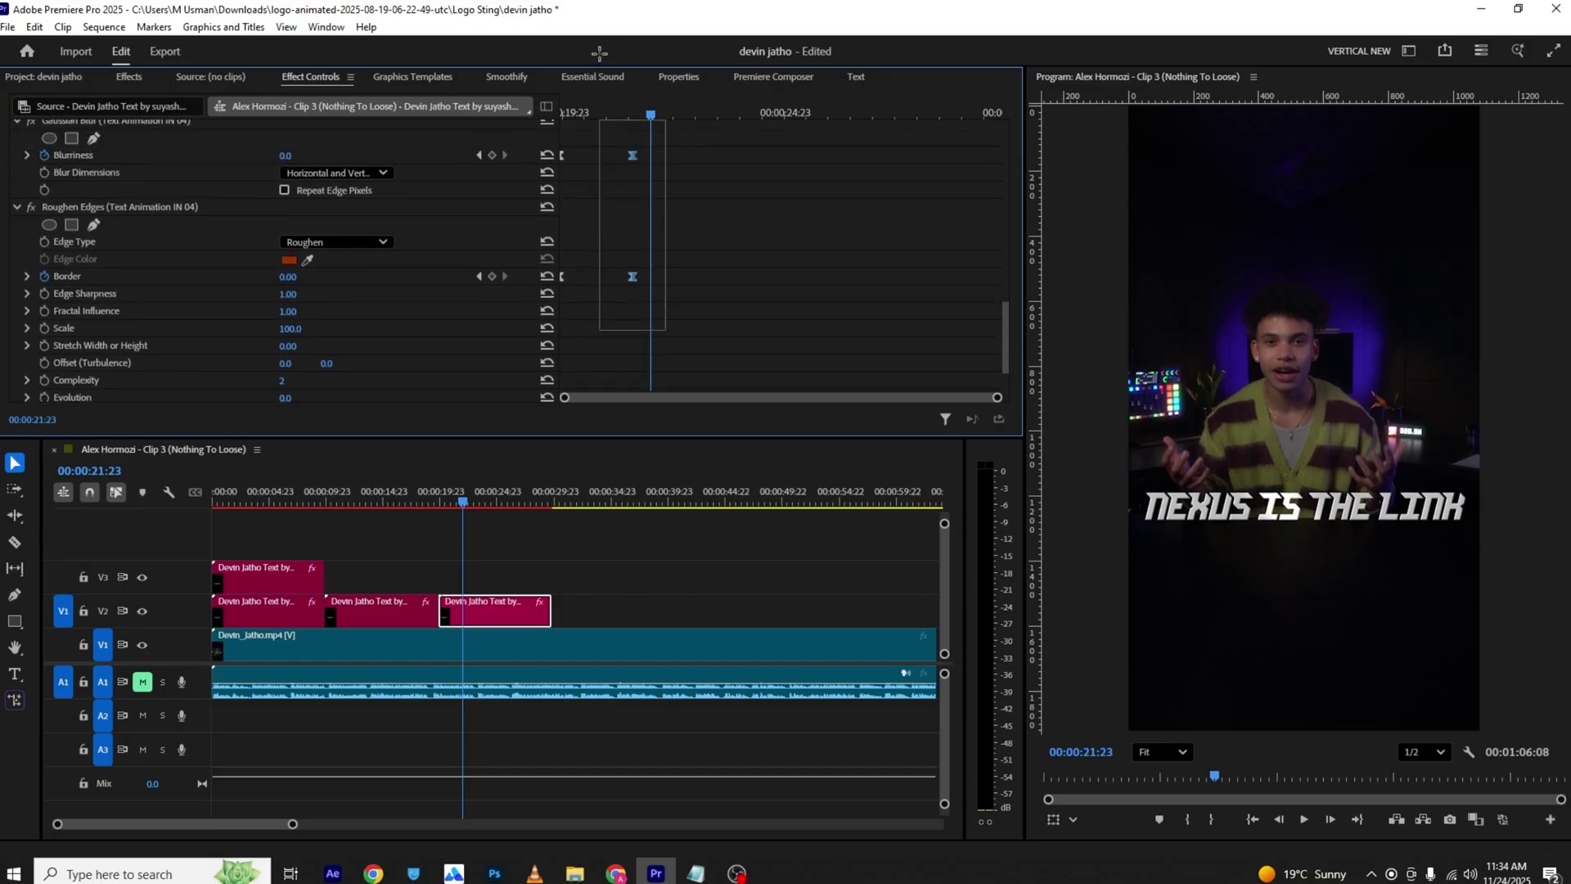
scroll(620, 138, up, 1)
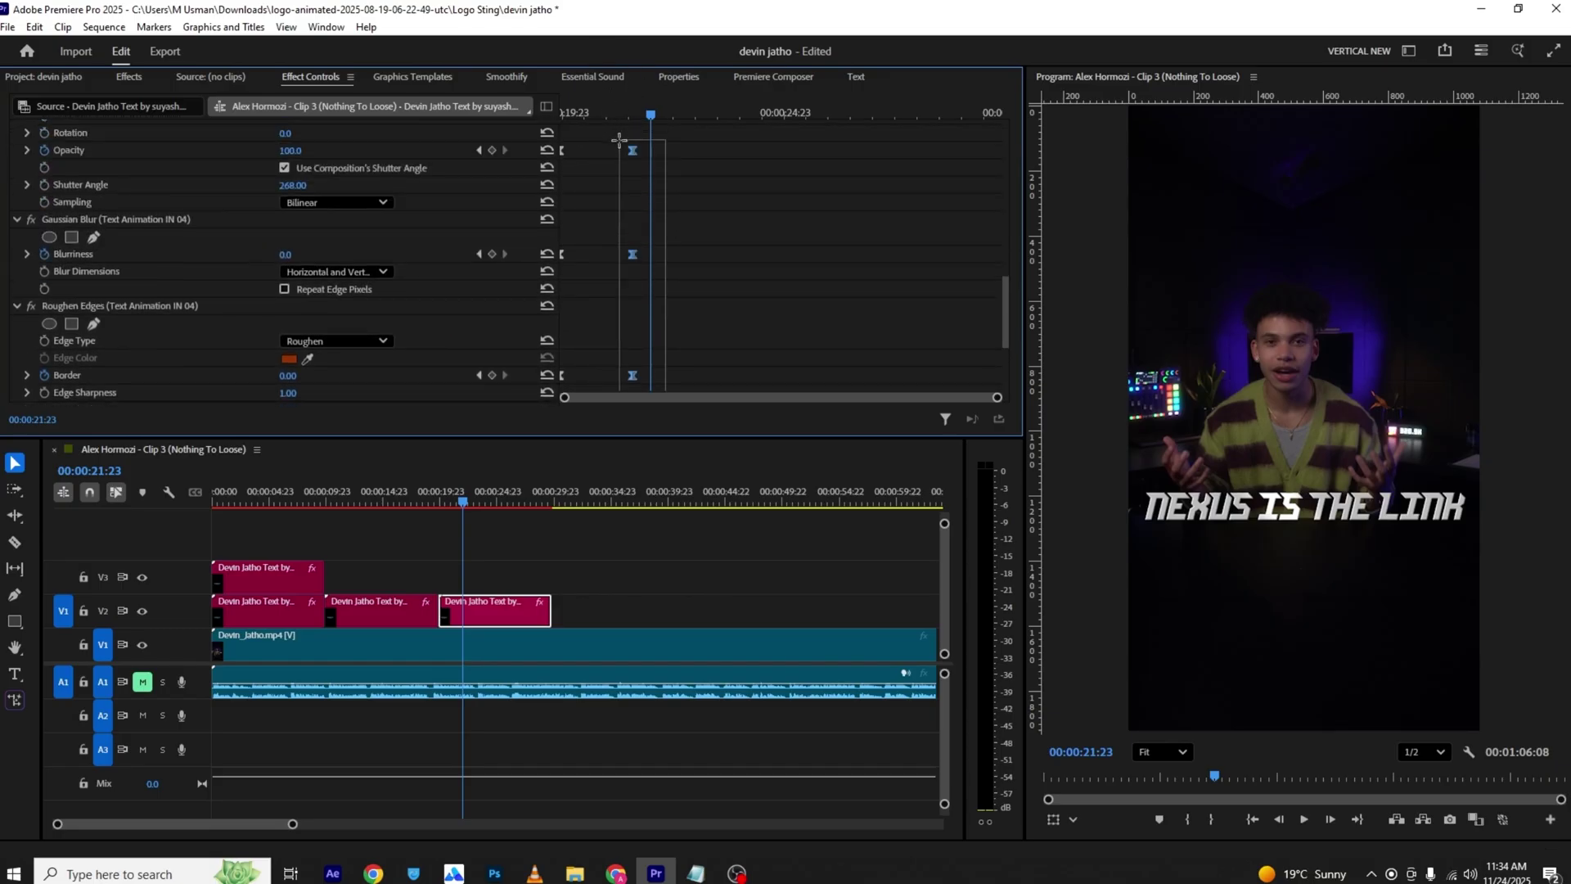
scroll(619, 140, up, 5)
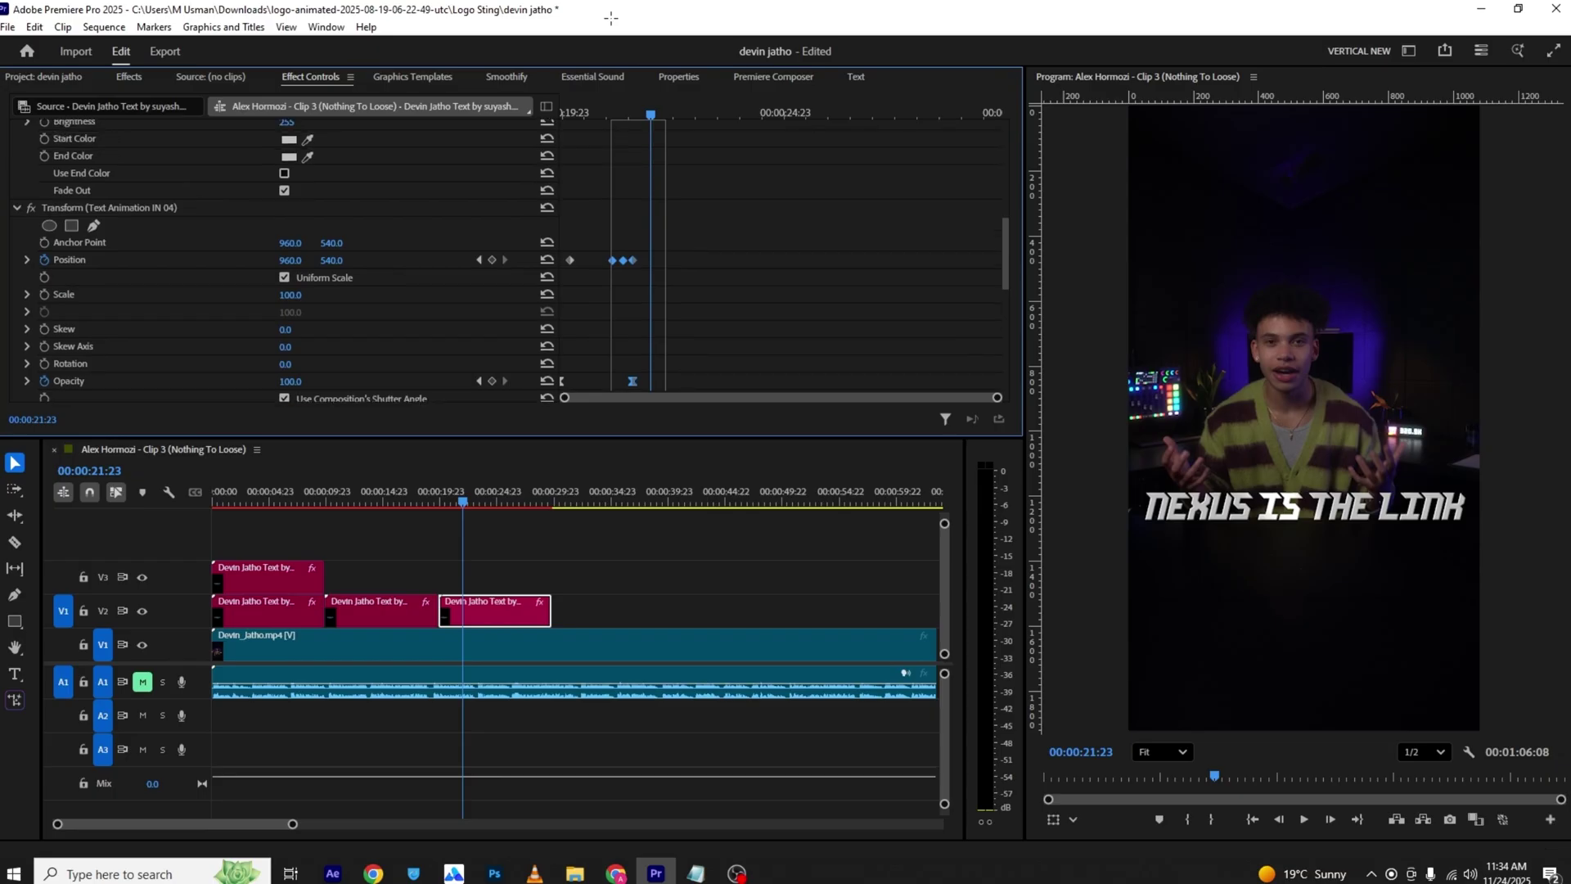
scroll(630, 163, up, 2)
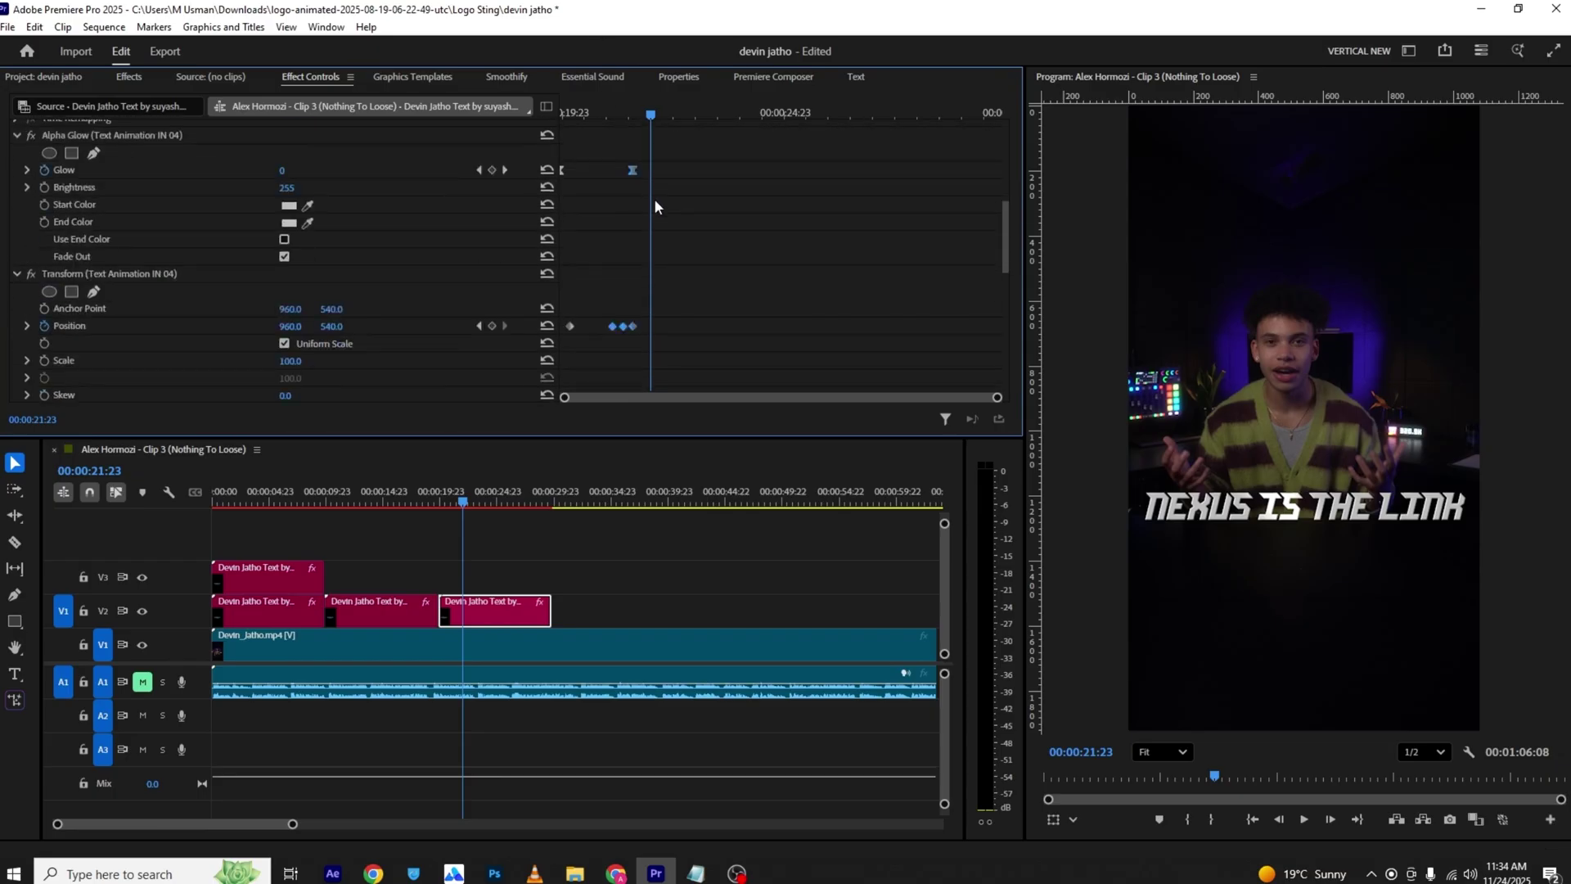
drag(634, 170, 605, 170)
click(581, 110)
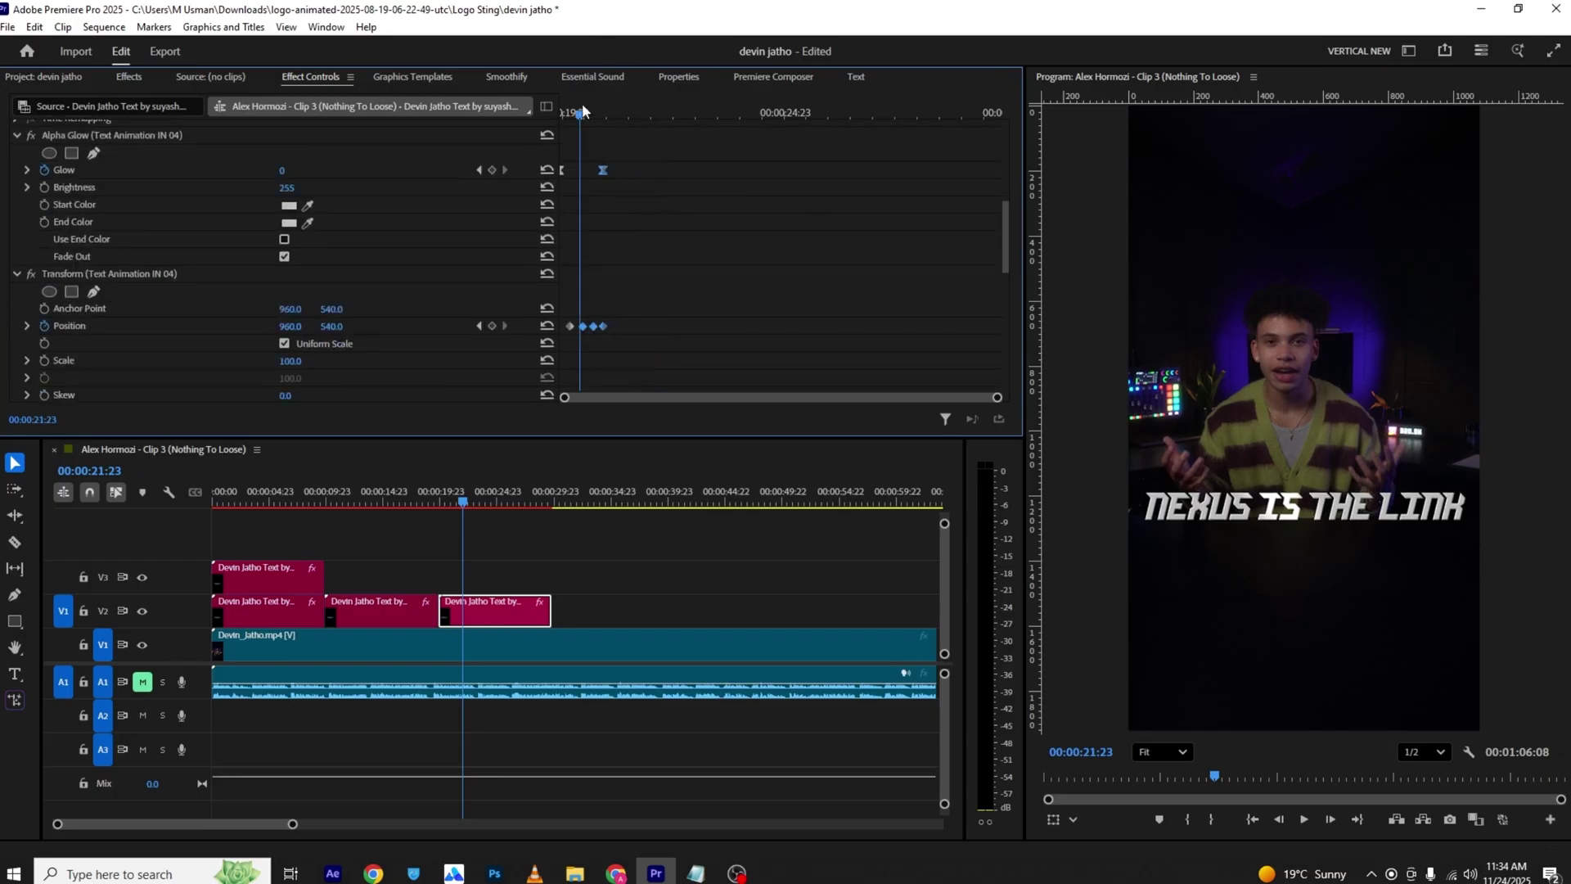
key(space)
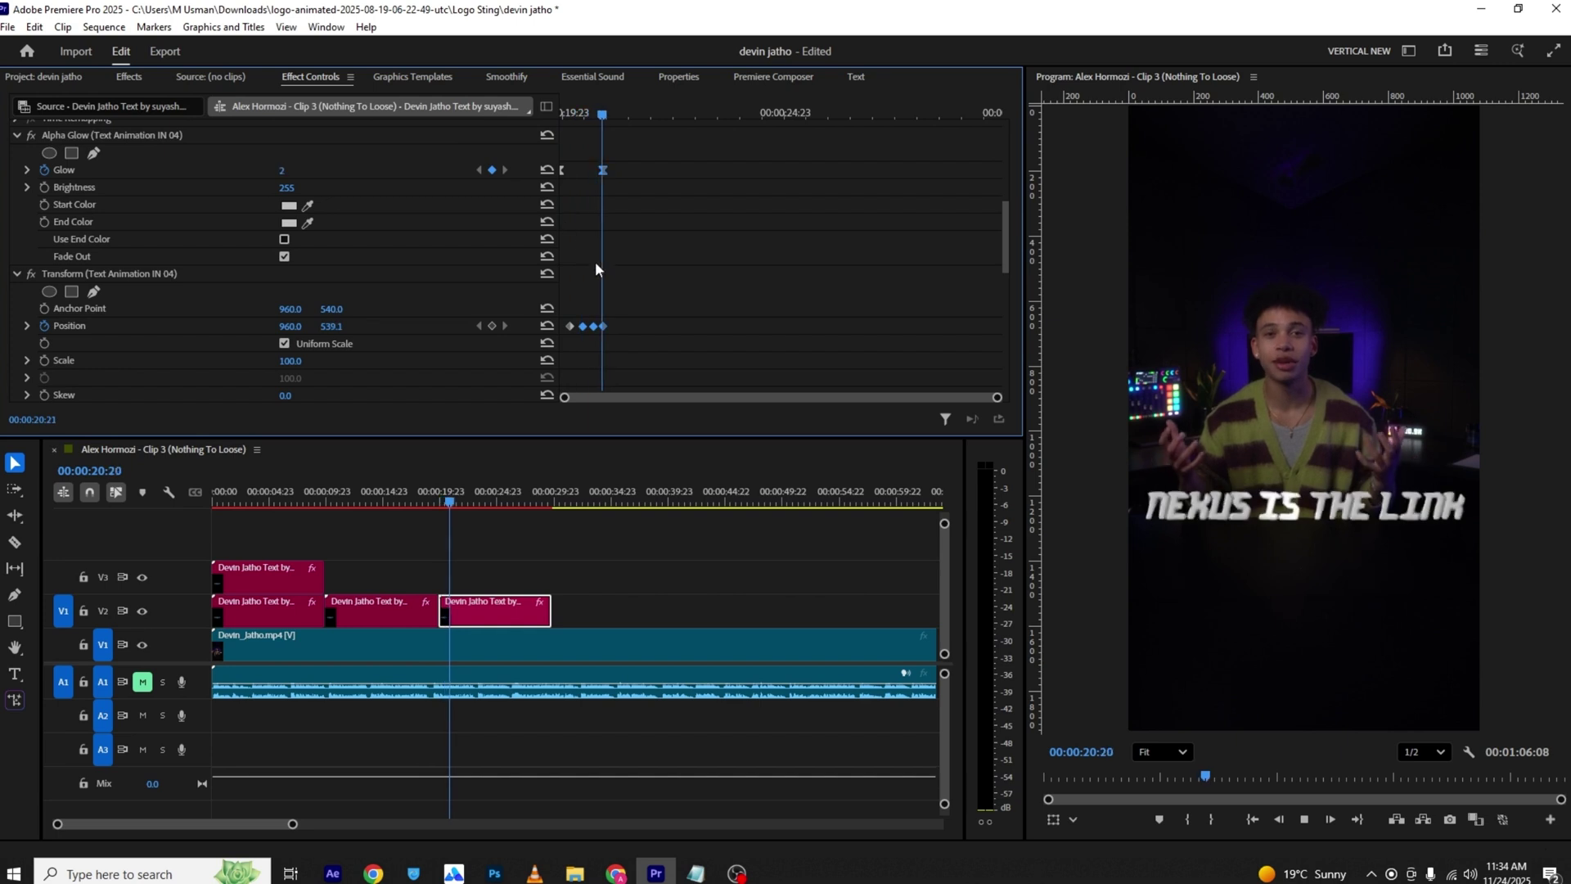
click(408, 499)
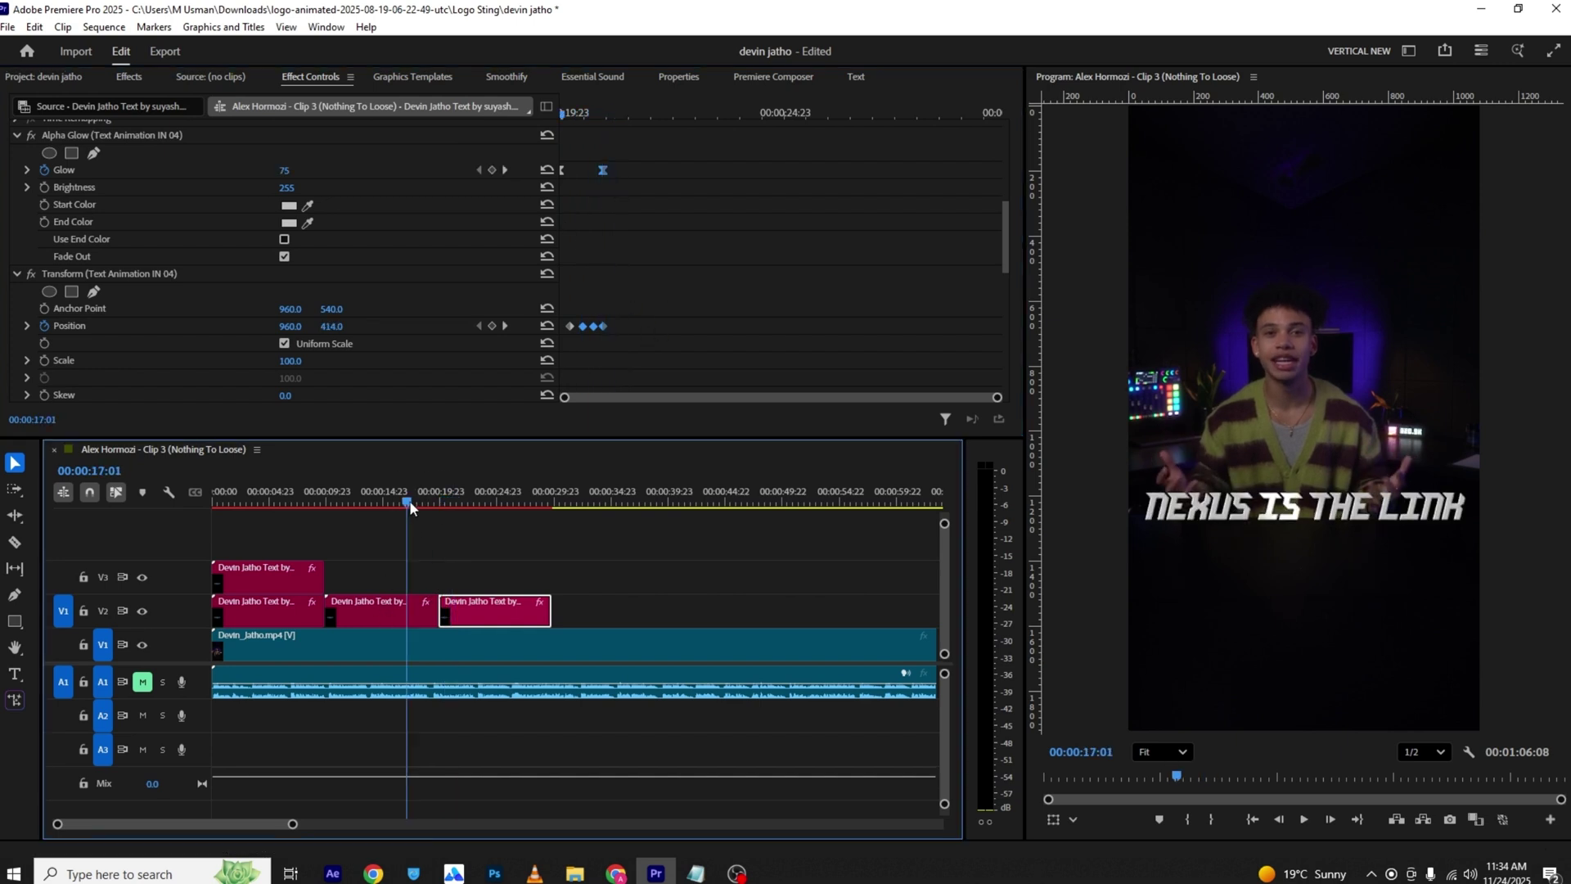
Step: Copy the "Ladies and gentlemen" caption on V3 to just after the "Nexus is the link" clip's end and remove the copy's Position keyframes
drag(488, 499, 558, 498)
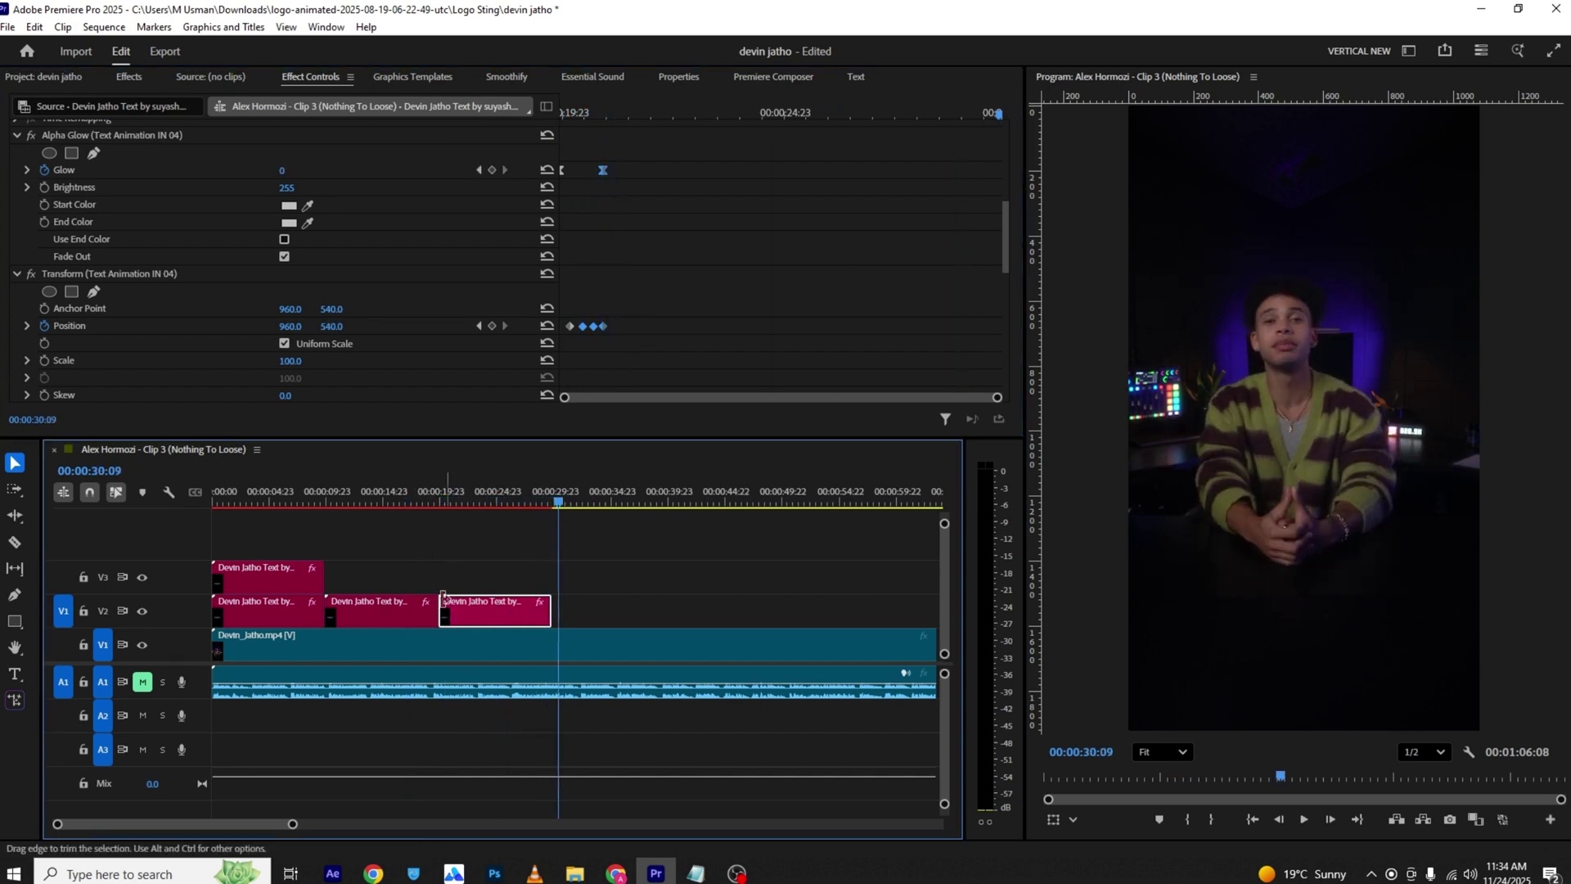
click(393, 615)
drag(278, 583, 612, 572)
click(612, 573)
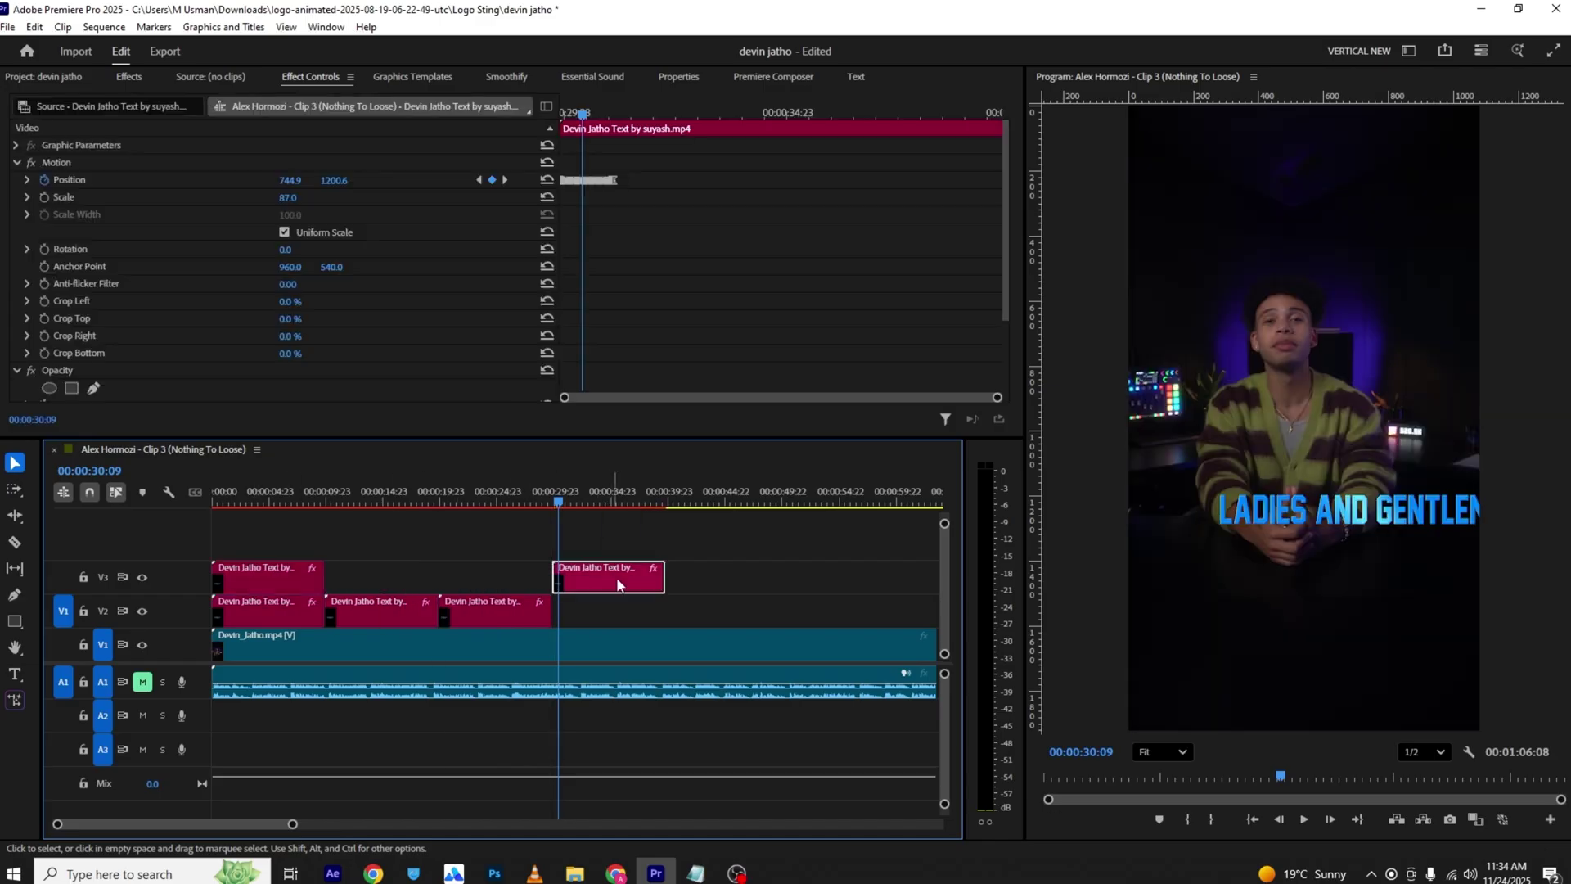
drag(613, 499, 625, 500)
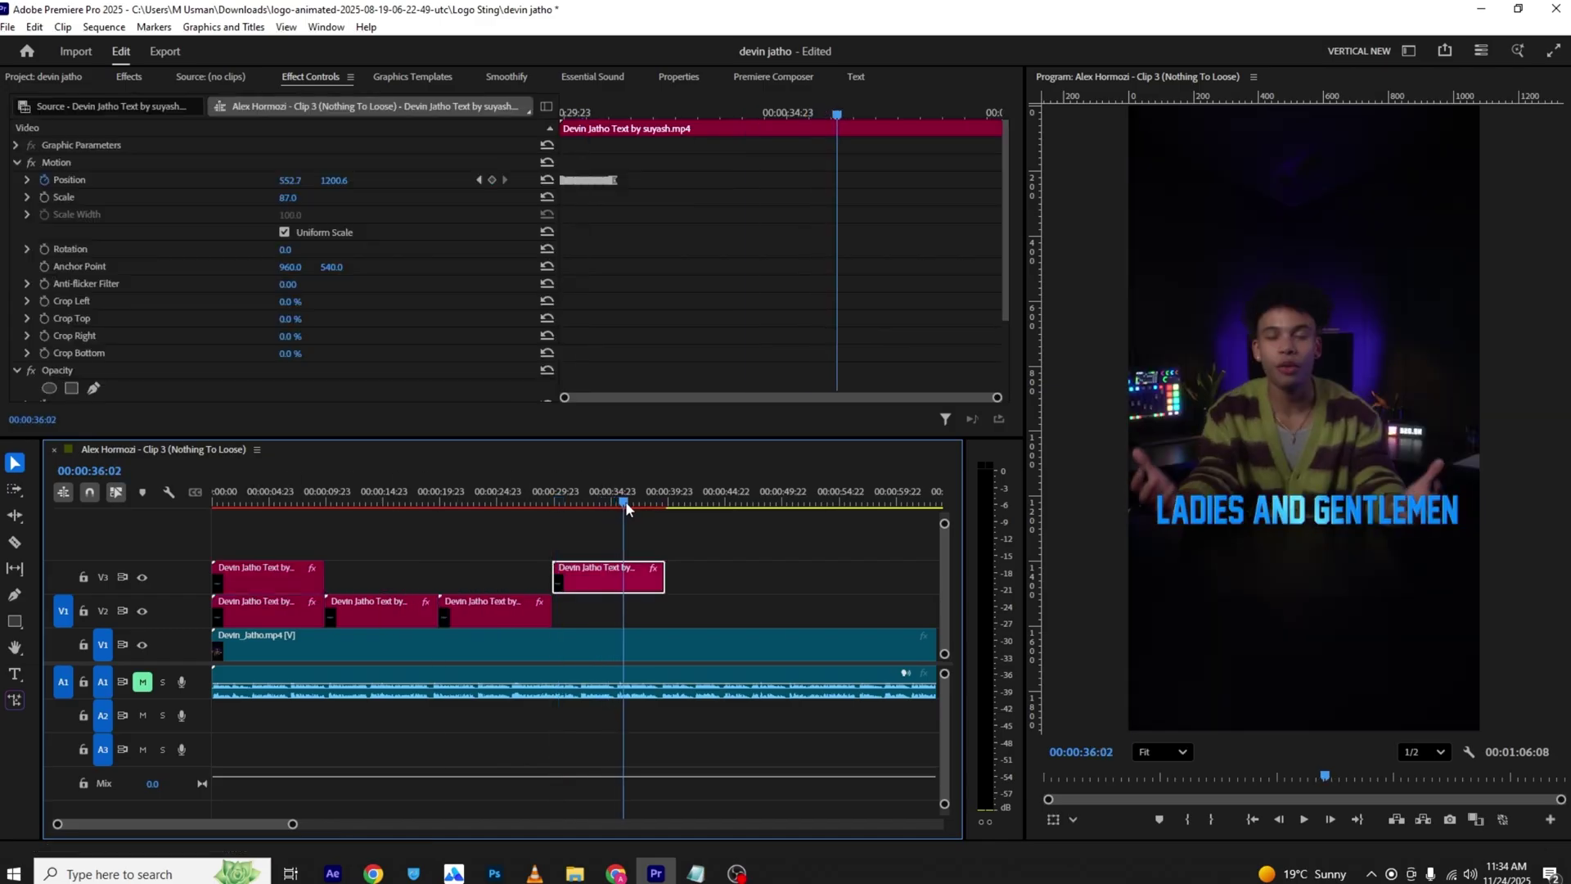
click(45, 180)
scroll(683, 307, down, 3)
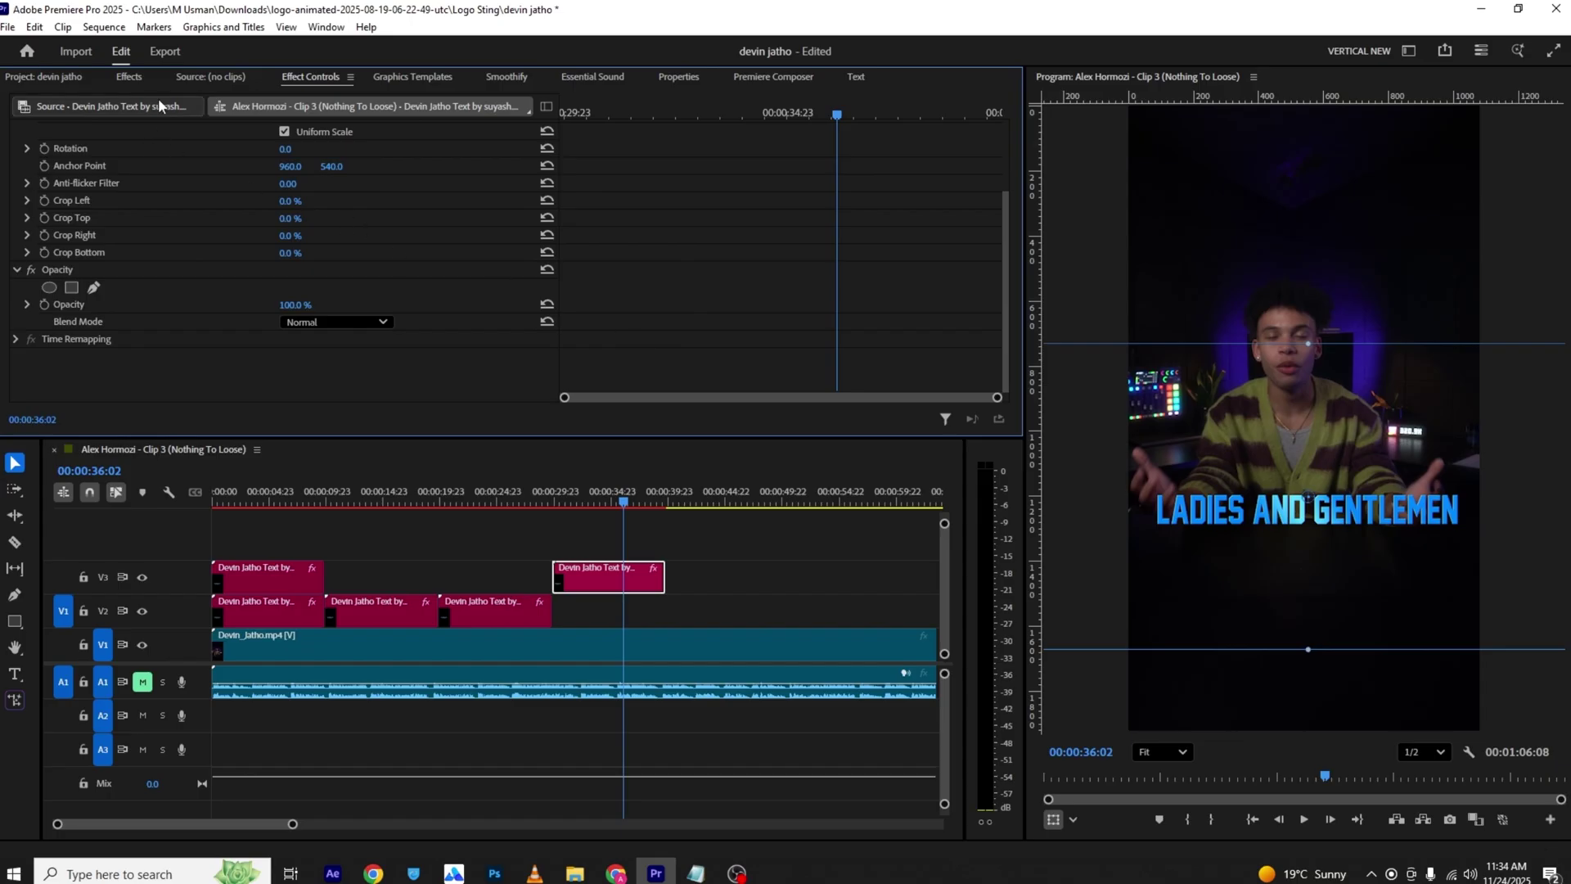
Step: Apply the Text Animation IN 48 preset from the Slide Text Animation pack to the copied "Ladies and gentlemen" clip
click(129, 76)
scroll(86, 246, down, 6)
scroll(124, 248, down, 9)
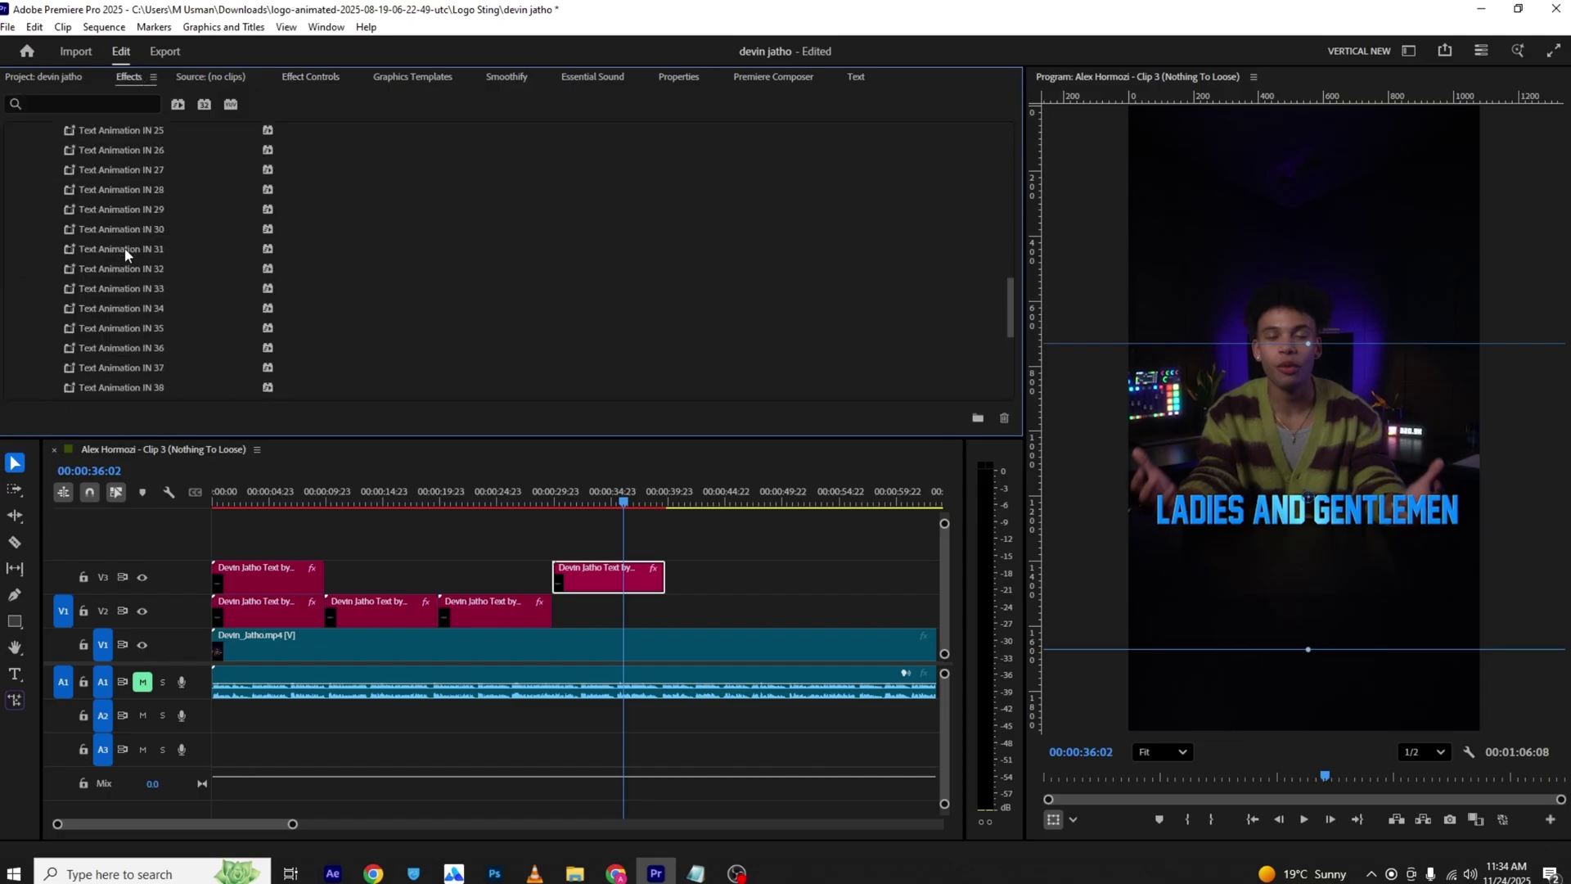
click(32, 391)
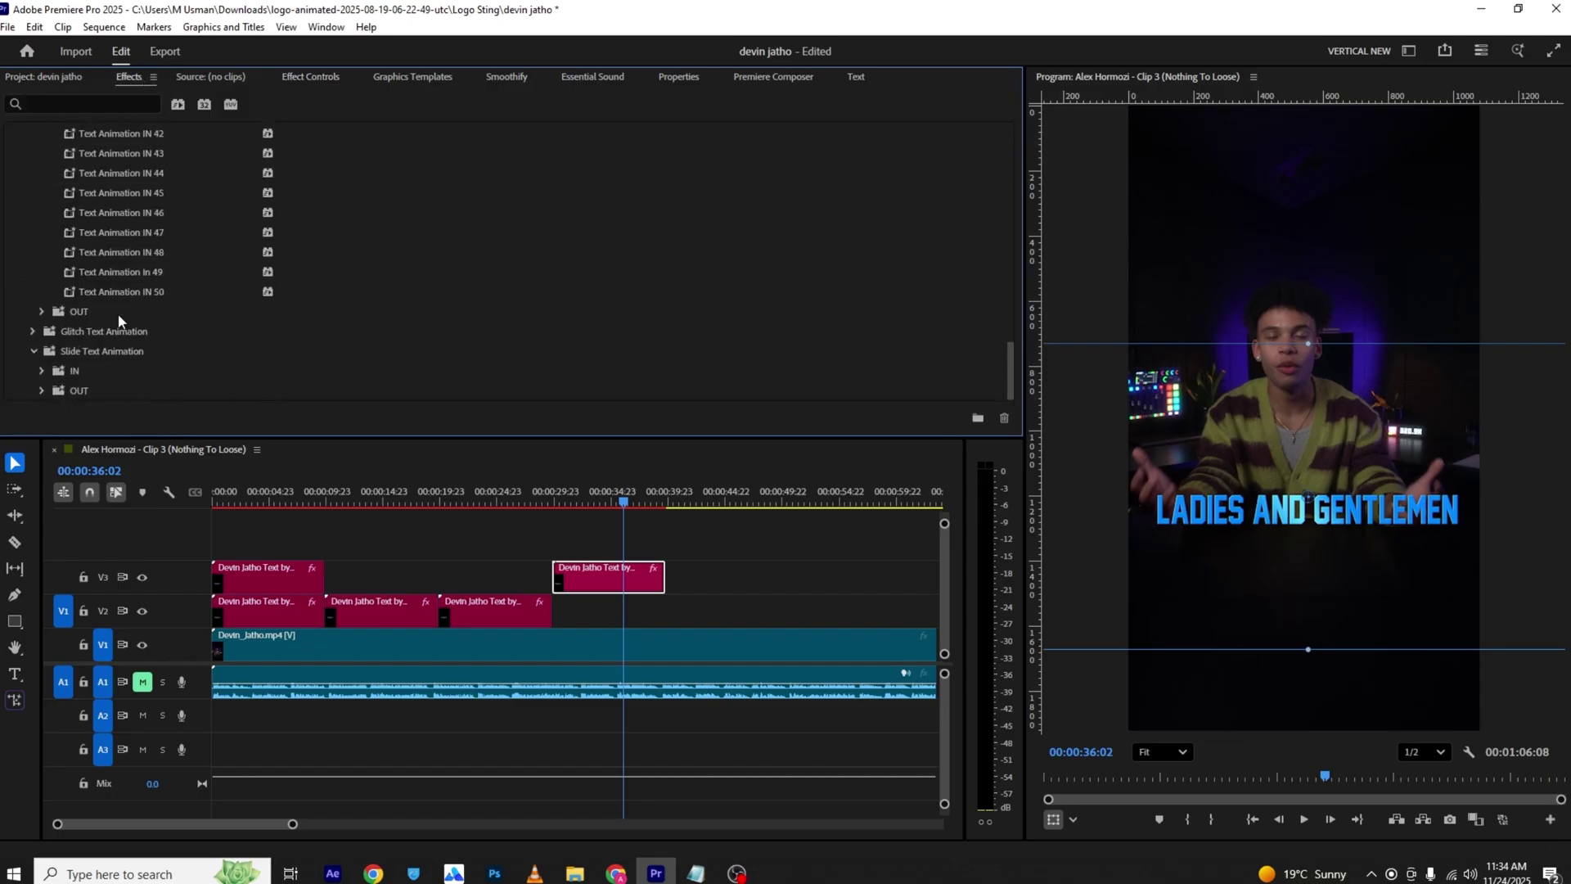
scroll(59, 361, up, 4)
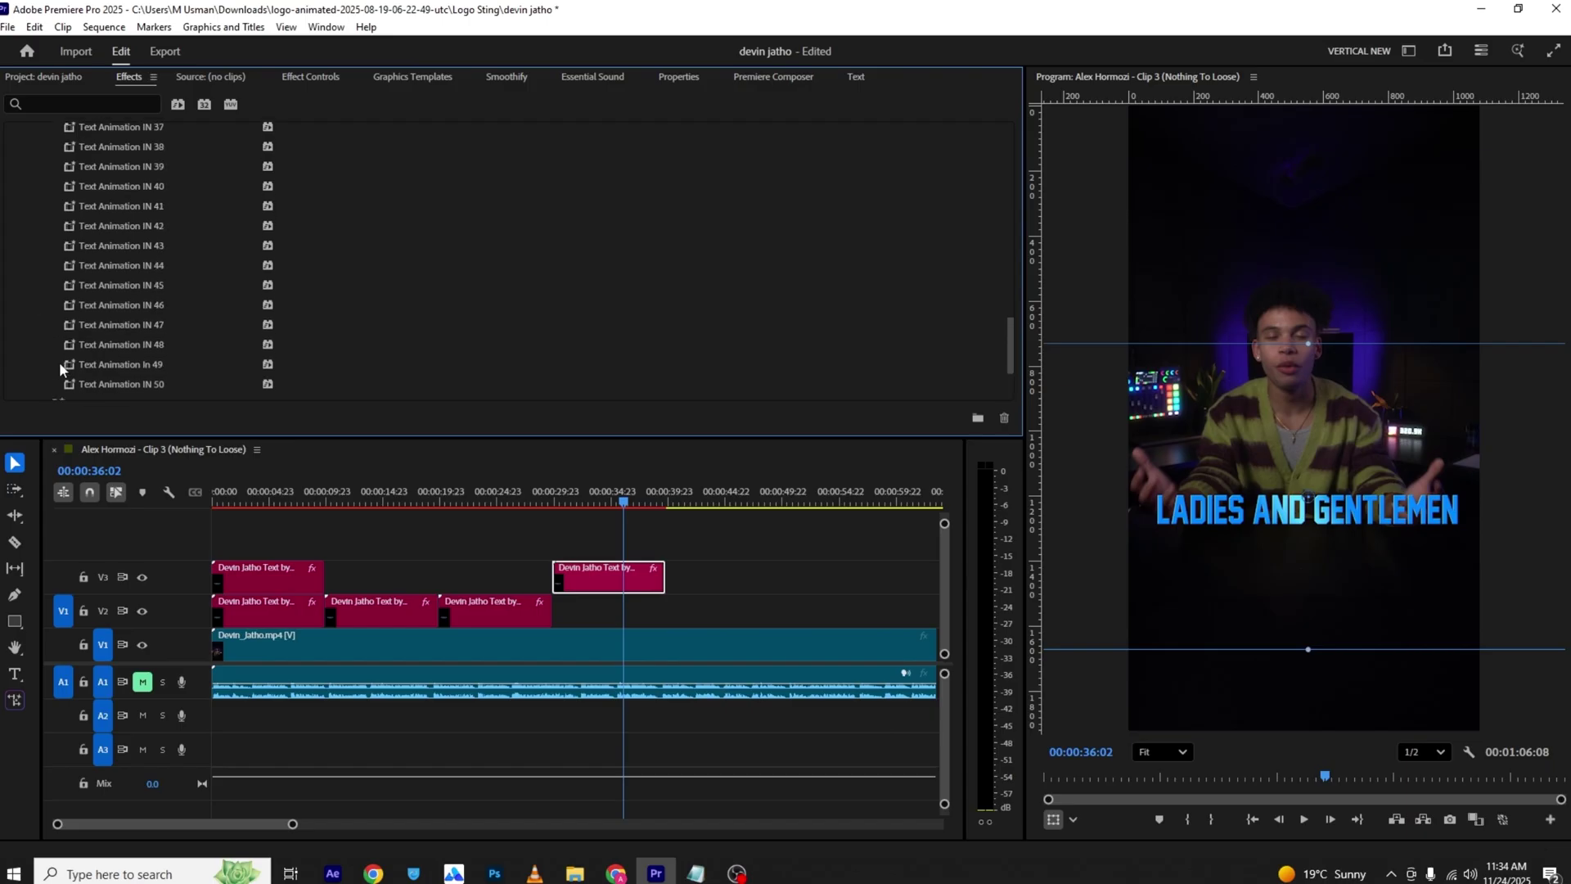
scroll(120, 368, down, 2)
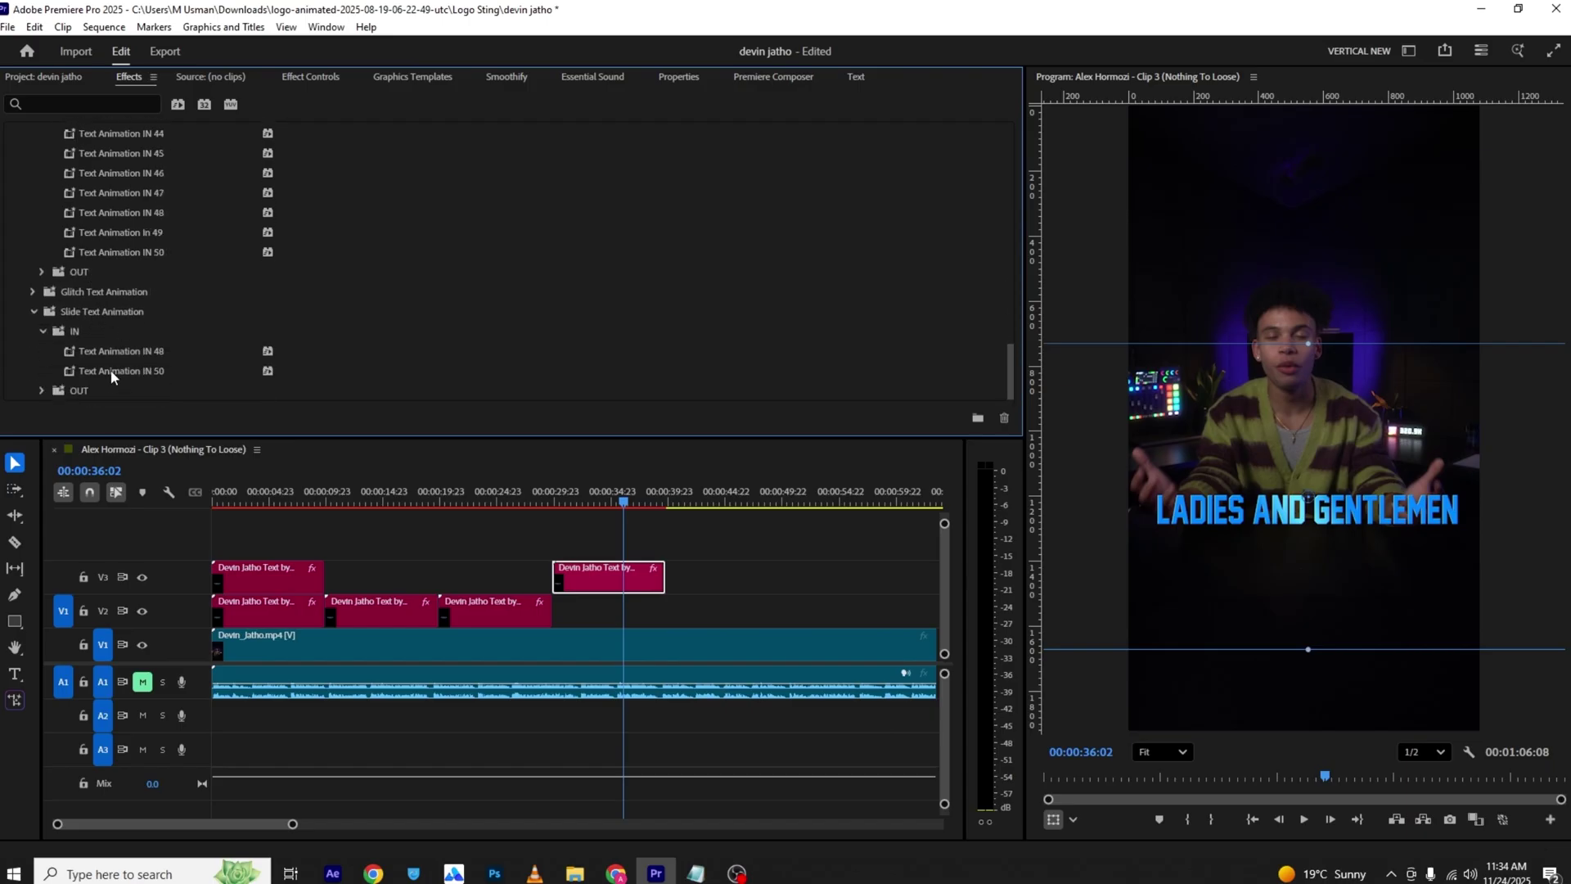
click(42, 391)
double_click(145, 313)
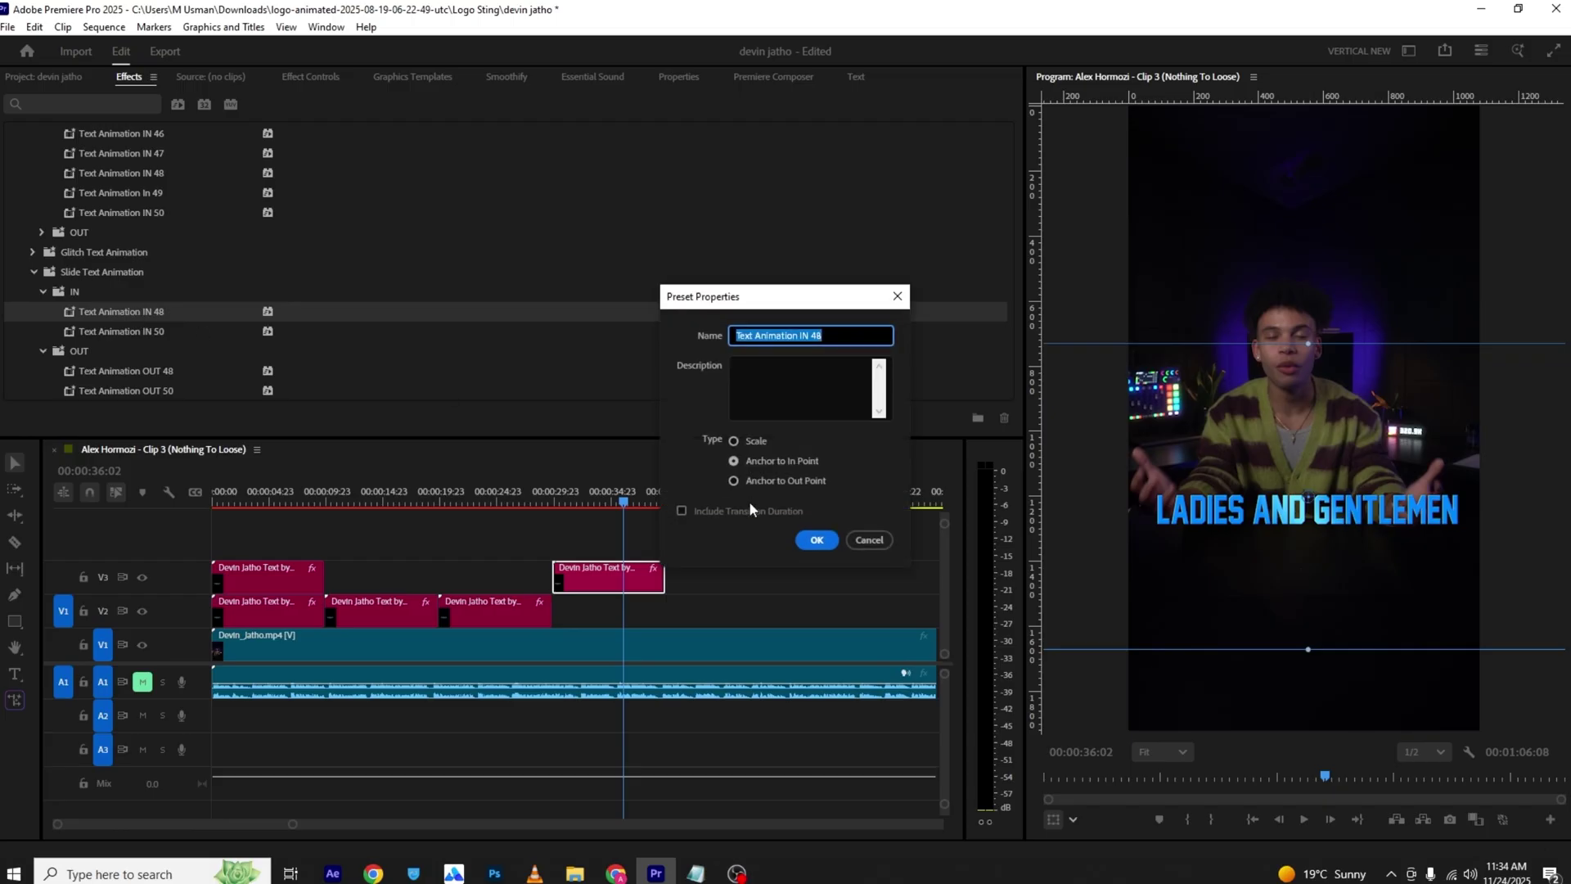
click(861, 540)
drag(140, 312, 619, 570)
Step: Play the copied "Ladies and gentlemen" caption from its start to check the slide entrance animation
drag(604, 496, 567, 496)
click(301, 76)
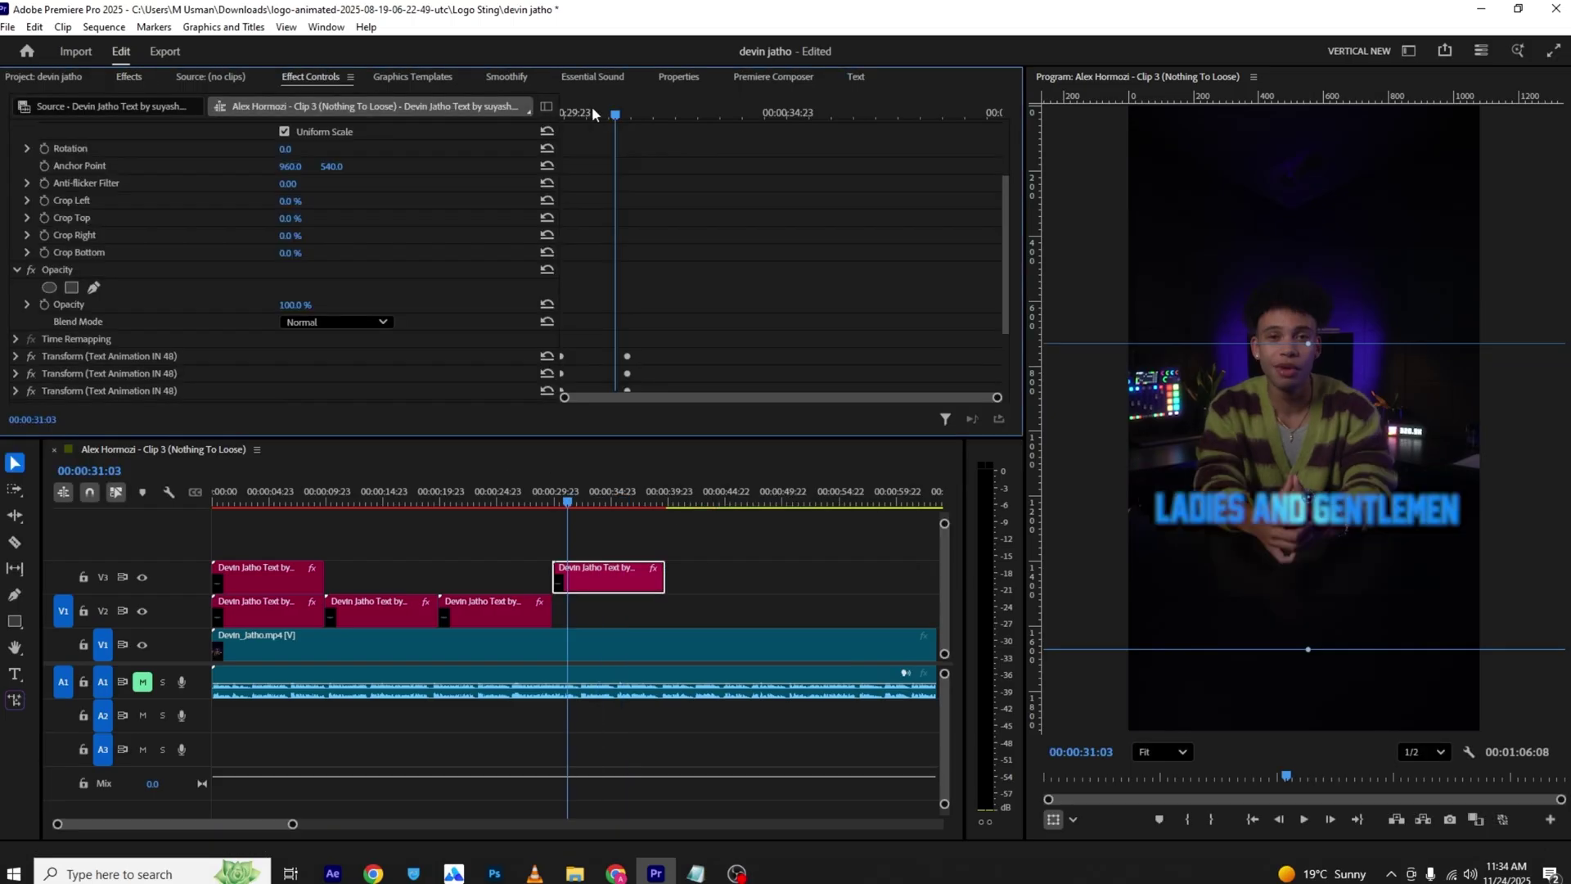
drag(592, 111, 517, 115)
key(space)
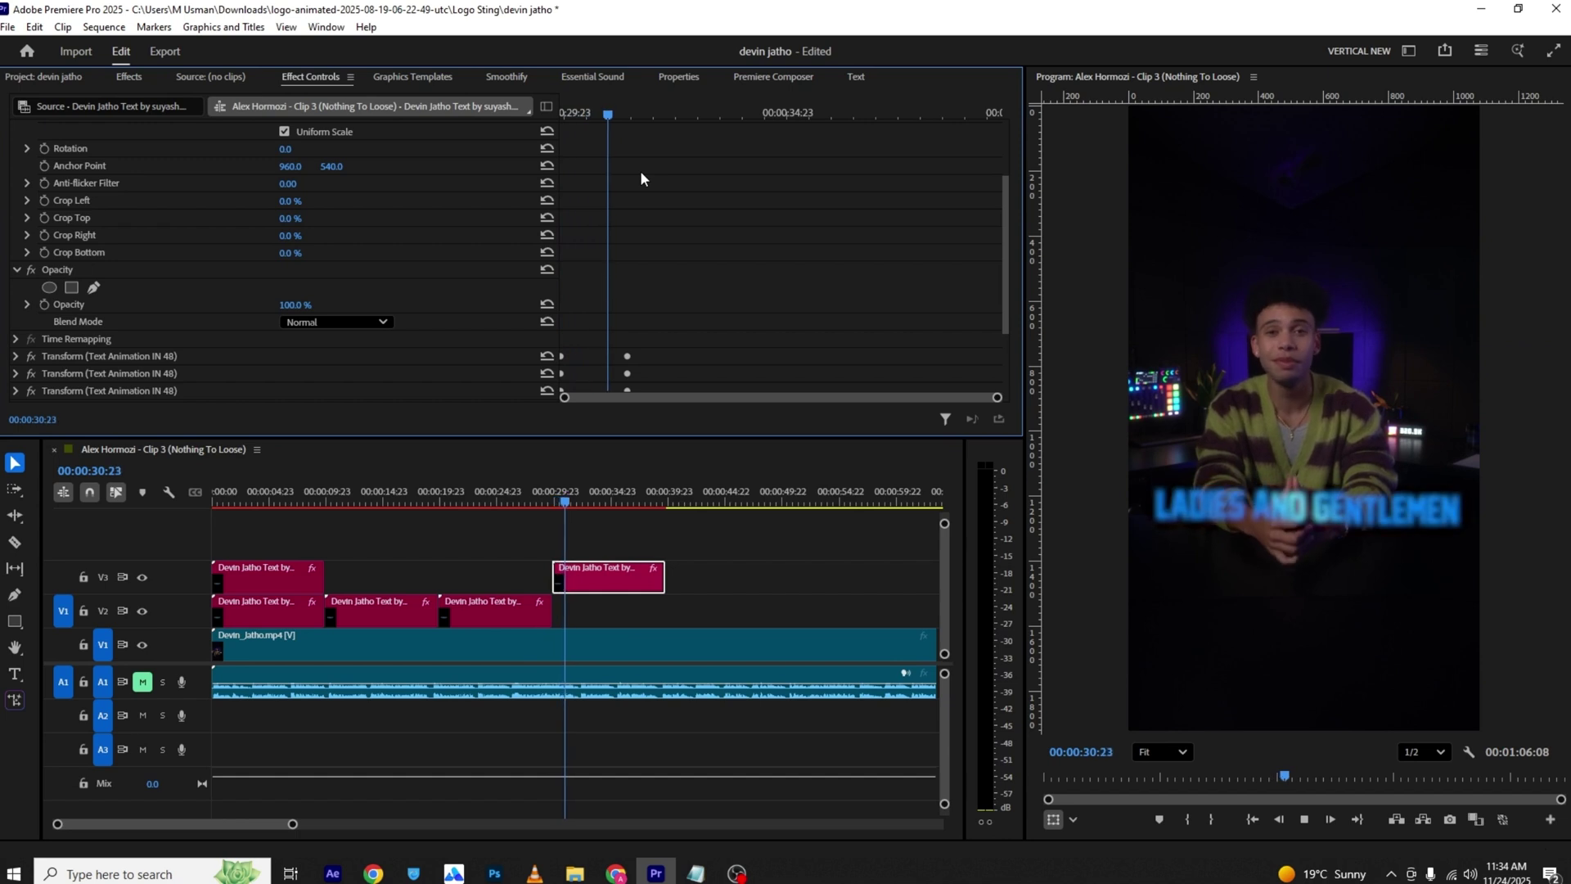
key(space)
Step: Expand and examine each Transform effect and the Gaussian Blur added by the Text Animation IN 48 preset
scroll(715, 249, down, 1)
scroll(714, 250, down, 1)
click(144, 327)
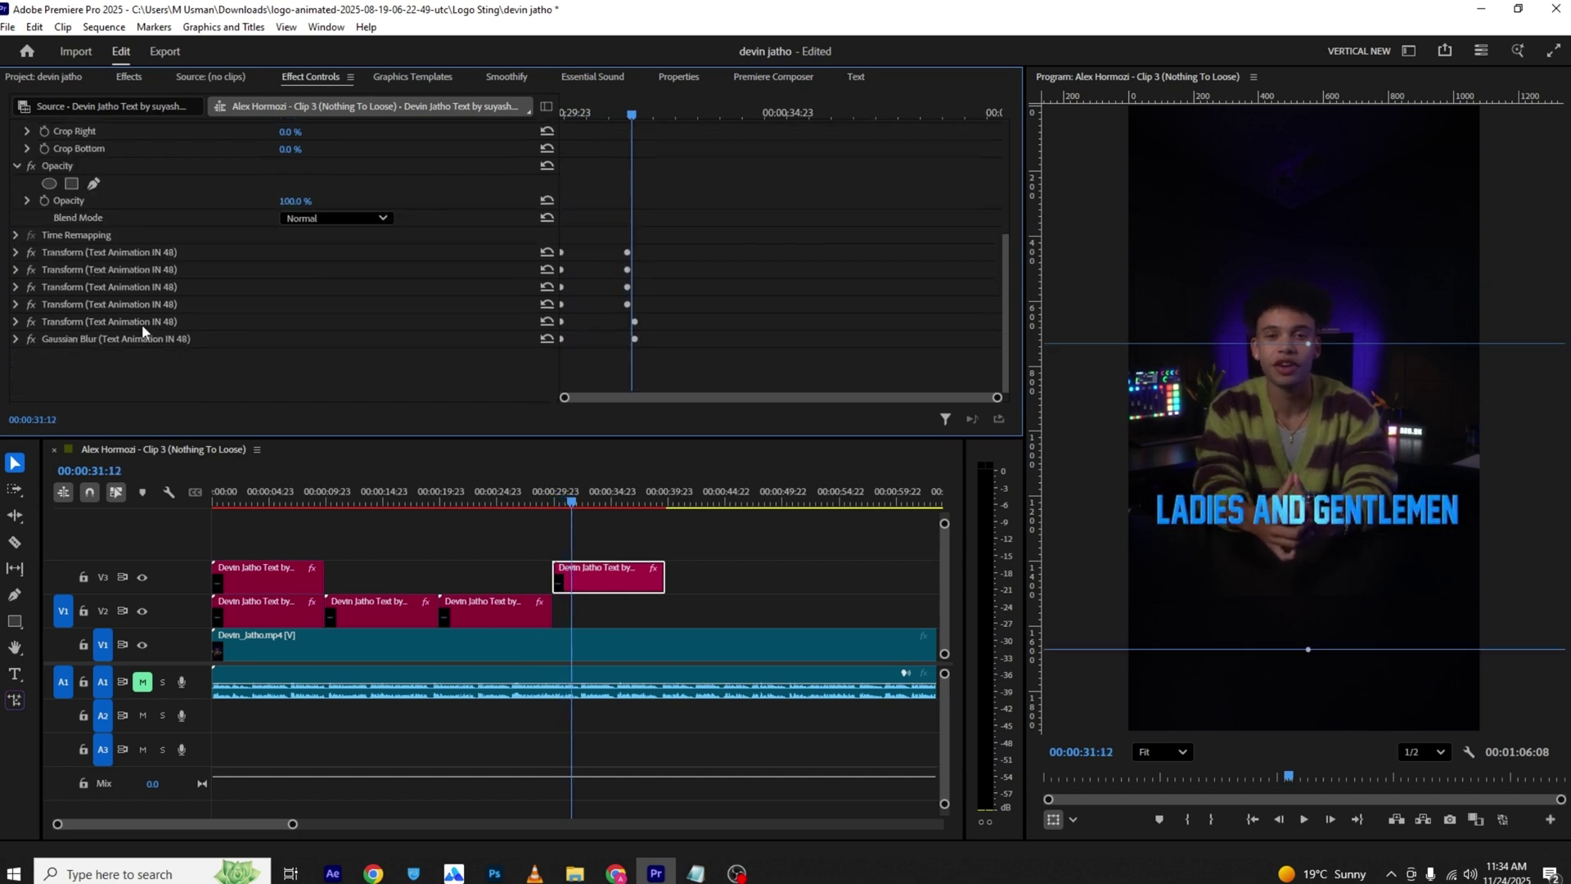
click(16, 252)
scroll(41, 328, down, 4)
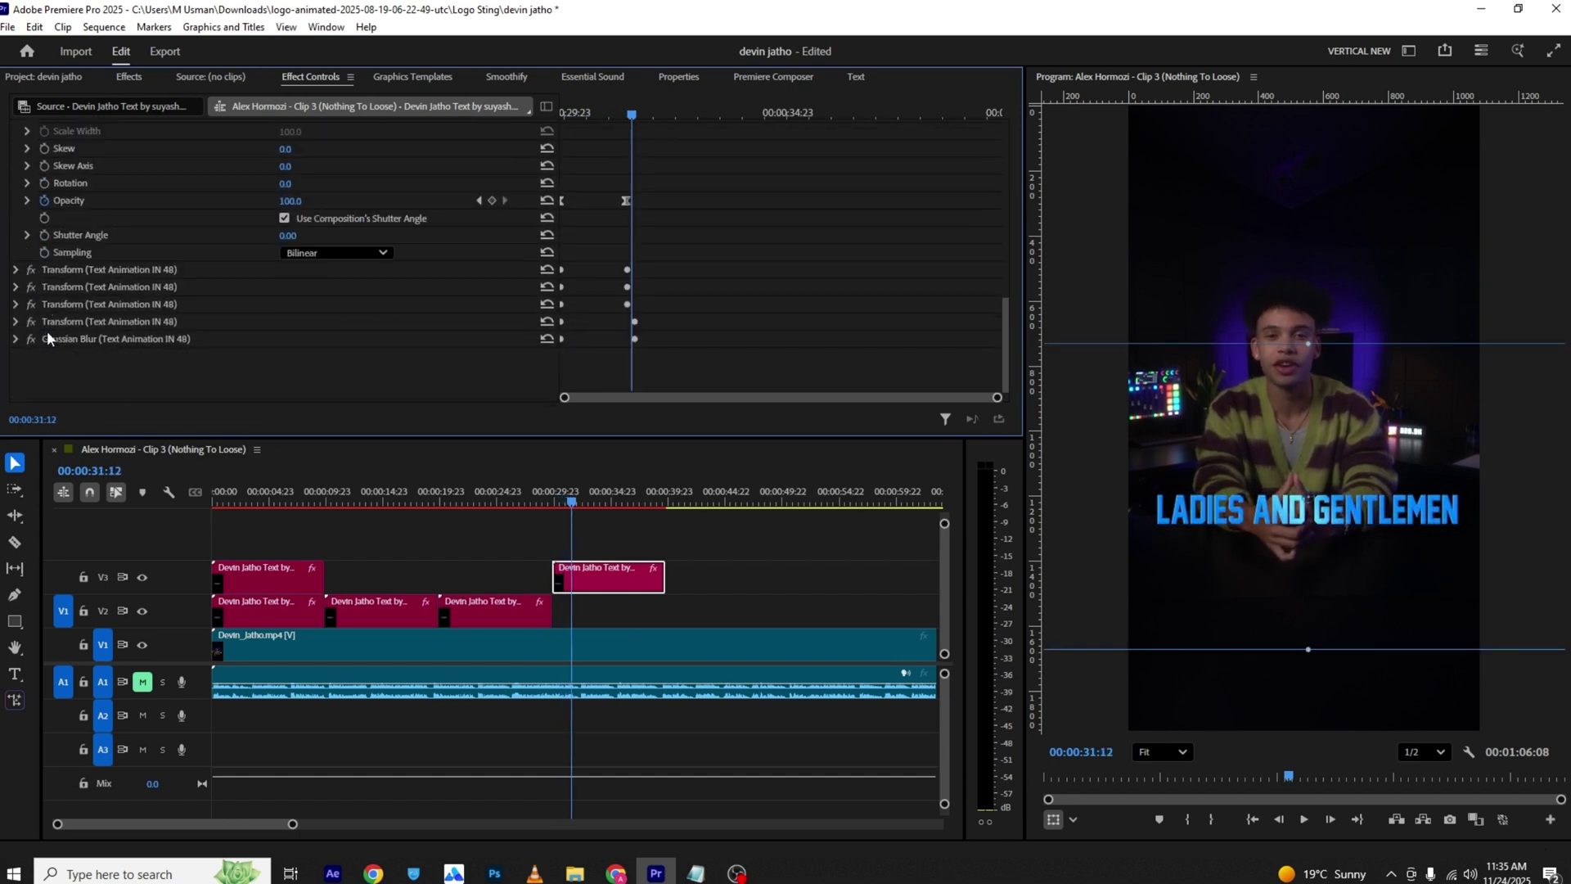
click(15, 270)
scroll(59, 278, down, 7)
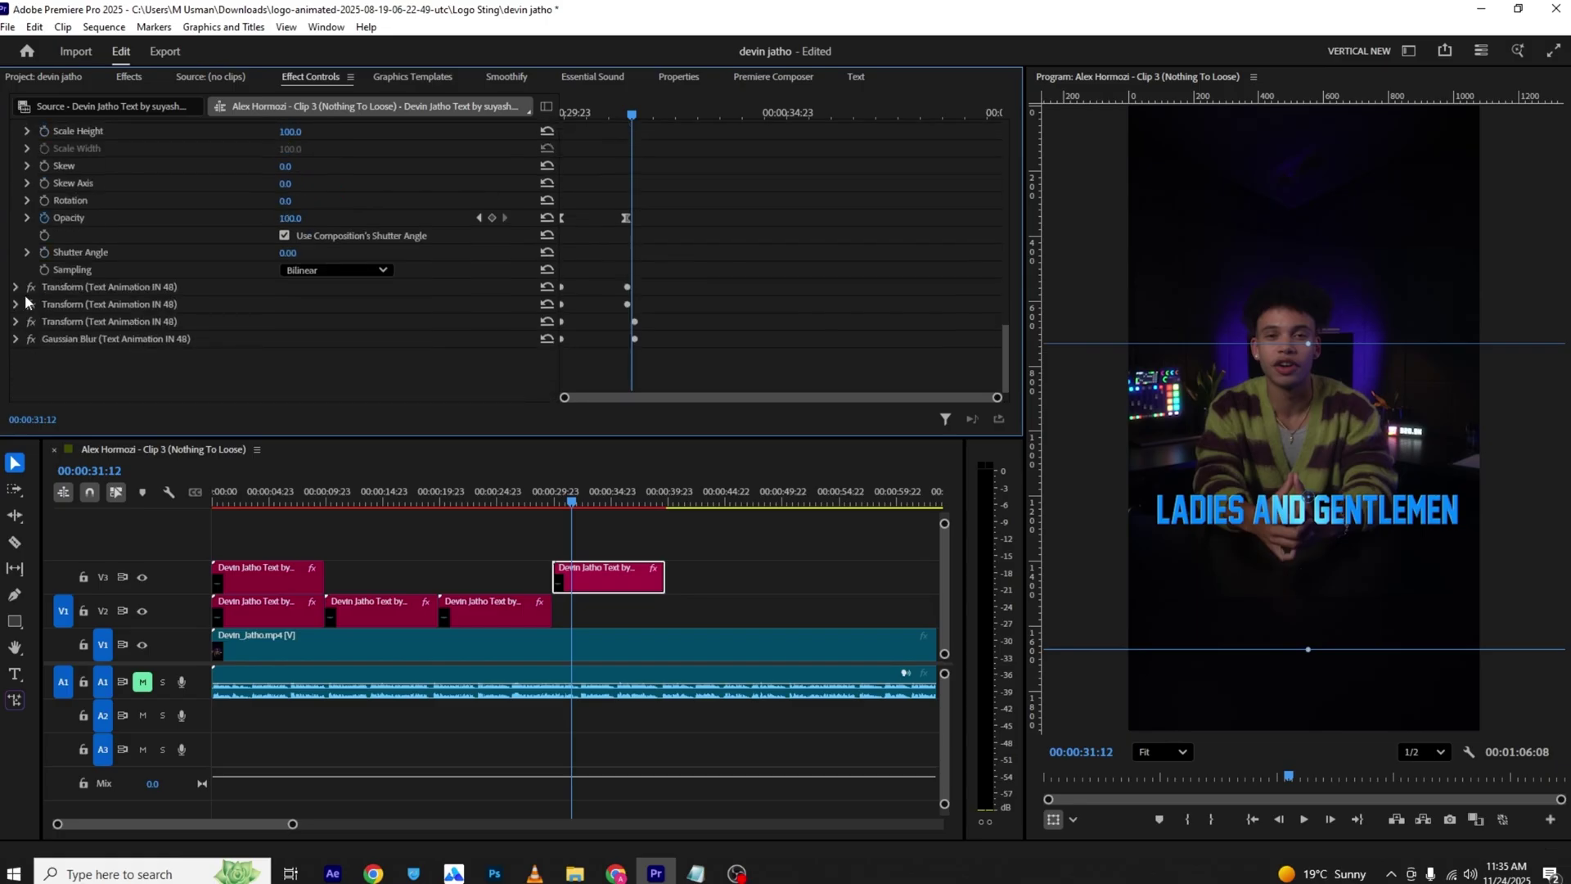
click(16, 290)
click(17, 287)
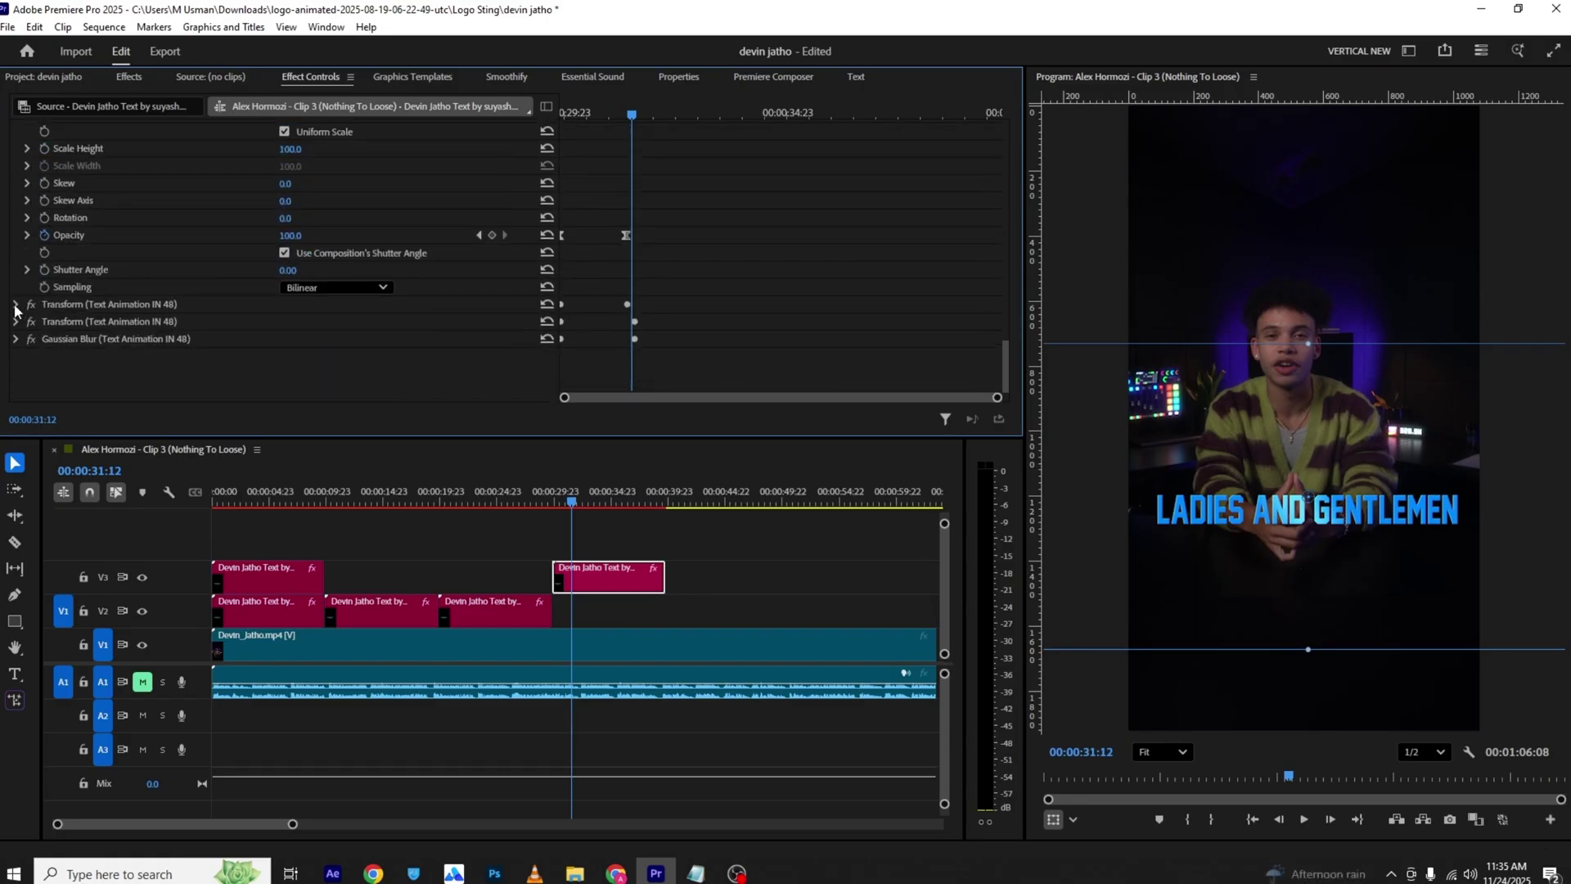
click(15, 303)
scroll(136, 293, down, 5)
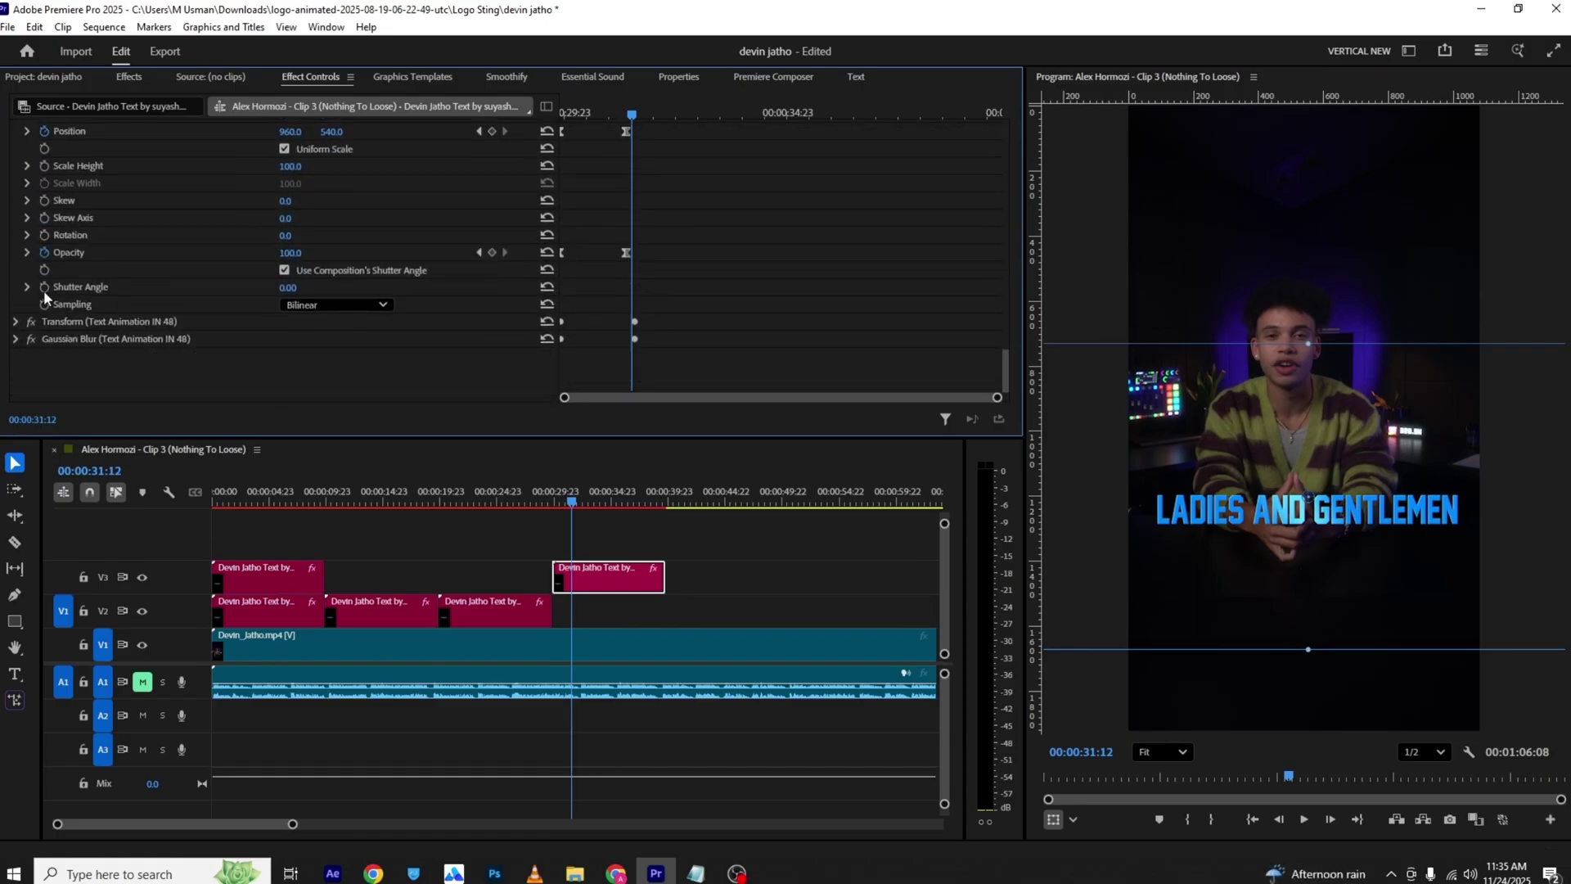
click(13, 320)
scroll(18, 332, down, 5)
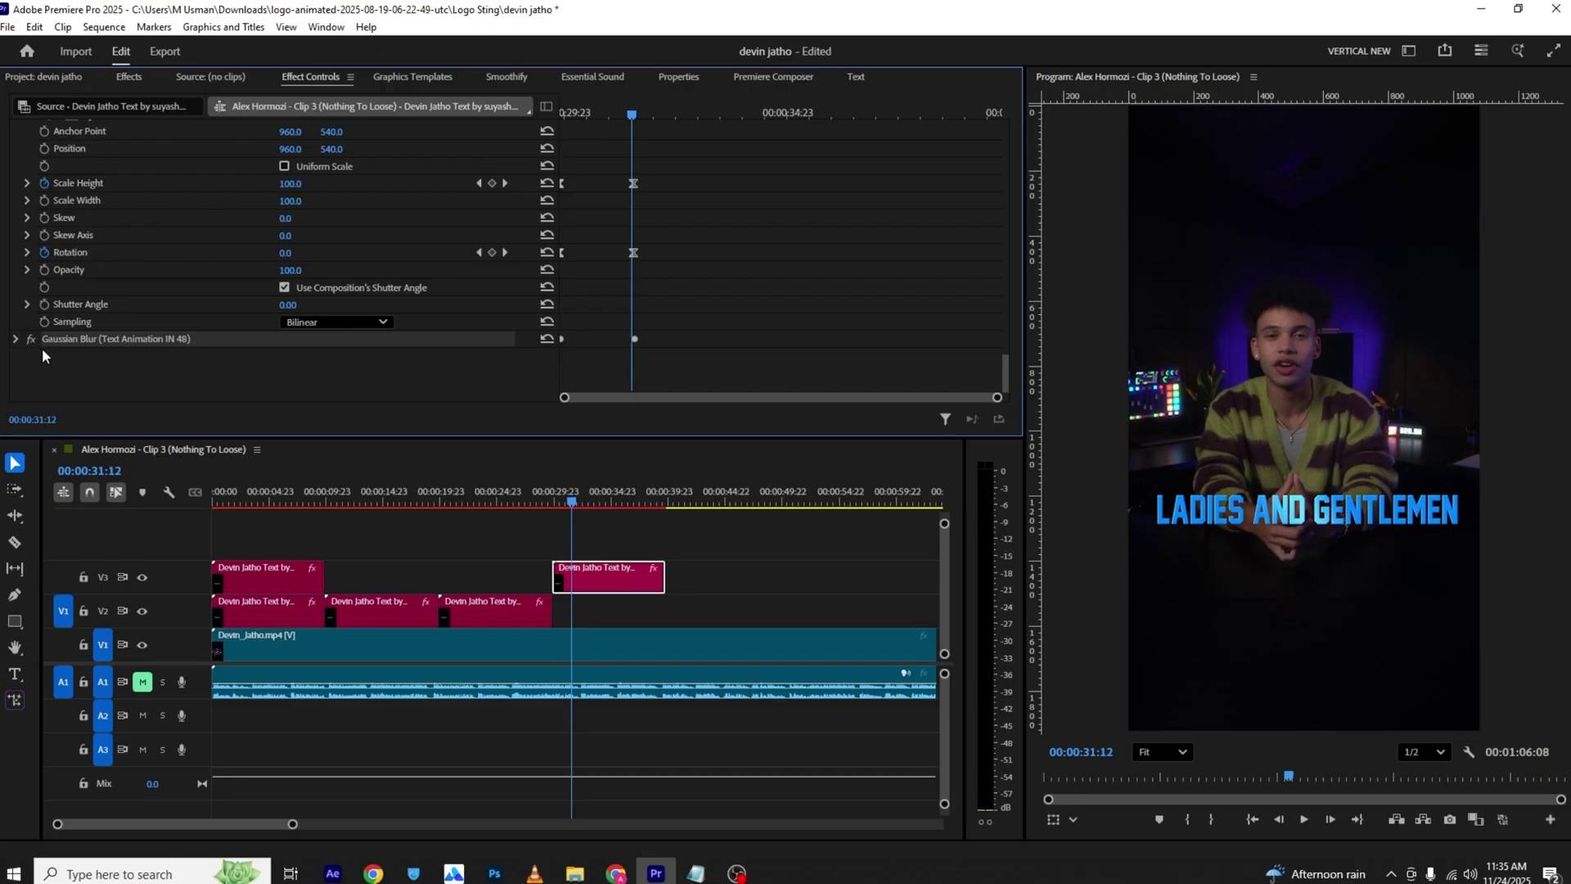
click(14, 339)
scroll(63, 336, down, 3)
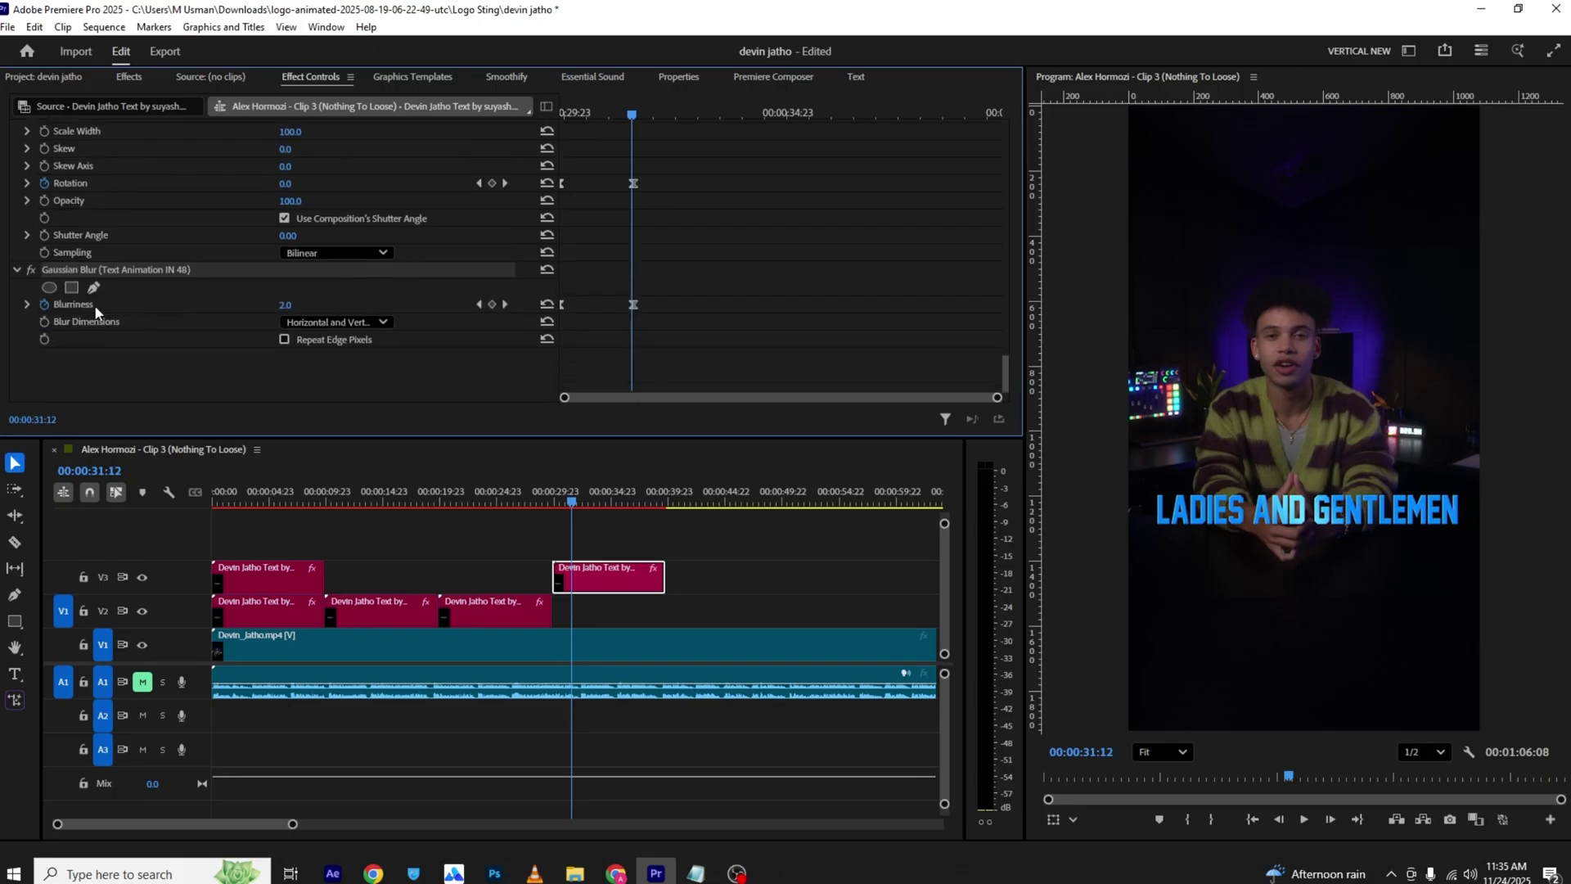
Step: Review the keyframed Blurriness, Rotation, Scale Height, Opacity and Position properties and the masks across the preset's effects
click(95, 304)
shift+click(99, 181)
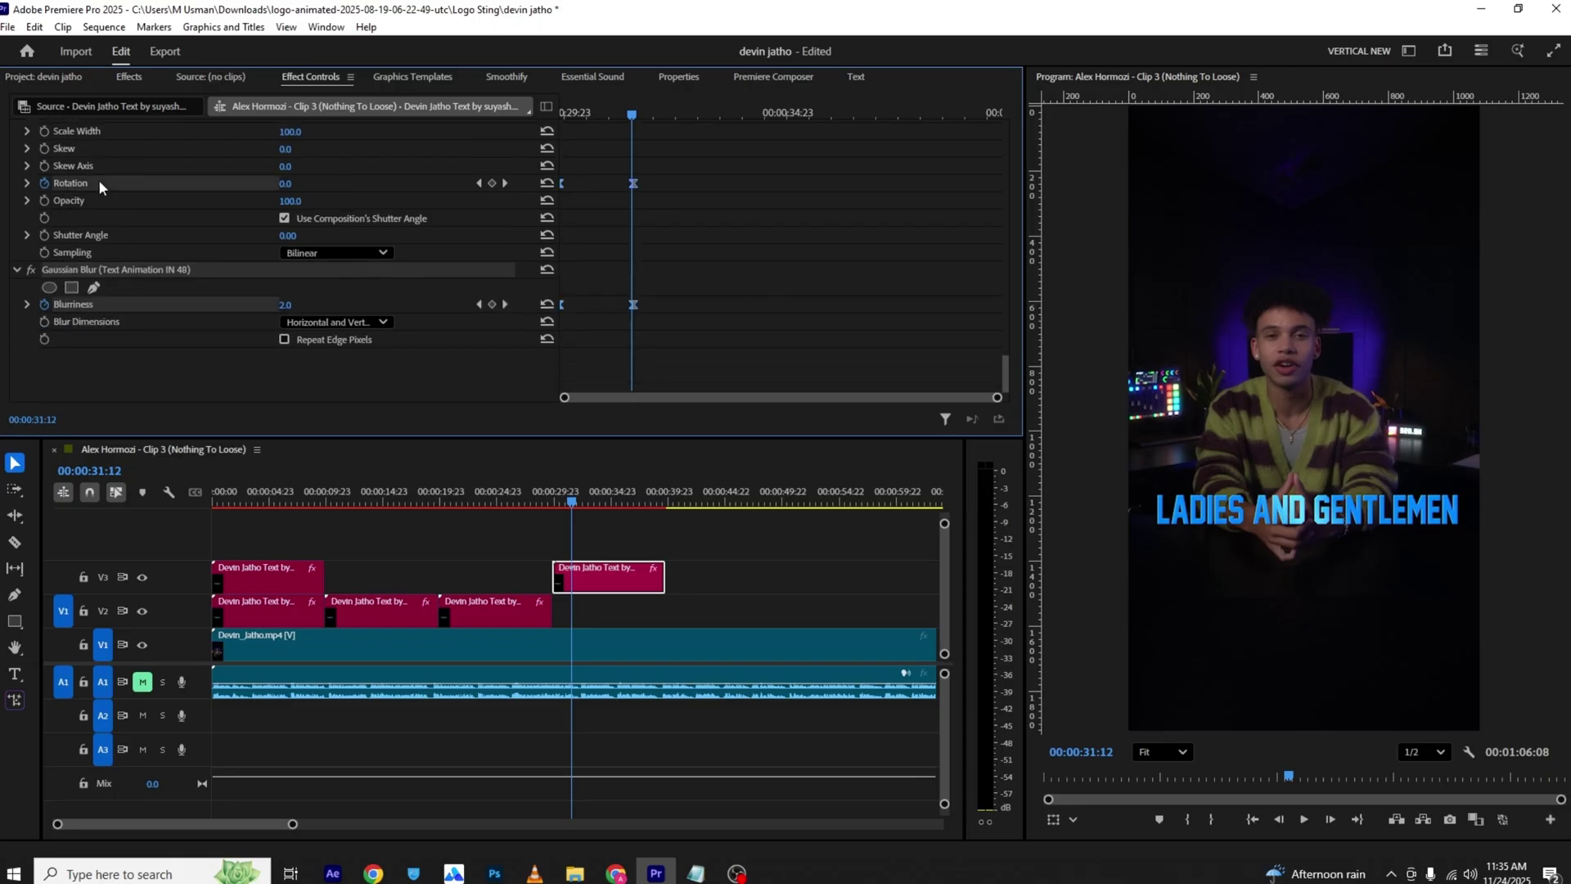
scroll(283, 240, up, 4)
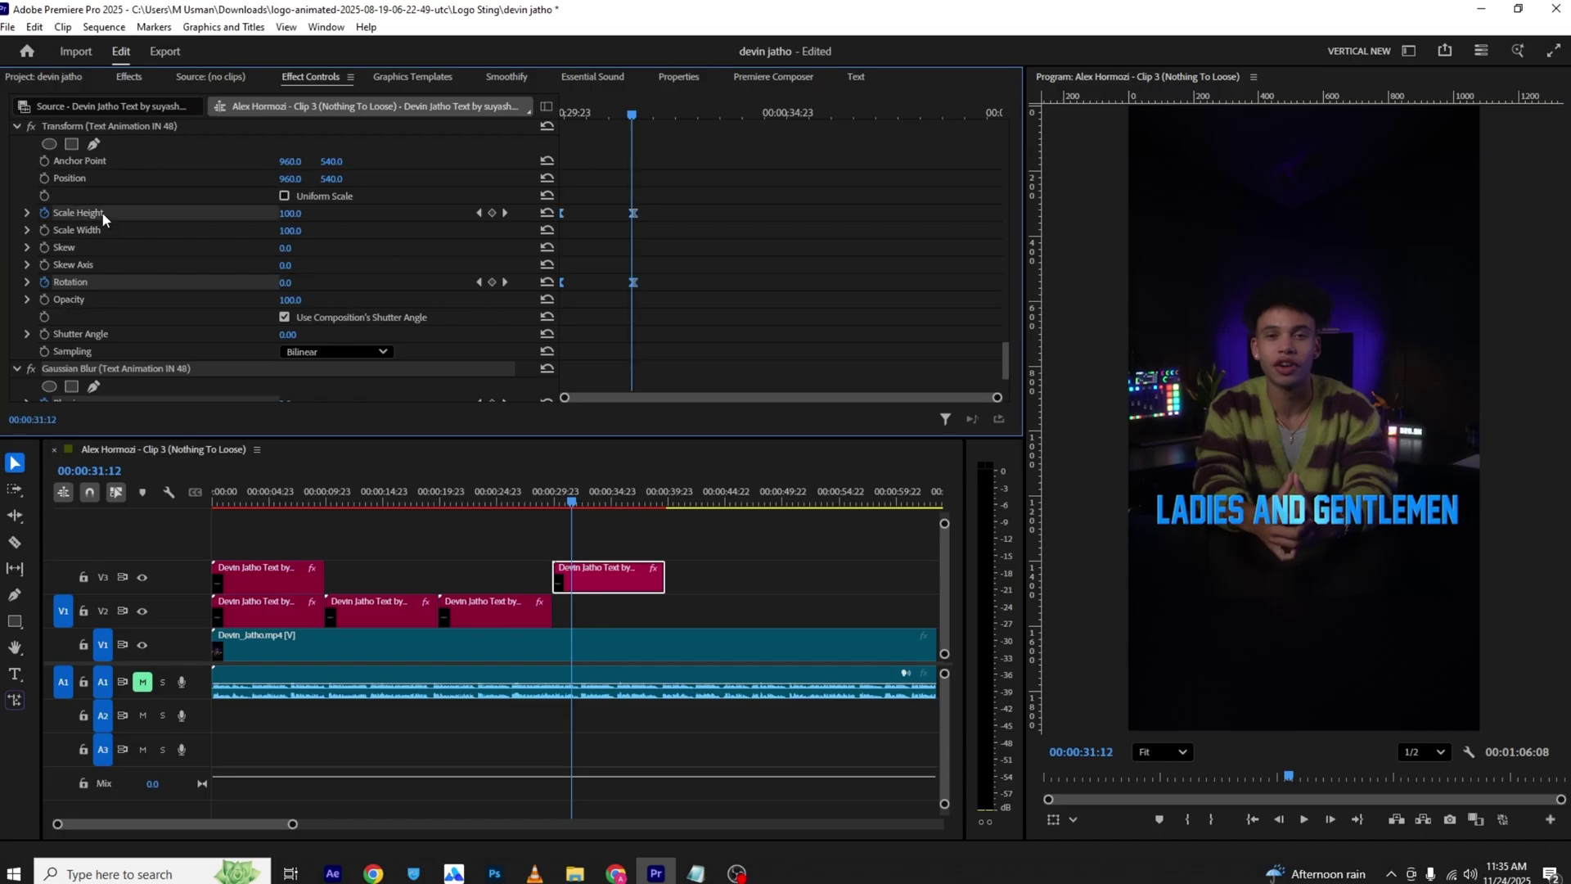
scroll(110, 238, up, 8)
scroll(100, 263, down, 3)
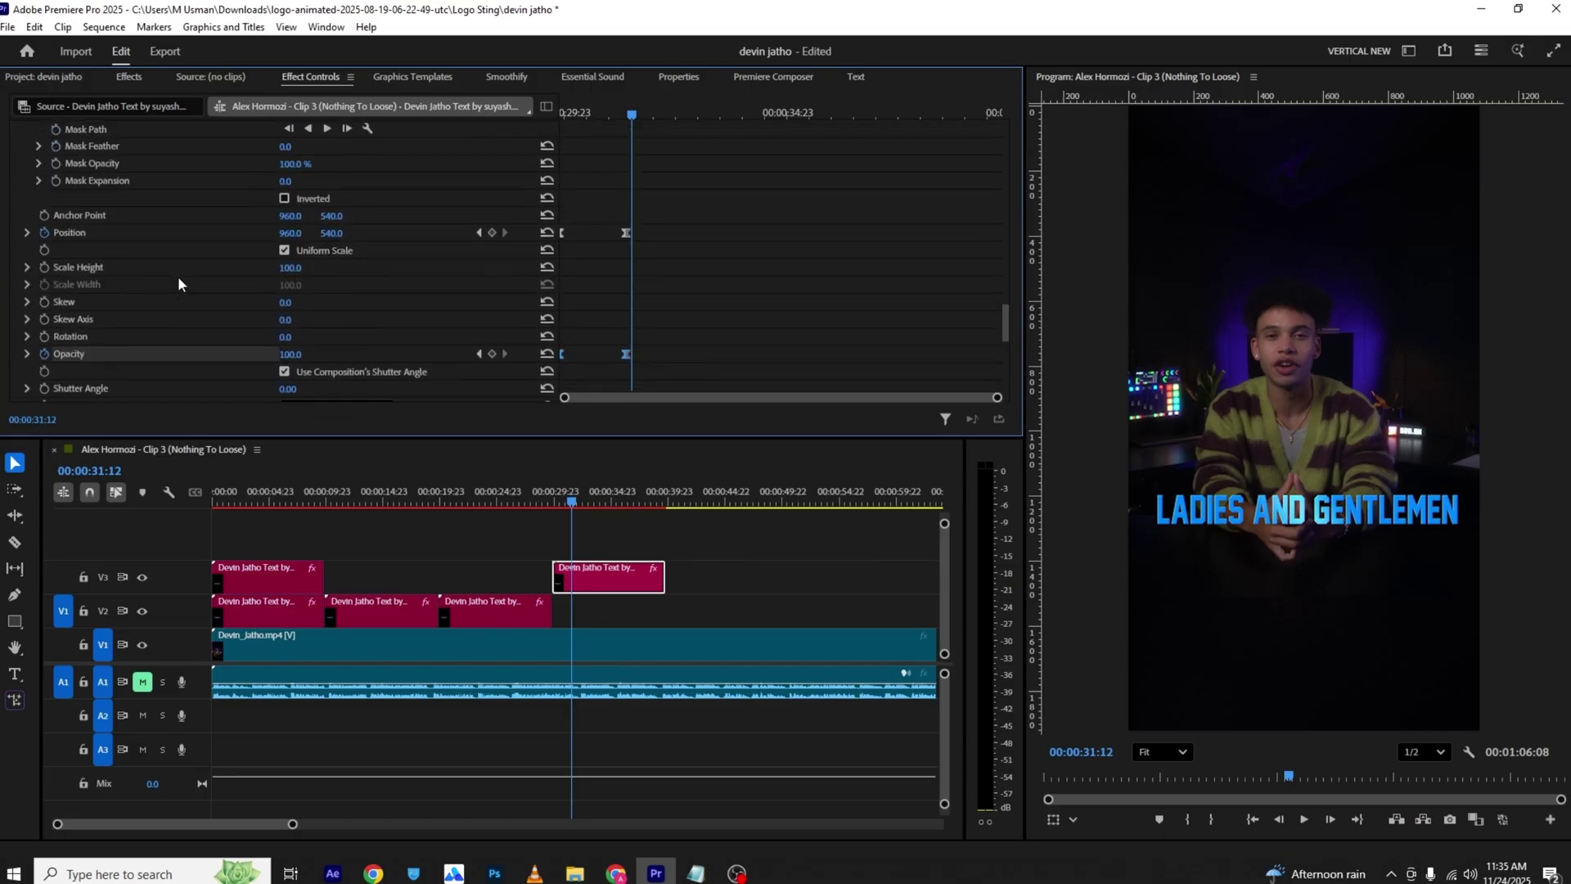
scroll(134, 277, up, 3)
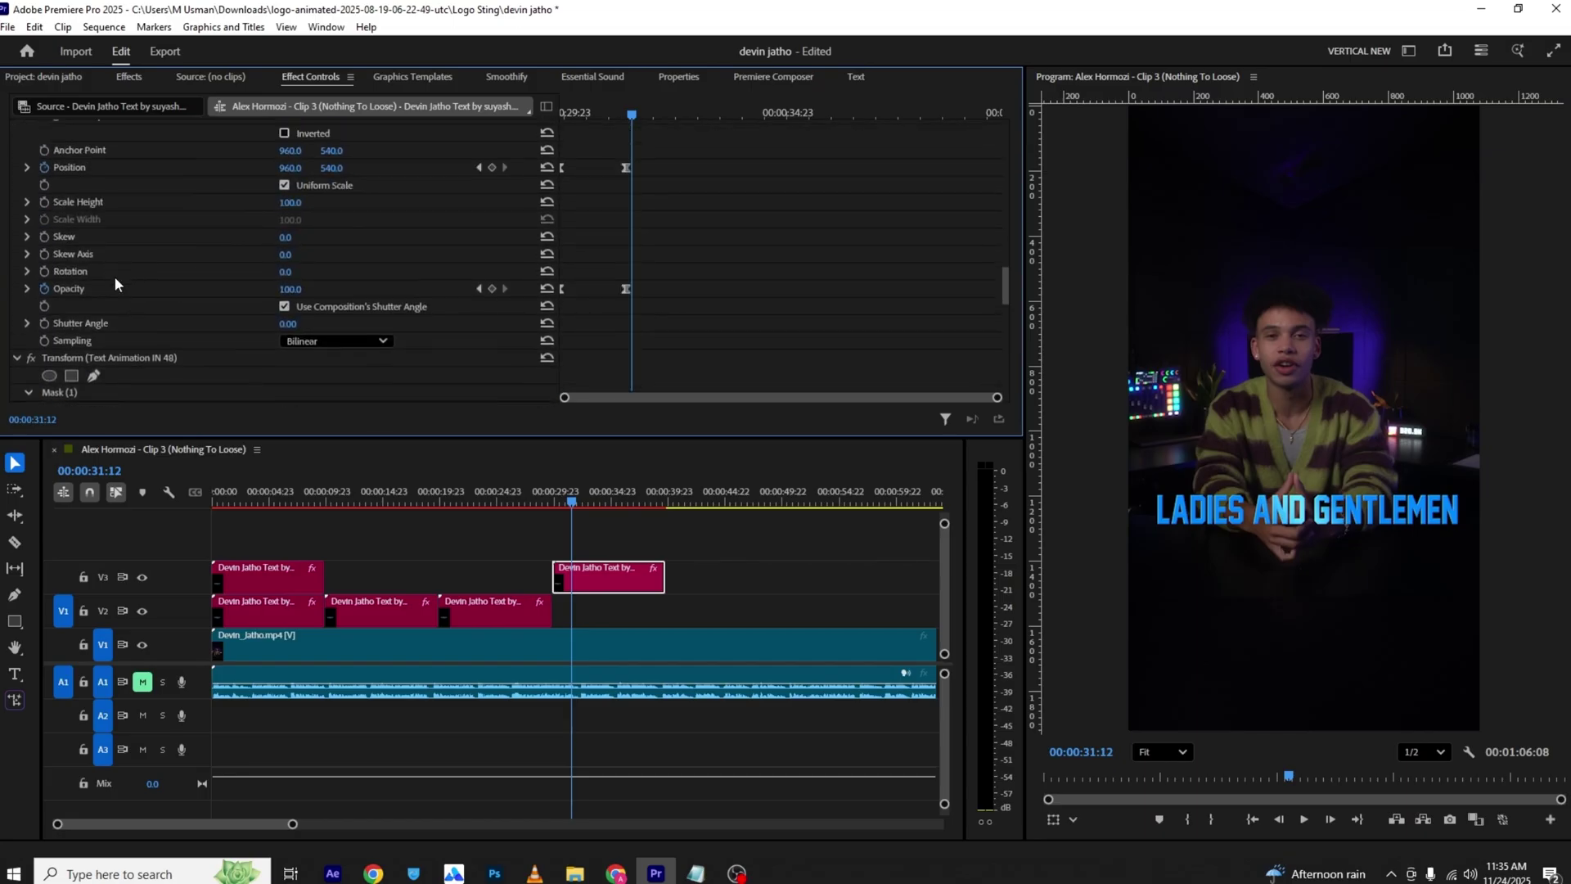
scroll(197, 245, down, 2)
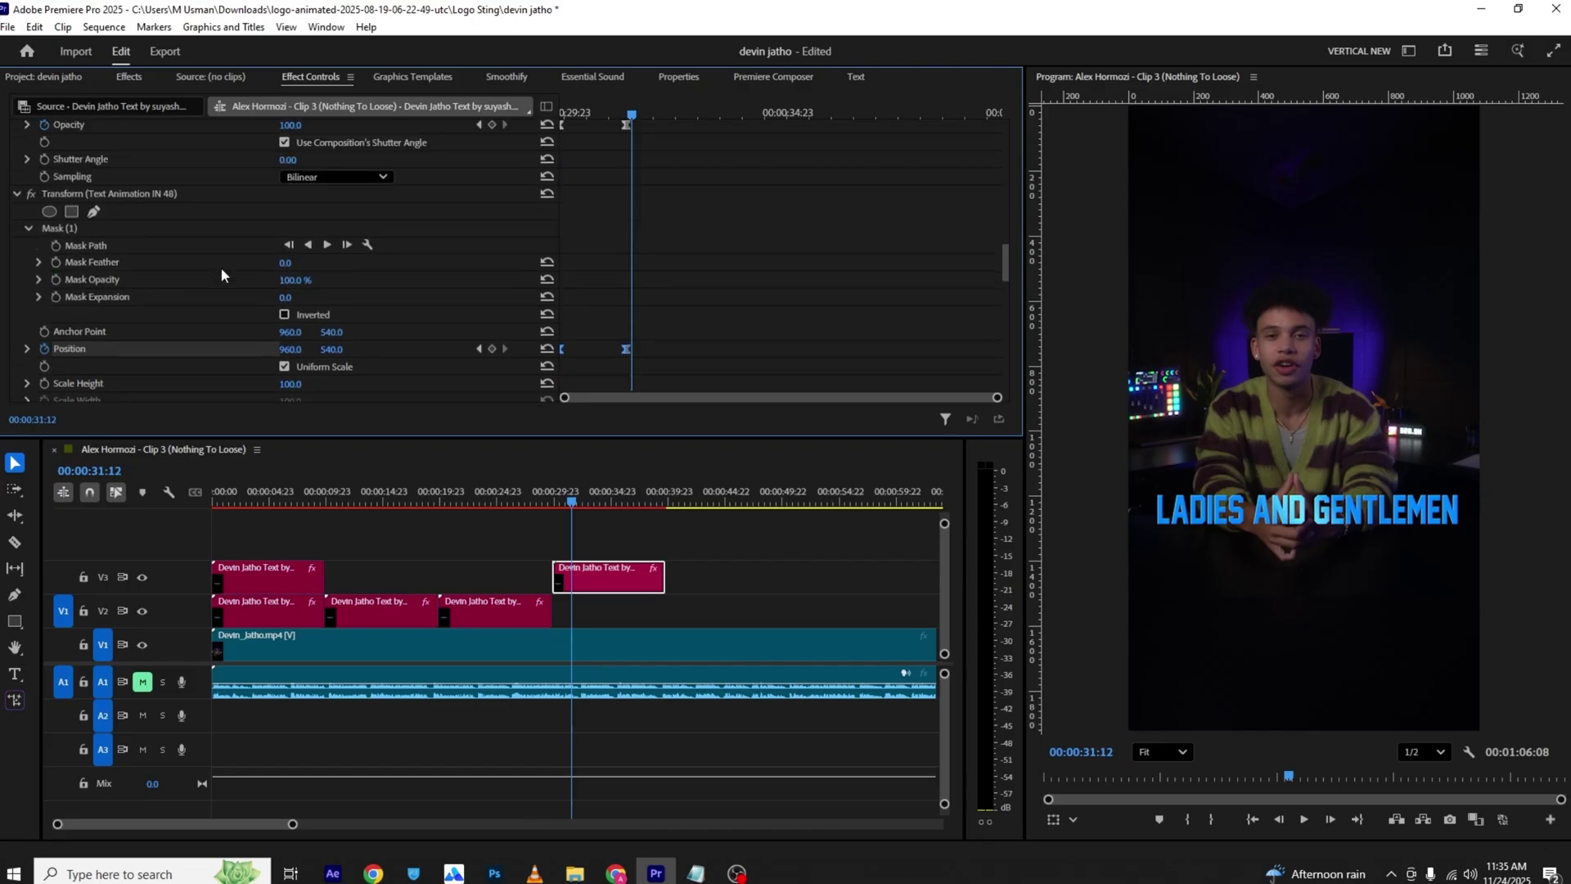
scroll(131, 270, down, 5)
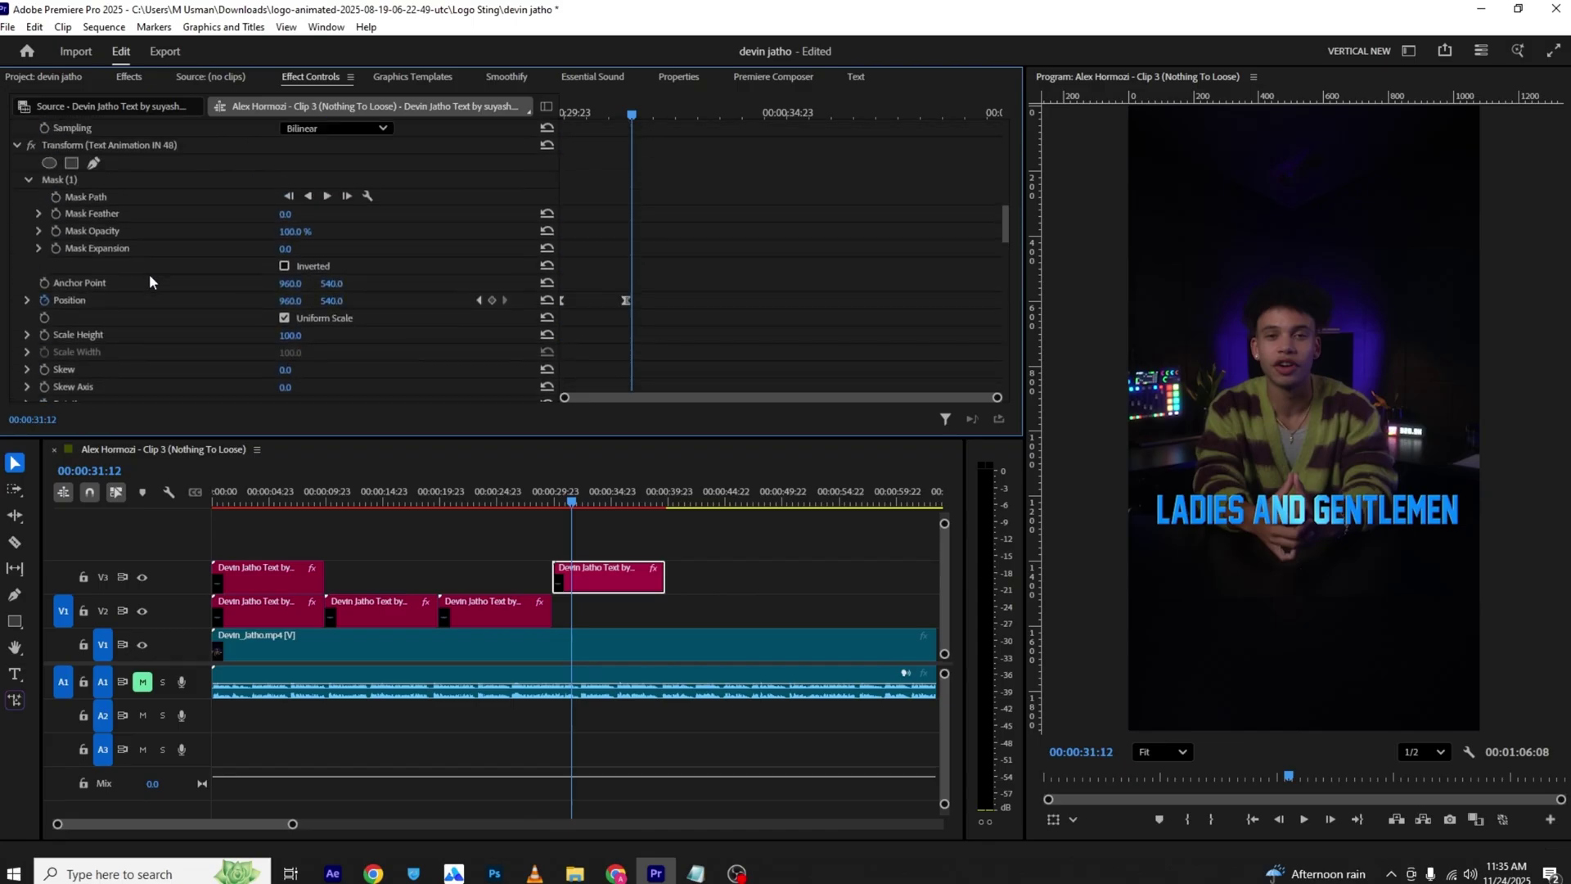
Step: Move the ending animation keyframes of the Text Animation IN 48 Transform effects closer to the clip's start to speed up the slide entrance
scroll(100, 298, up, 6)
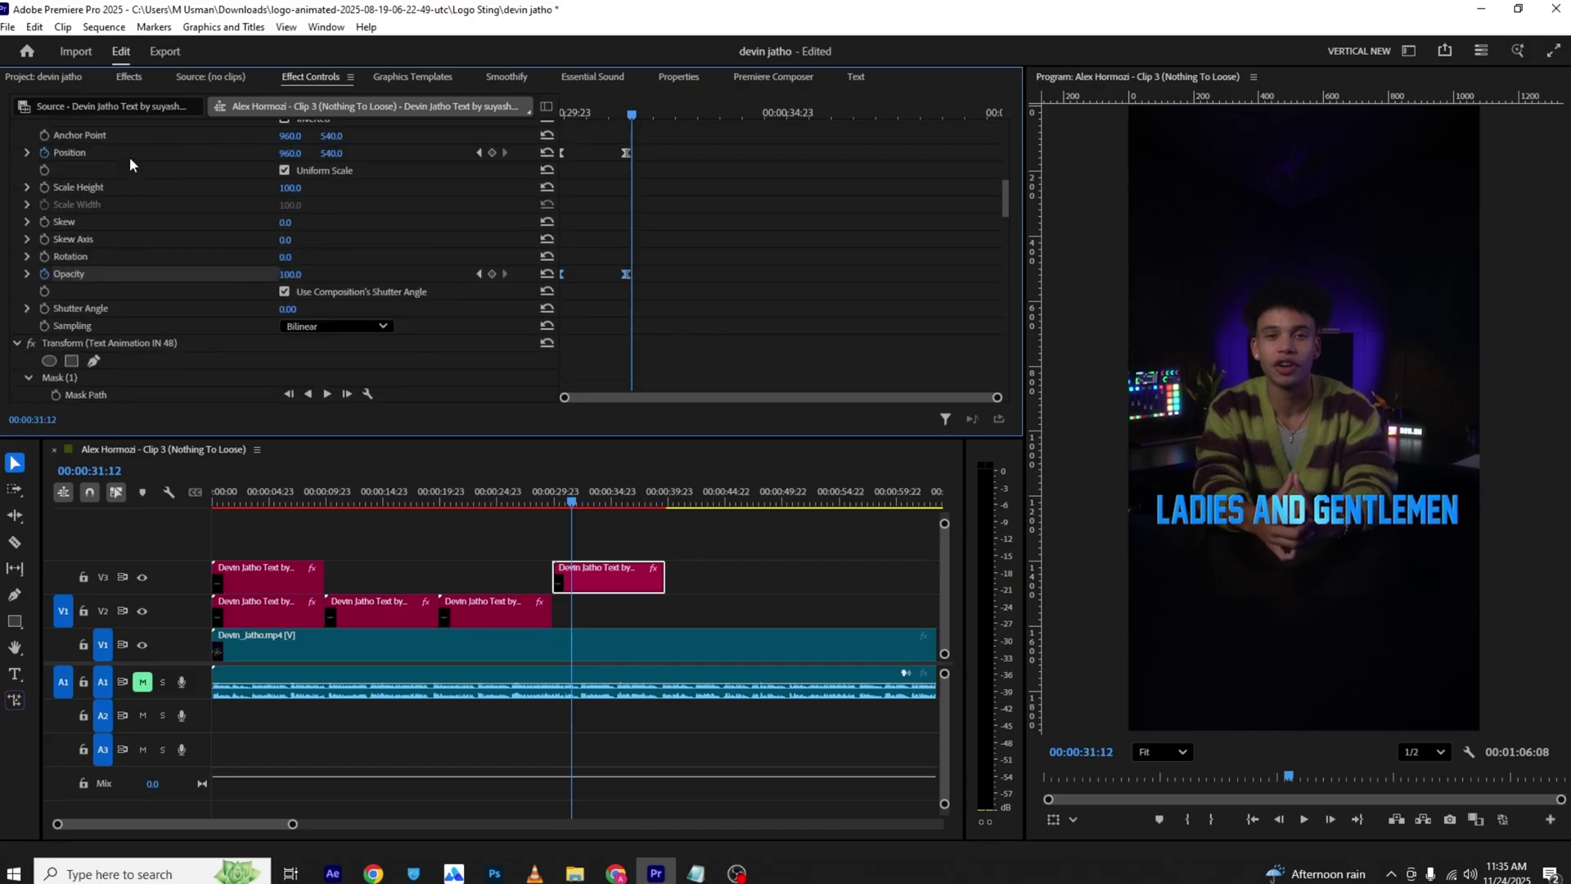
scroll(213, 233, up, 14)
scroll(605, 292, down, 4)
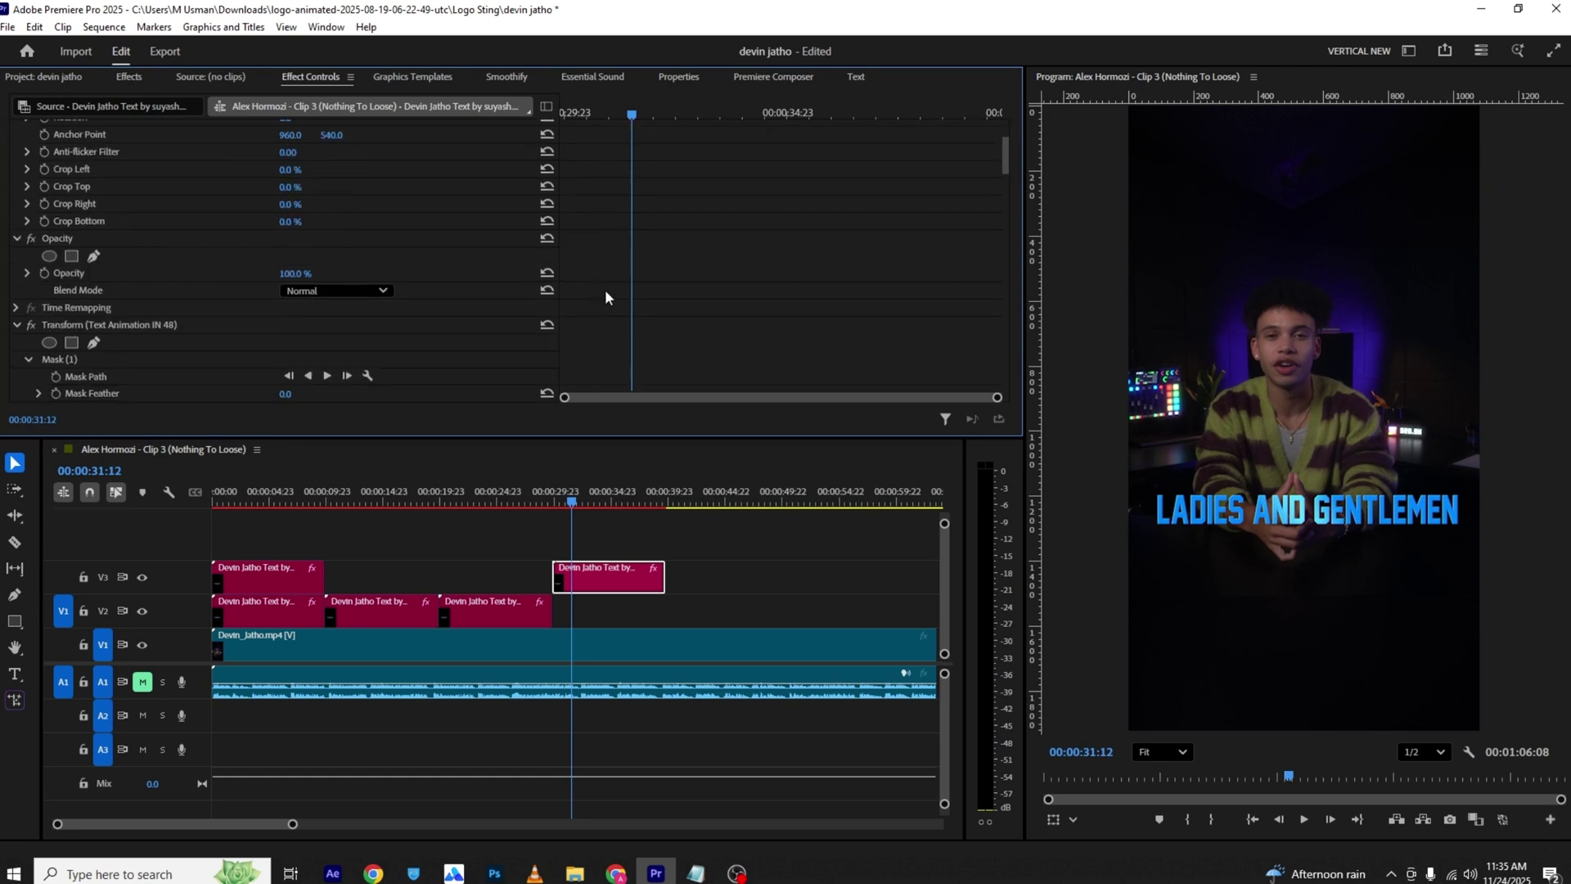
scroll(606, 288, down, 6)
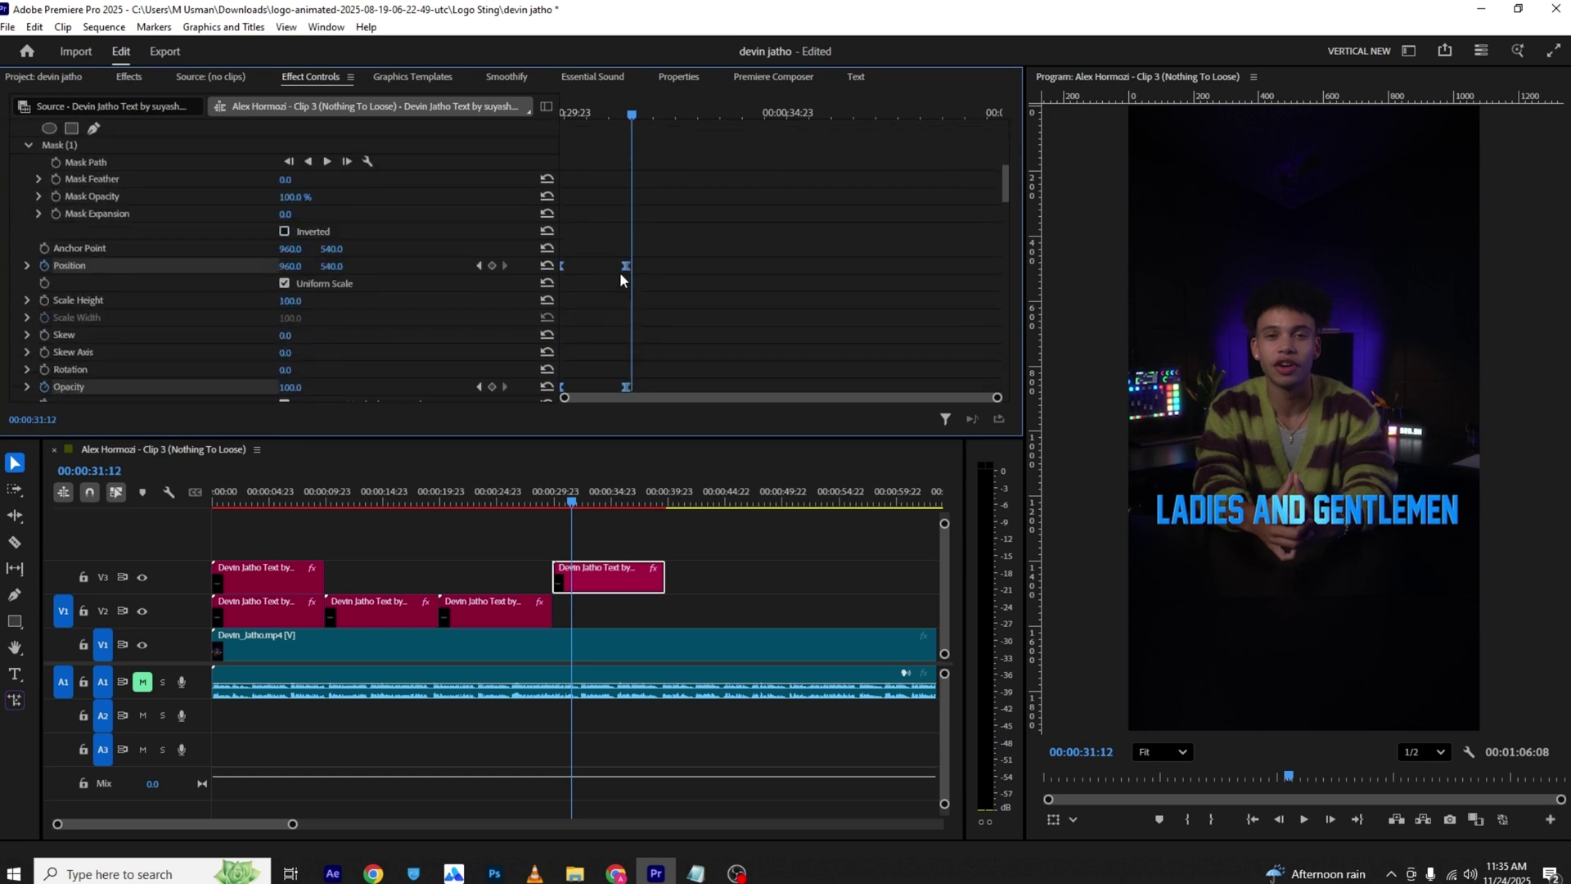
drag(622, 268, 572, 716)
drag(1004, 219, 1004, 336)
drag(700, 144, 610, 385)
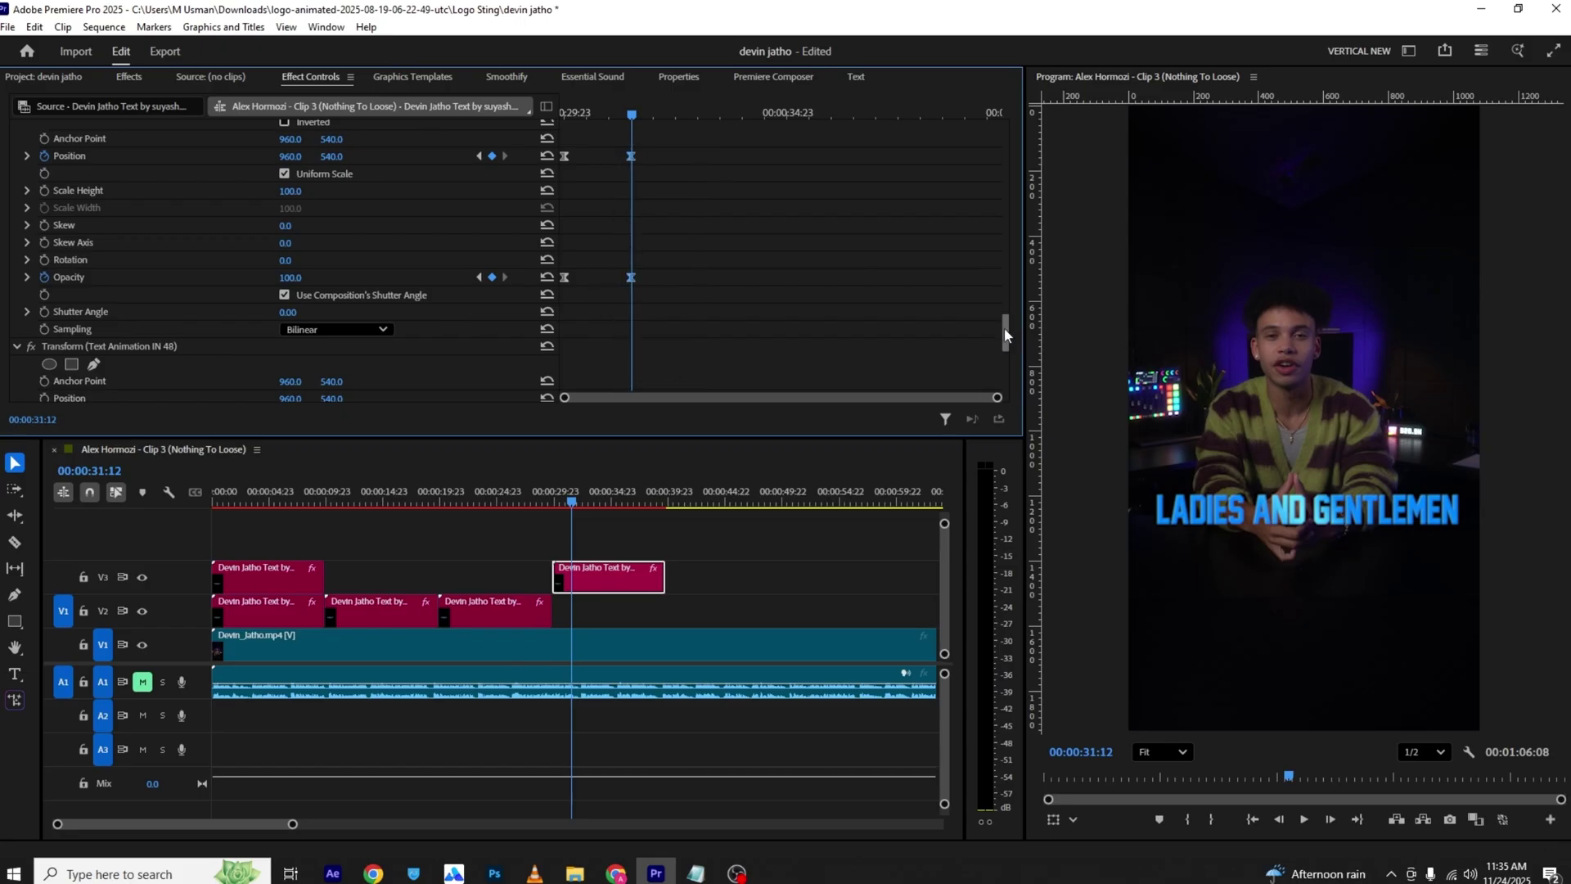
drag(1005, 334, 1004, 294)
drag(626, 292, 585, 298)
Step: Play the copied "Ladies and gentlemen" caption from its start to check the retimed slide entrance
drag(610, 113, 527, 110)
key(space)
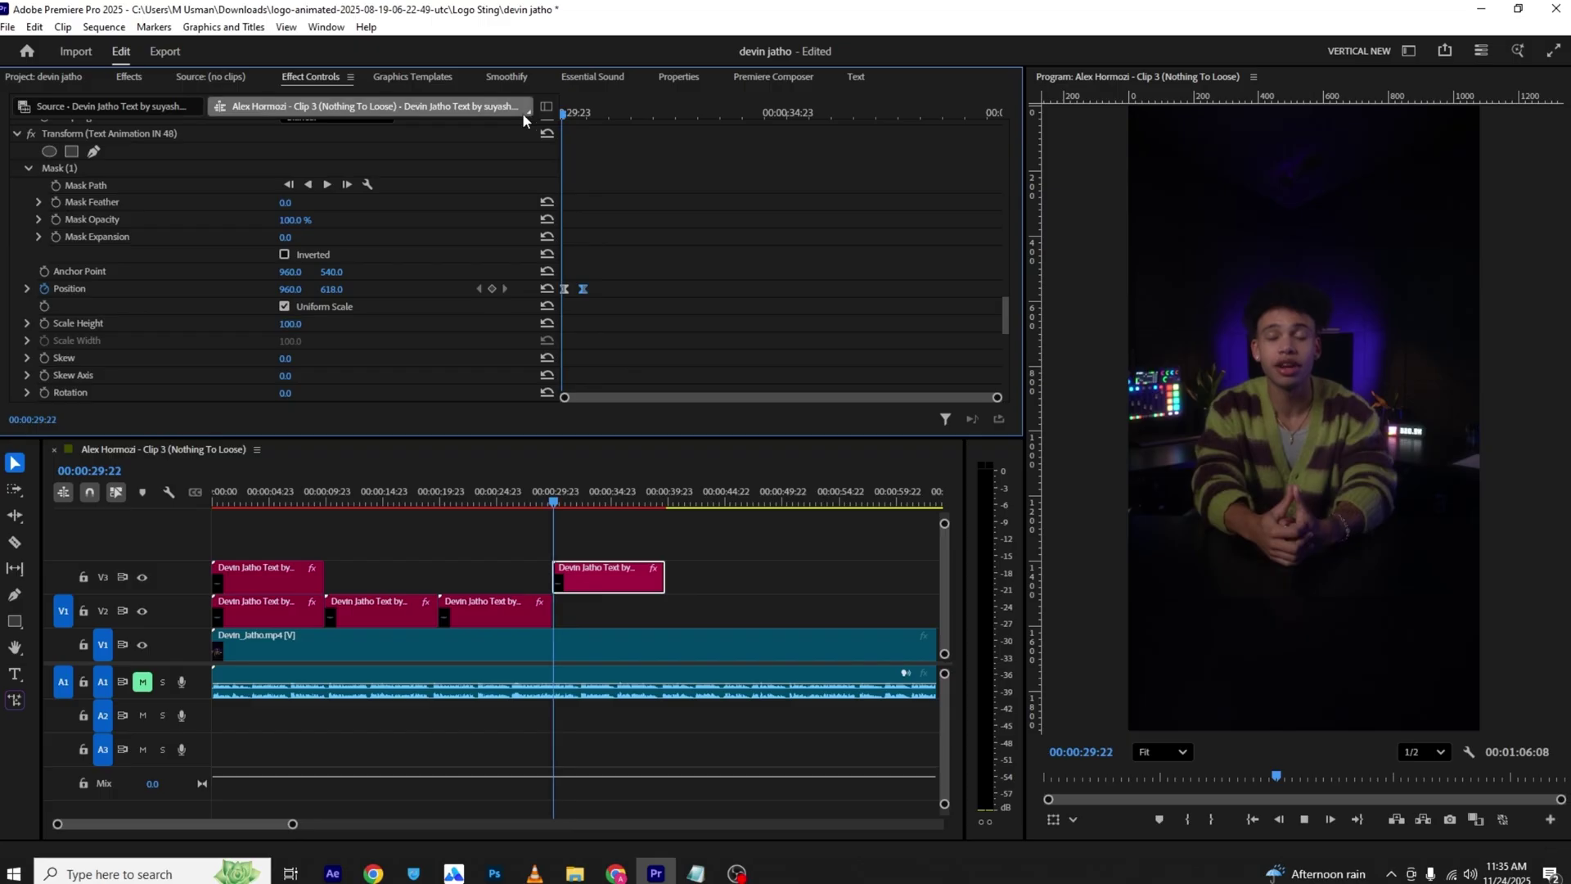
key(space)
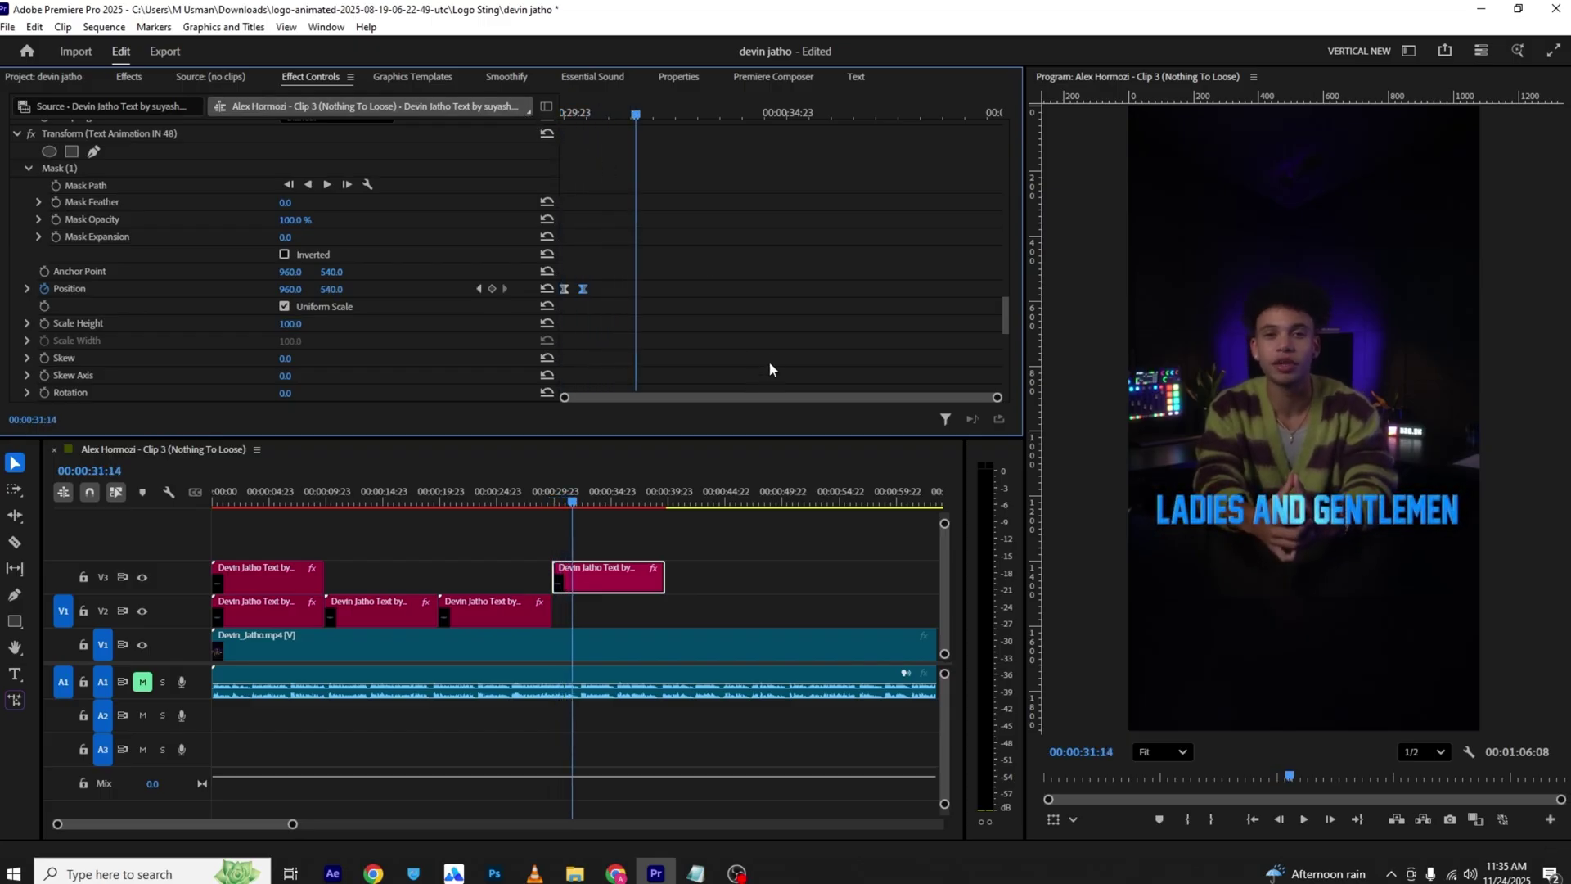